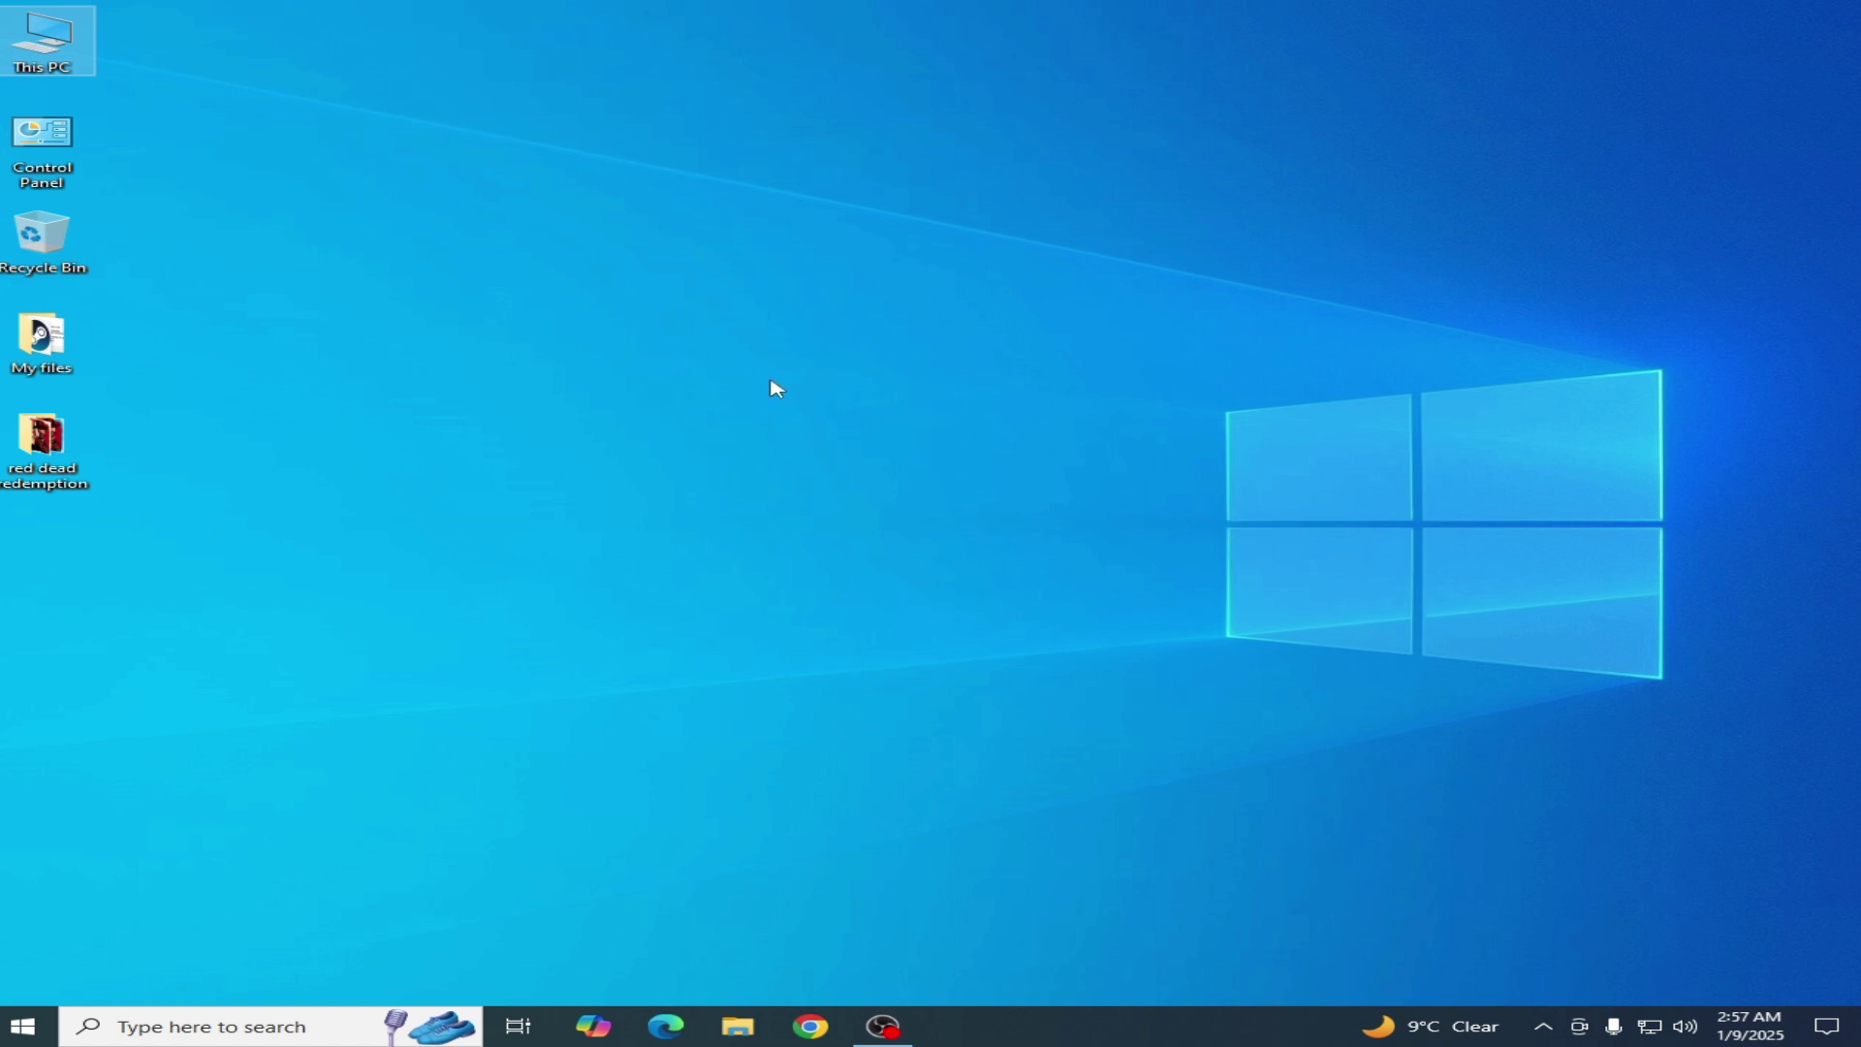
- Navigate from This PC to Documents > Rockstar Games > Red Dead Redemption
double_click(57, 38)
left_click(583, 613)
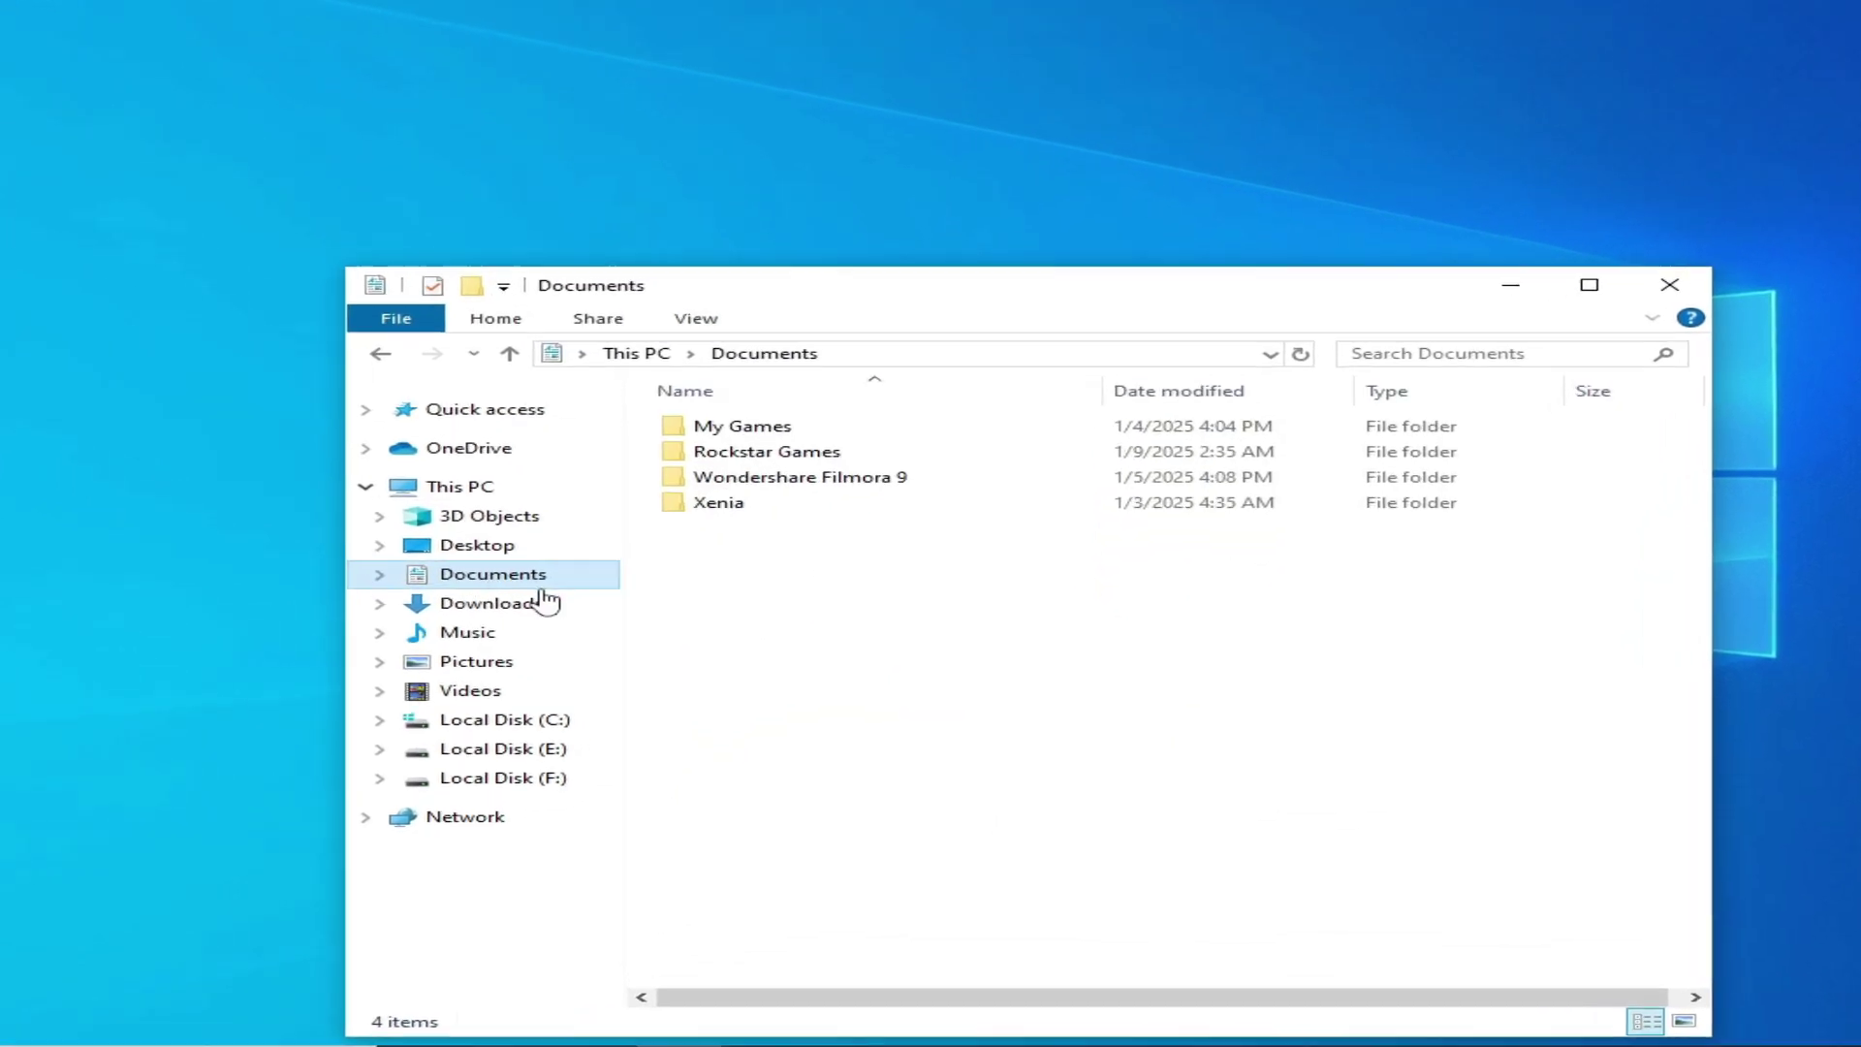
double_click(781, 508)
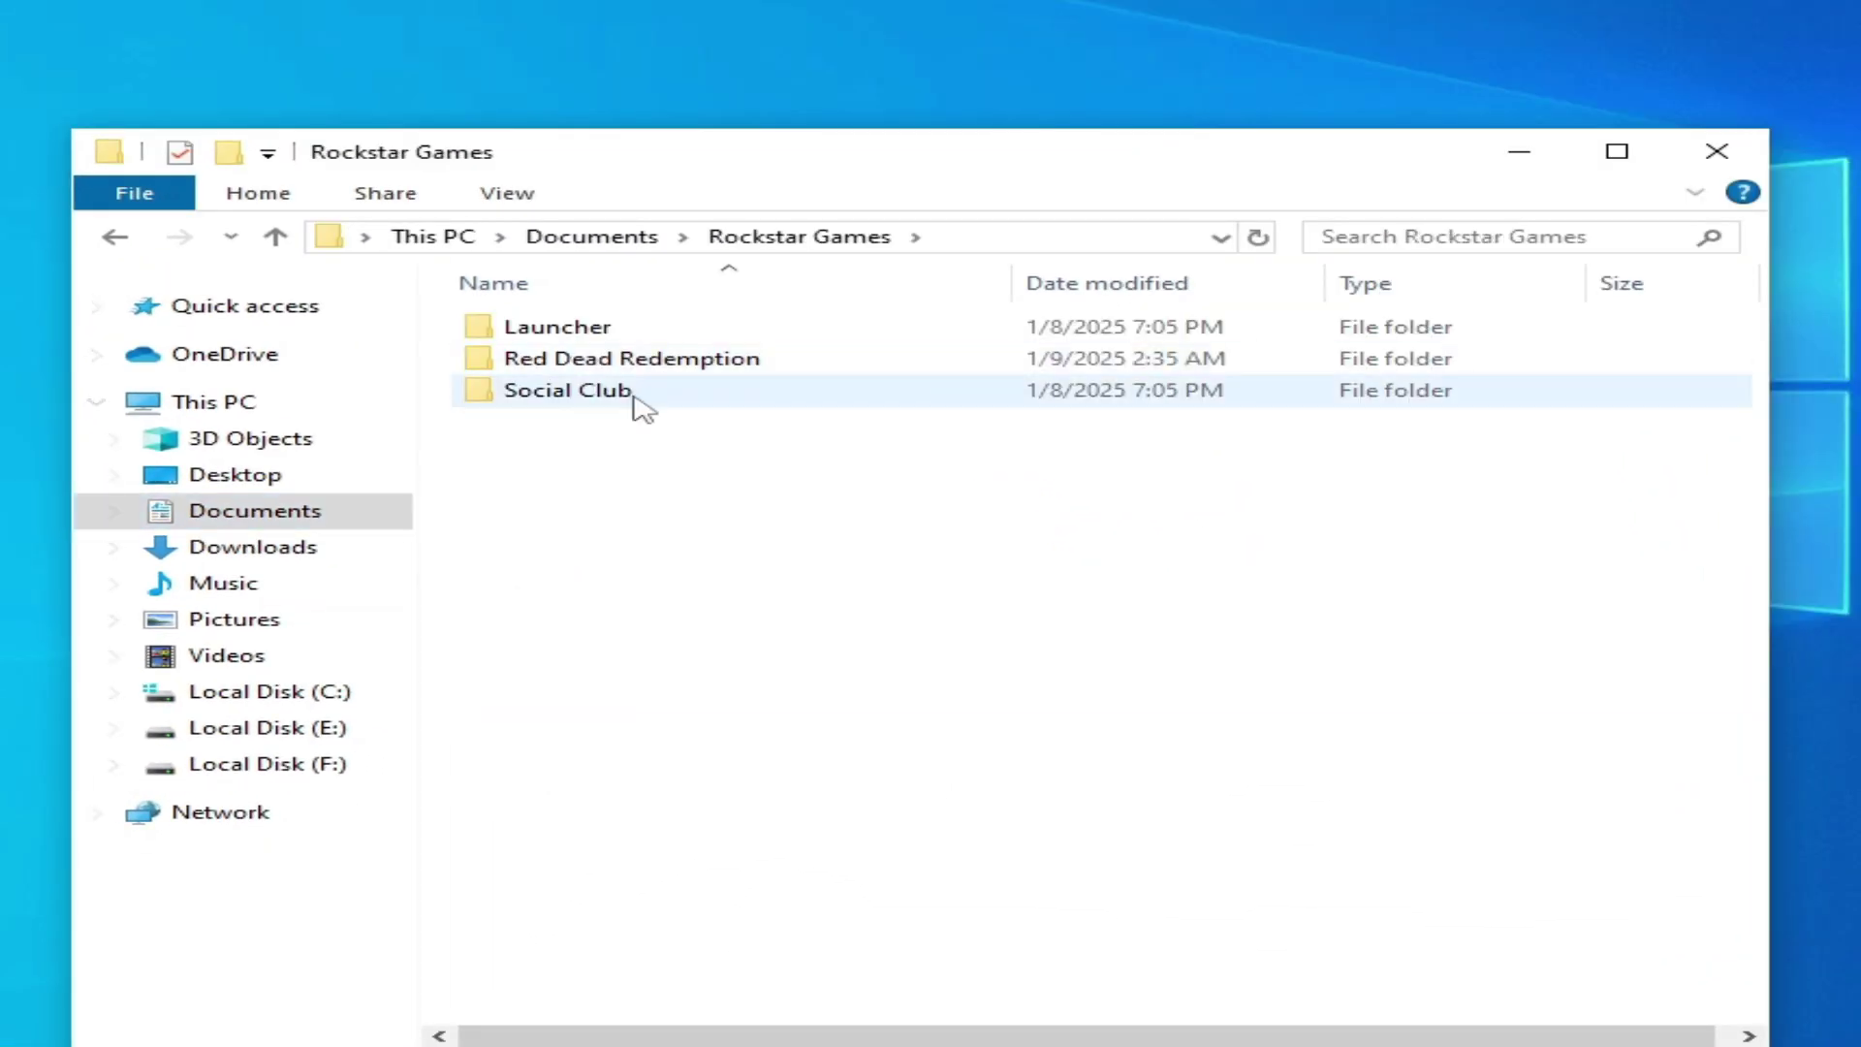
left_click_drag(761, 167, 713, 9)
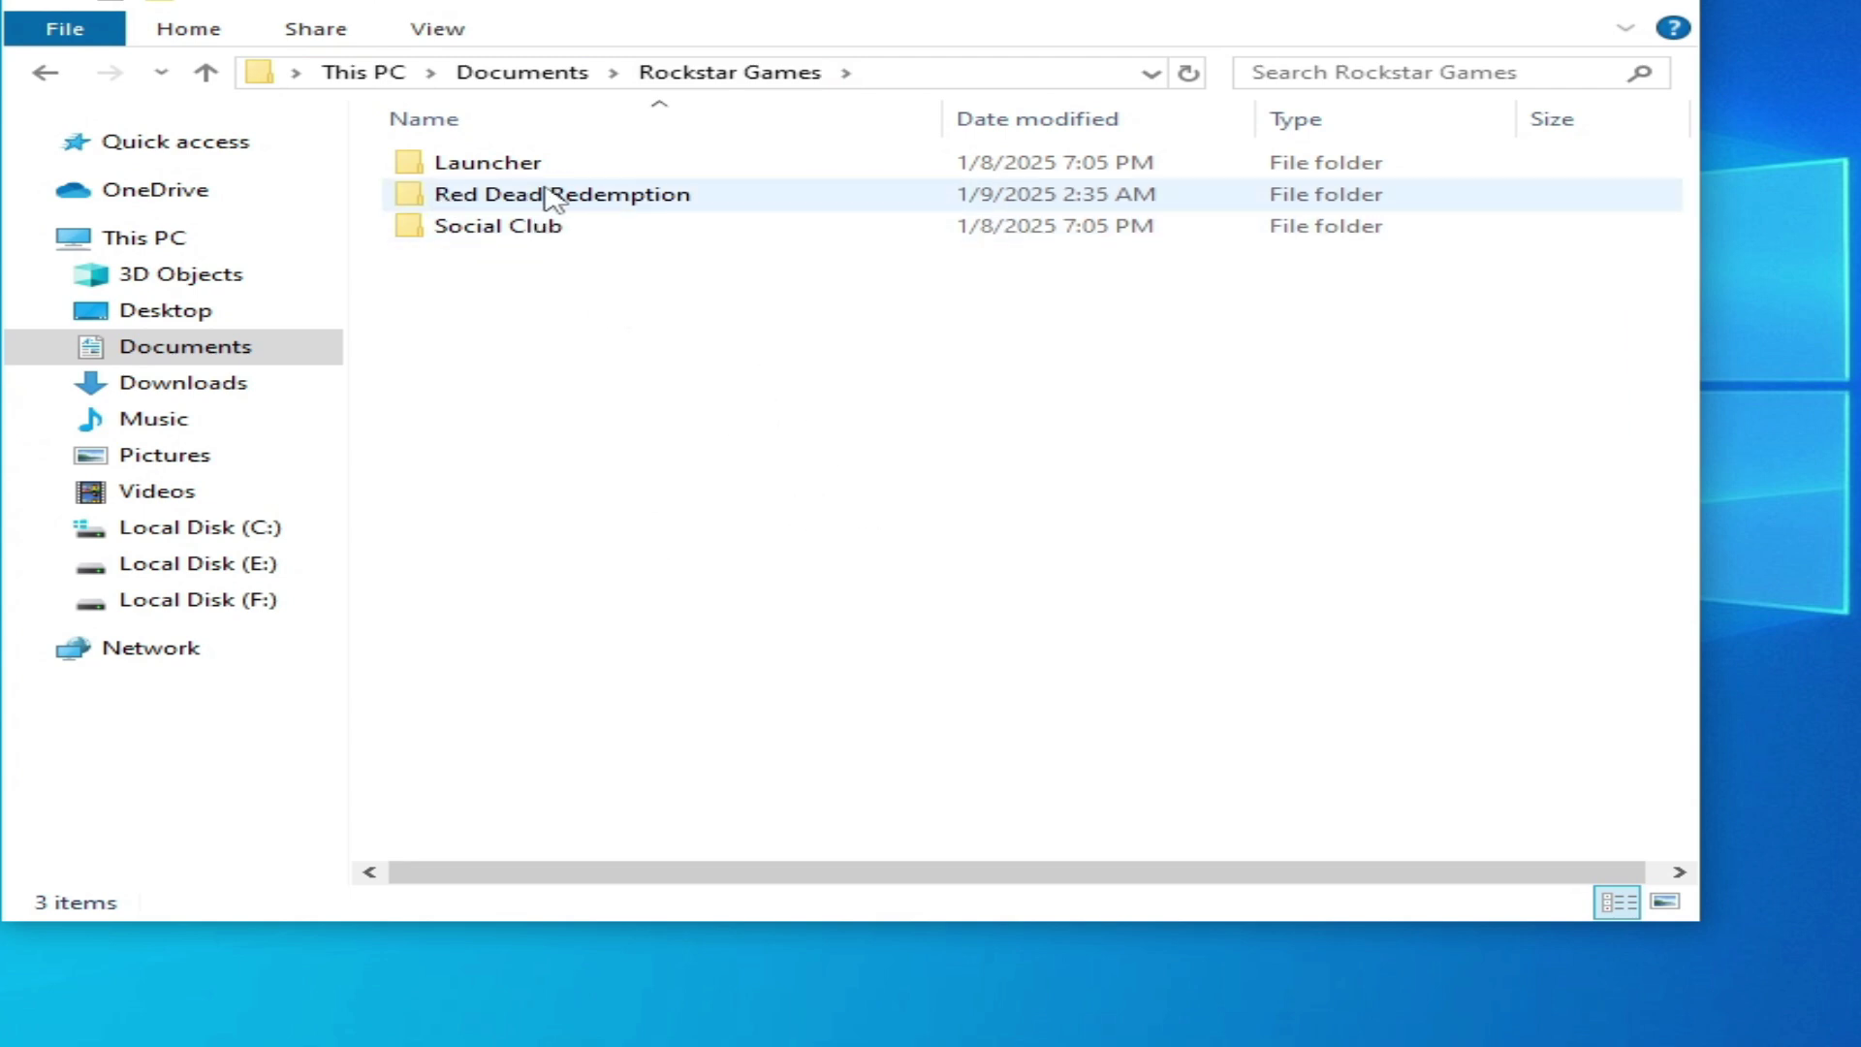
double_click(574, 197)
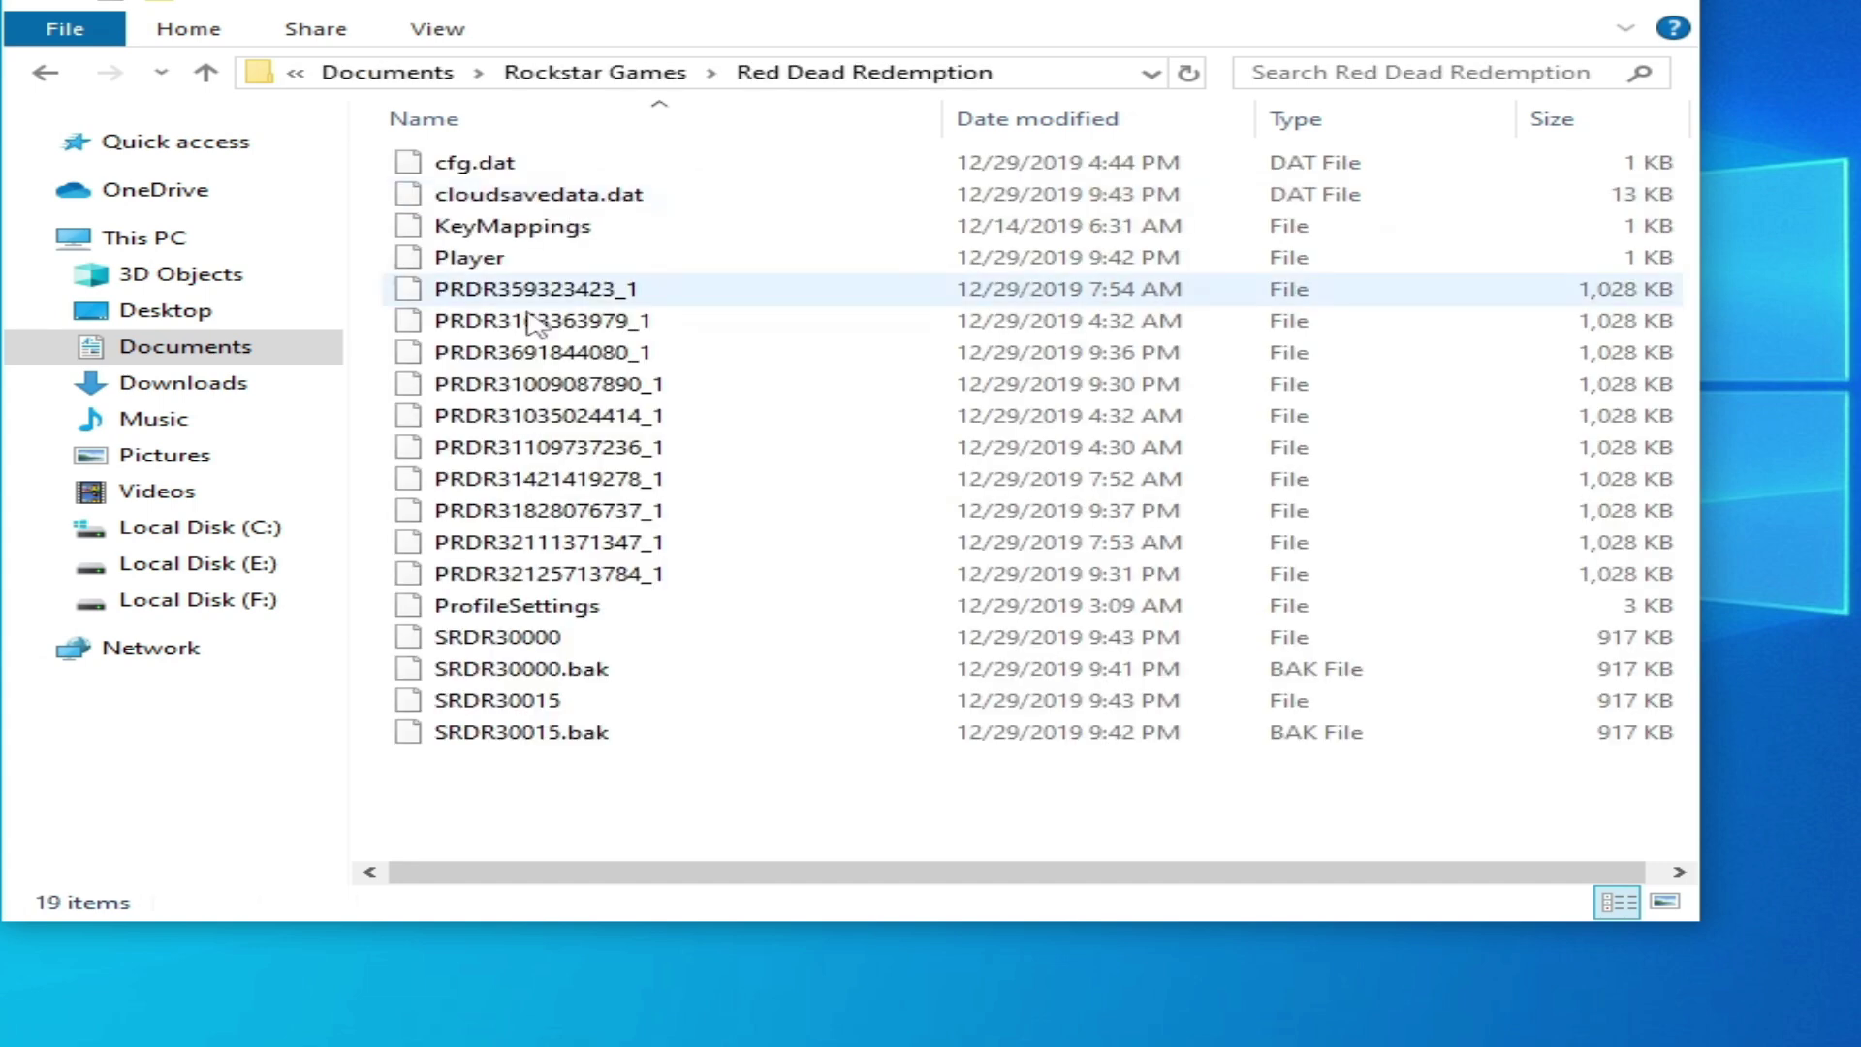
left_click(43, 74)
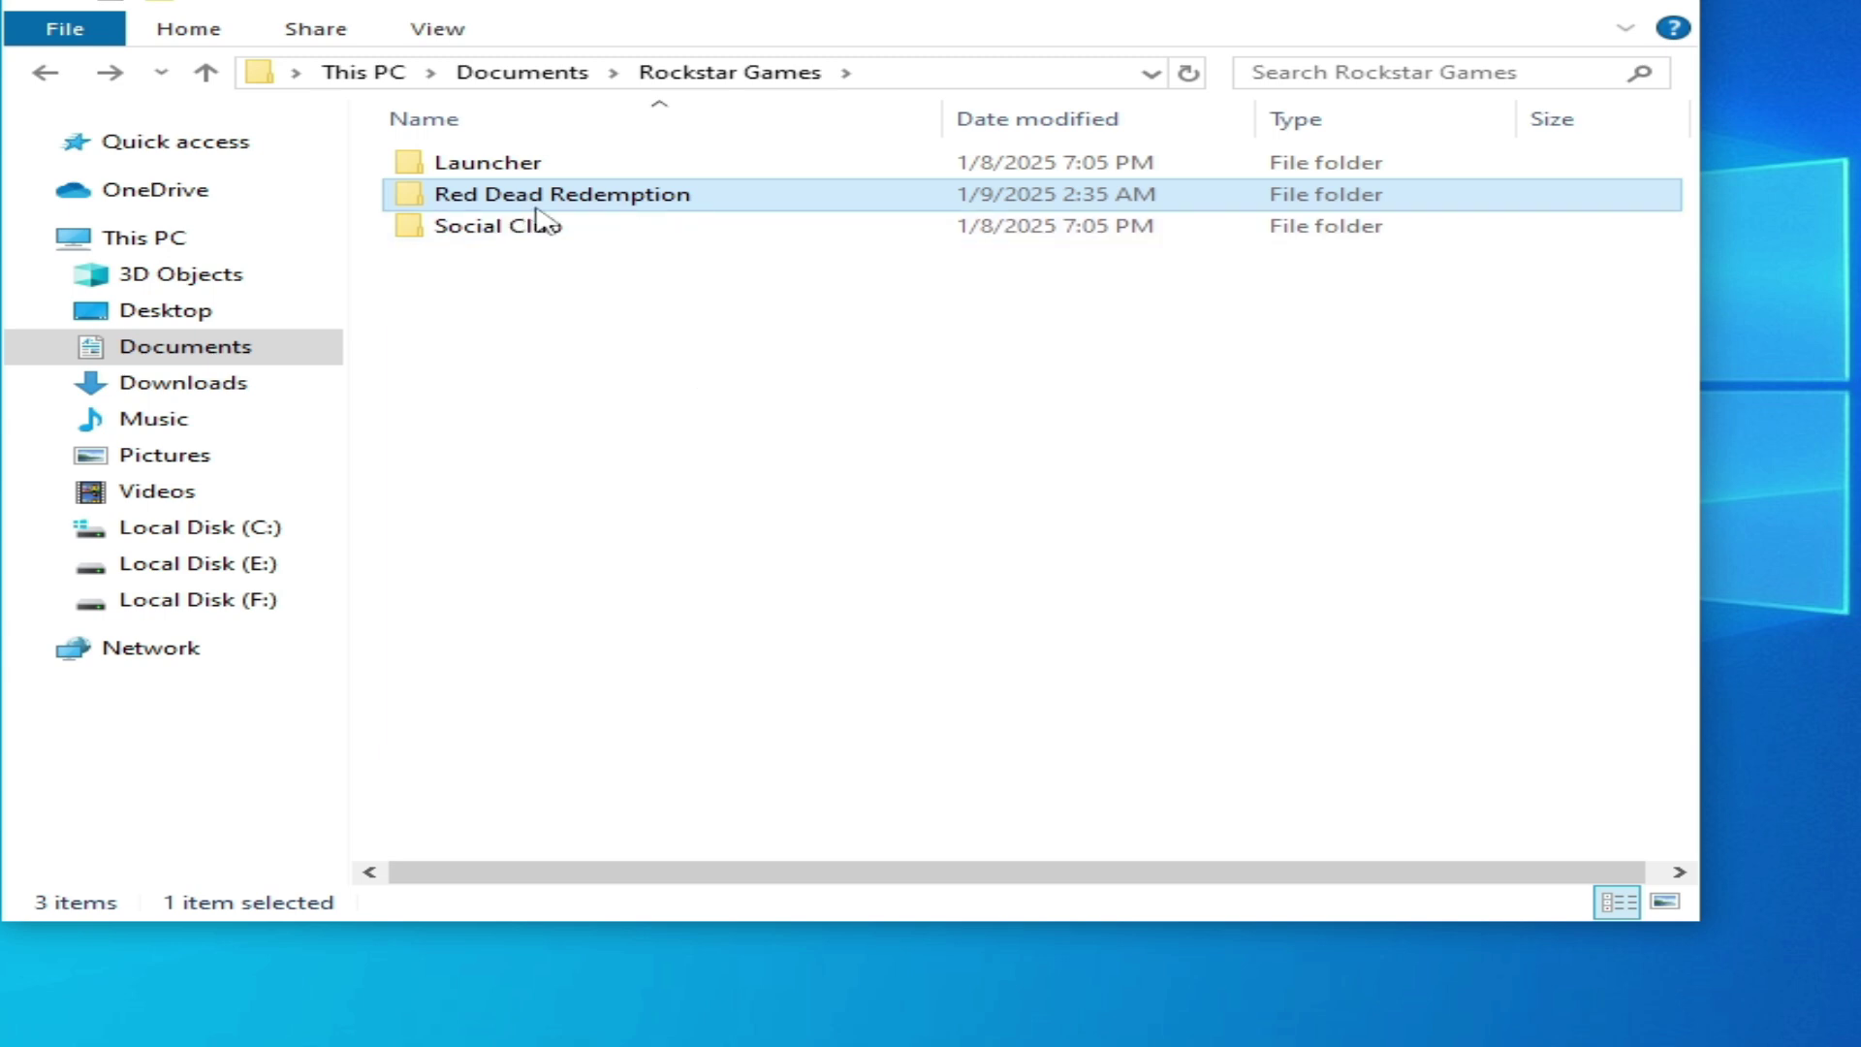
mouse_move(538, 218)
double_click(611, 198)
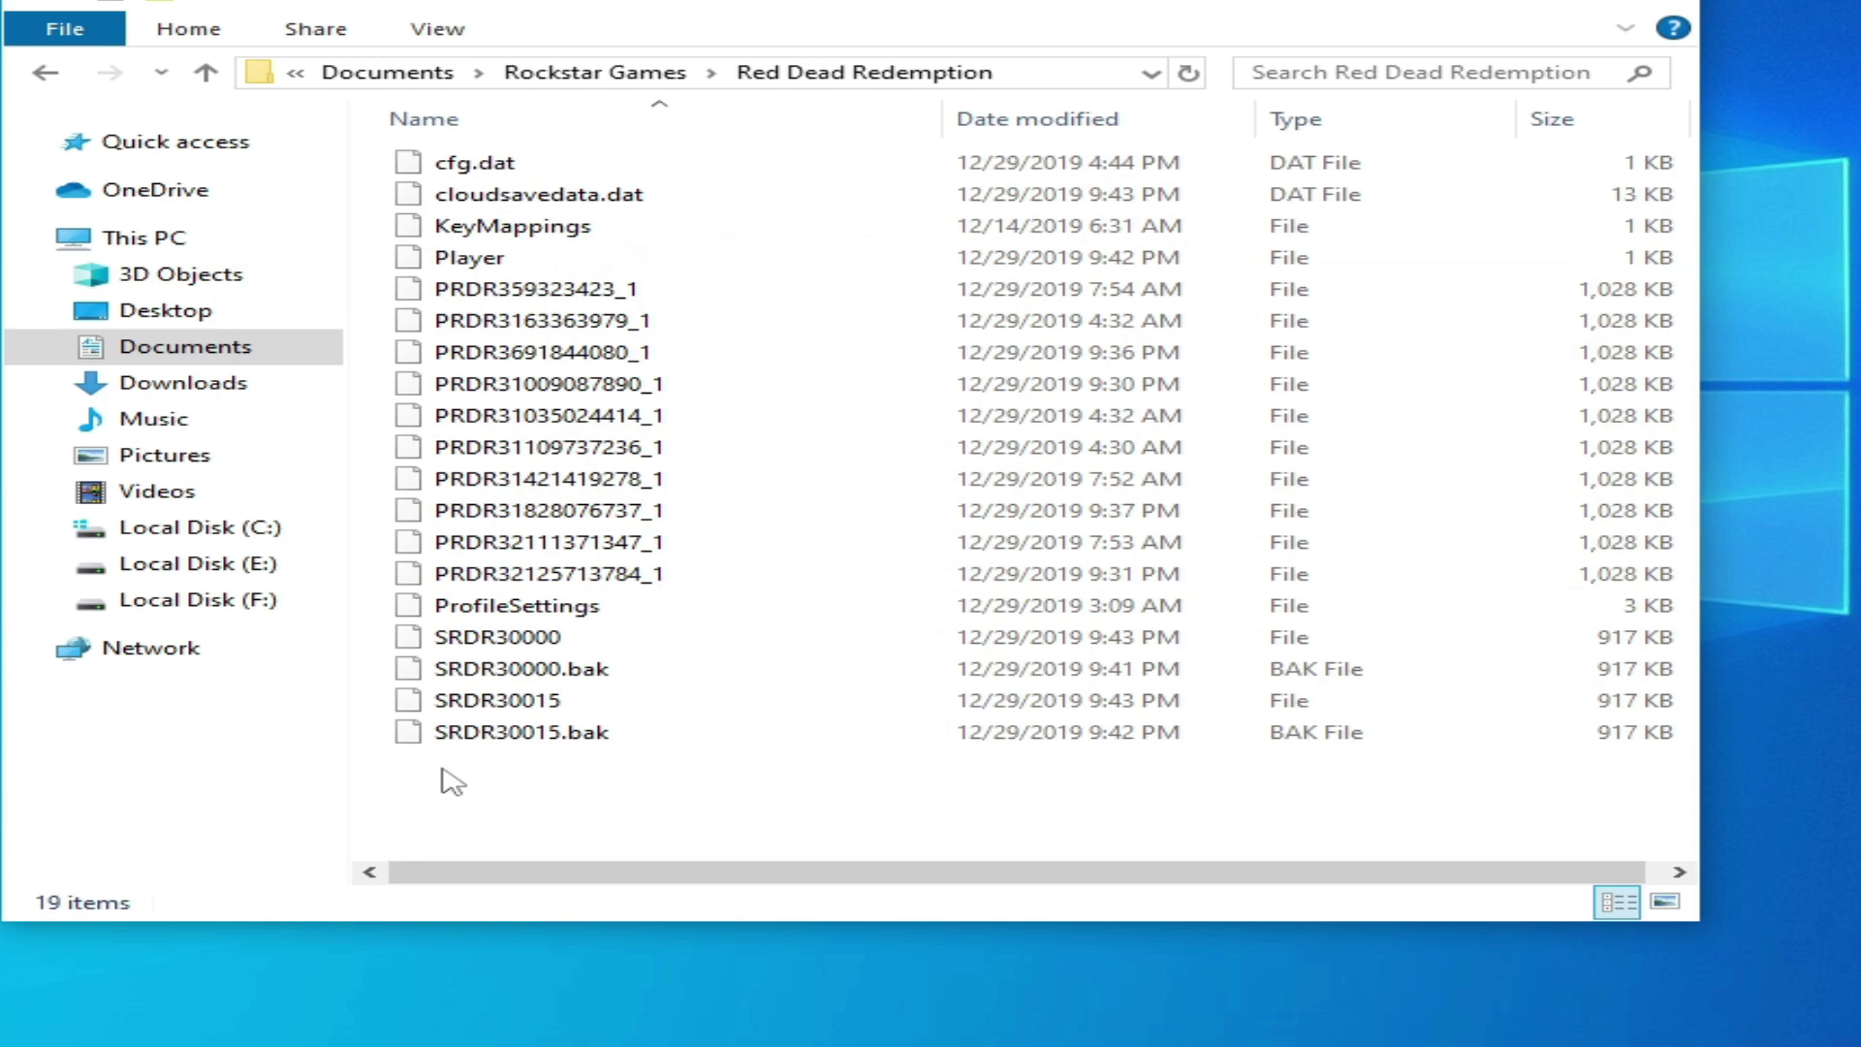
- Delete all 19 files in the Red Dead Redemption folder and close Explorer
left_click_drag(403, 761, 565, 155)
right_click(562, 155)
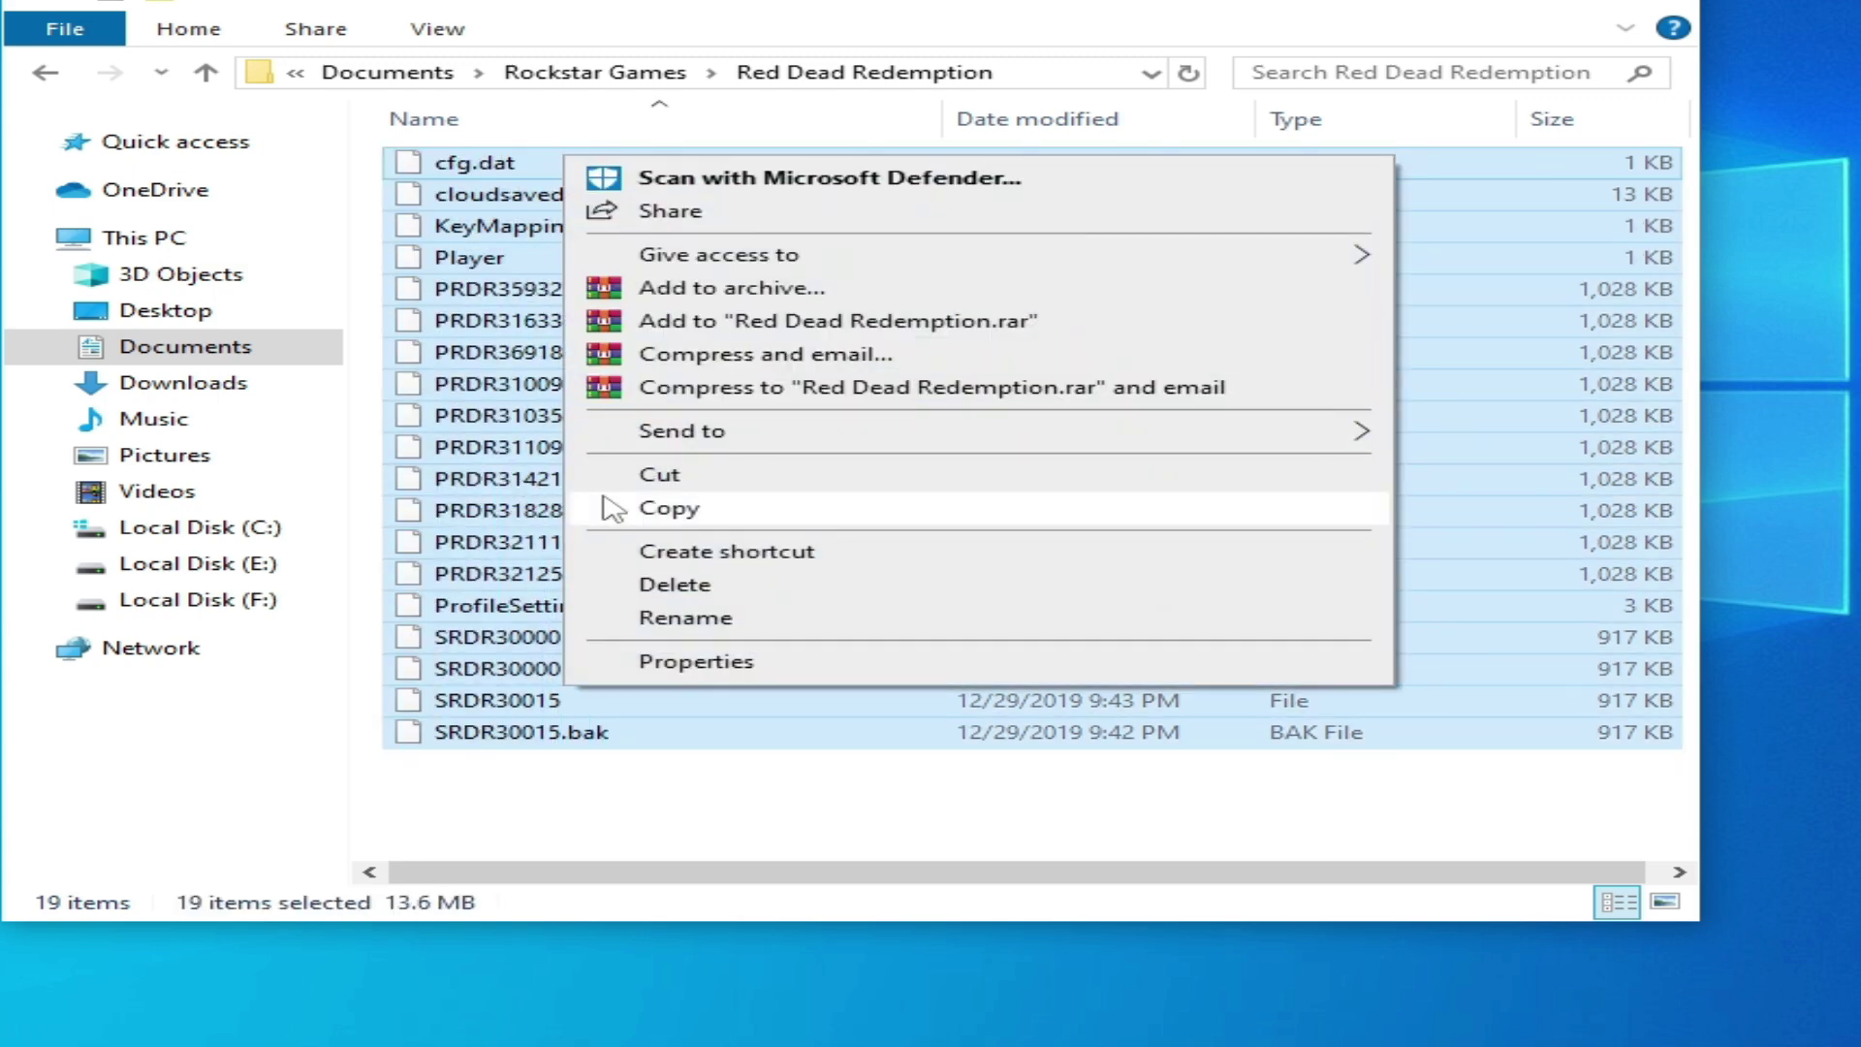
left_click(669, 587)
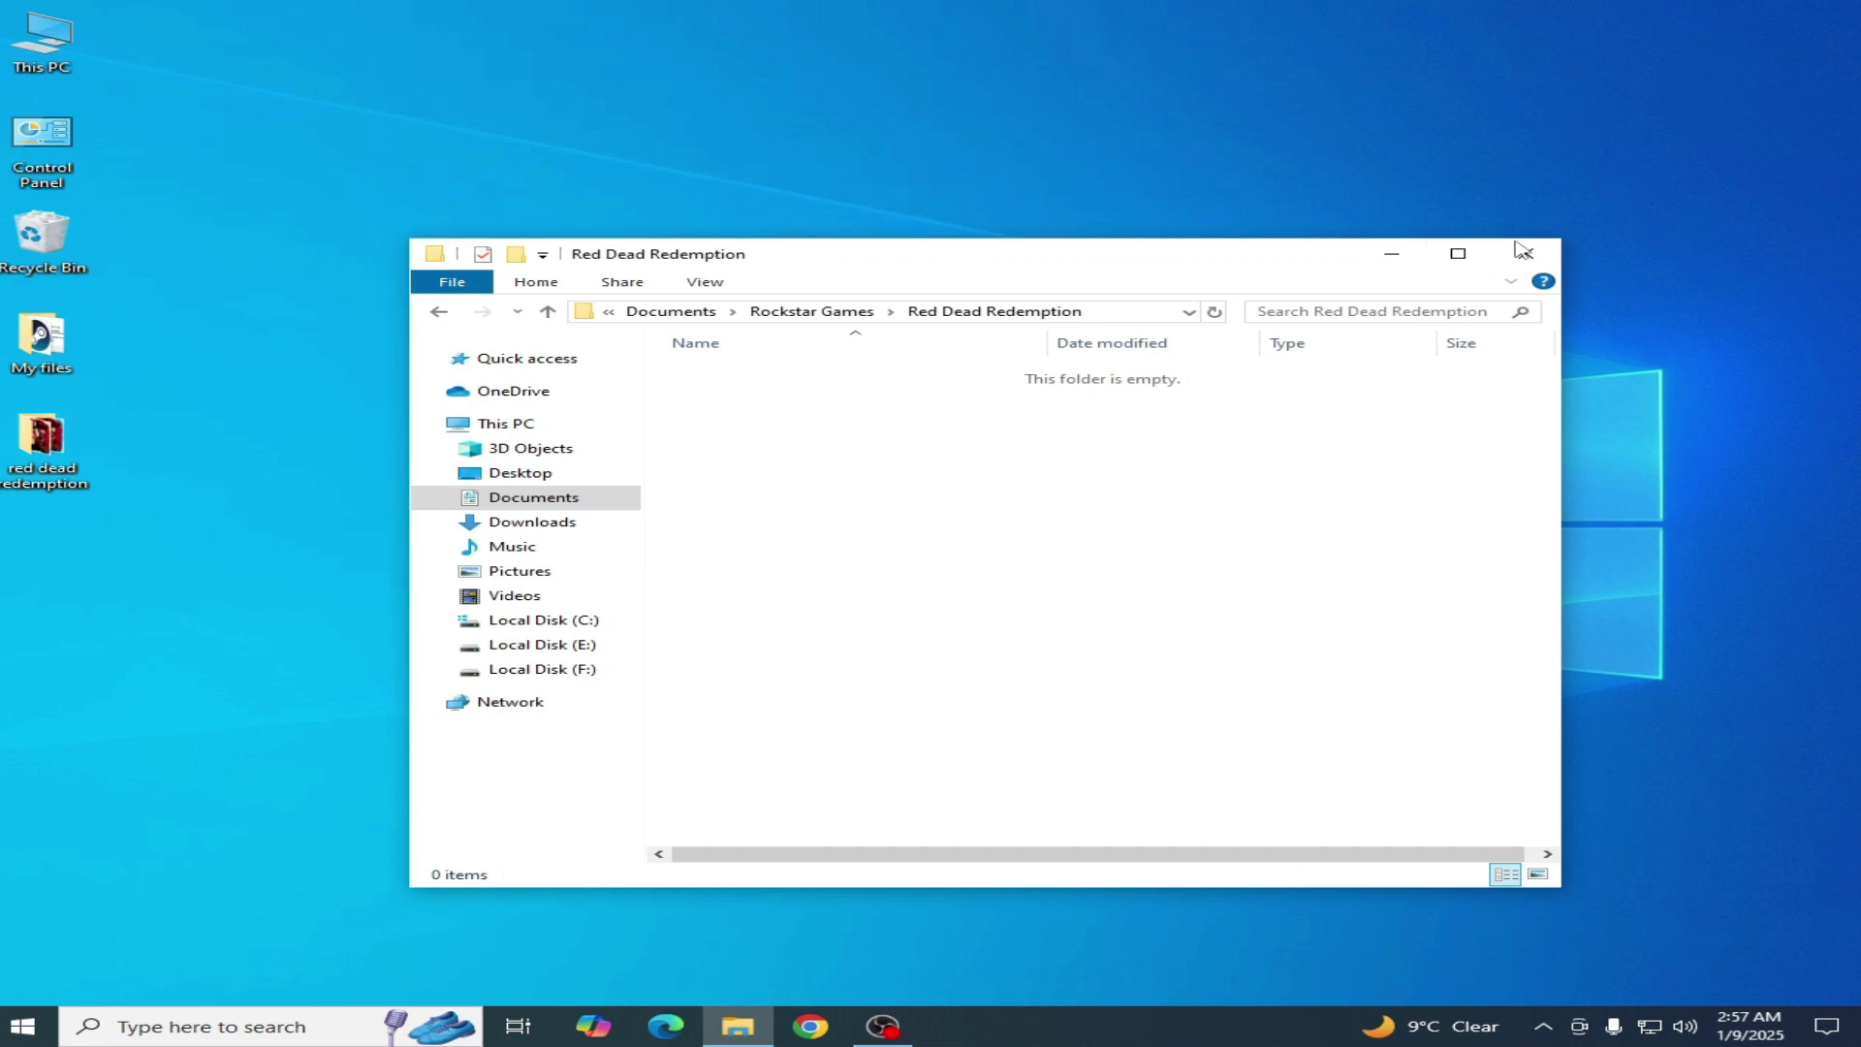
left_click(1523, 253)
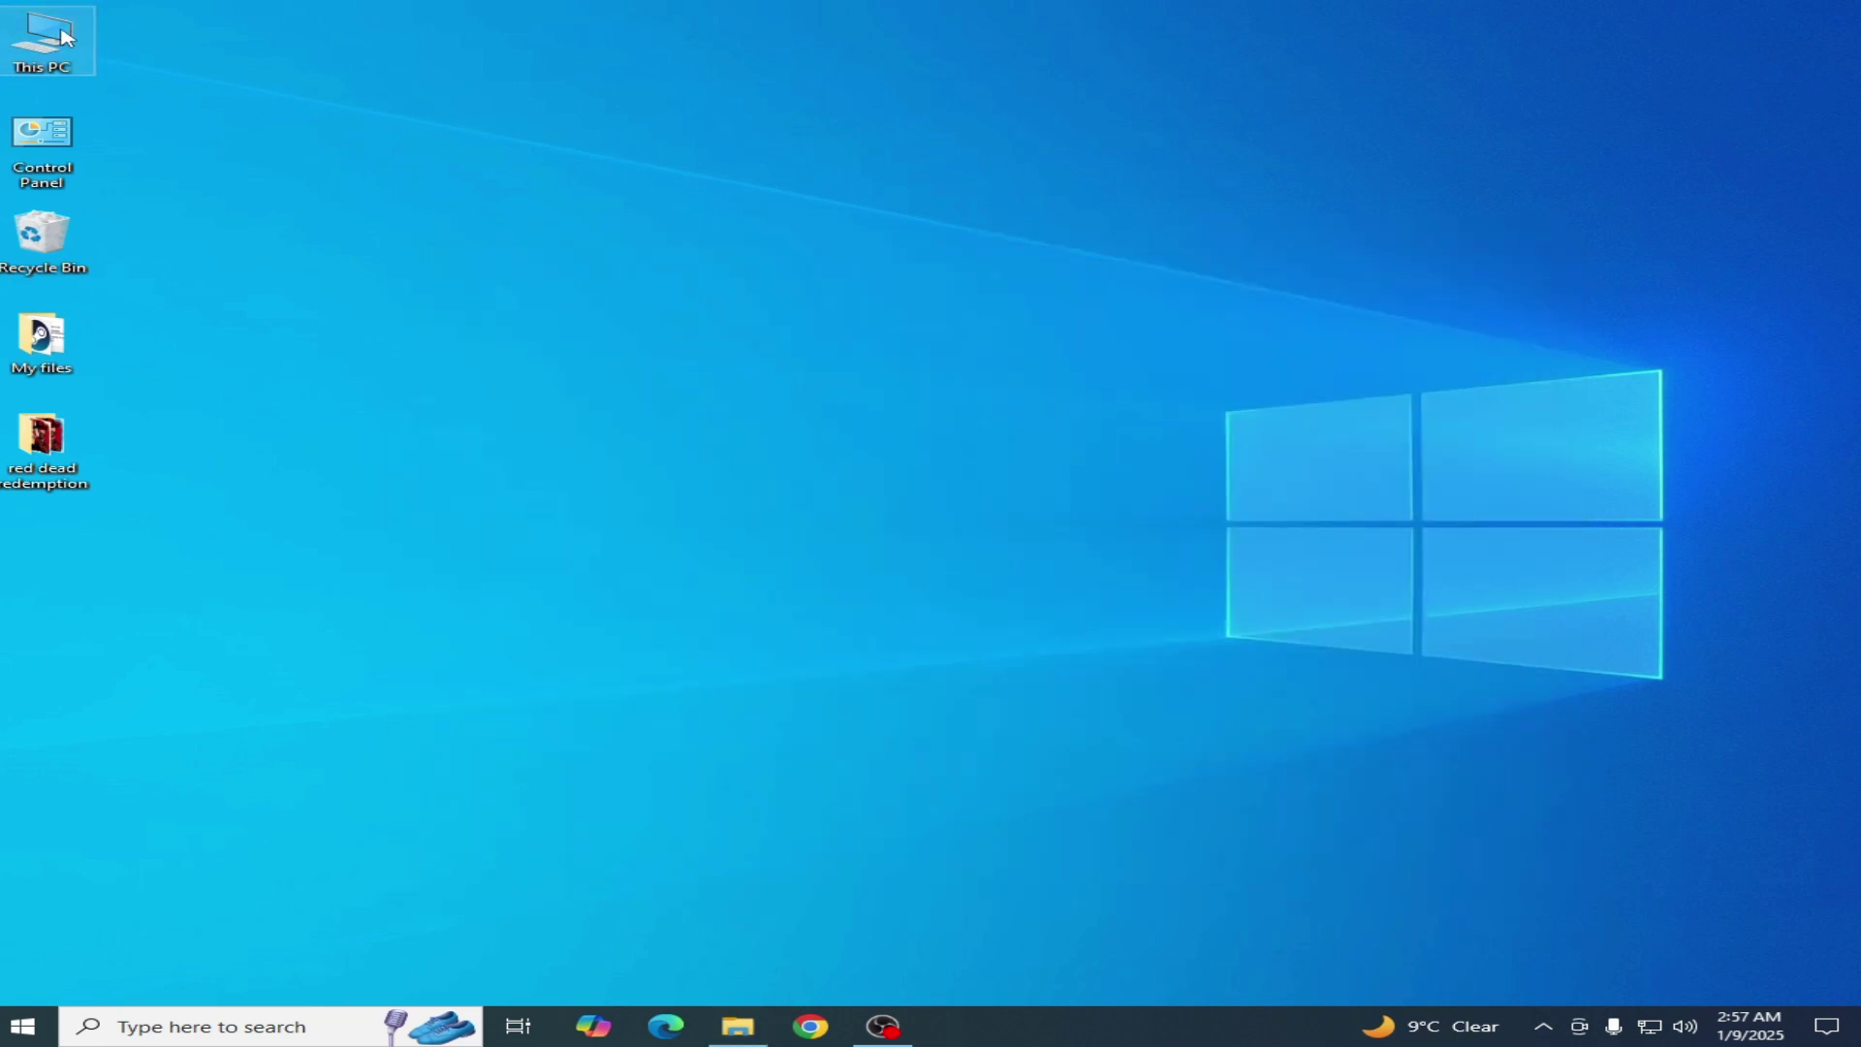
- Go to Local Disk (C:) > Users > the user's profile > AppData > Roaming
double_click(66, 37)
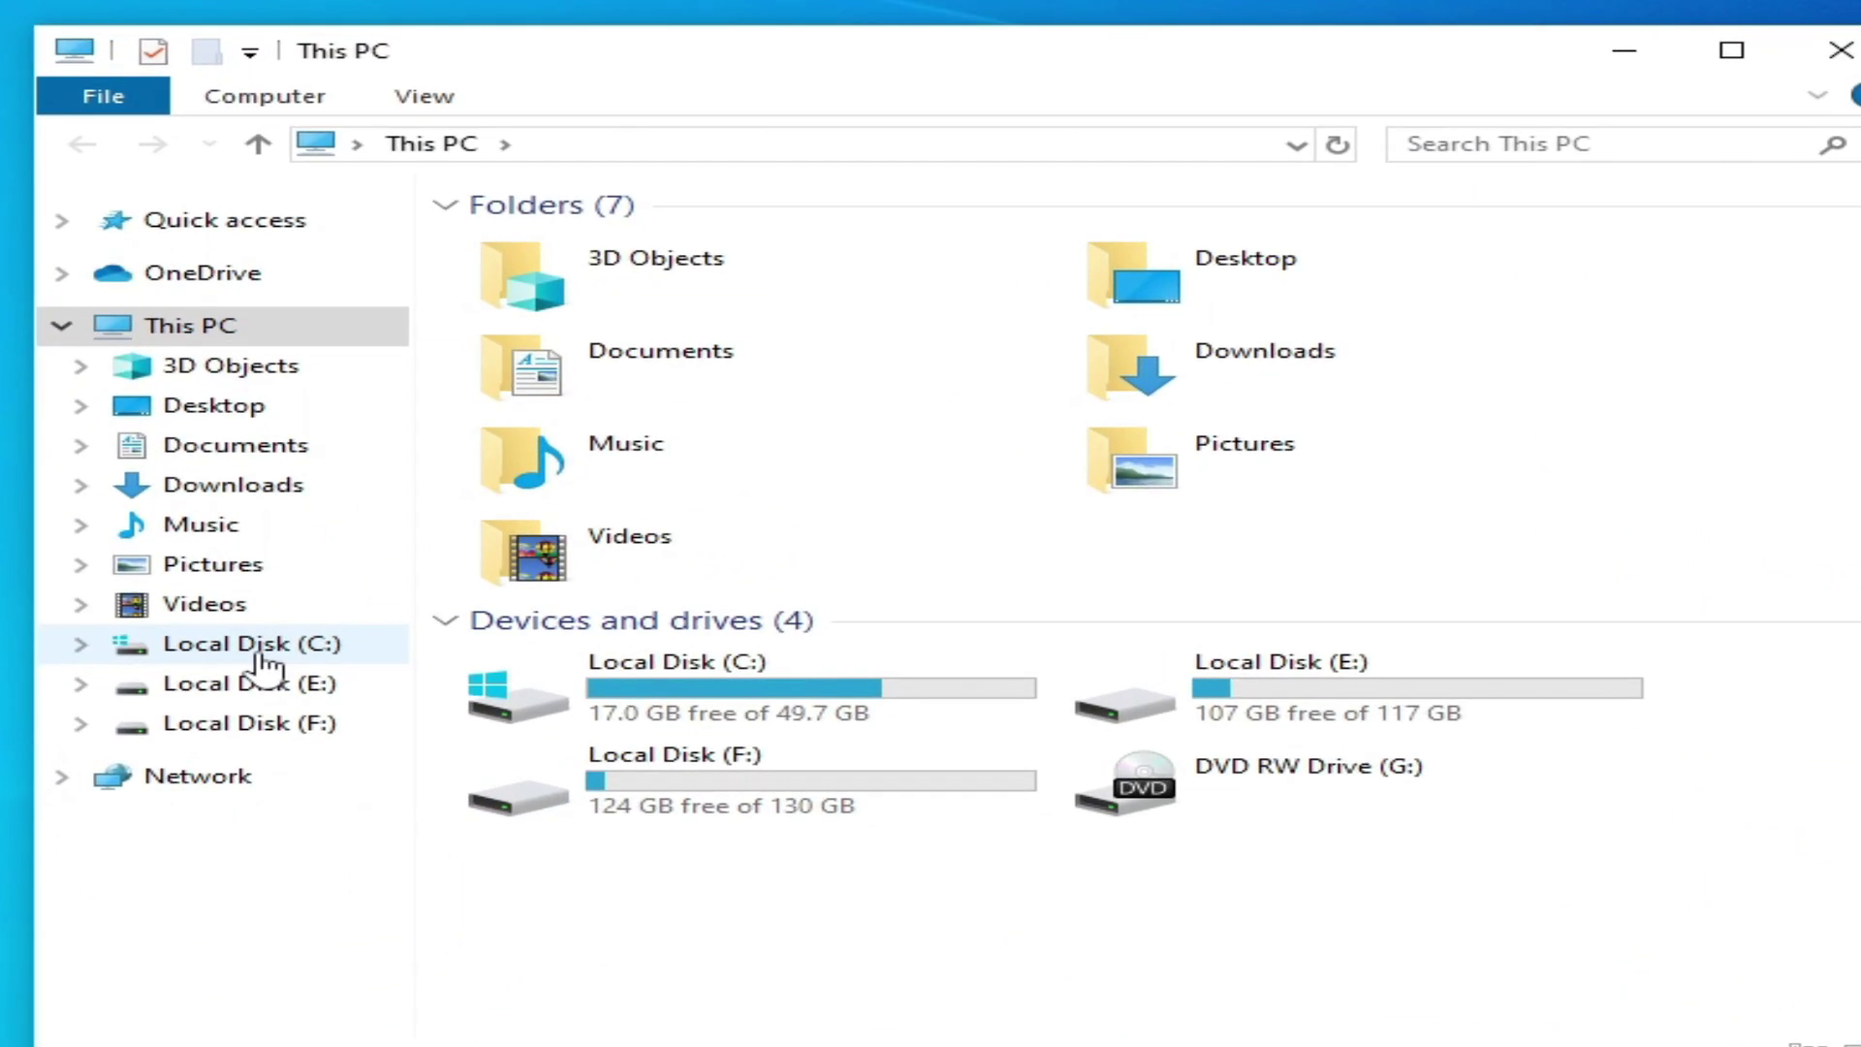
left_click(793, 653)
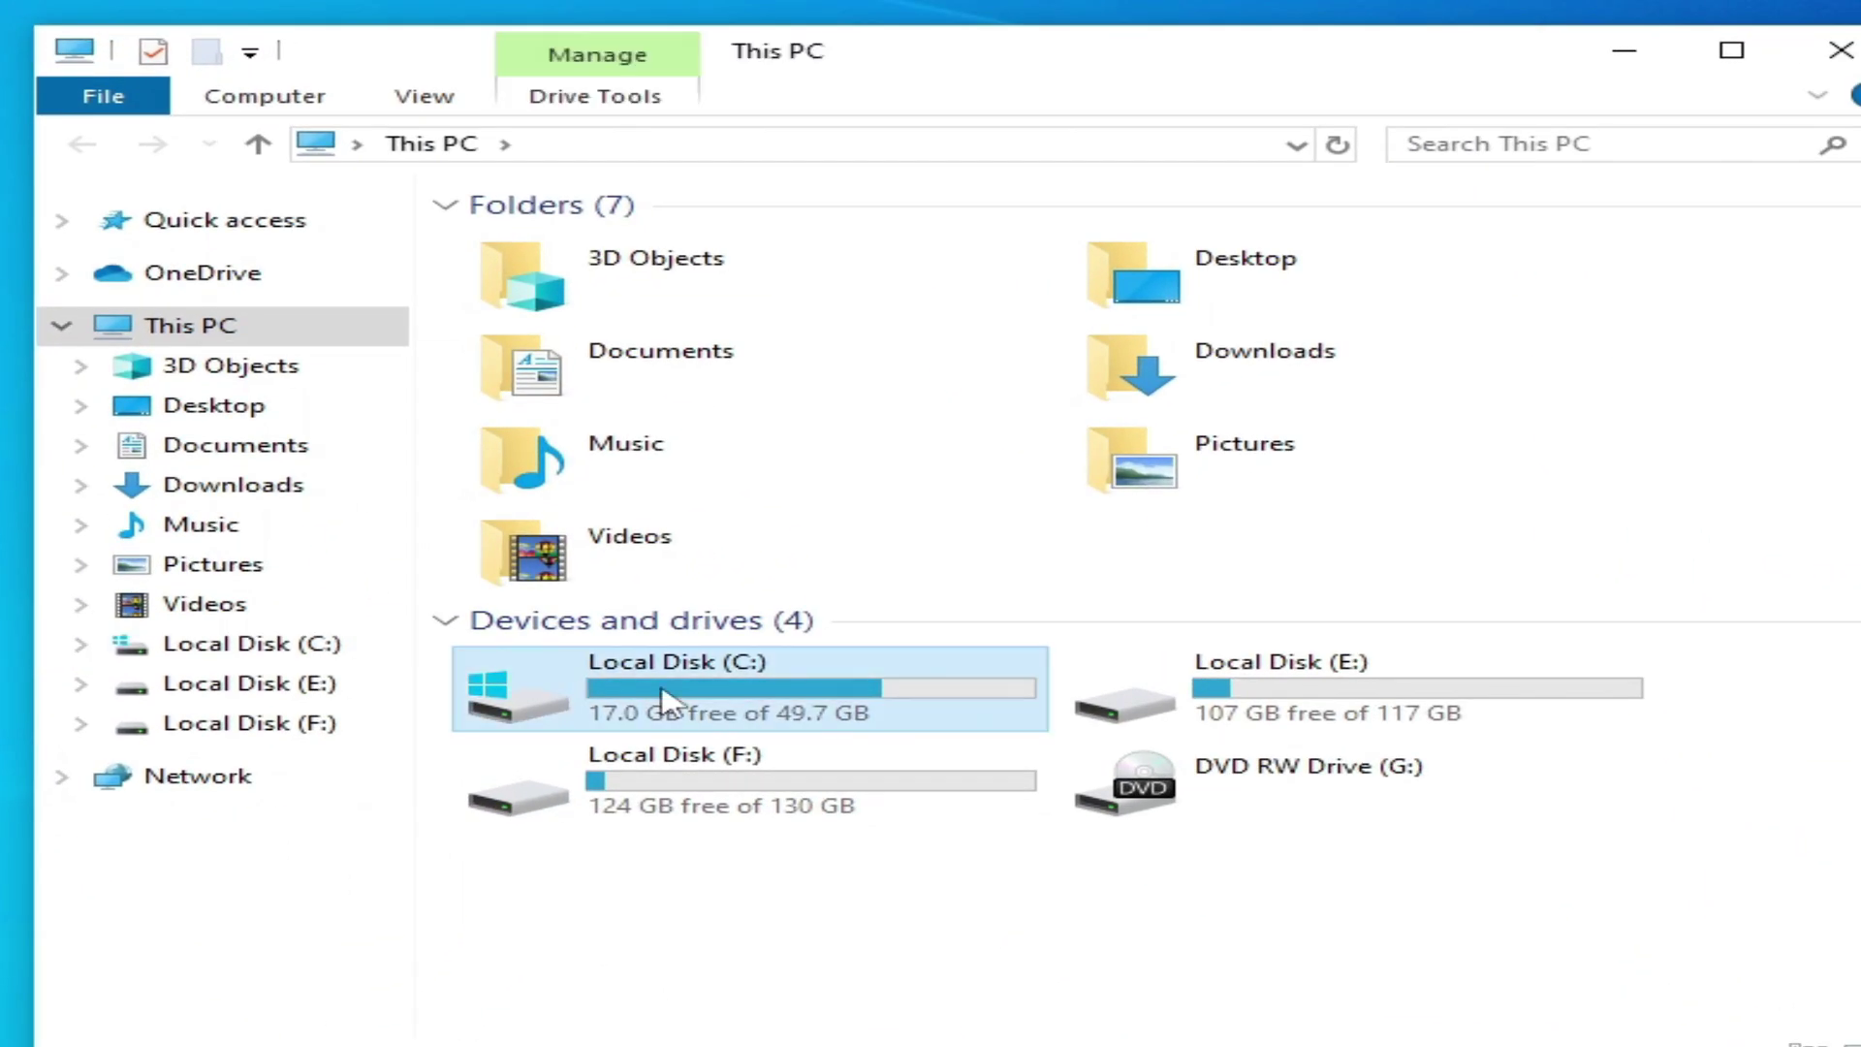
double_click(662, 700)
left_click(536, 528)
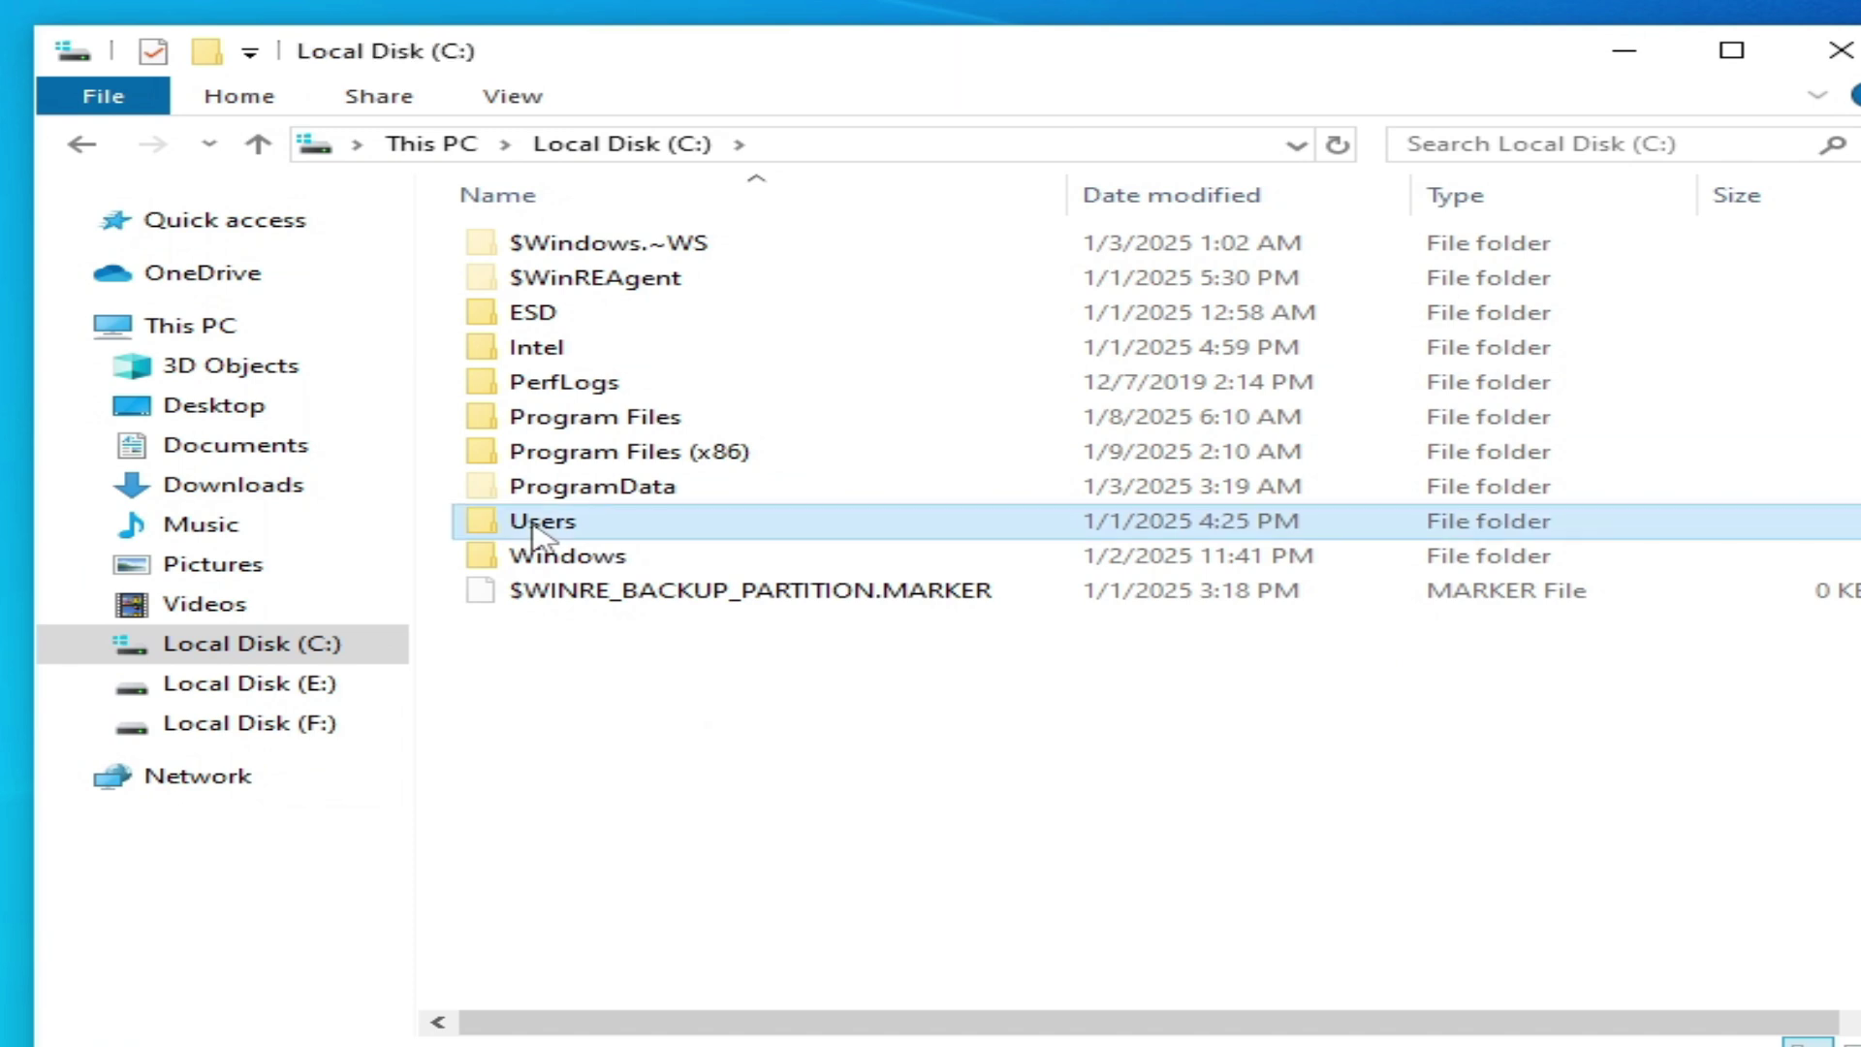
double_click(537, 529)
double_click(573, 283)
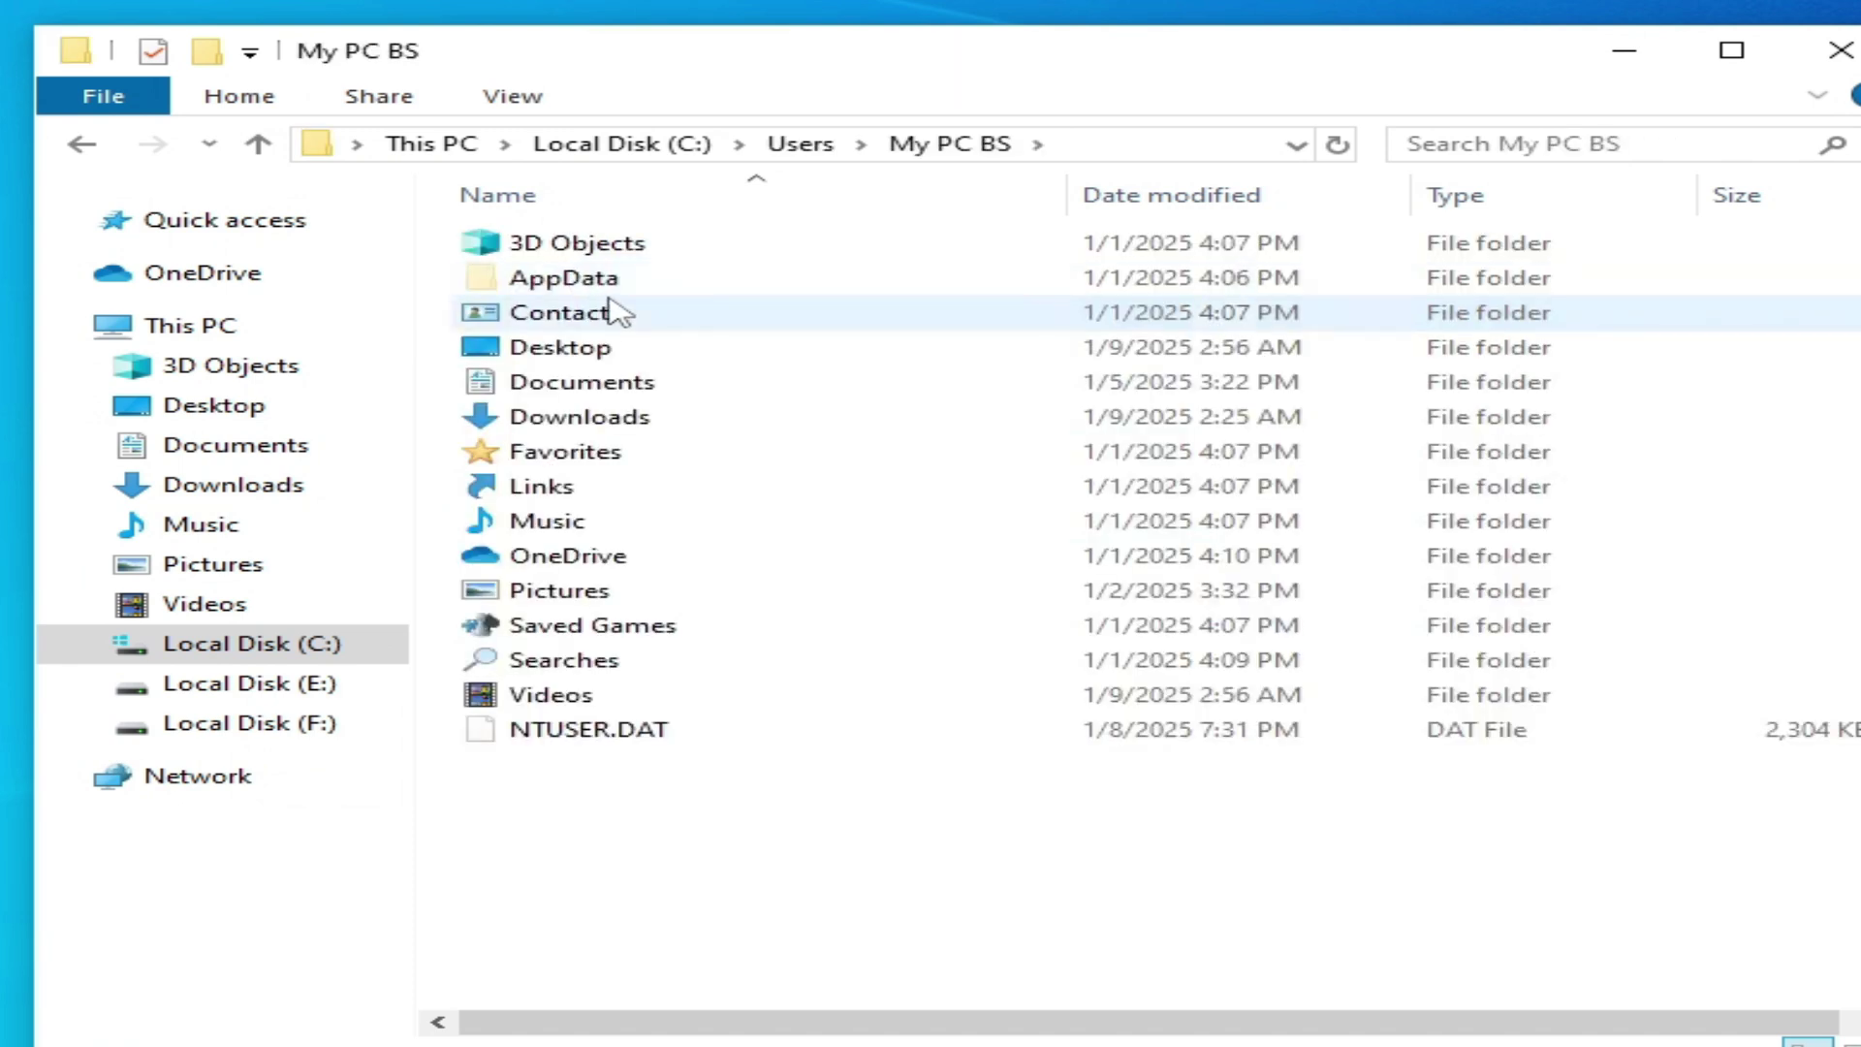
left_click(532, 104)
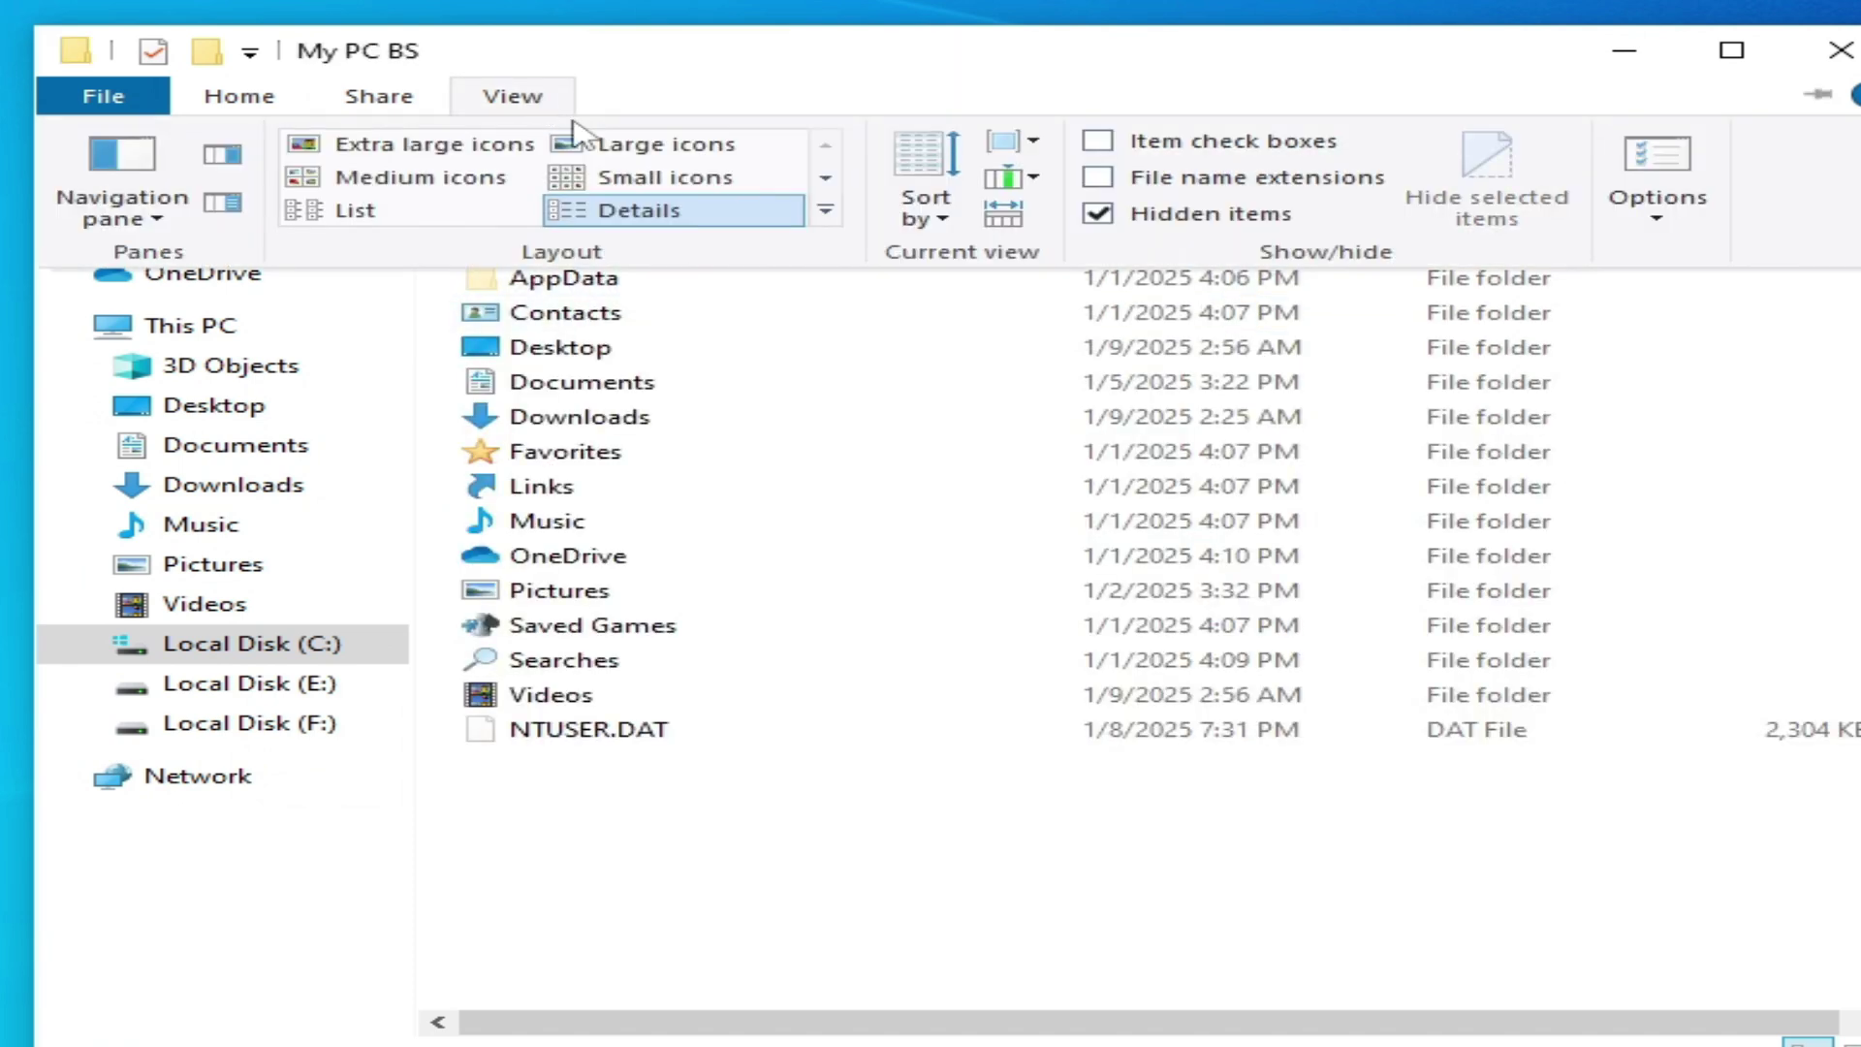
left_click(588, 286)
double_click(589, 286)
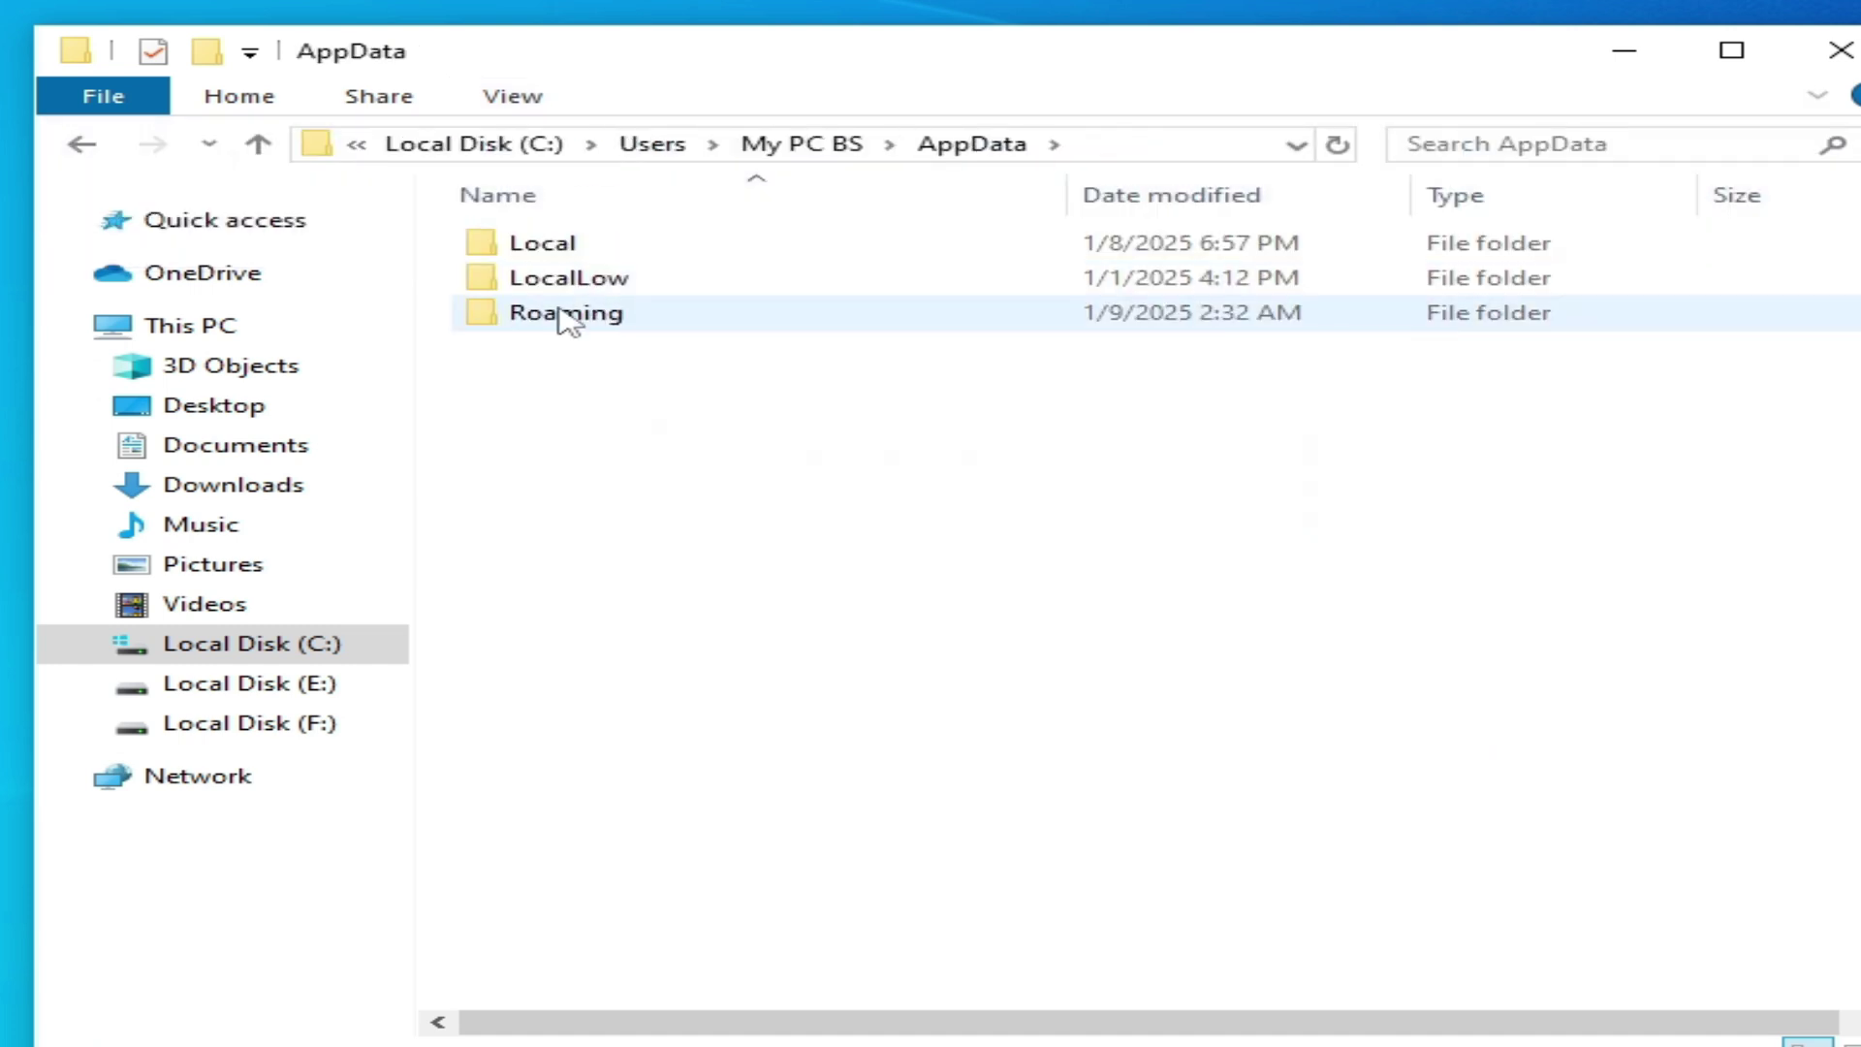
double_click(567, 314)
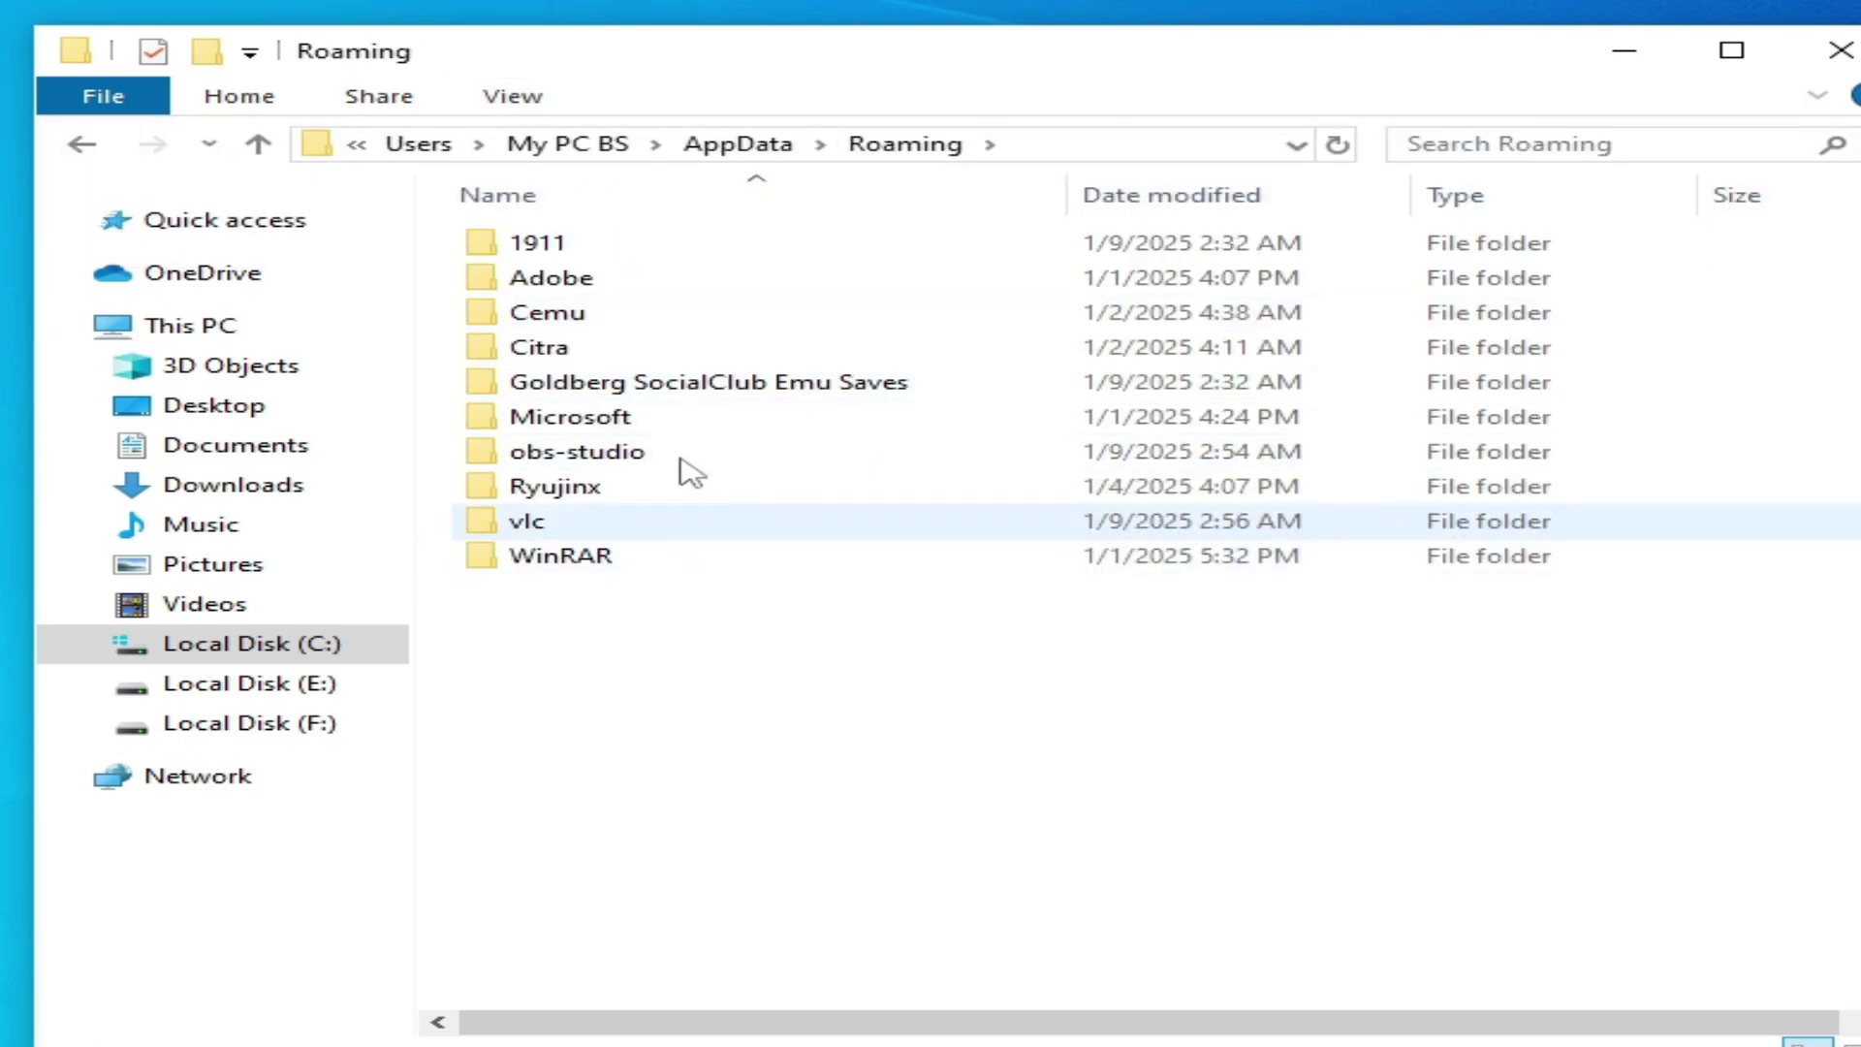
- Delete all save files in 1911 > Red Dead Redemption > Profile
double_click(545, 247)
left_click(632, 248)
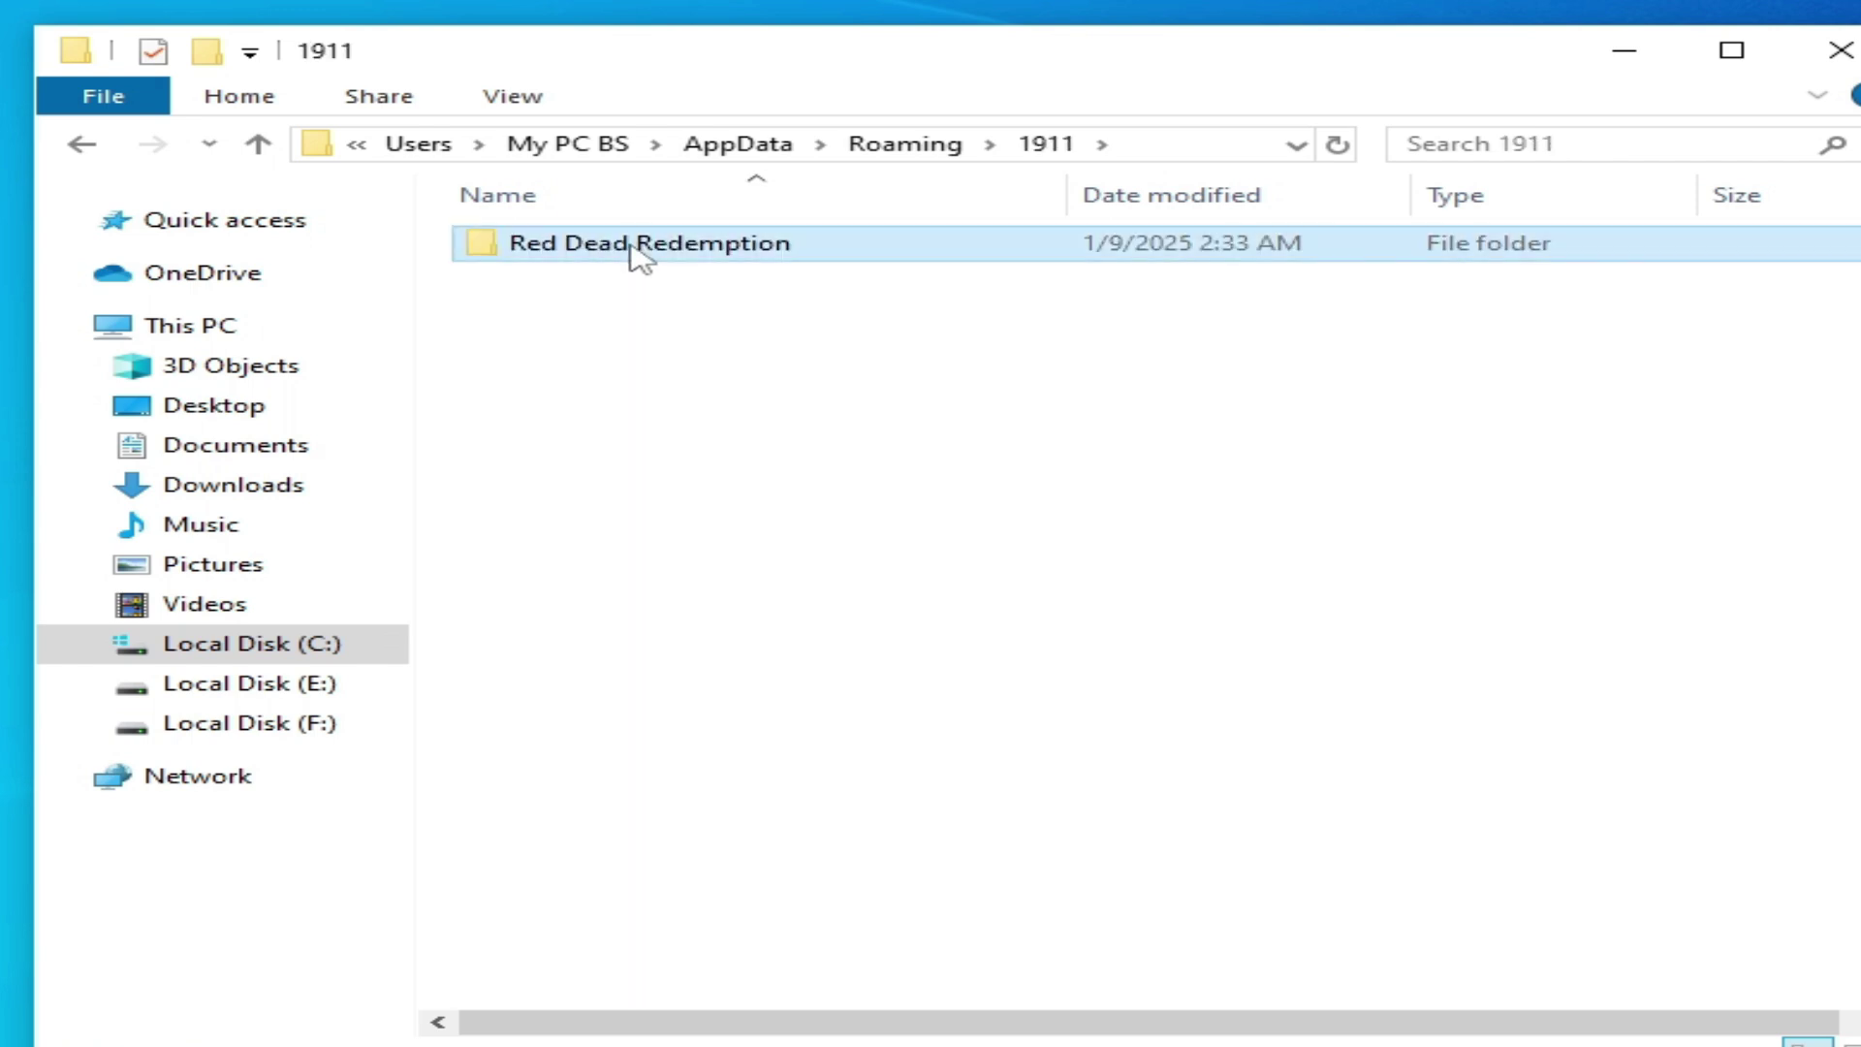
double_click(631, 248)
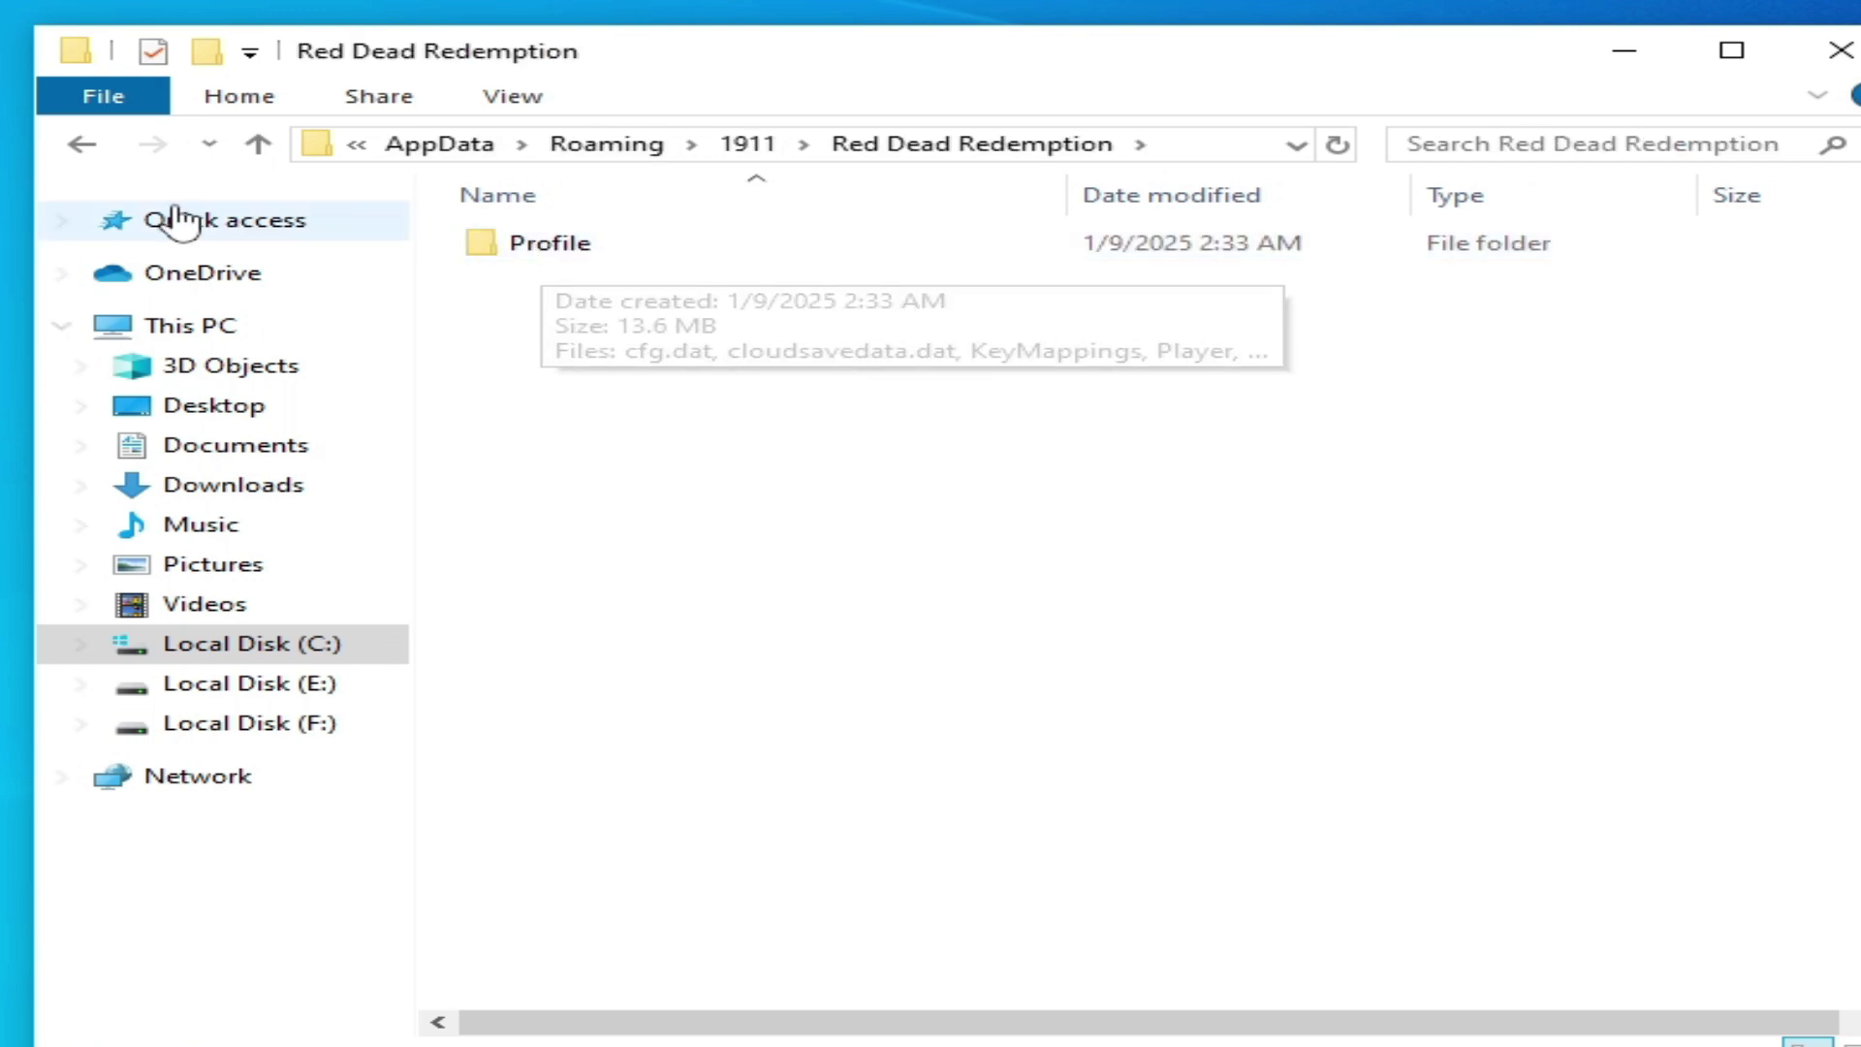
left_click(82, 143)
left_click(83, 144)
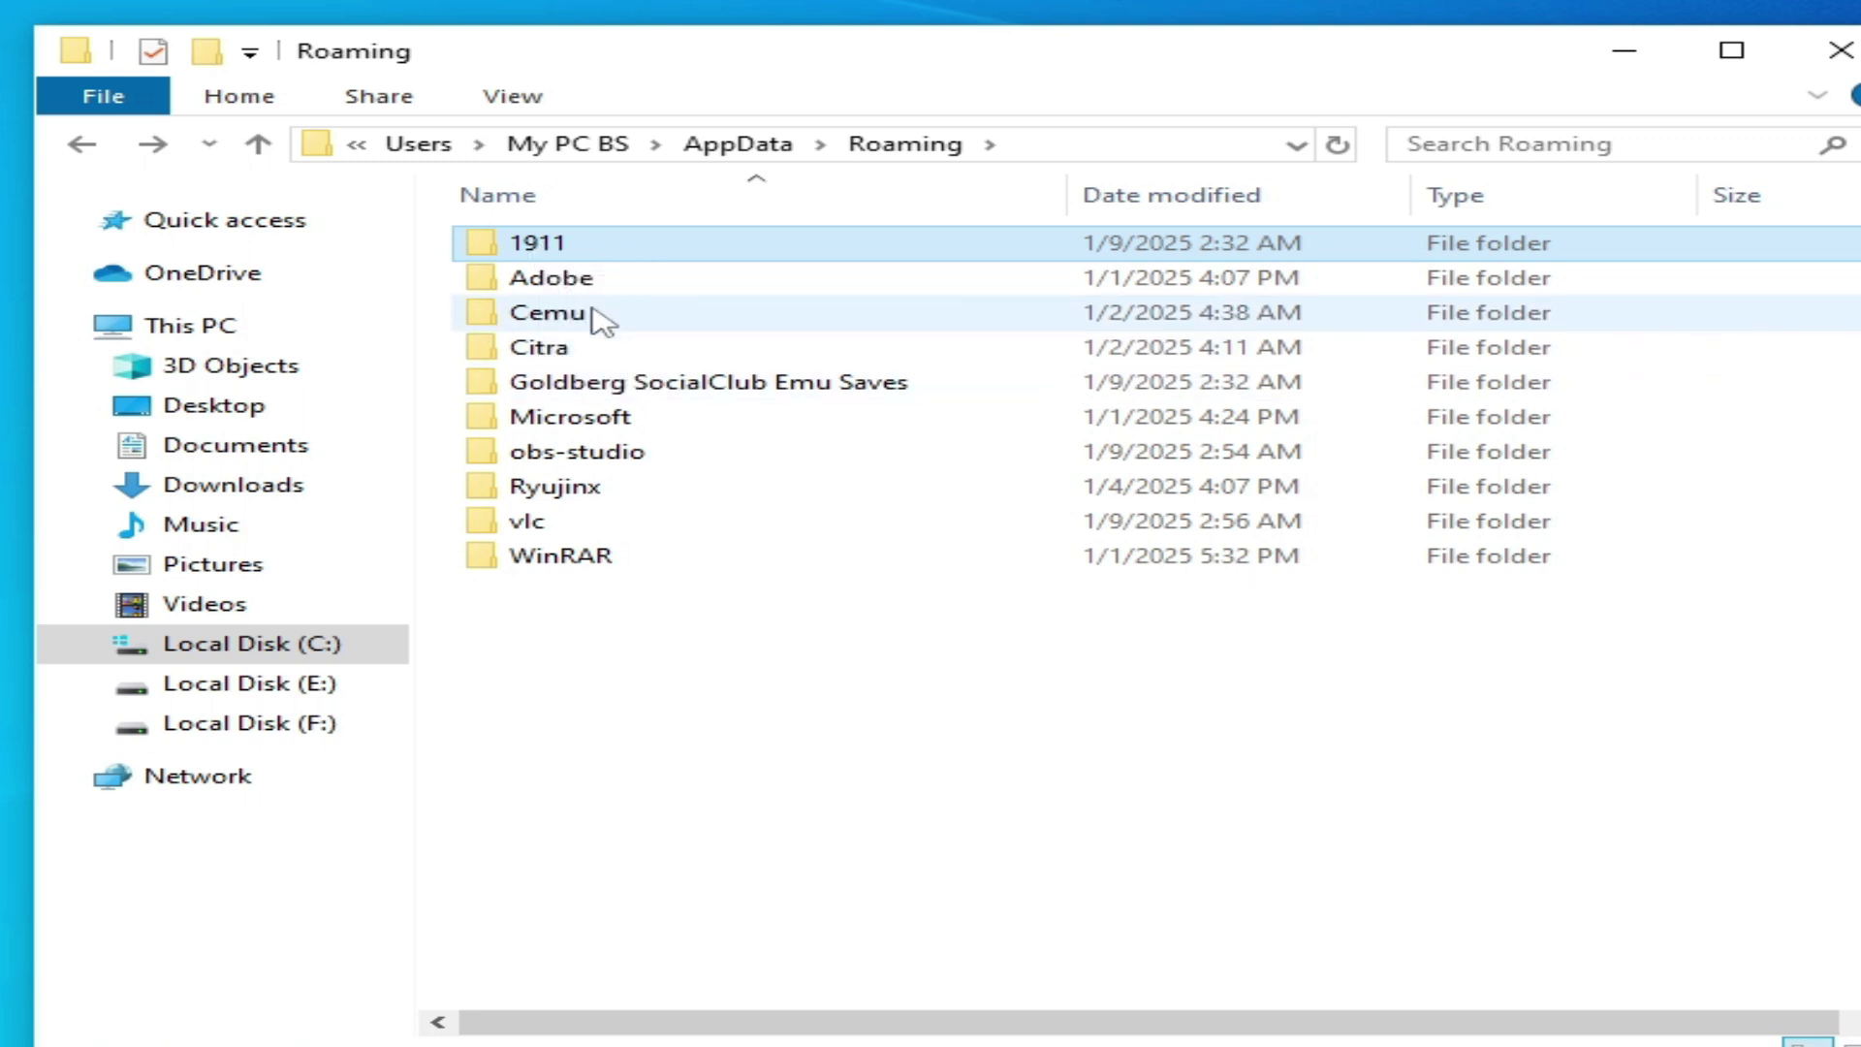
double_click(571, 245)
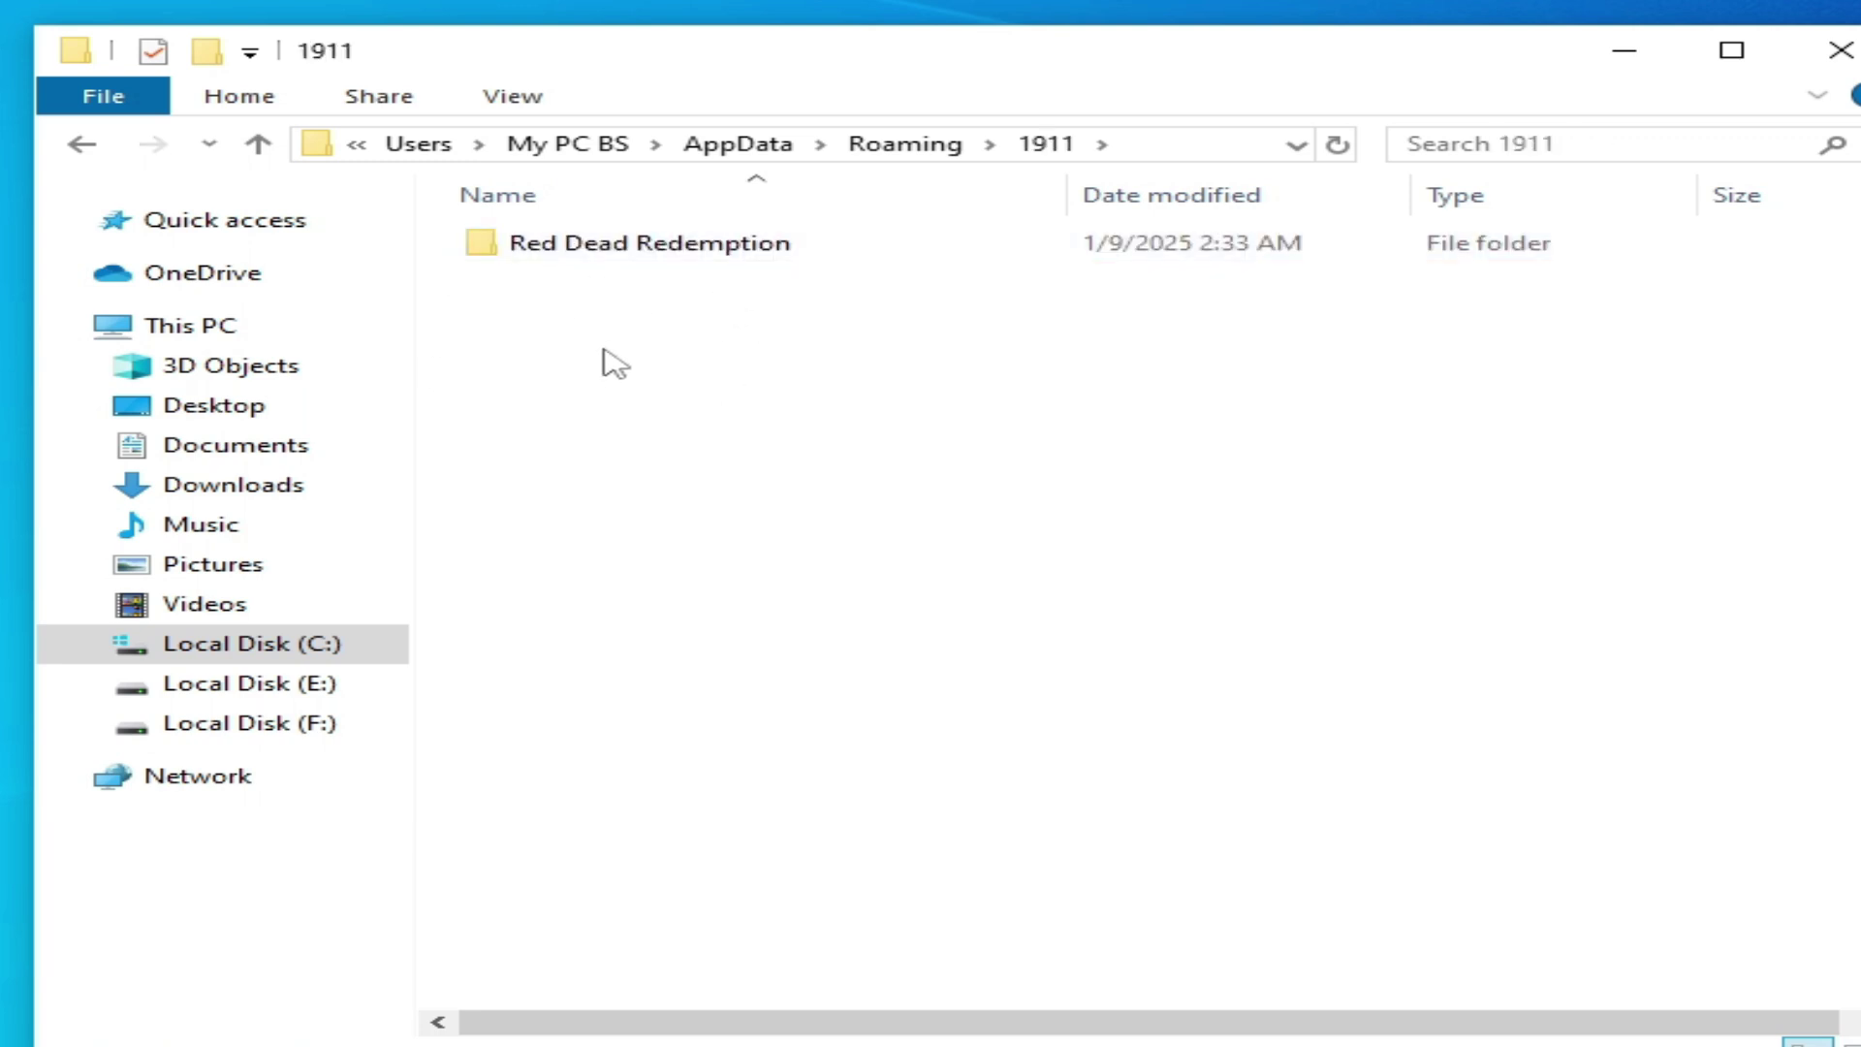
double_click(642, 248)
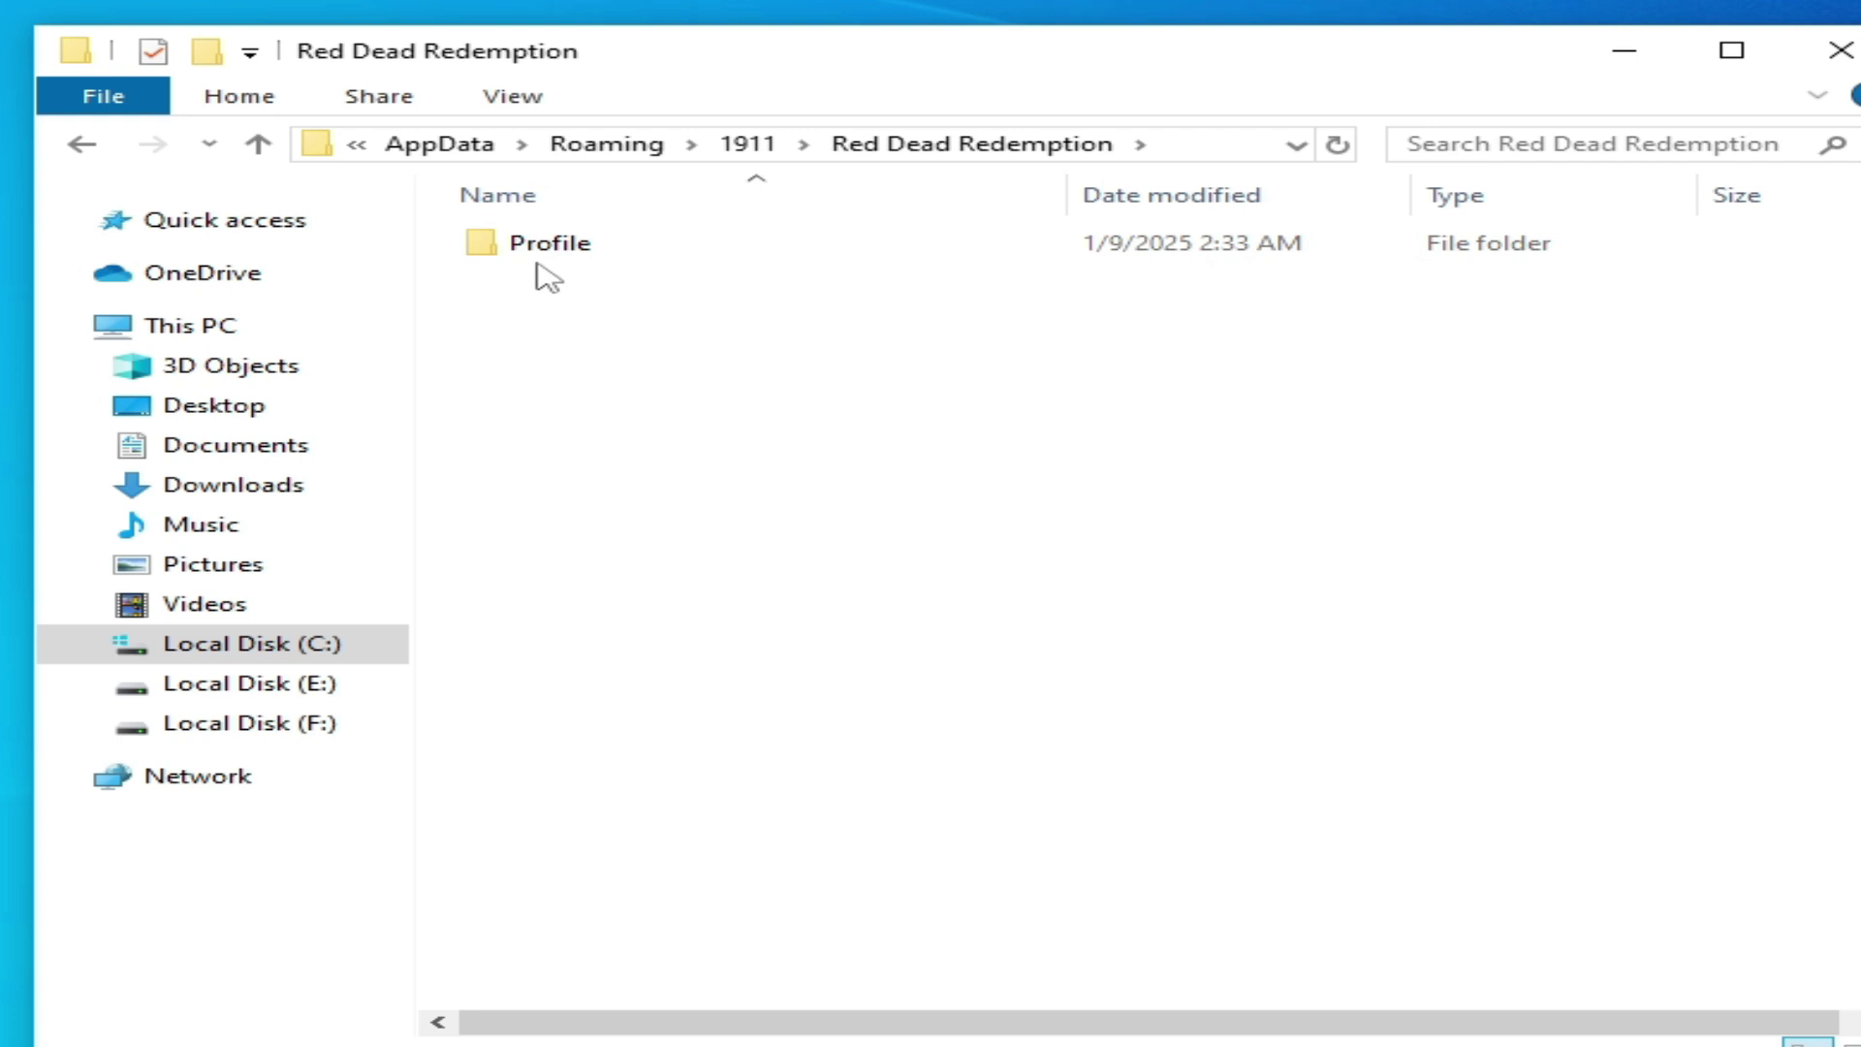
double_click(543, 259)
left_click_drag(500, 923, 694, 249)
right_click(686, 243)
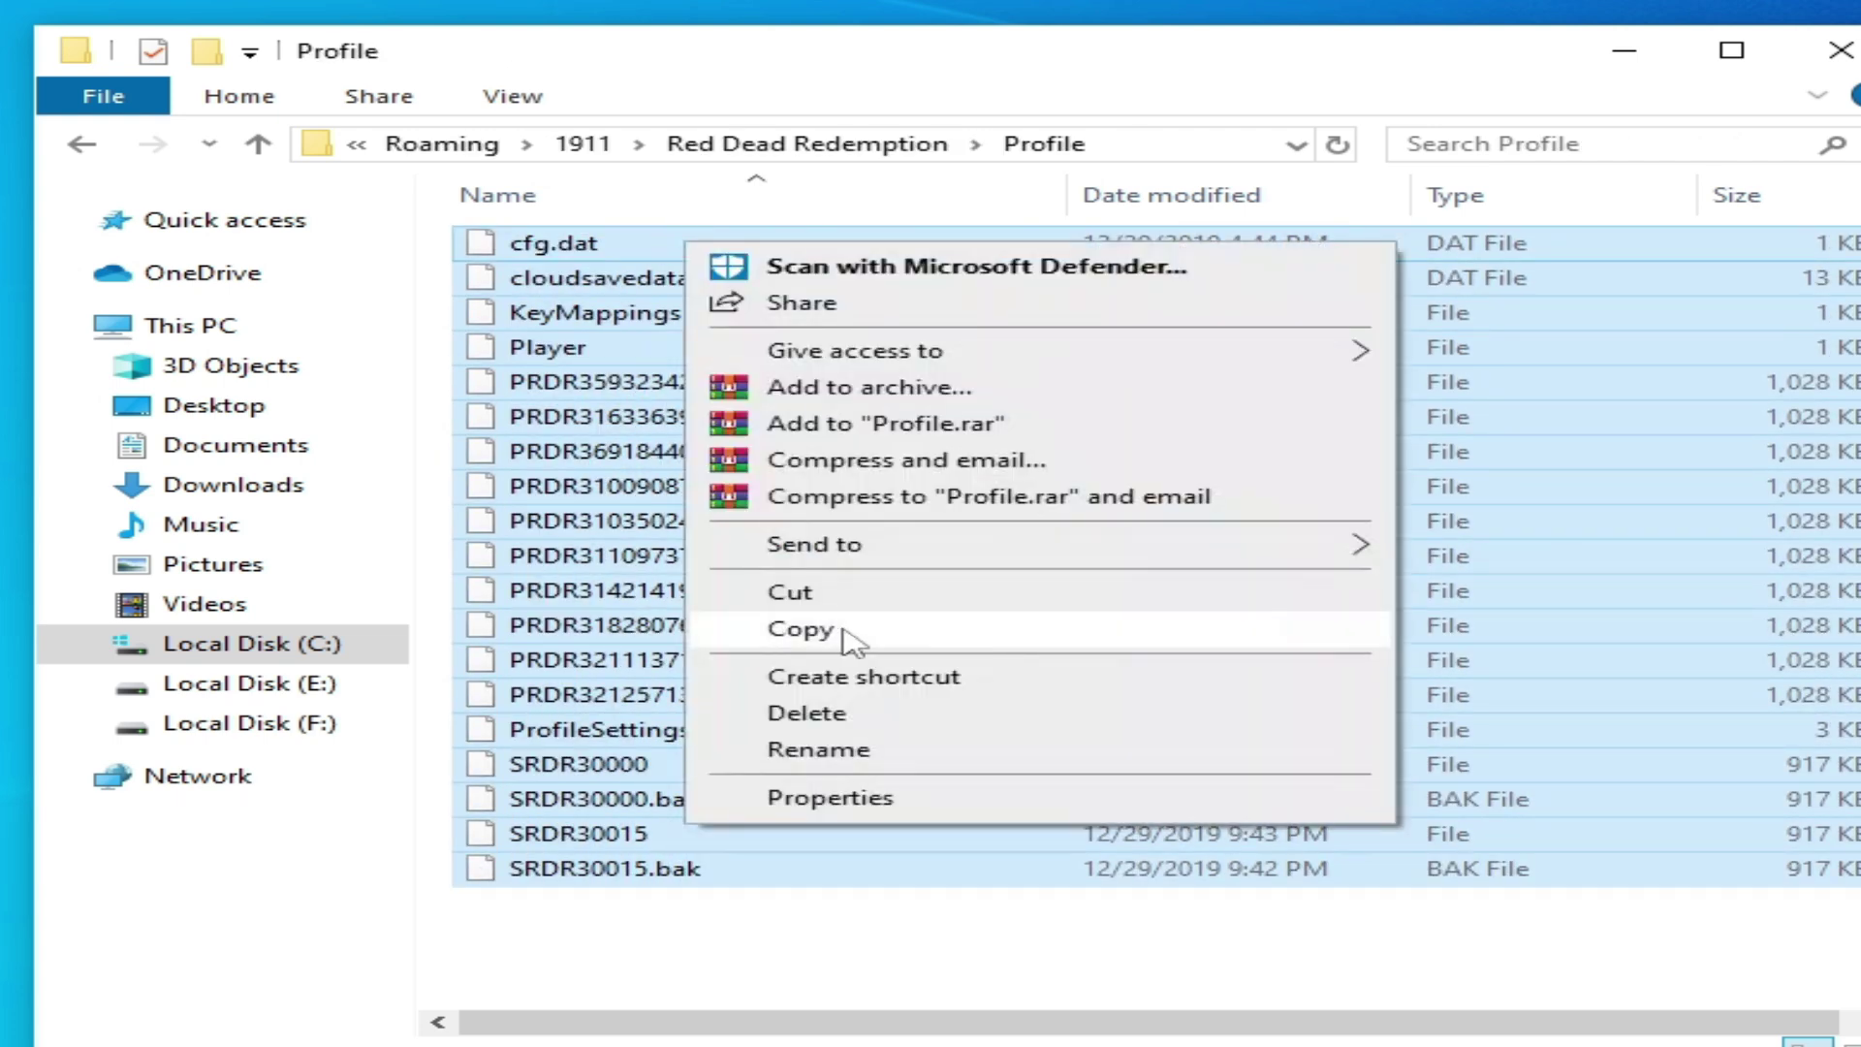
left_click(785, 714)
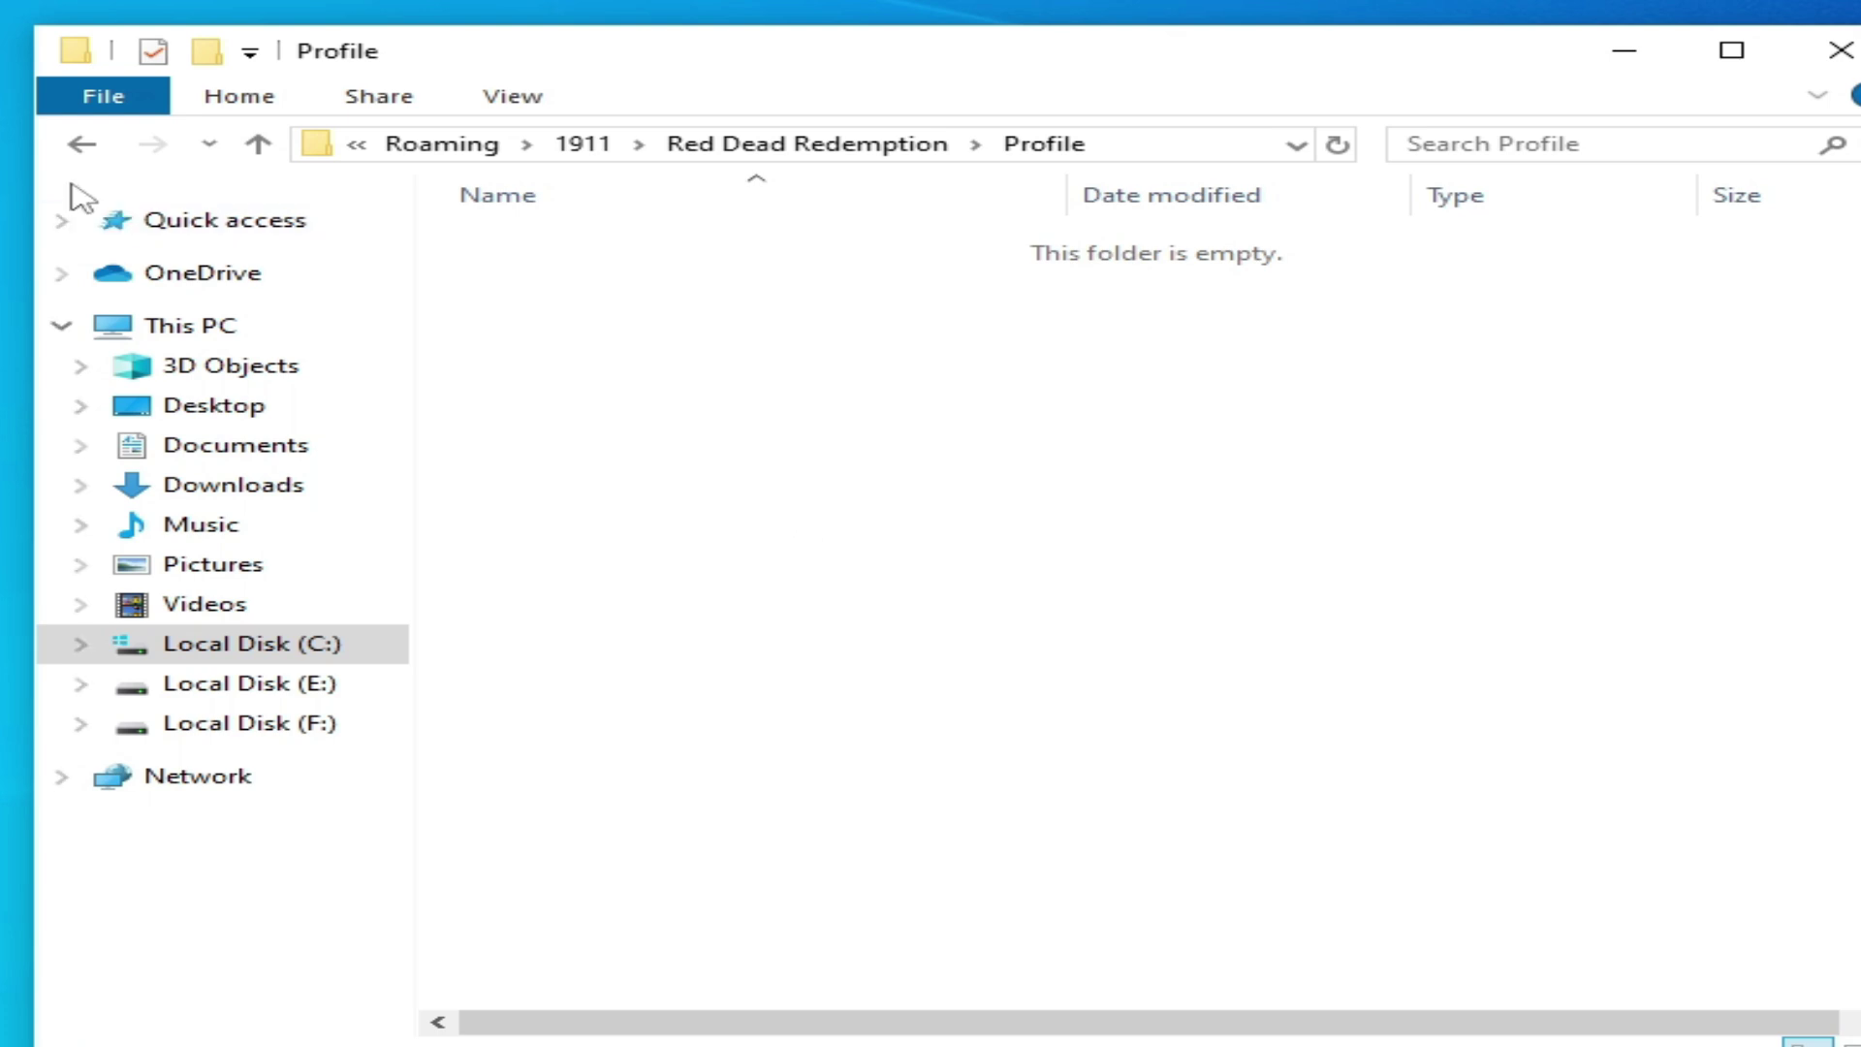
- Delete the 19 save files in Goldberg SocialClub Emu Saves > Red Dead Redemption
left_click(82, 145)
left_click(83, 146)
left_click(82, 146)
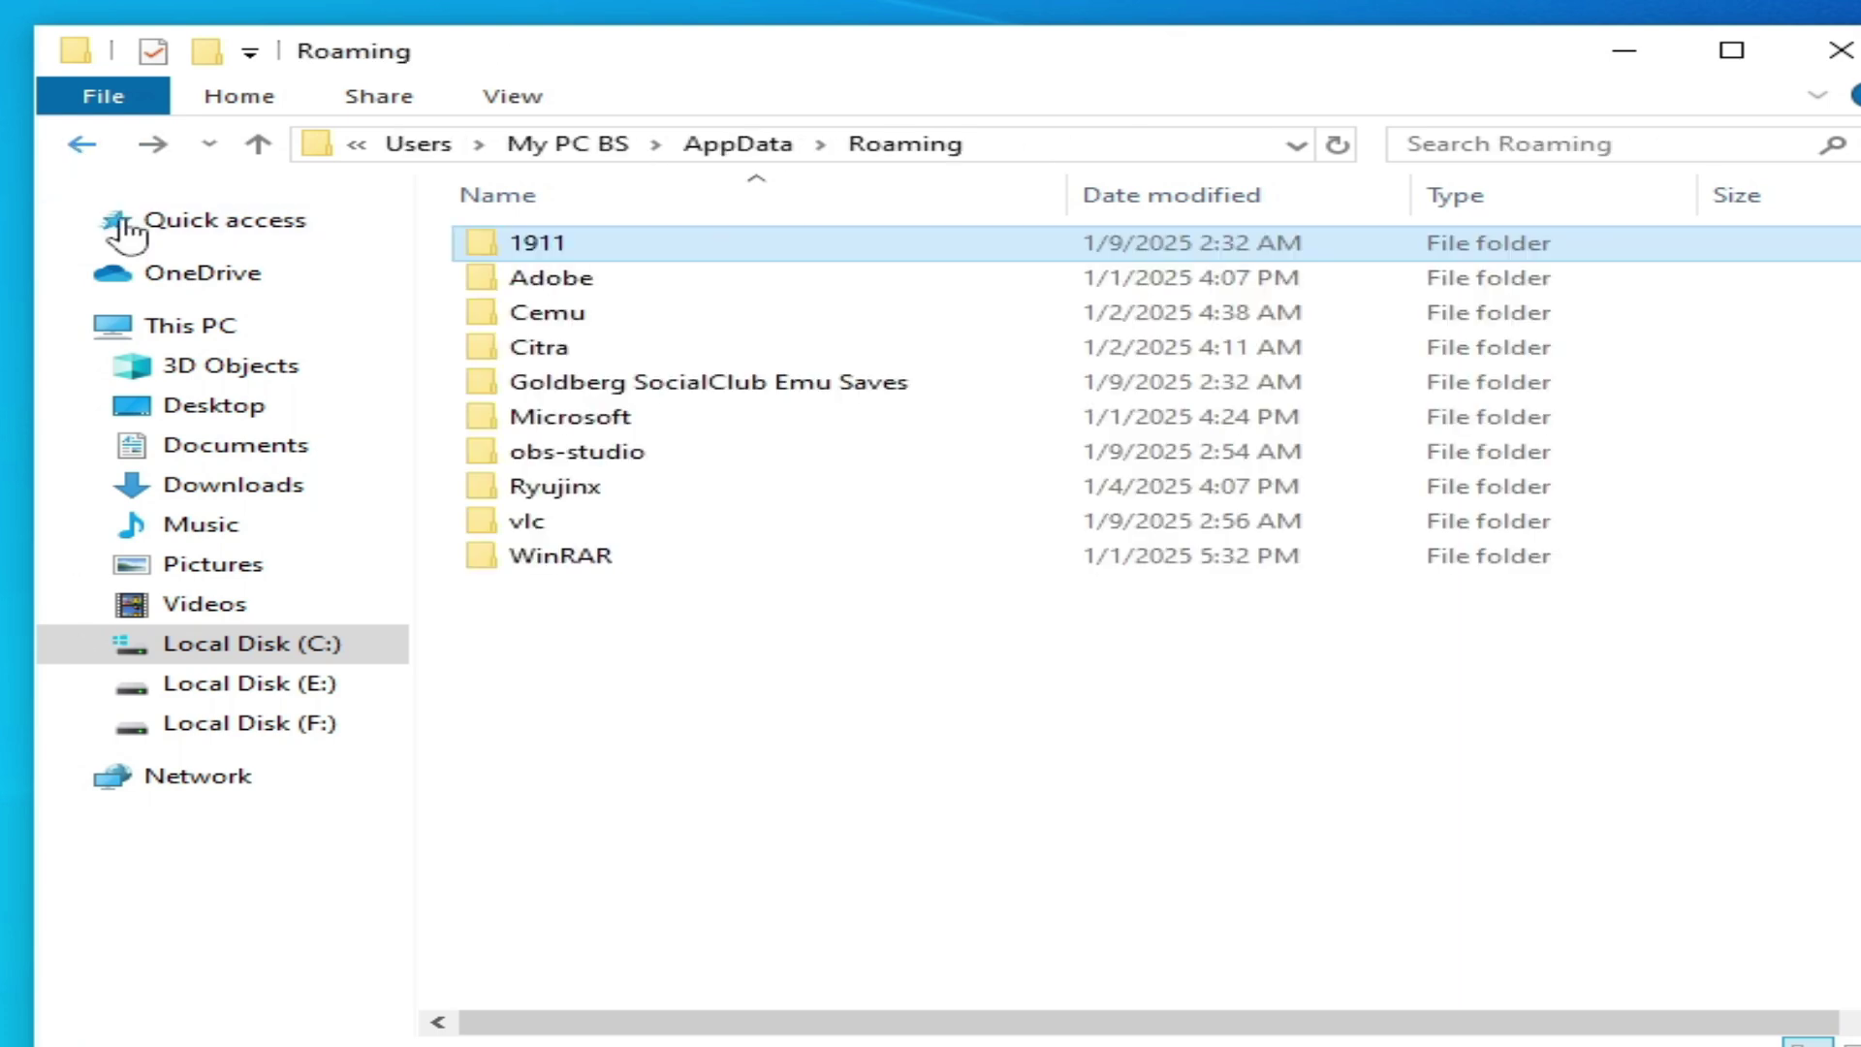
double_click(628, 388)
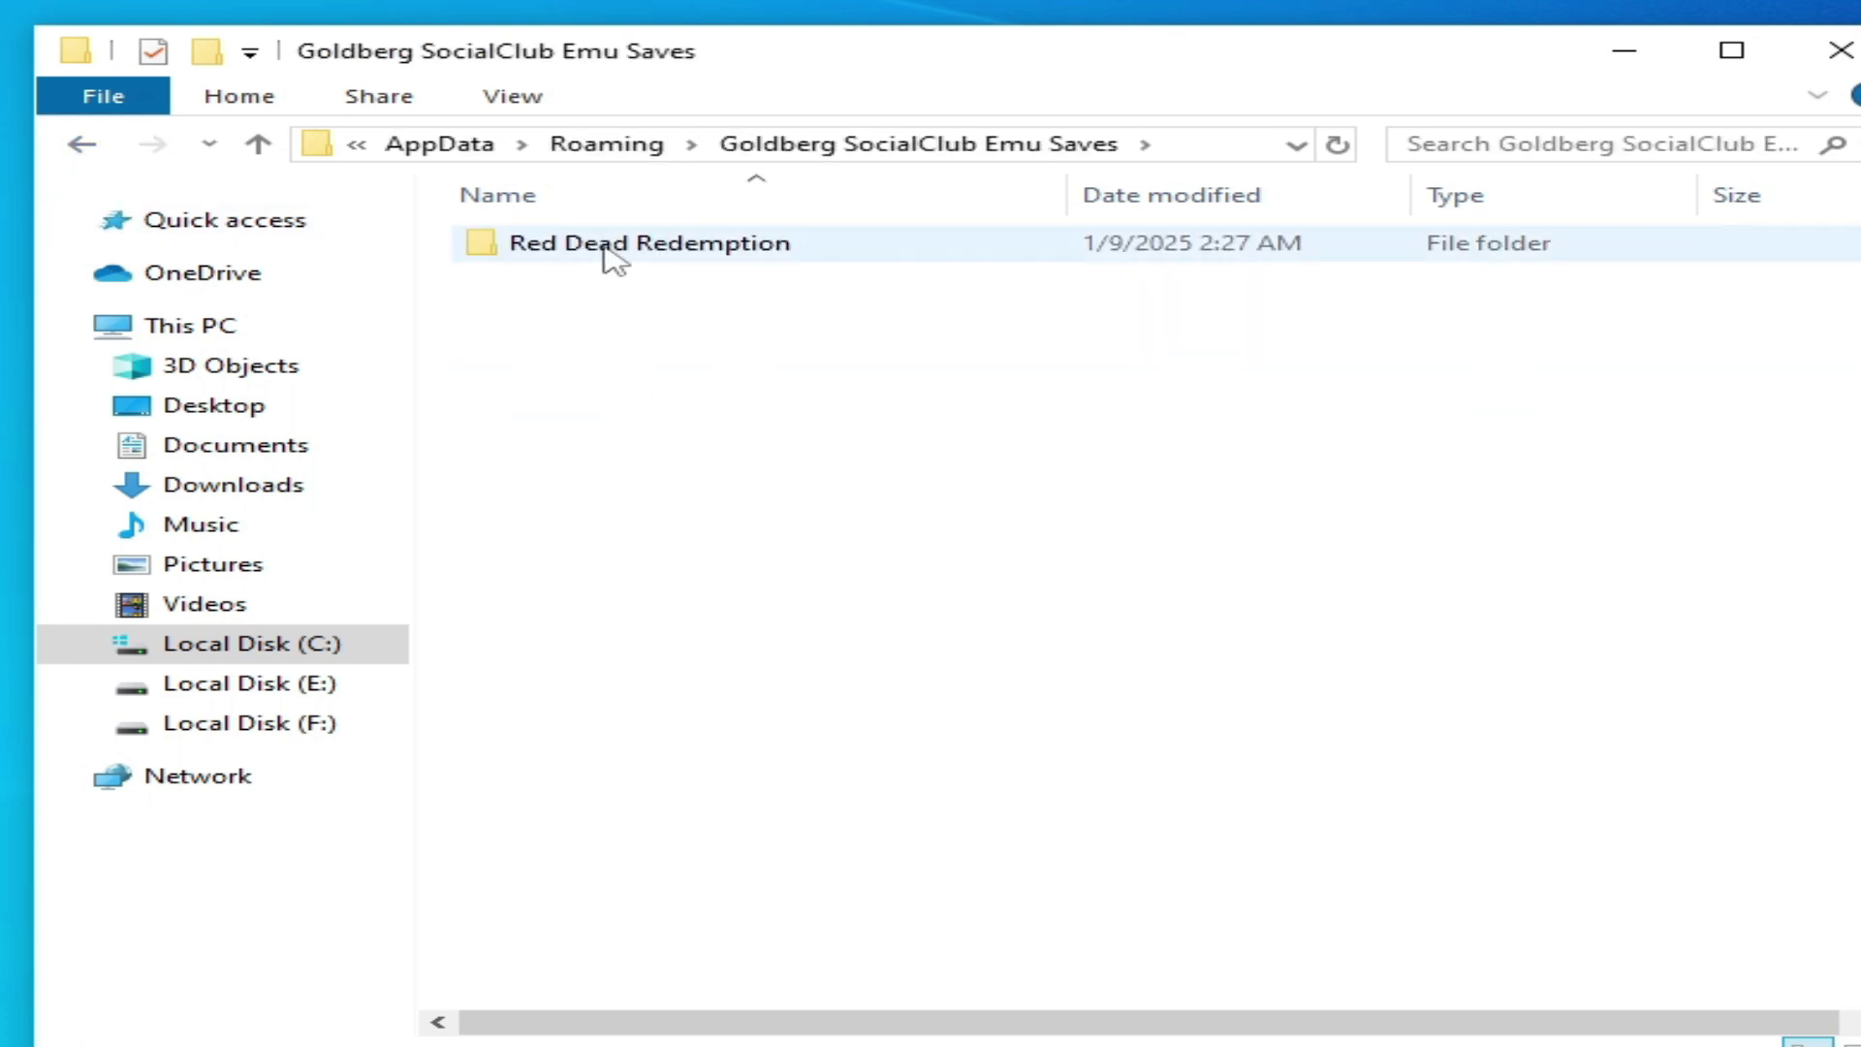
double_click(619, 254)
left_click_drag(504, 916, 679, 250)
right_click(795, 541)
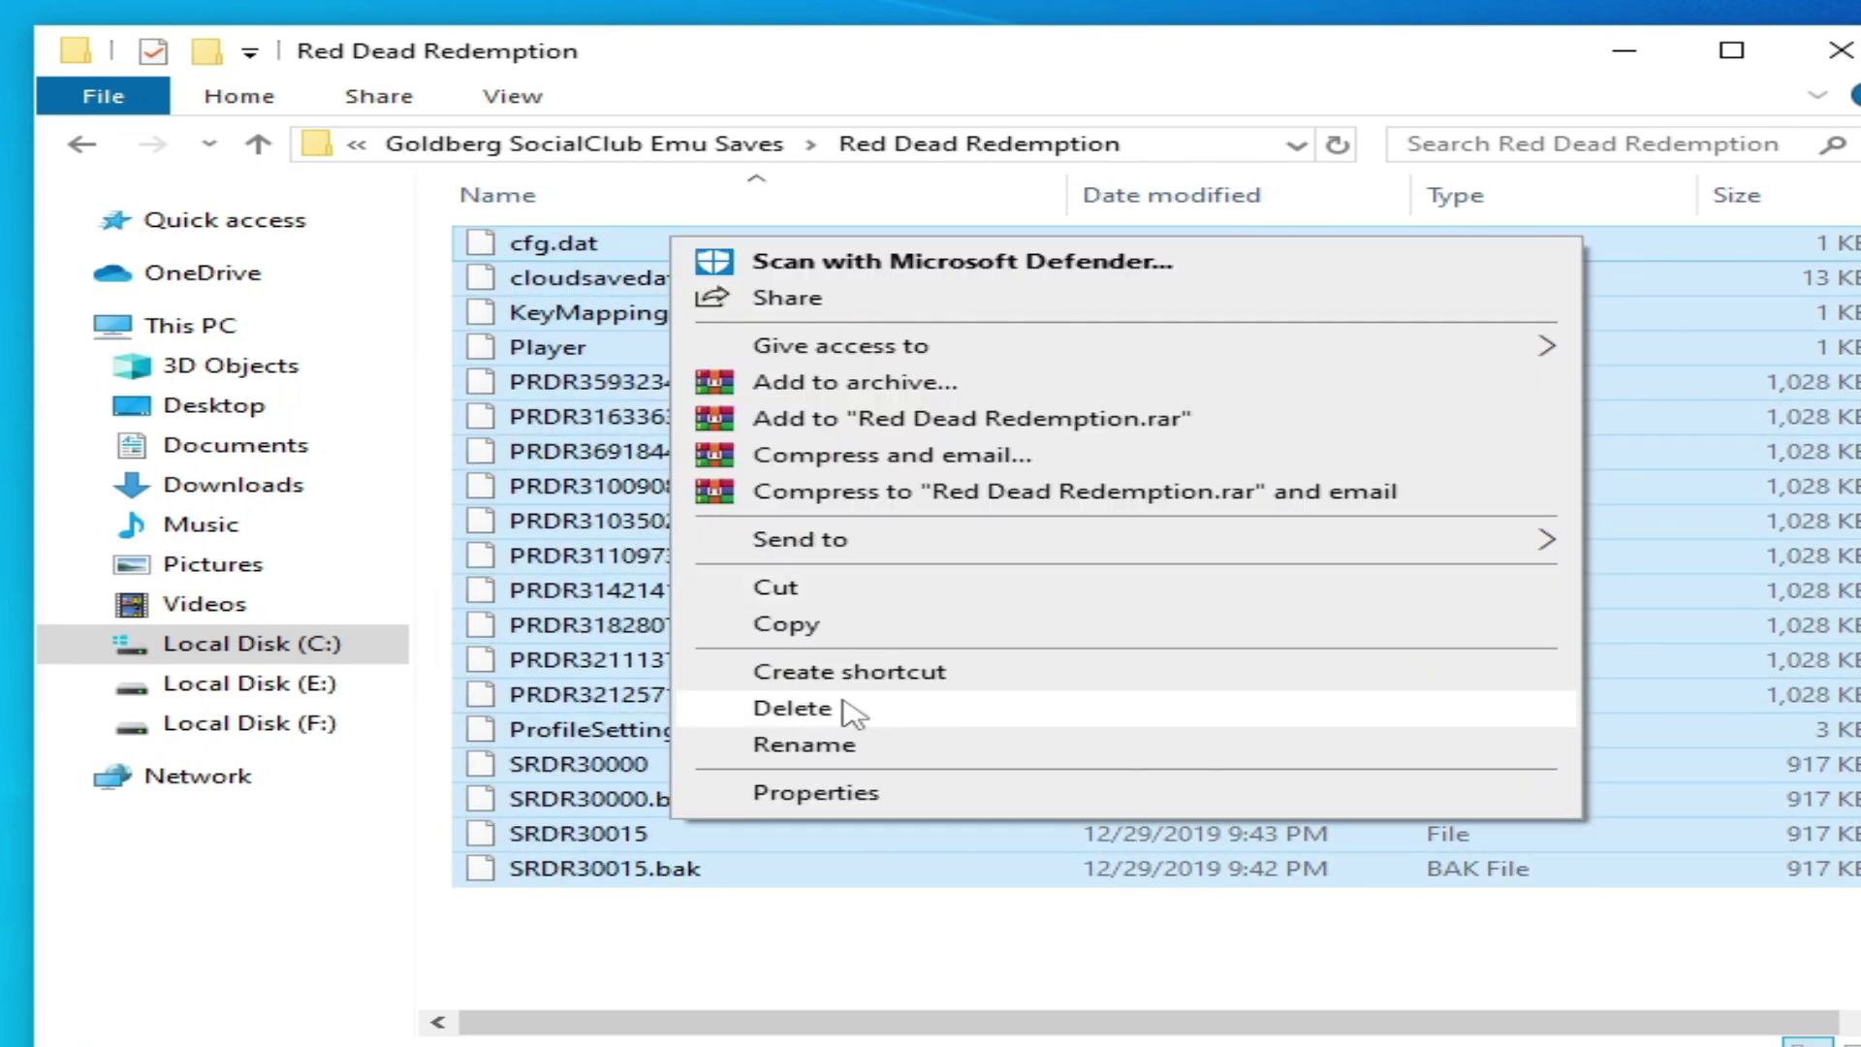
left_click(840, 711)
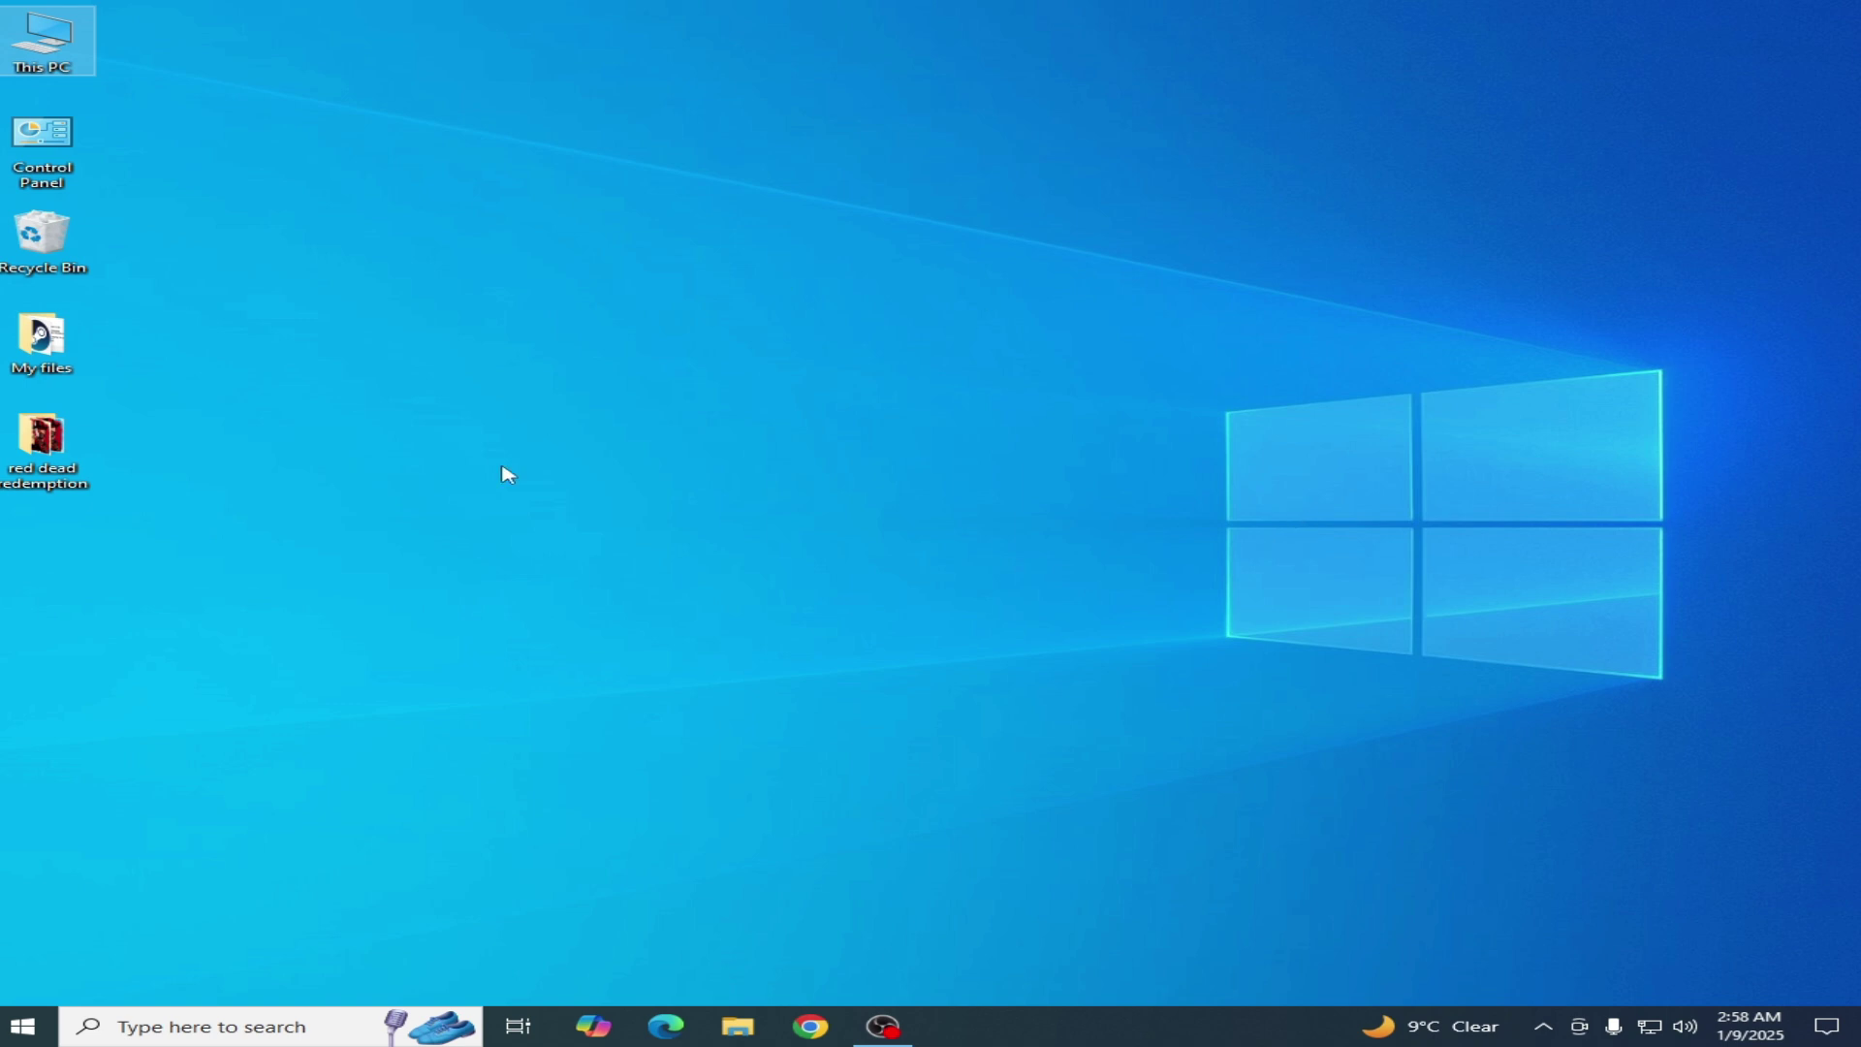
- Check the red dead redemption game folder, then bring up the desktop's Display settings
double_click(42, 446)
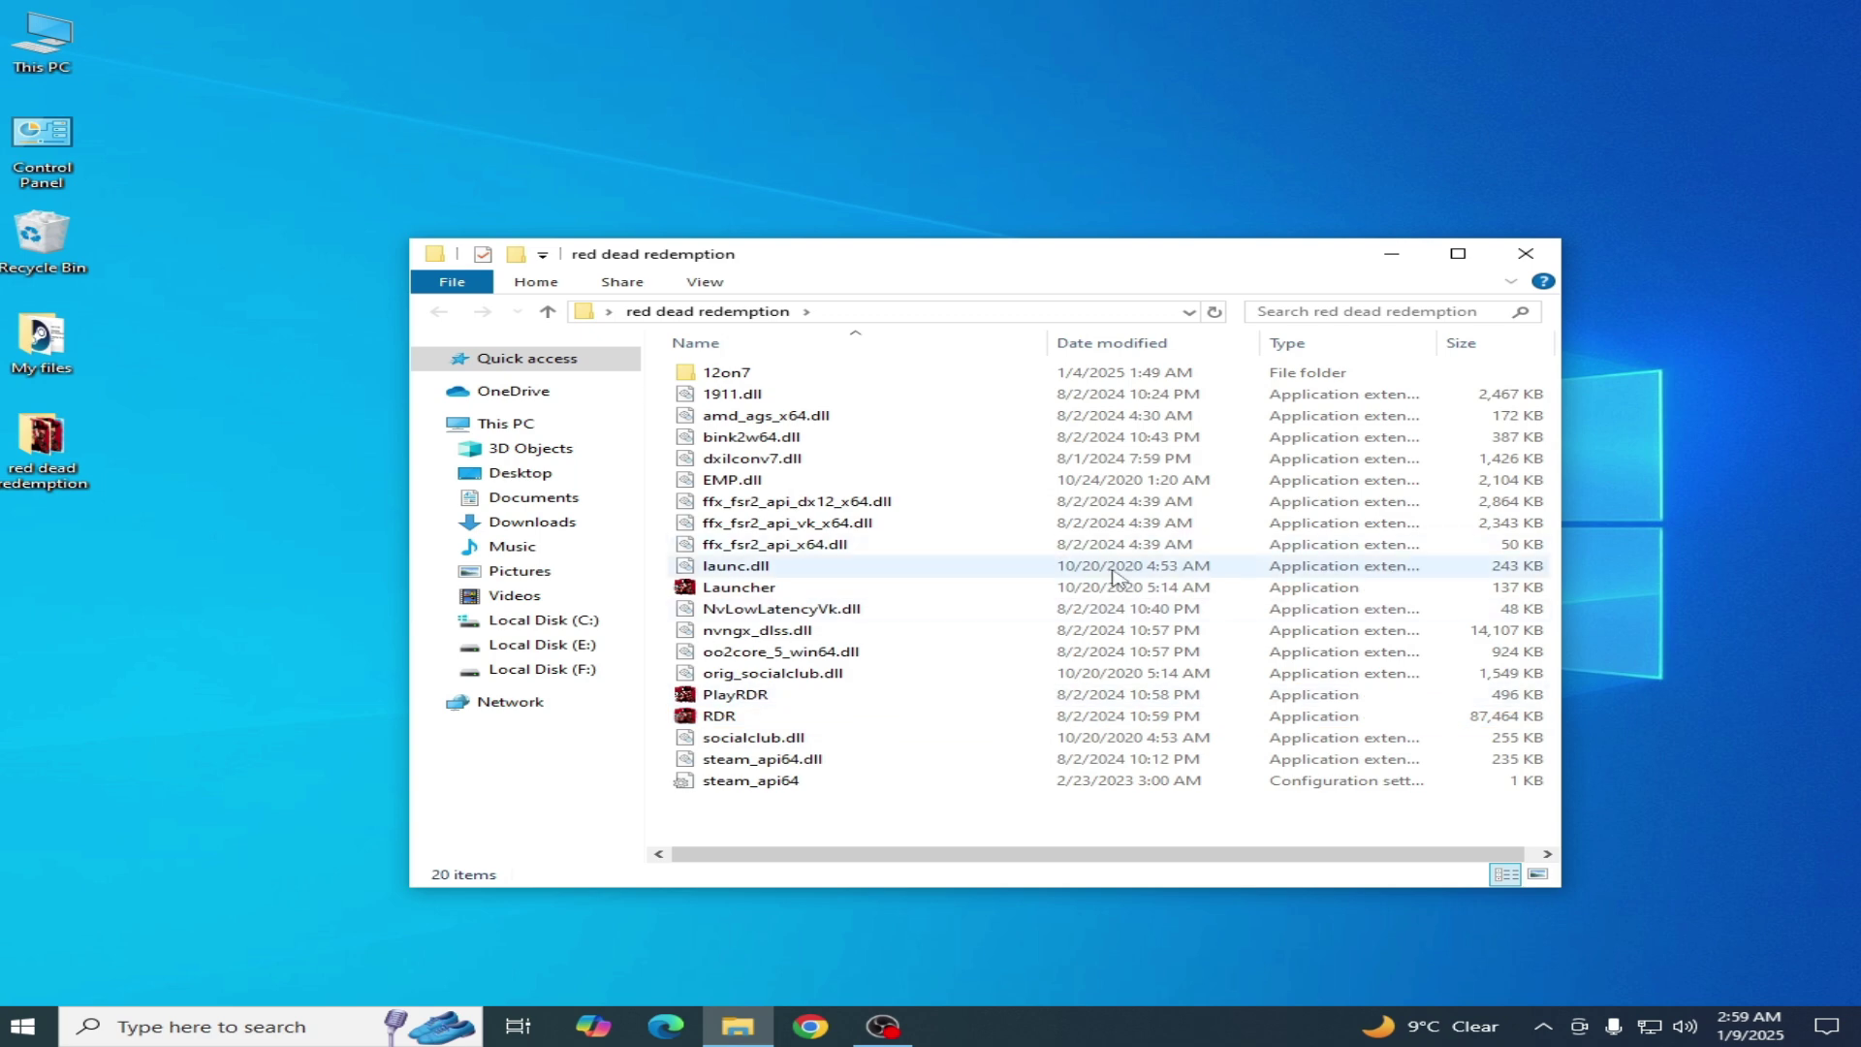
left_click(1525, 253)
right_click(991, 401)
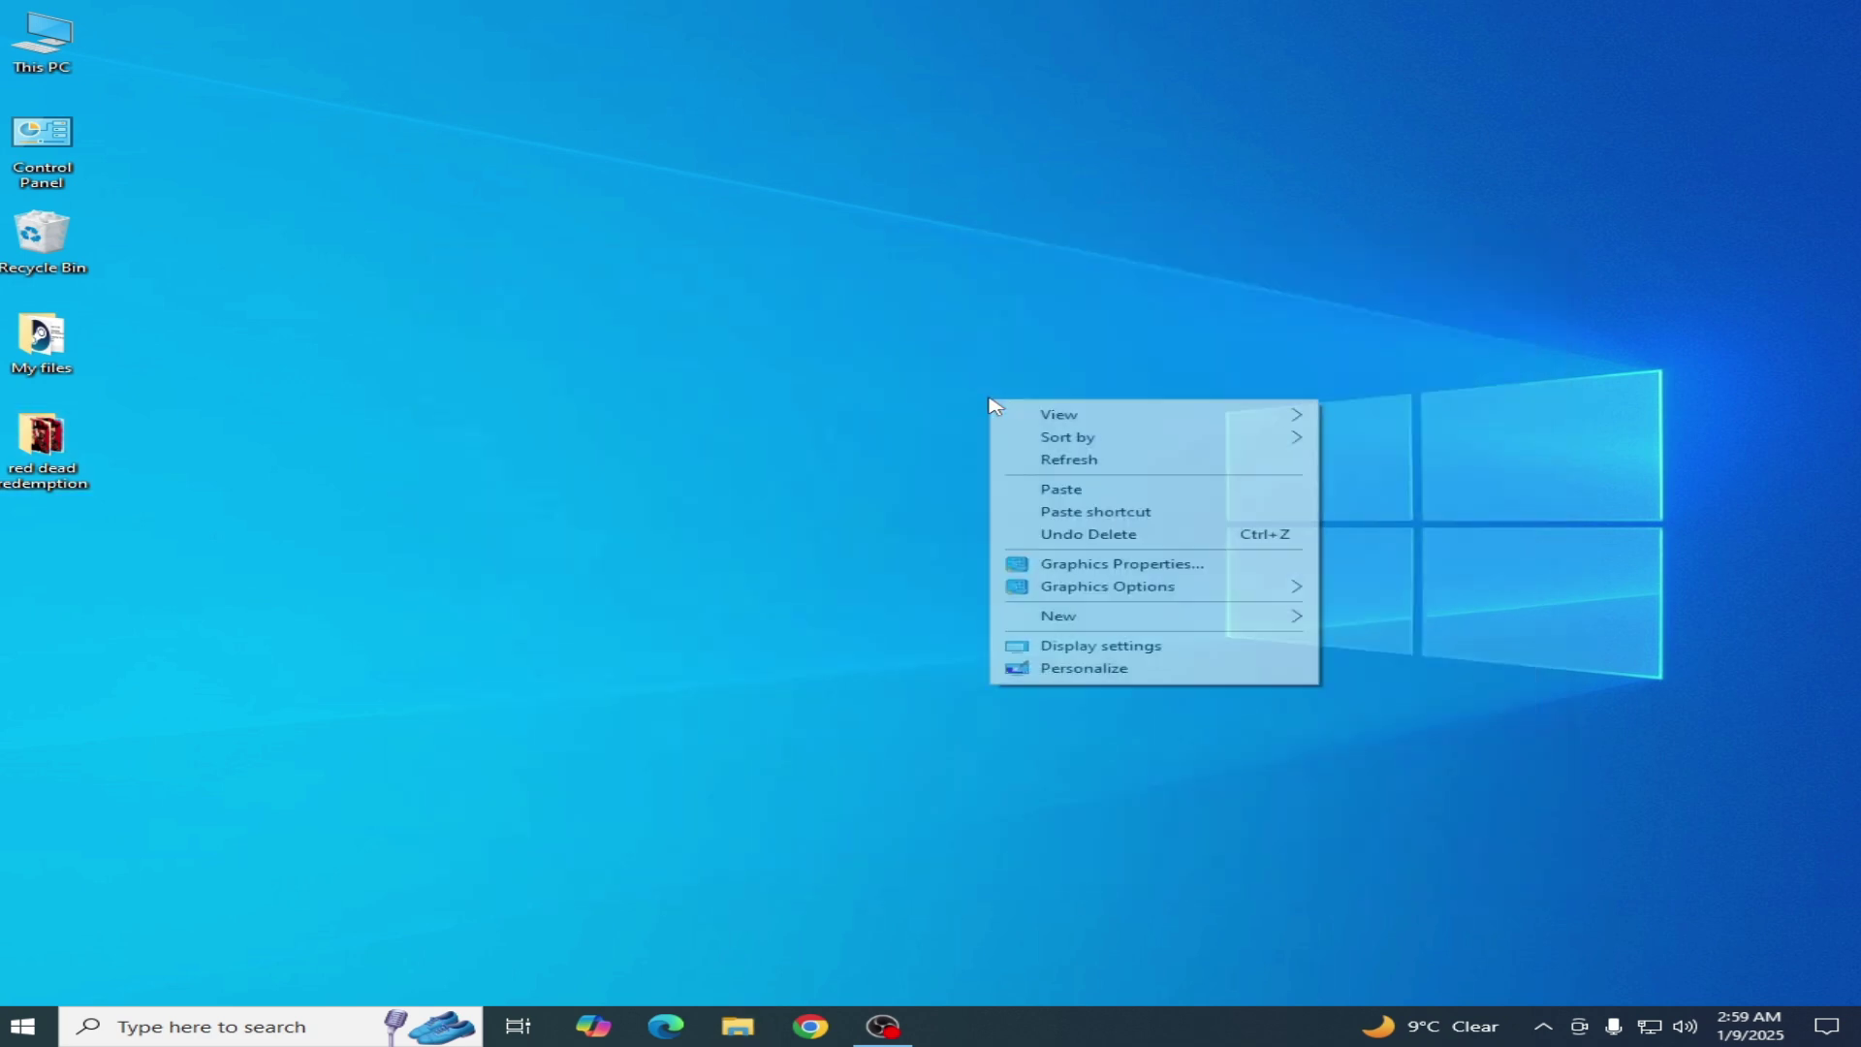
left_click(1098, 648)
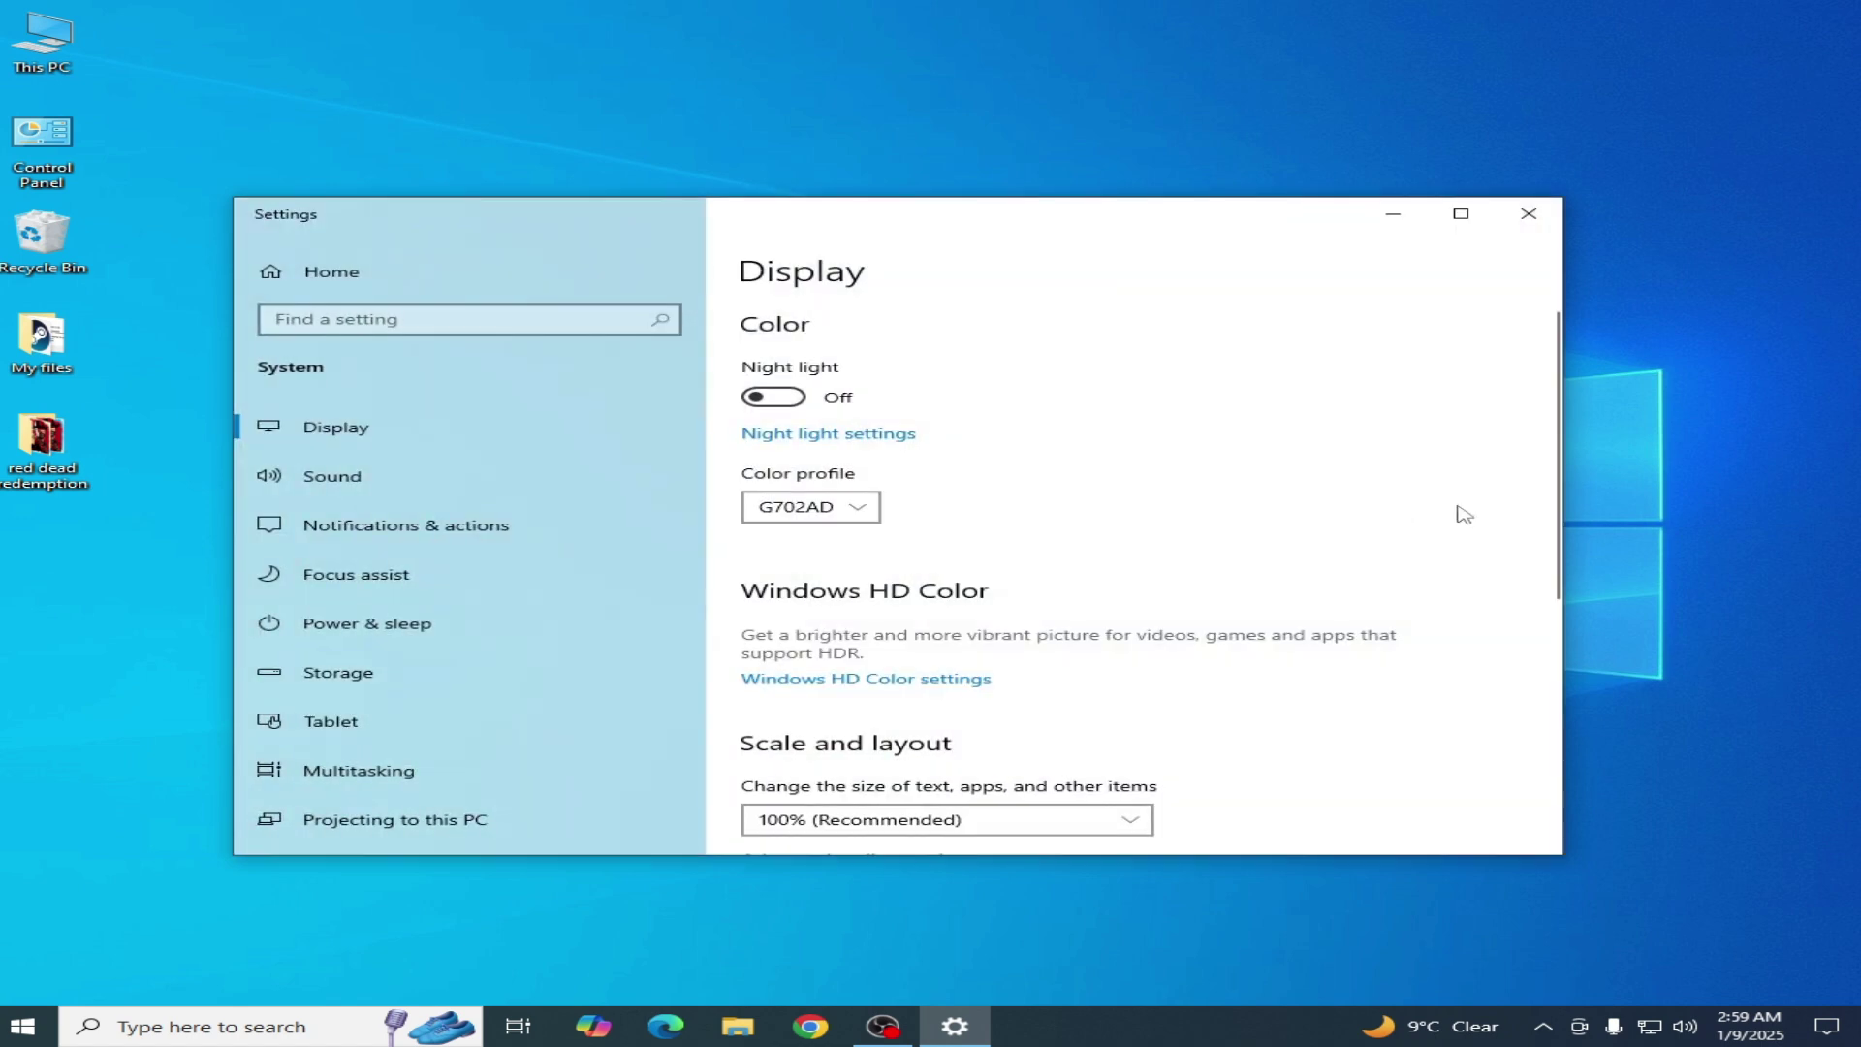
left_click_drag(1558, 392, 1558, 617)
- In Graphics settings, remove the Steam entry from the performance preference list
left_click(824, 644)
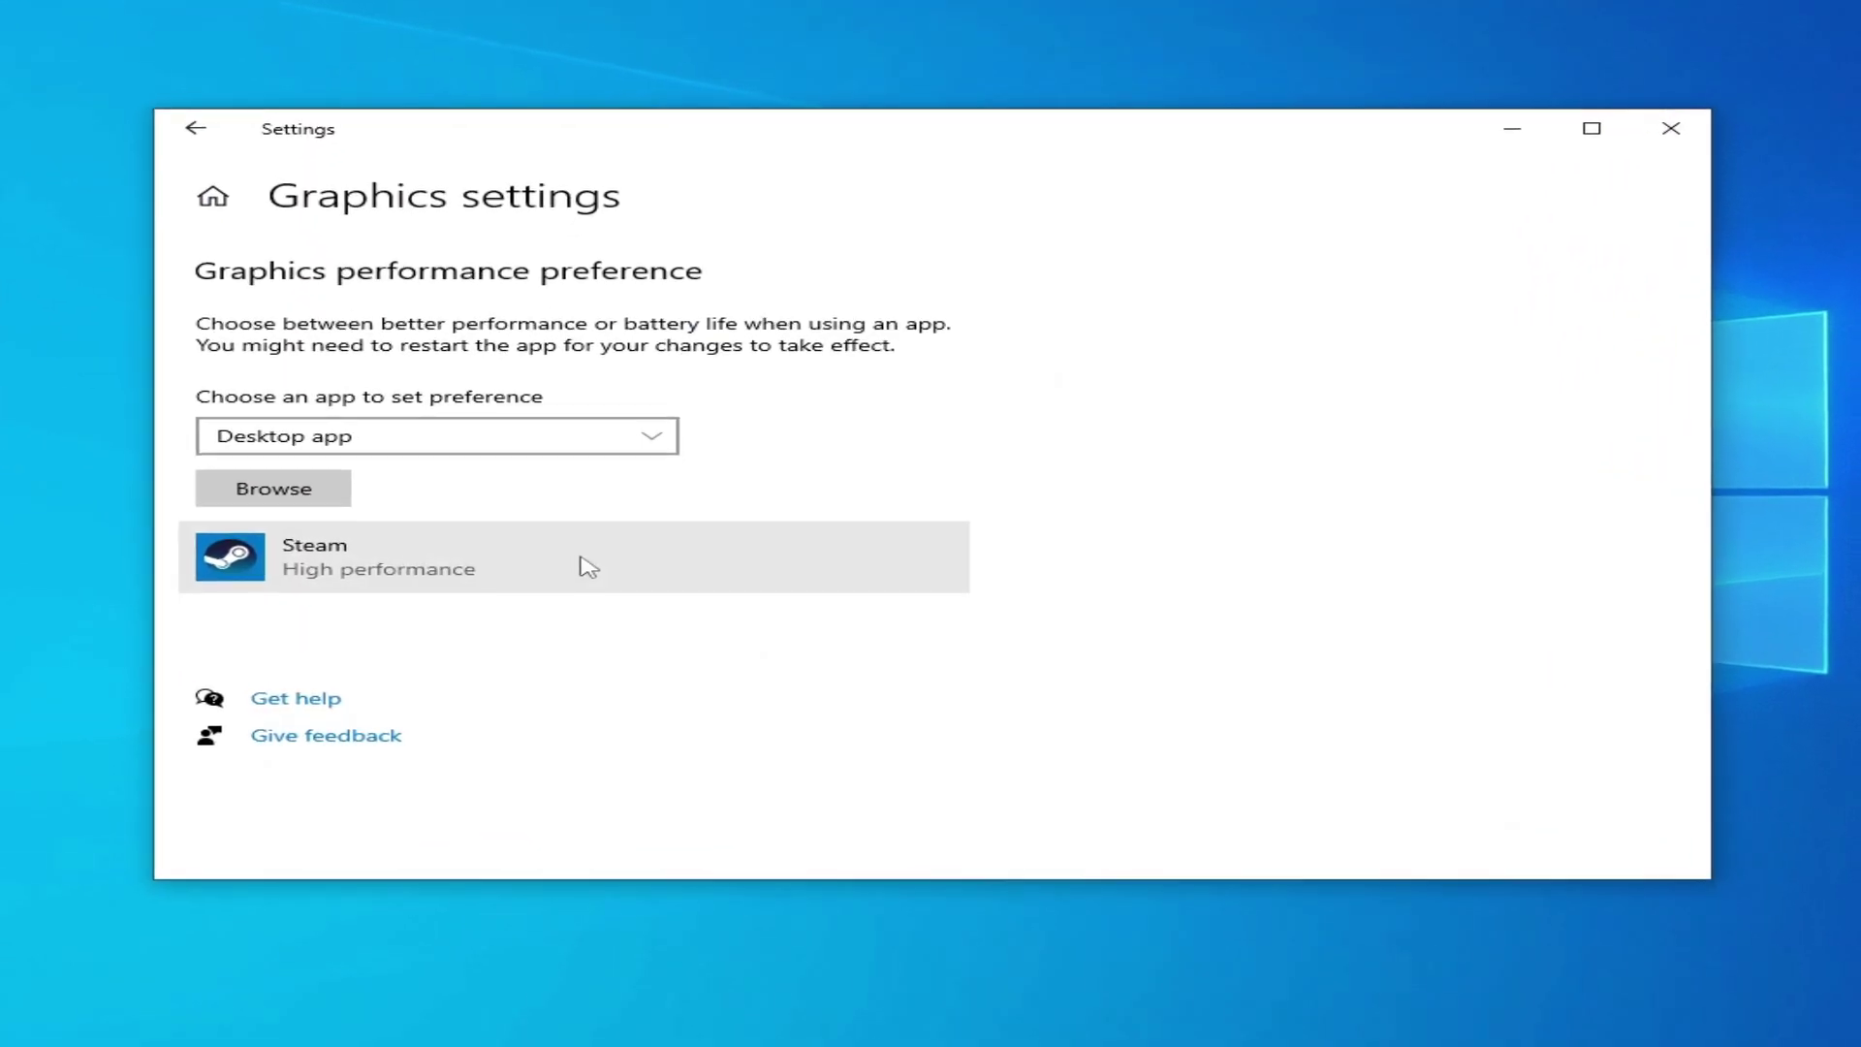
left_click(568, 582)
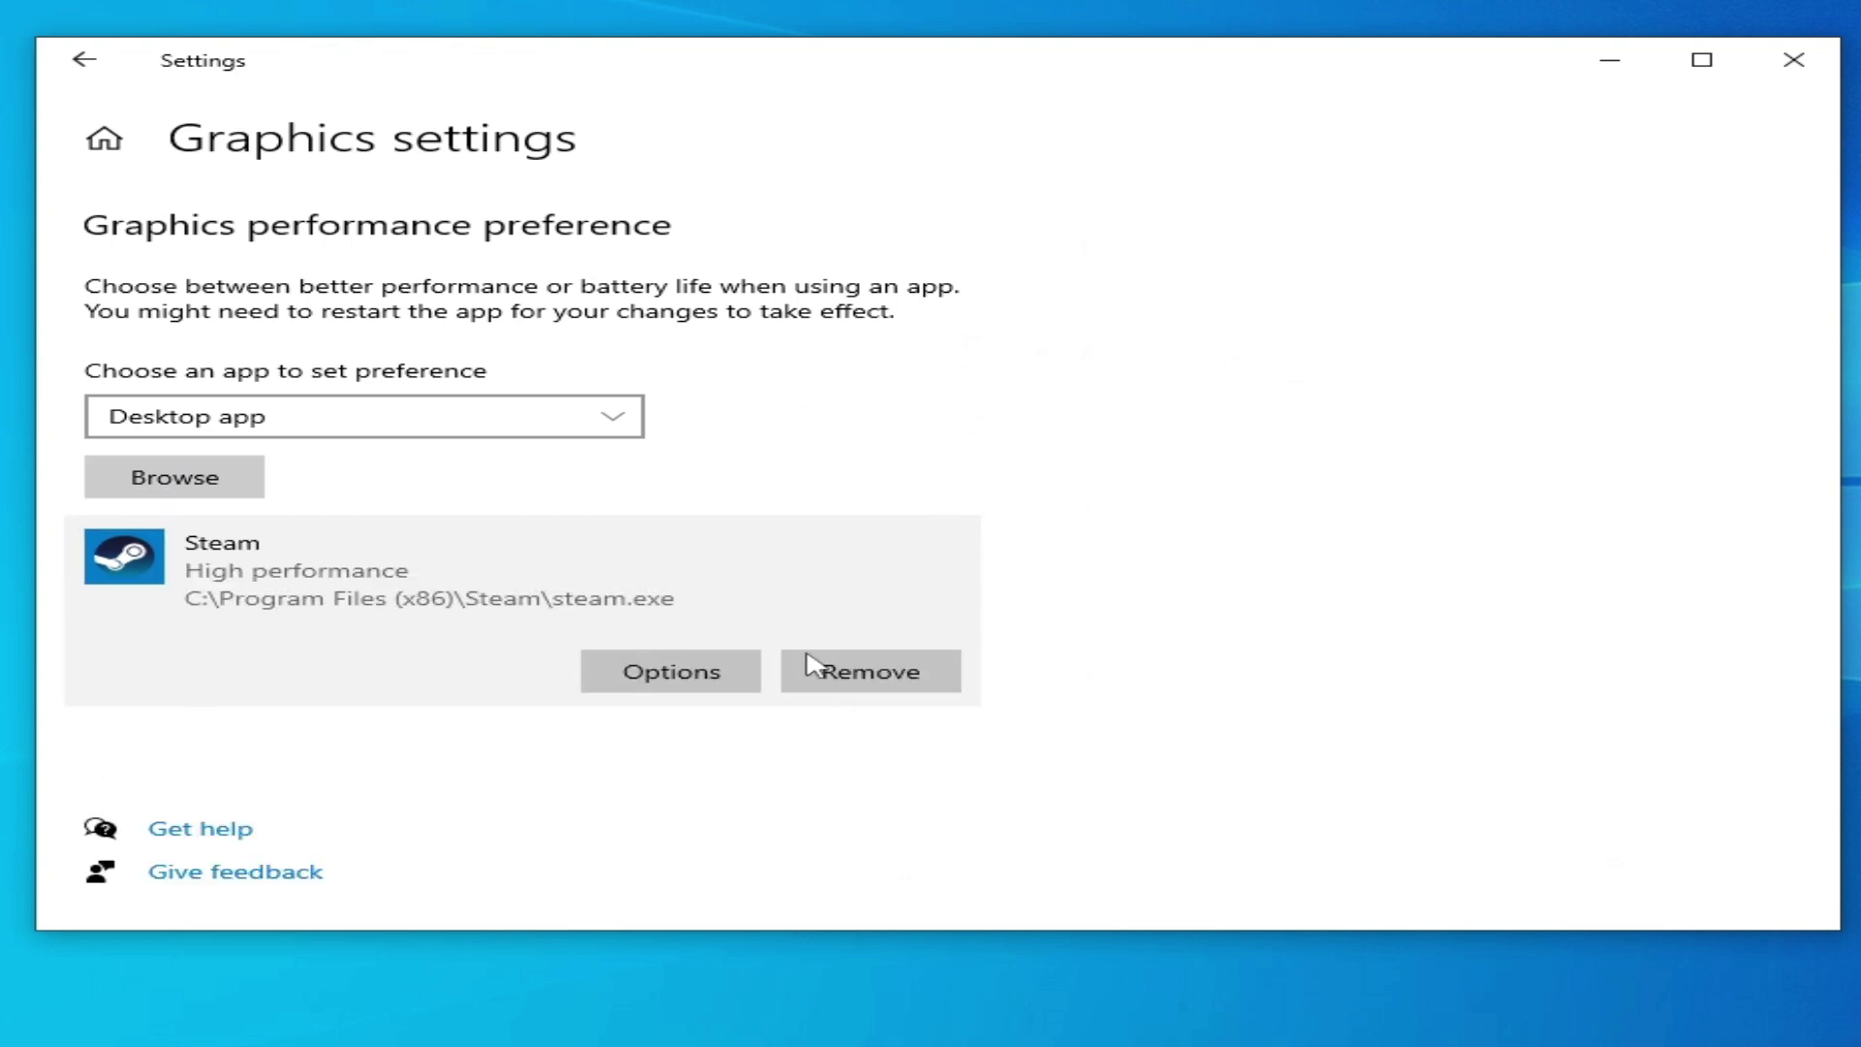
left_click(893, 678)
- Add PlayRDR from the desktop's red dead redemption folder with High performance graphics
left_click(234, 485)
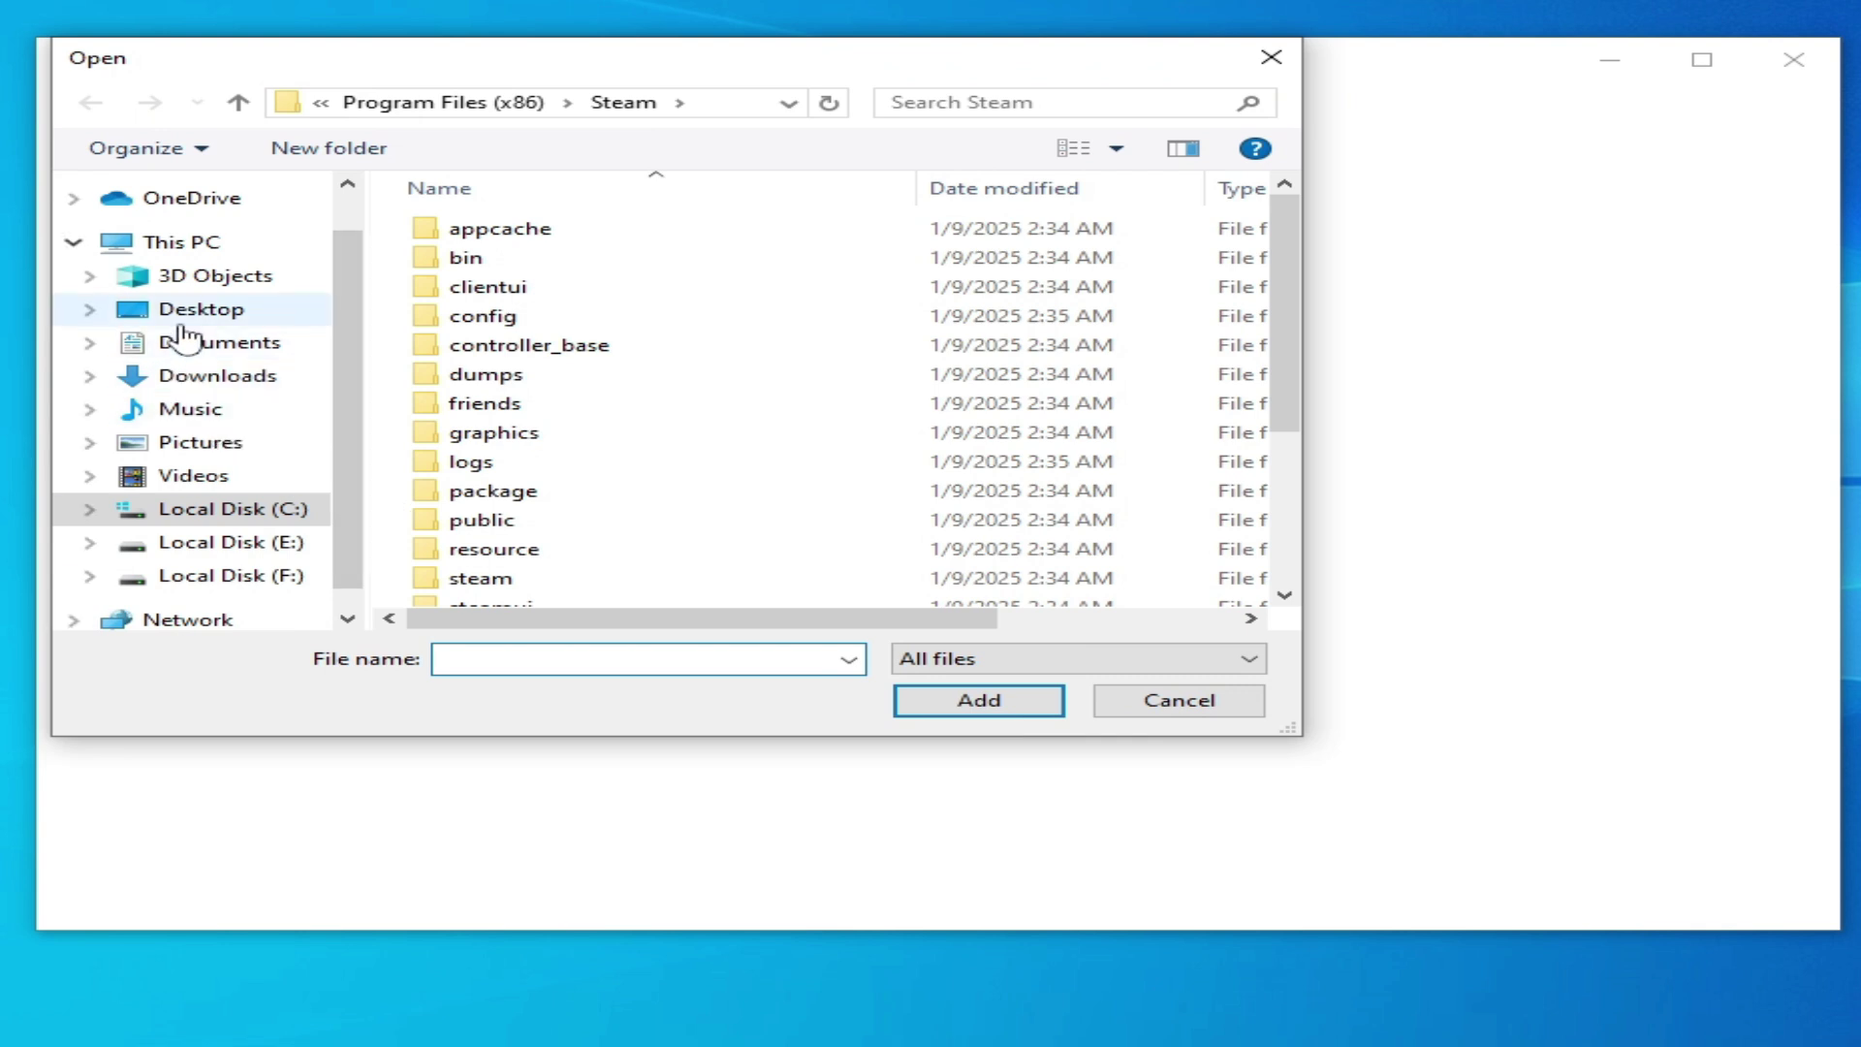
left_click(199, 310)
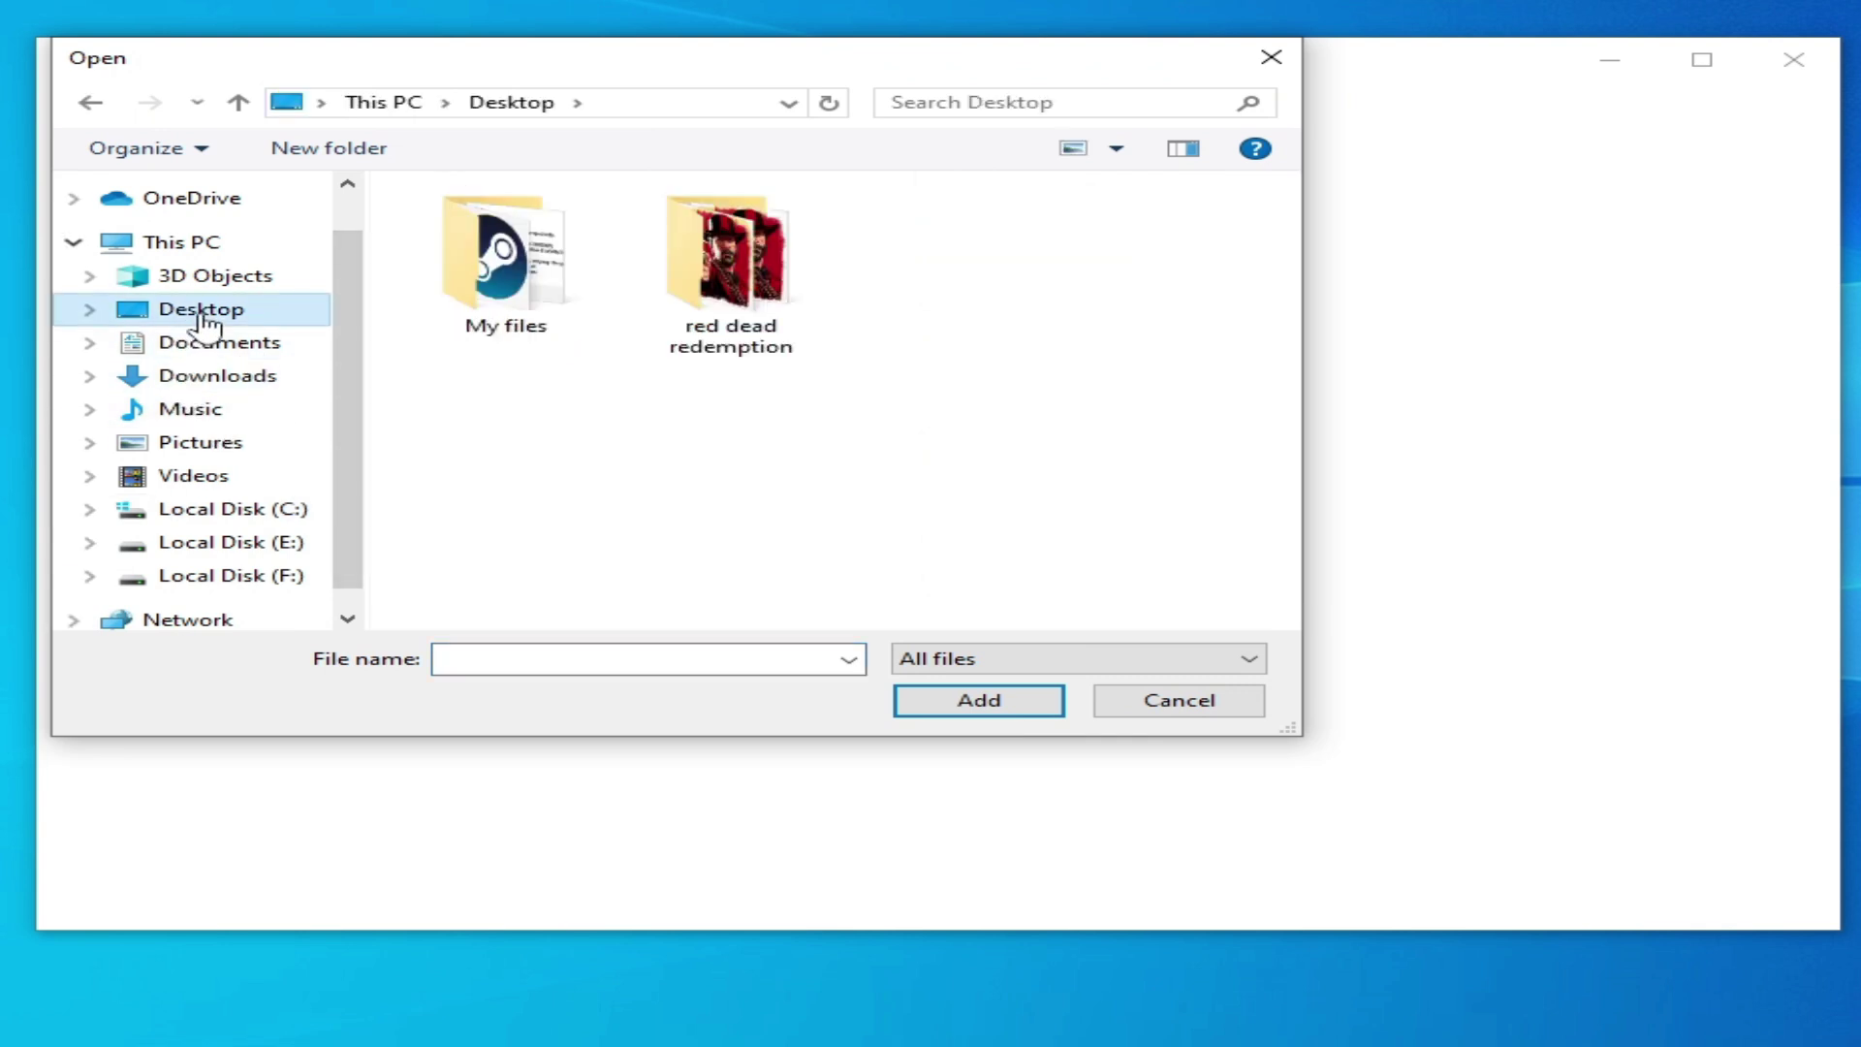
double_click(722, 329)
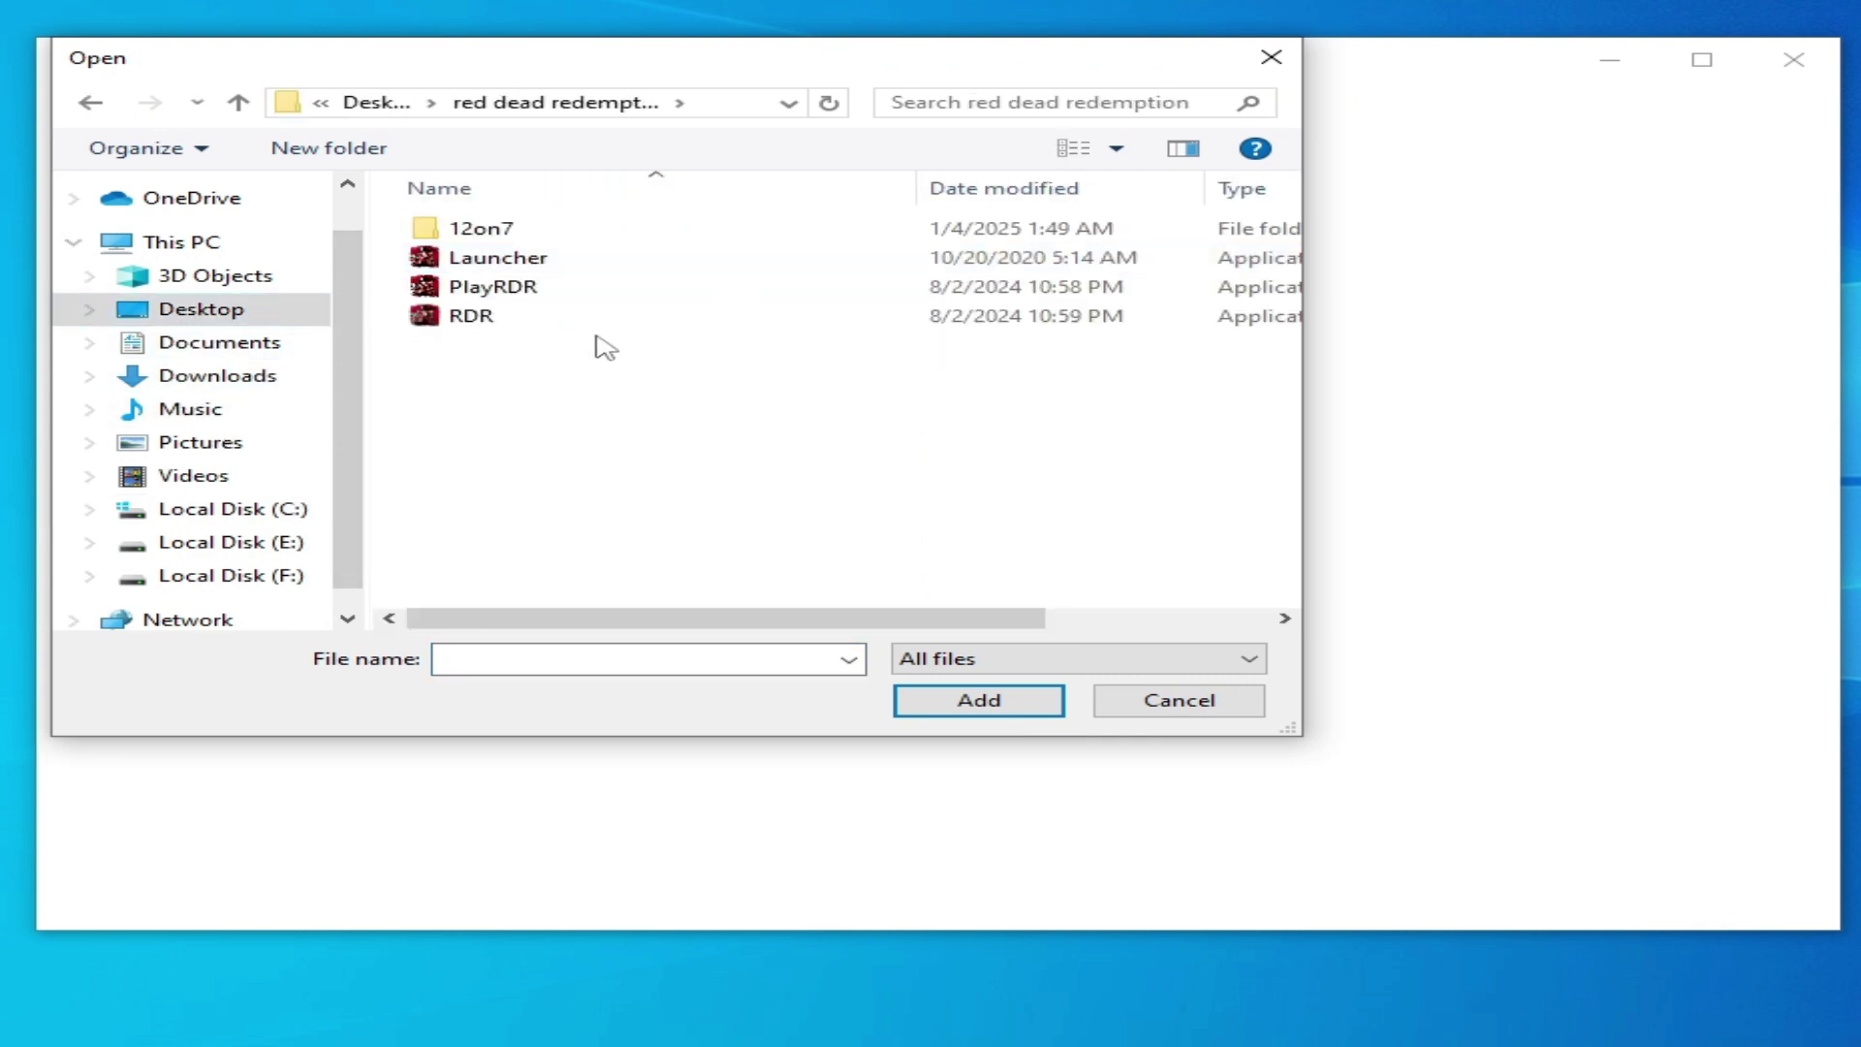
left_click(499, 291)
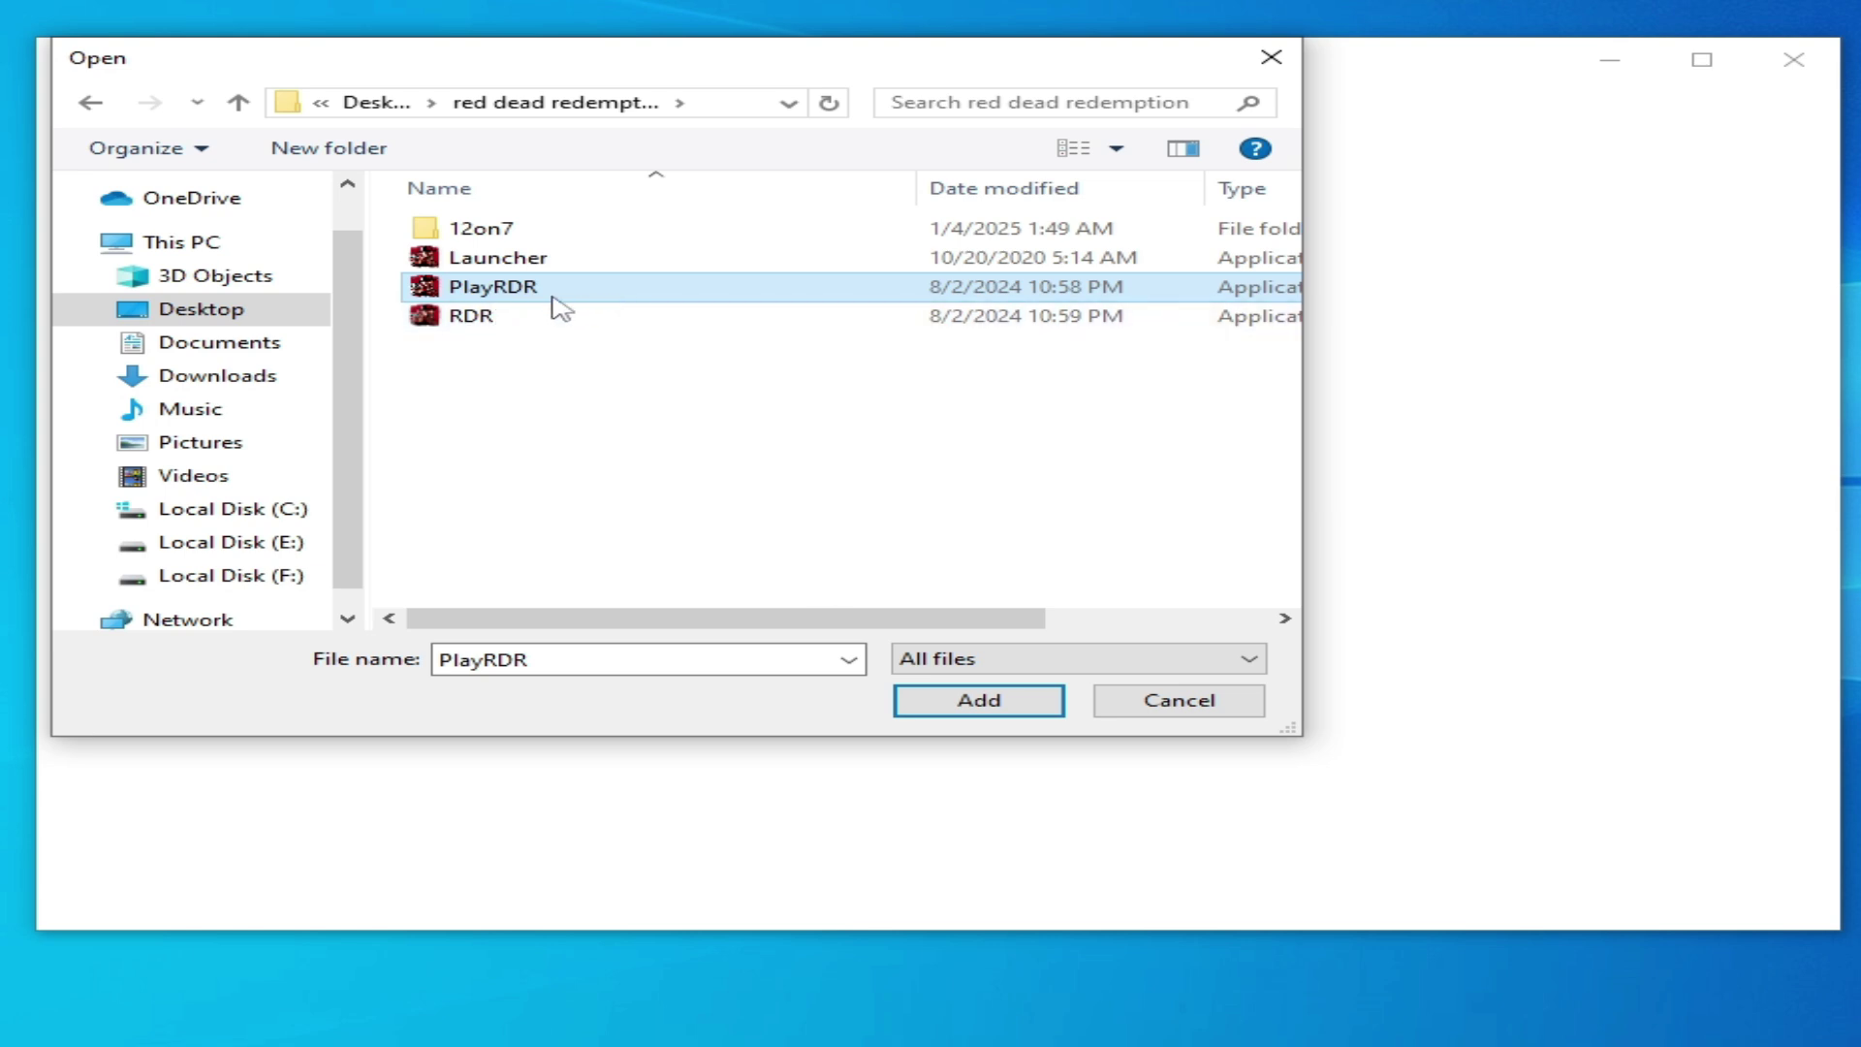
left_click(979, 700)
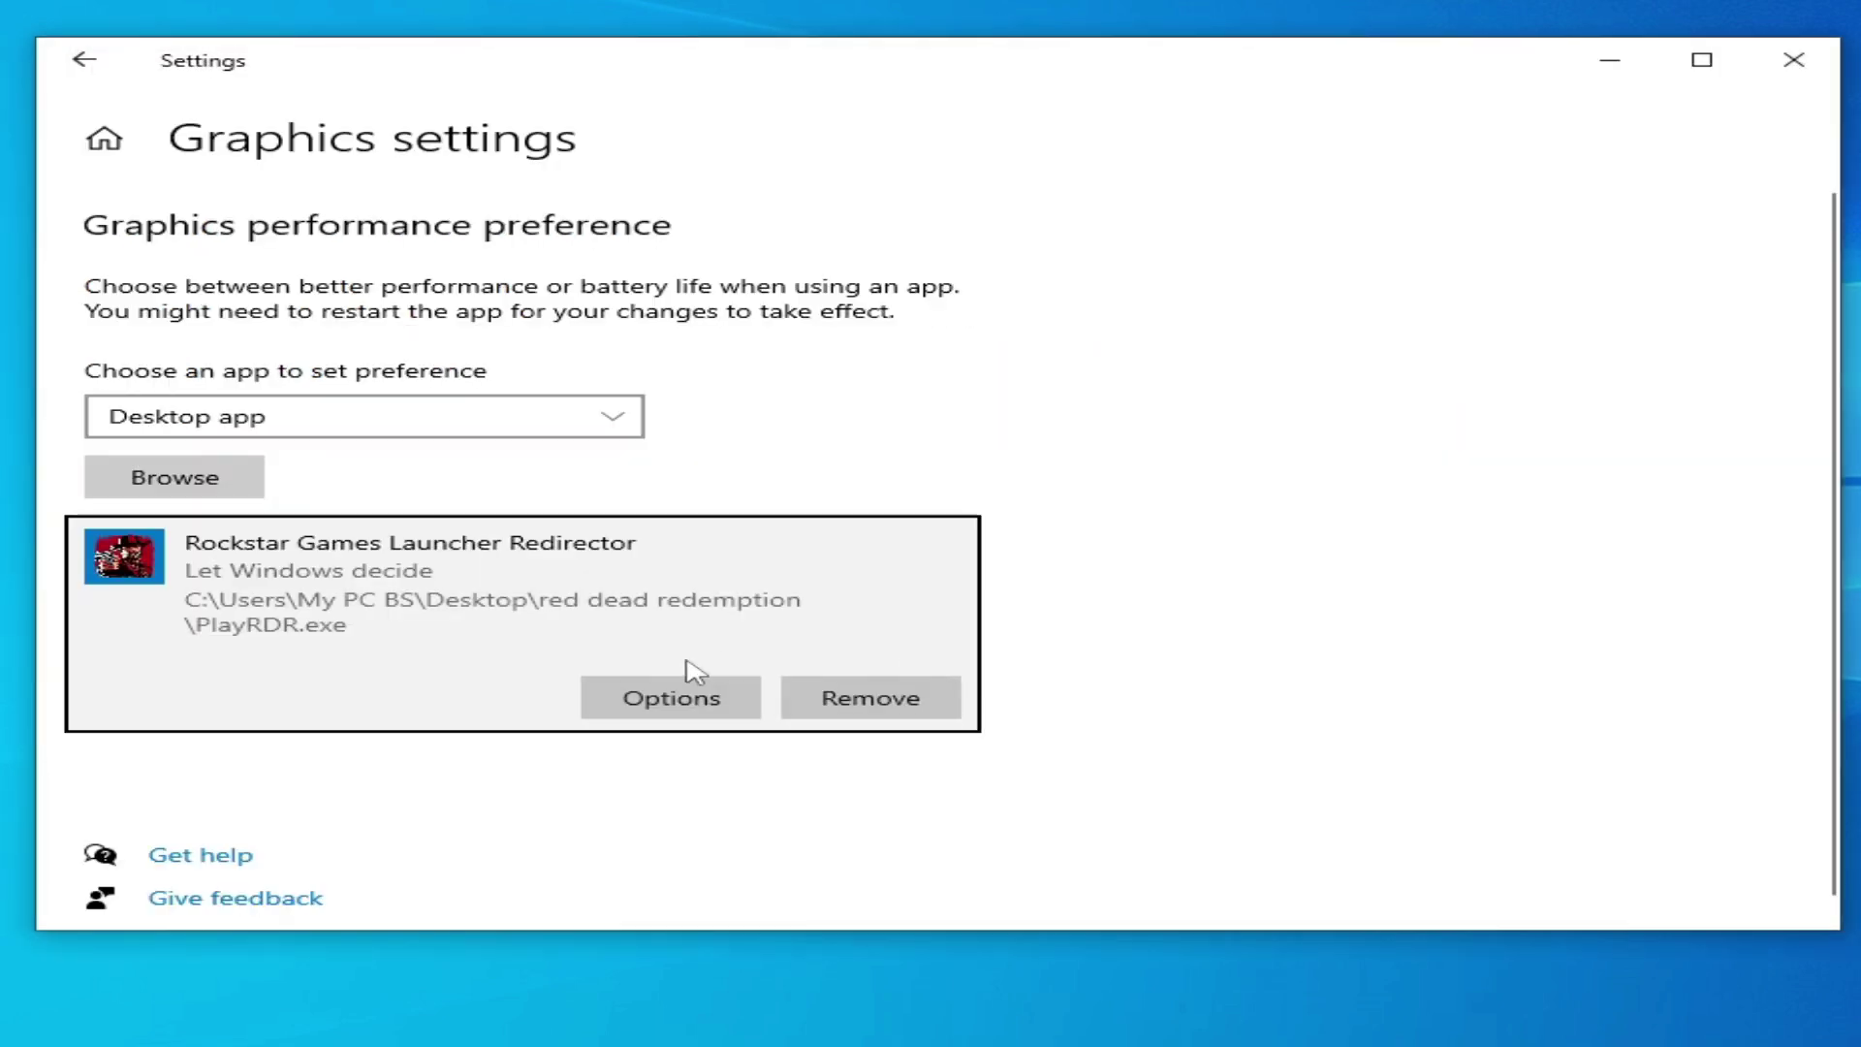
left_click(652, 700)
left_click(748, 647)
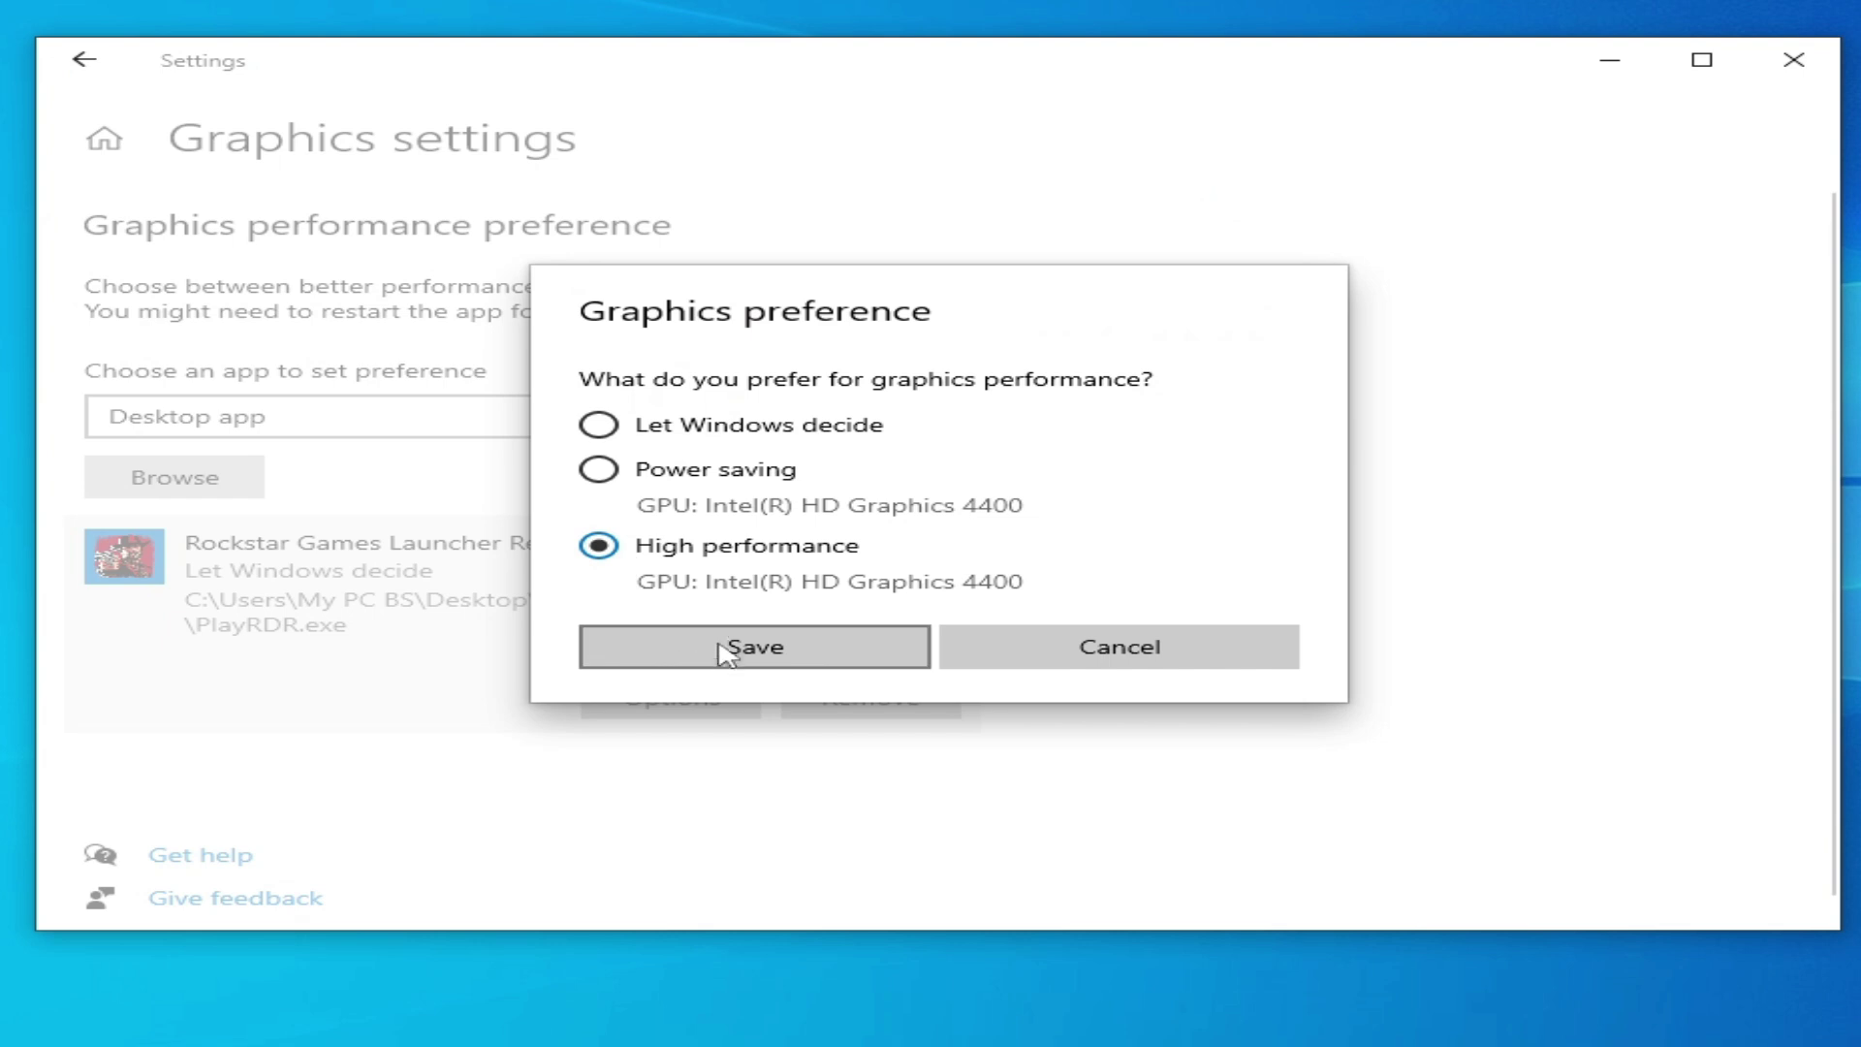
- Add Launcher to the graphics list with High performance
left_click(184, 482)
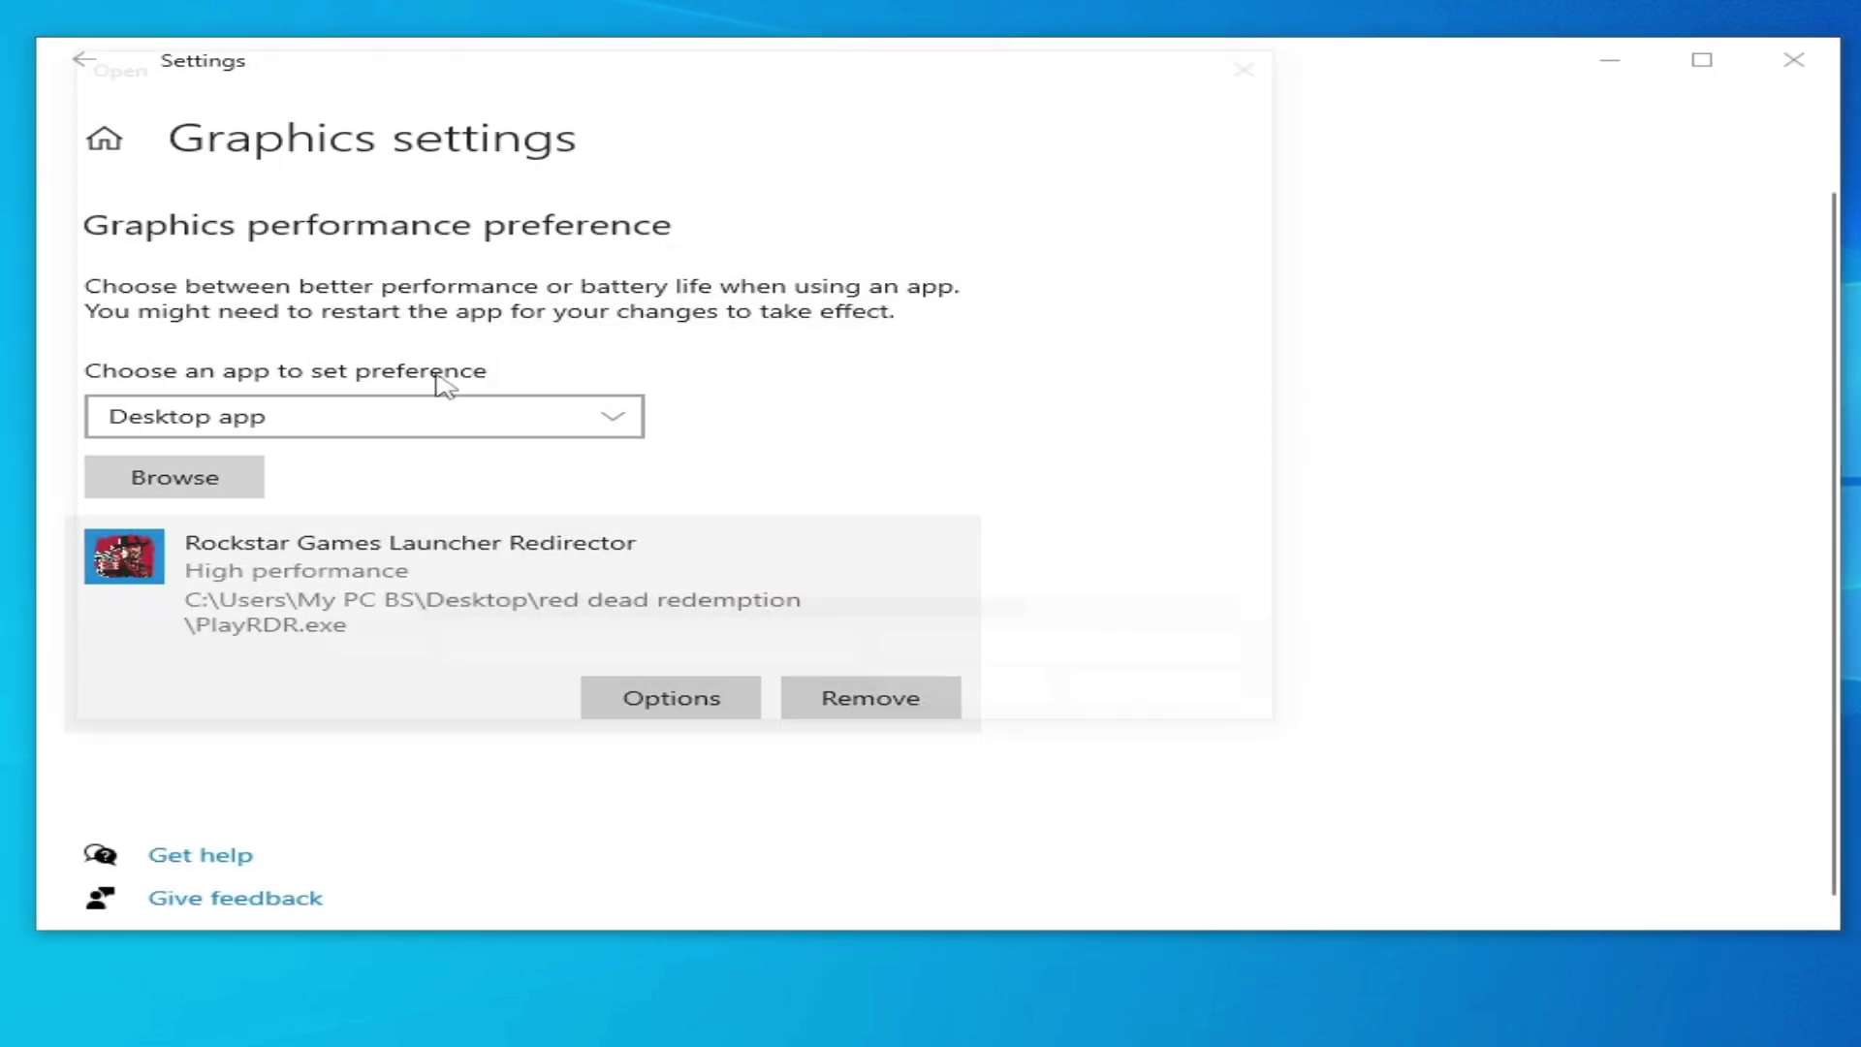
left_click(496, 260)
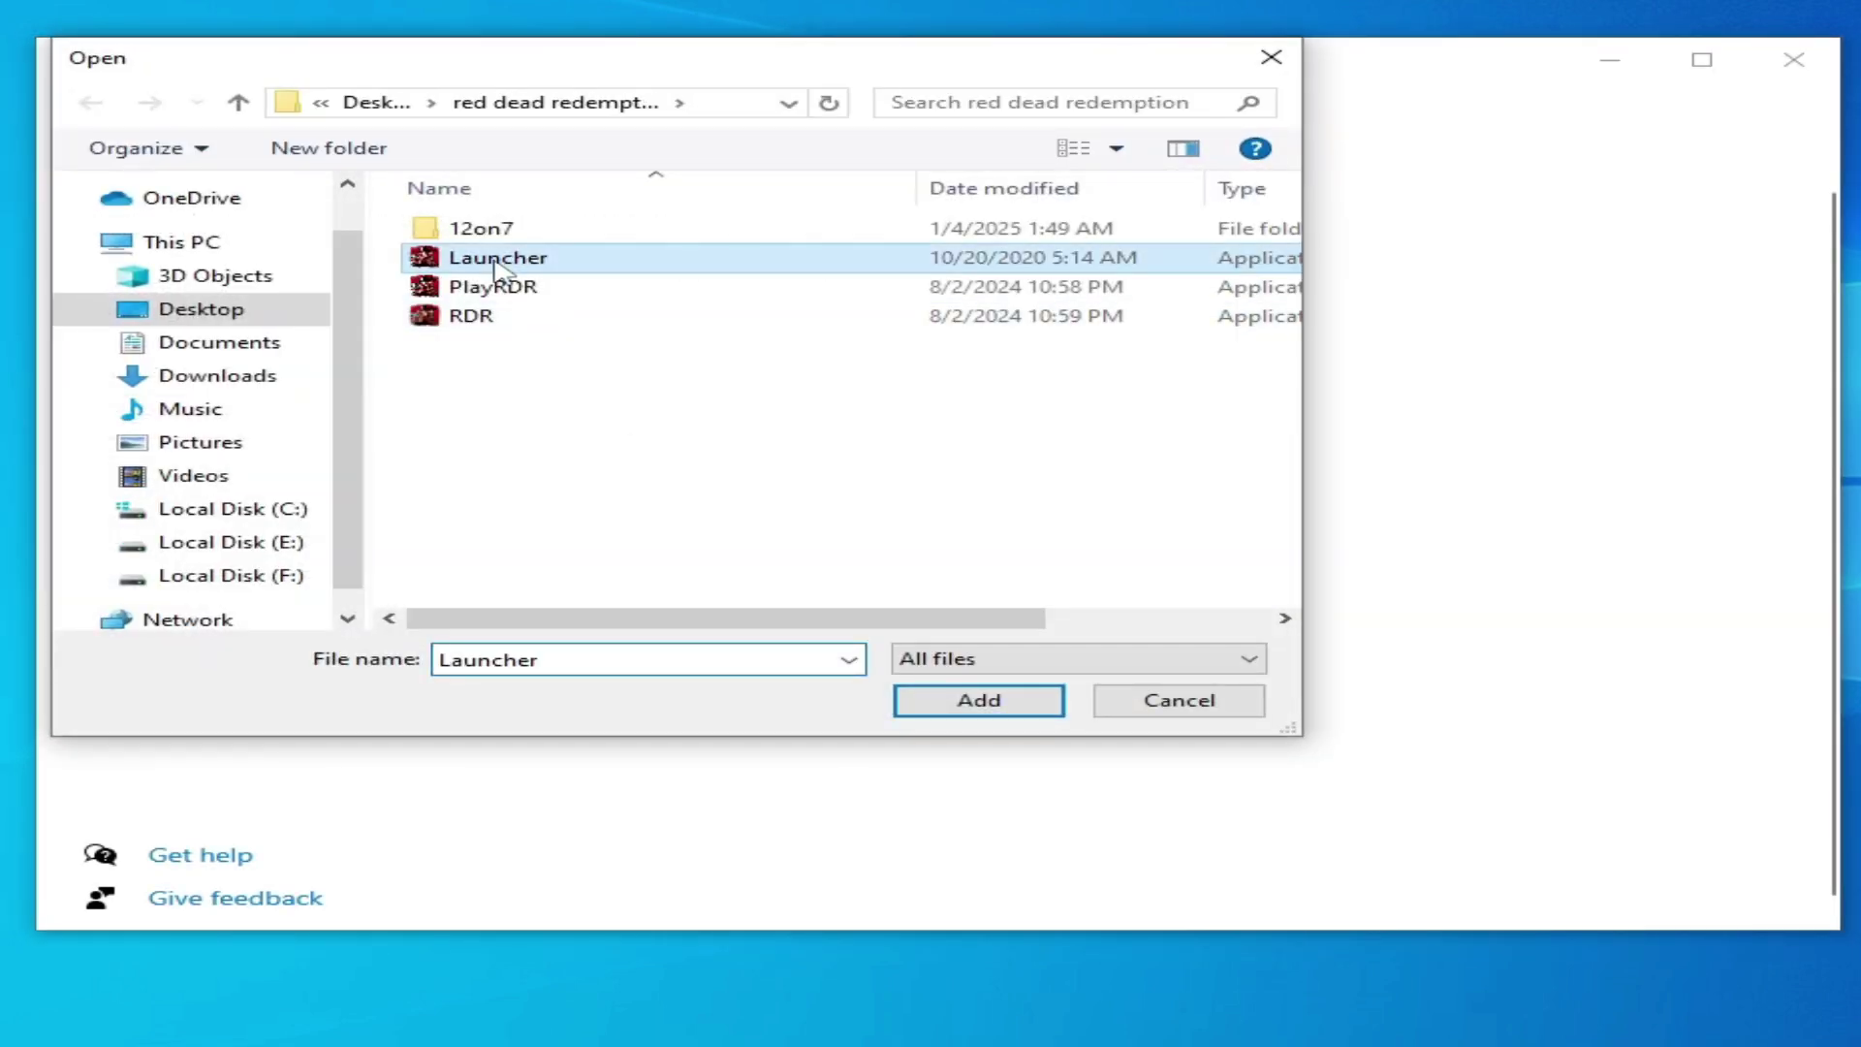
left_click(914, 705)
left_click(667, 702)
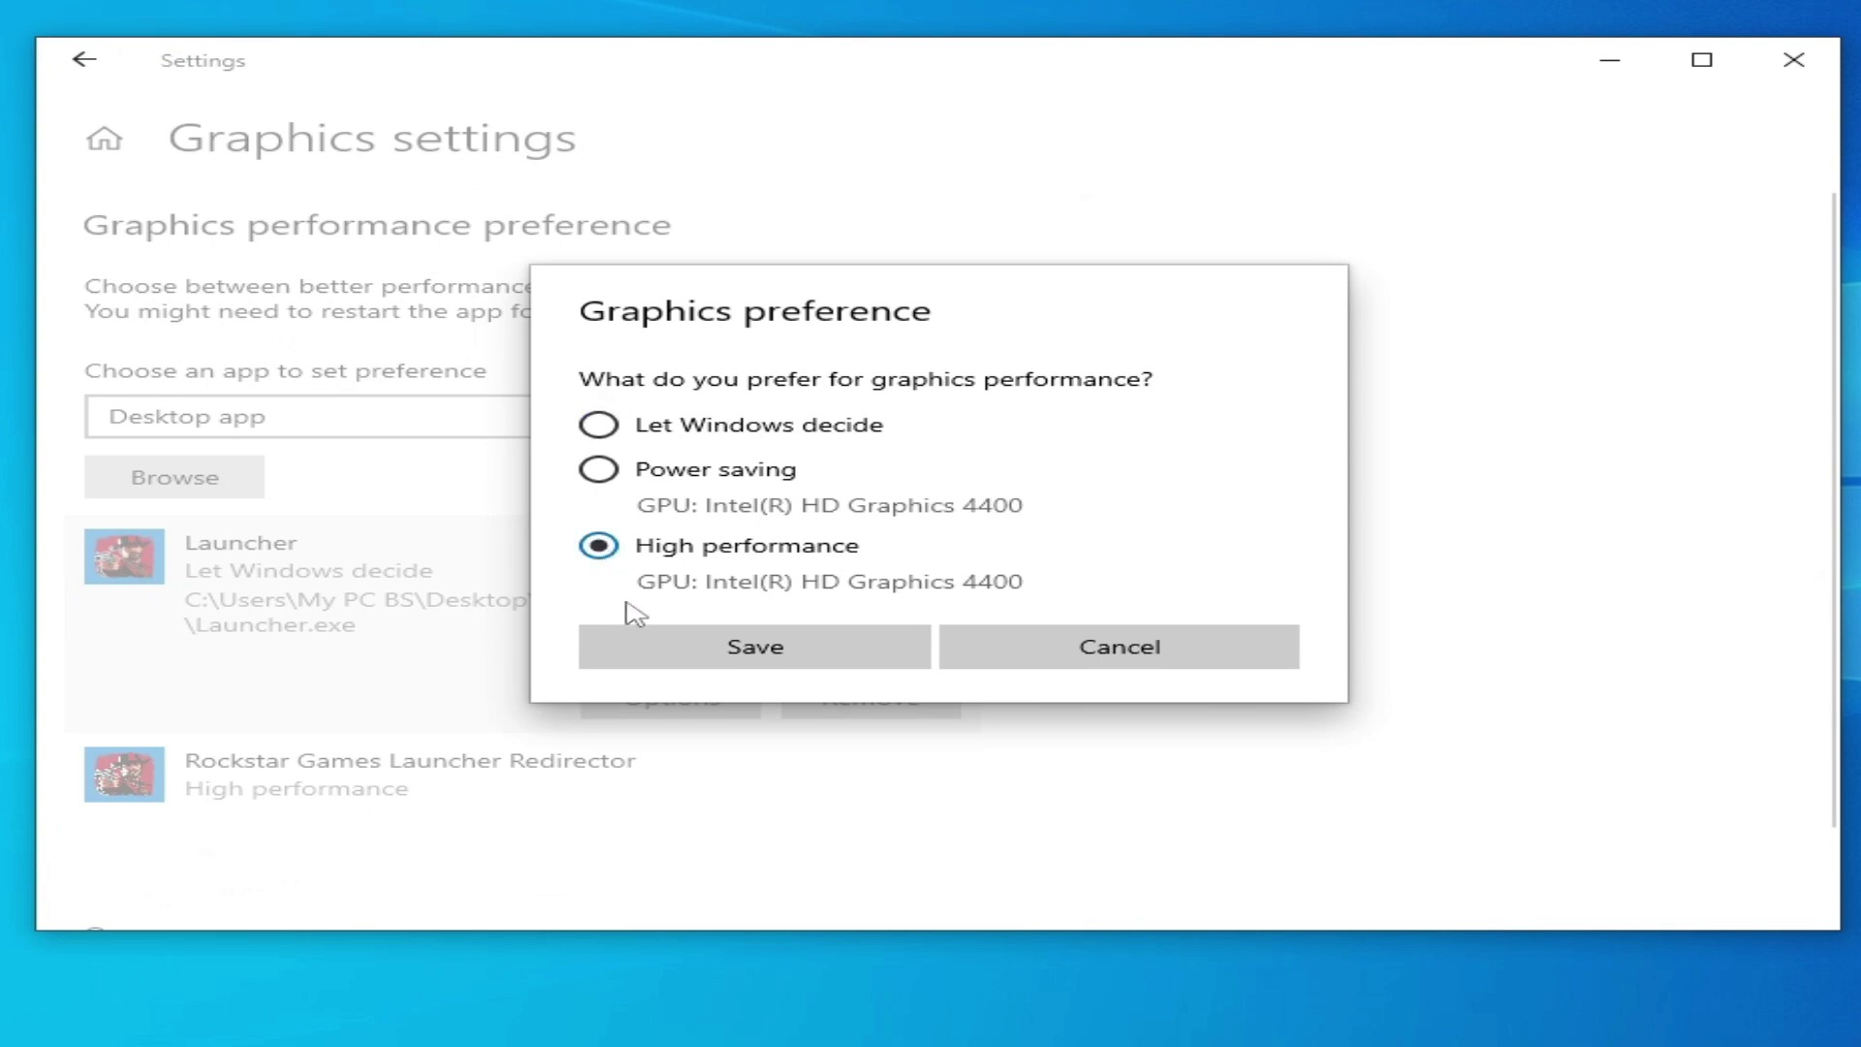
left_click(747, 644)
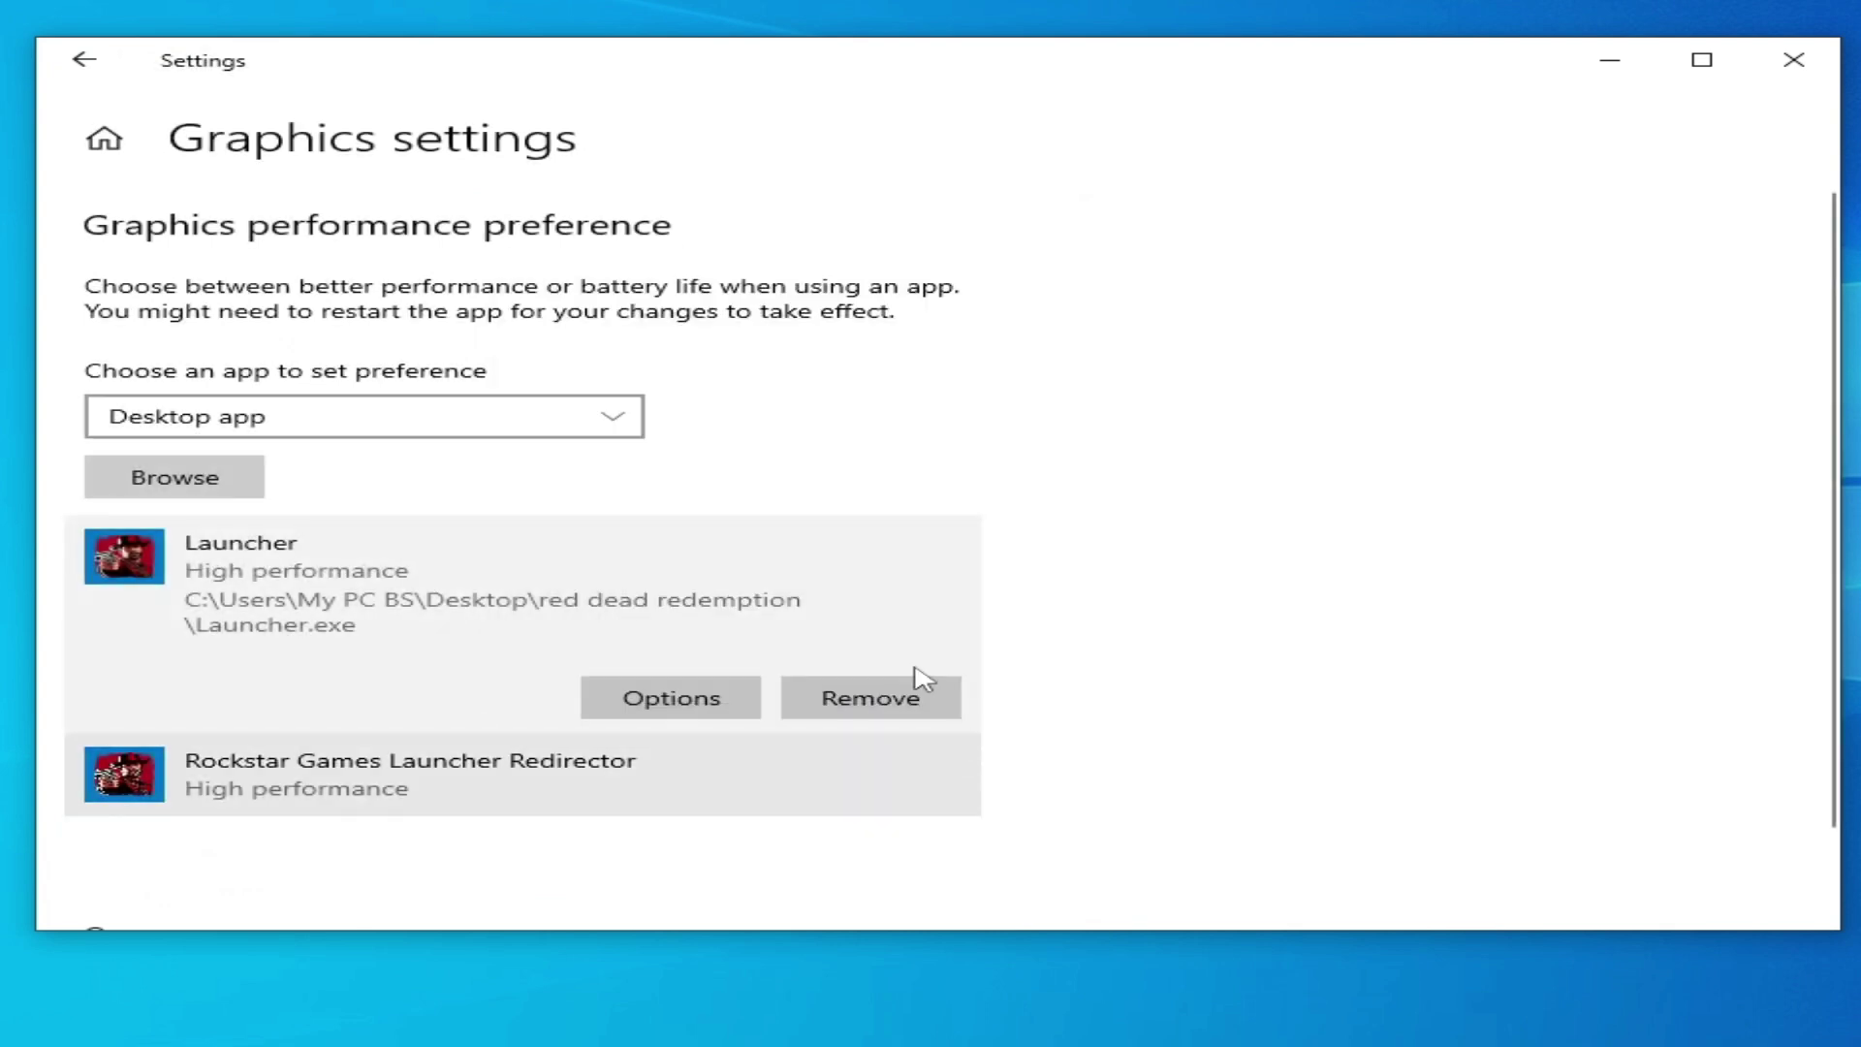
- Add RDR.exe (Red Dead Redemption 2) with High performance and close Settings
left_click(199, 482)
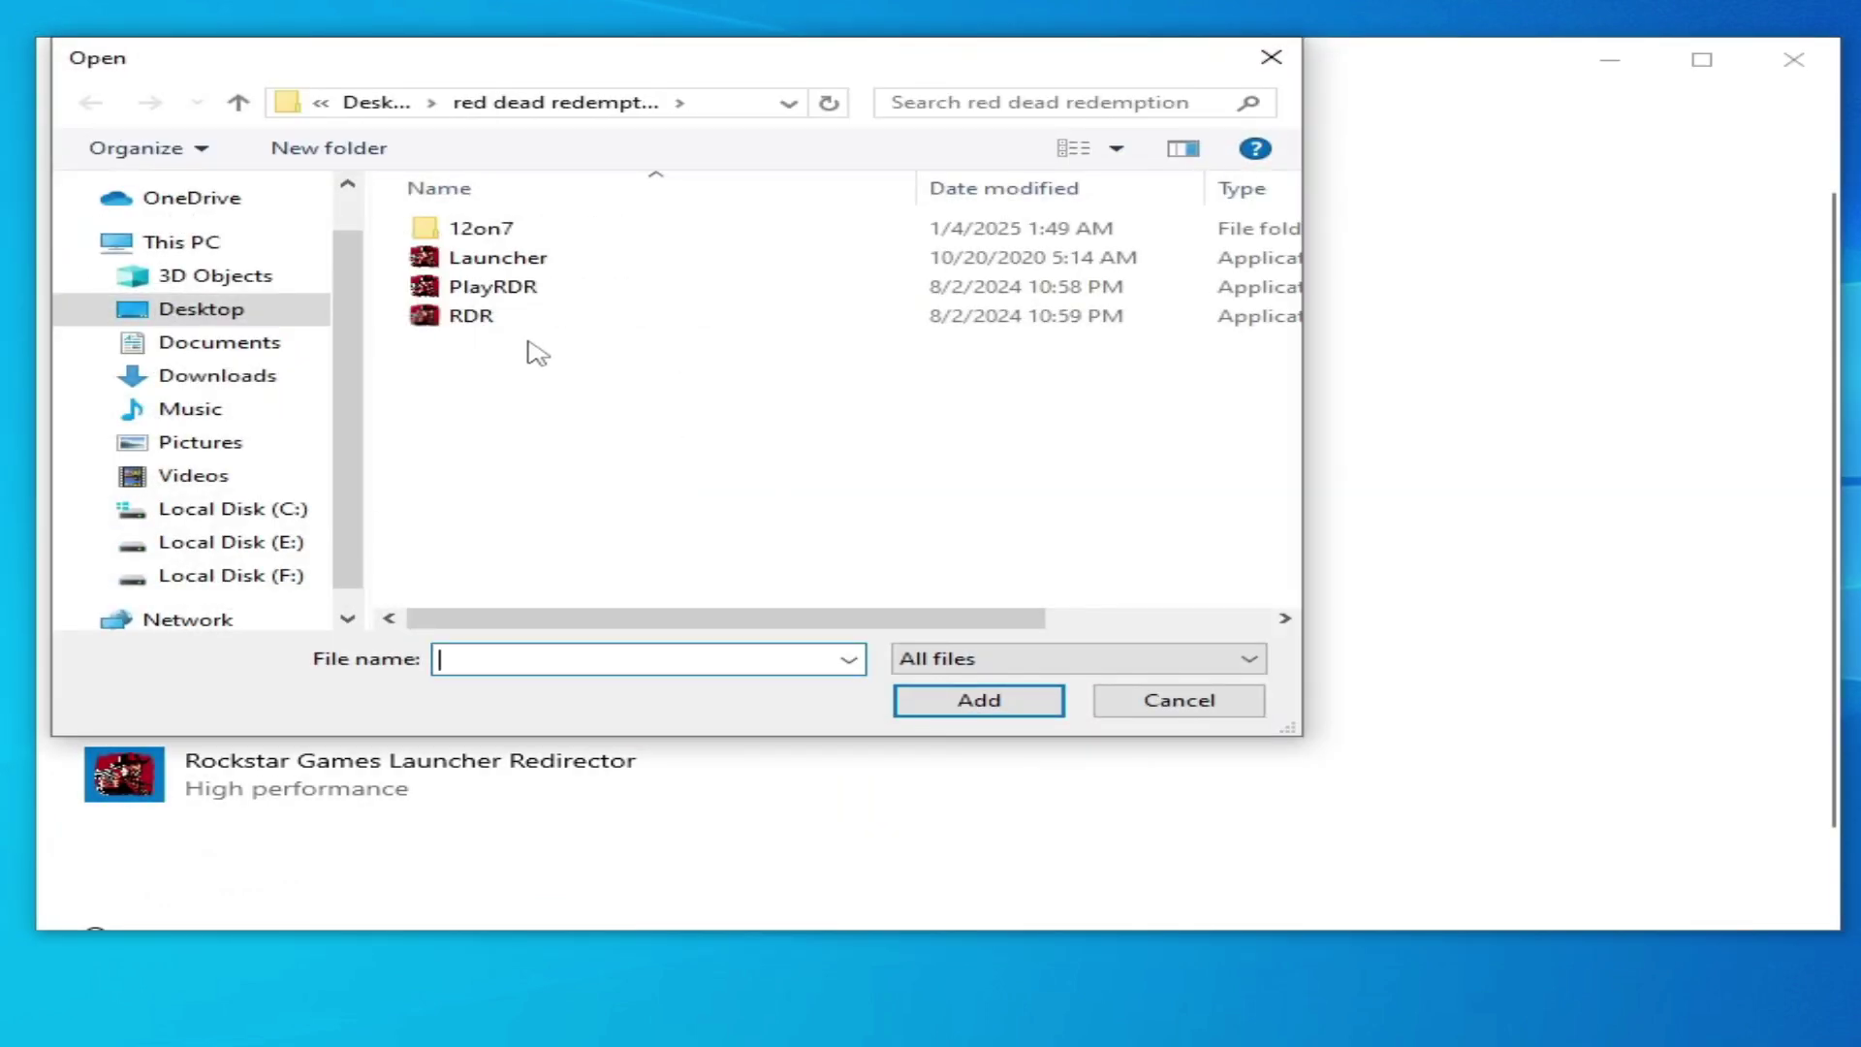
left_click(486, 318)
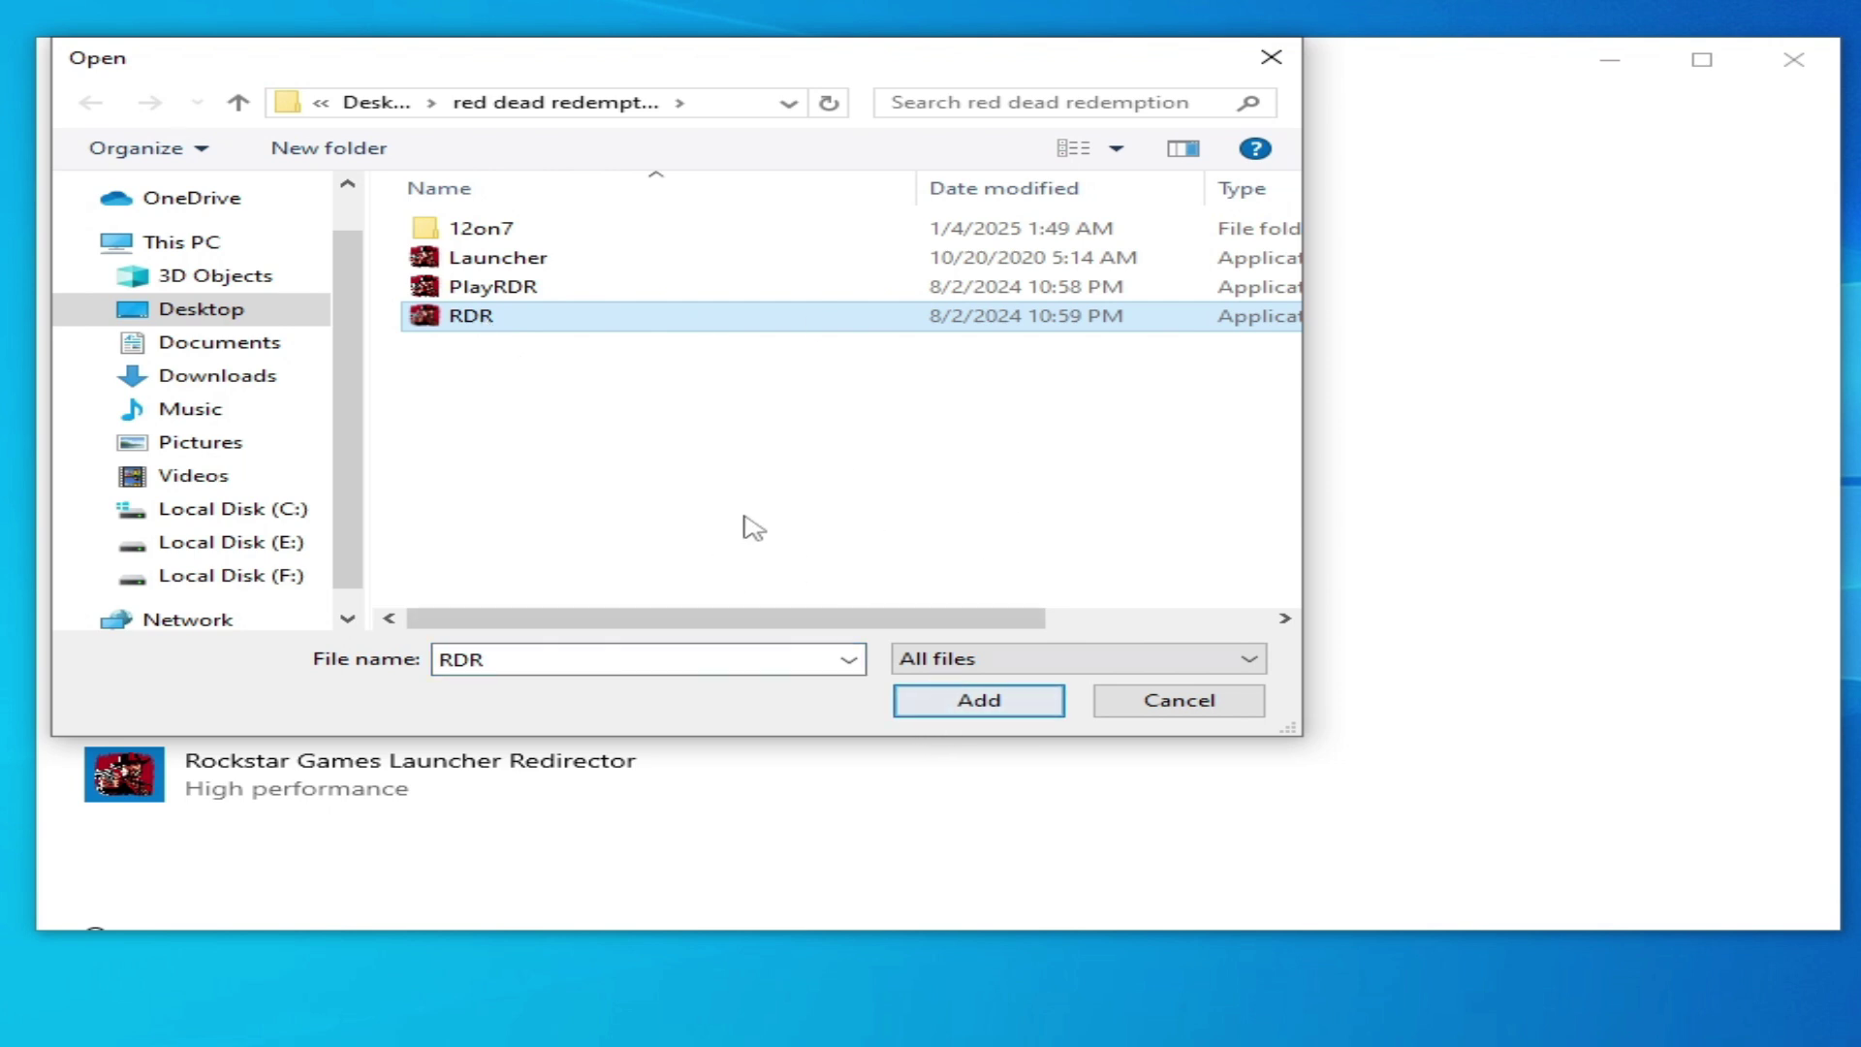
left_click(965, 701)
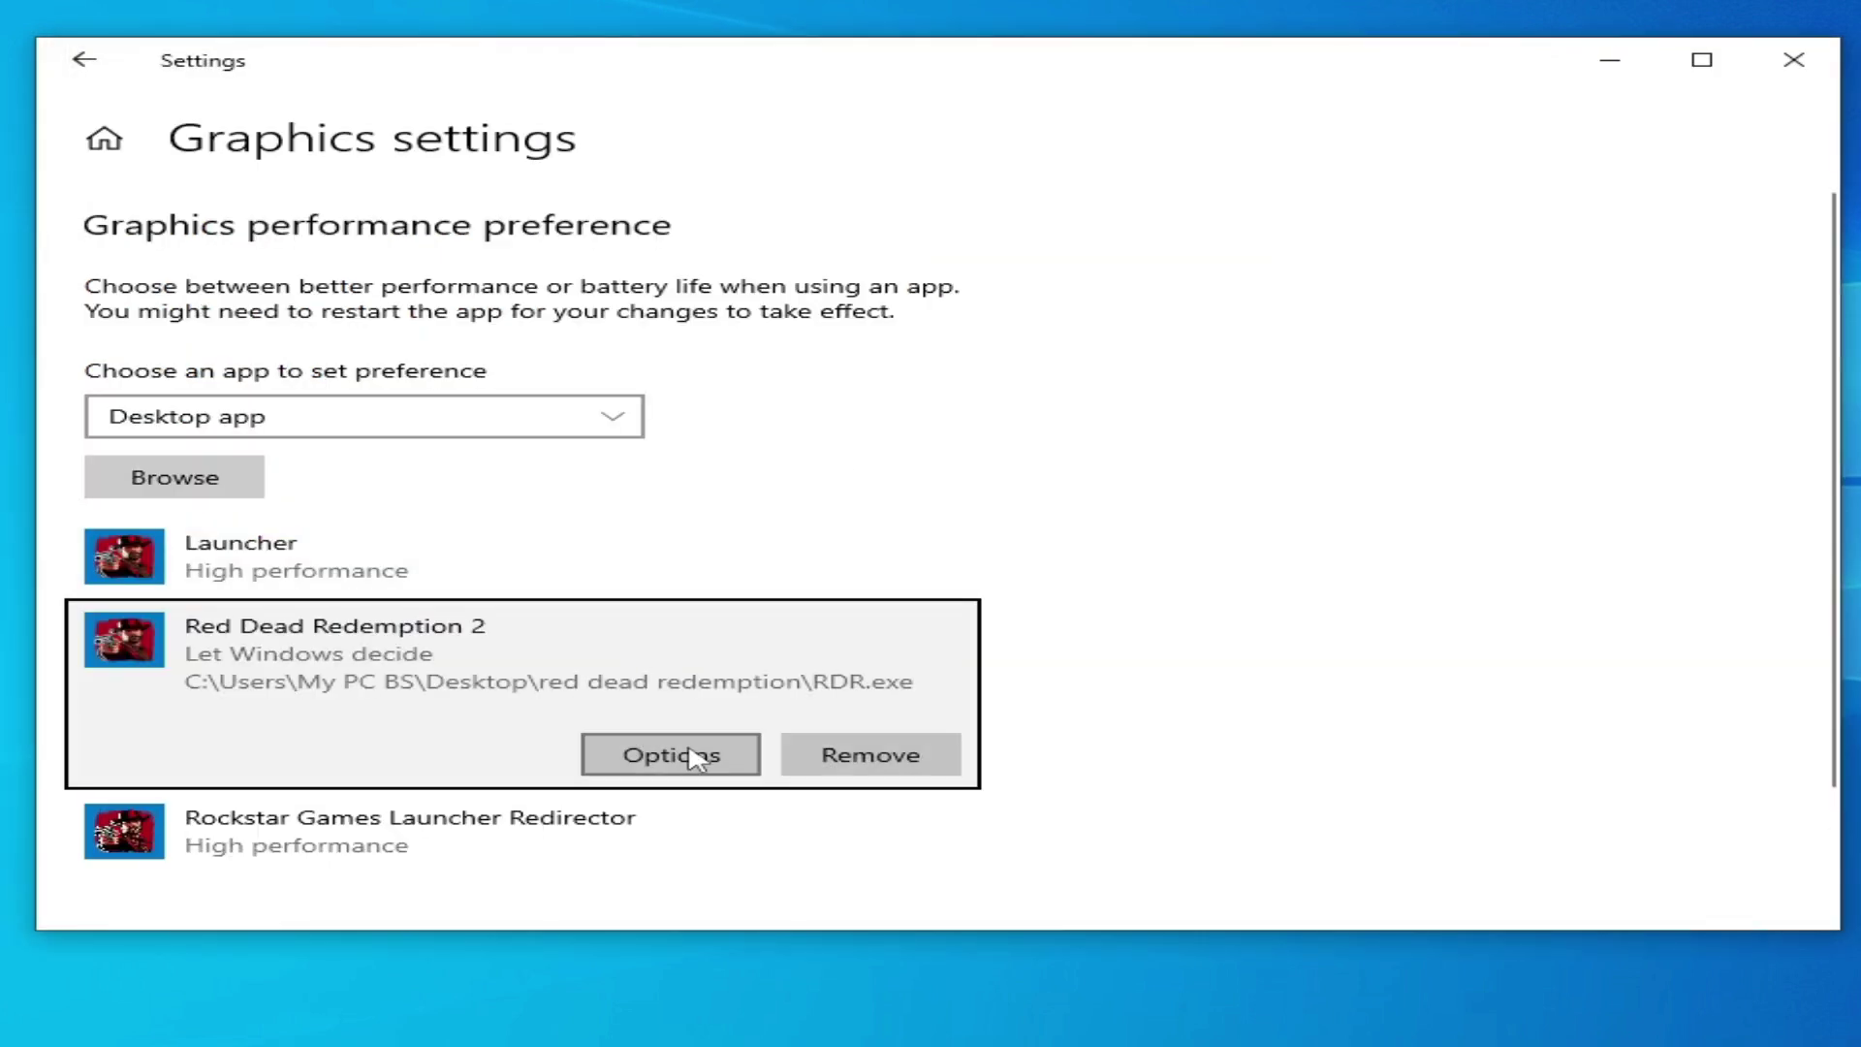
left_click(696, 756)
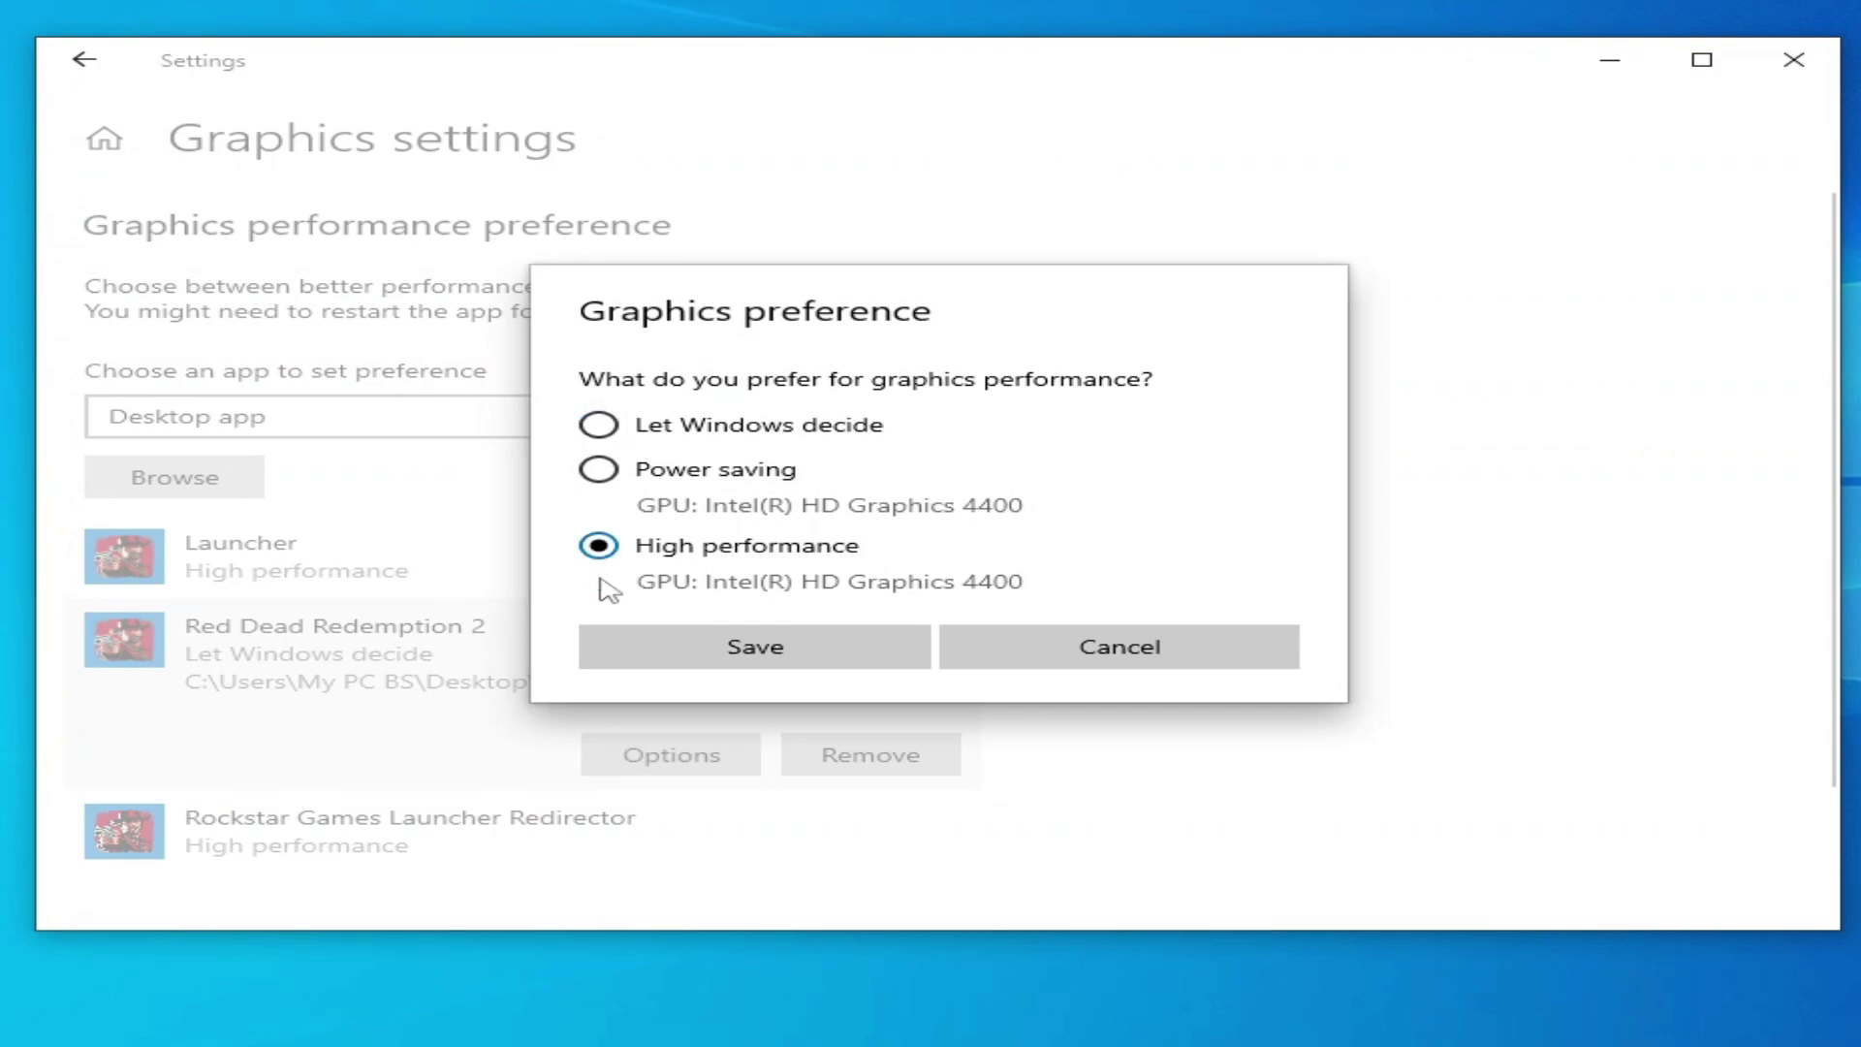
left_click(765, 648)
left_click(1793, 60)
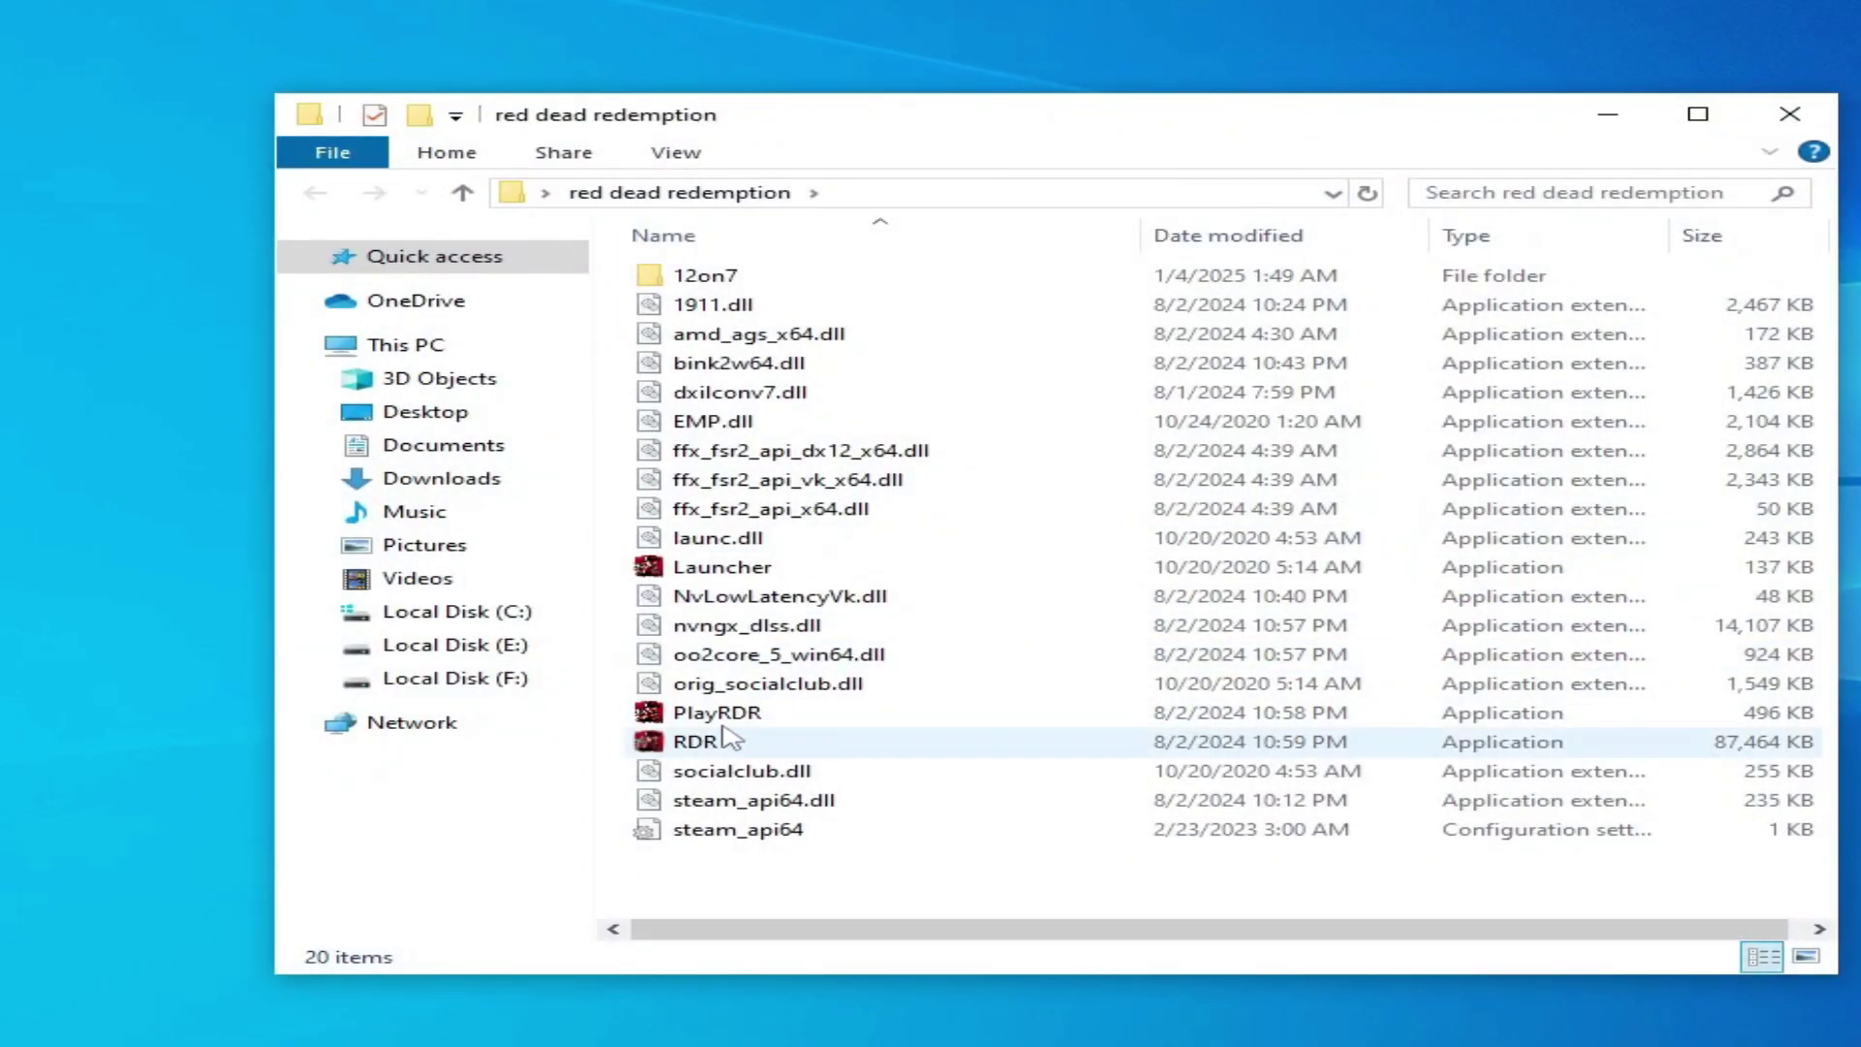
- Run PlayRDR from the game folder as administrator
left_click(702, 712)
right_click(702, 713)
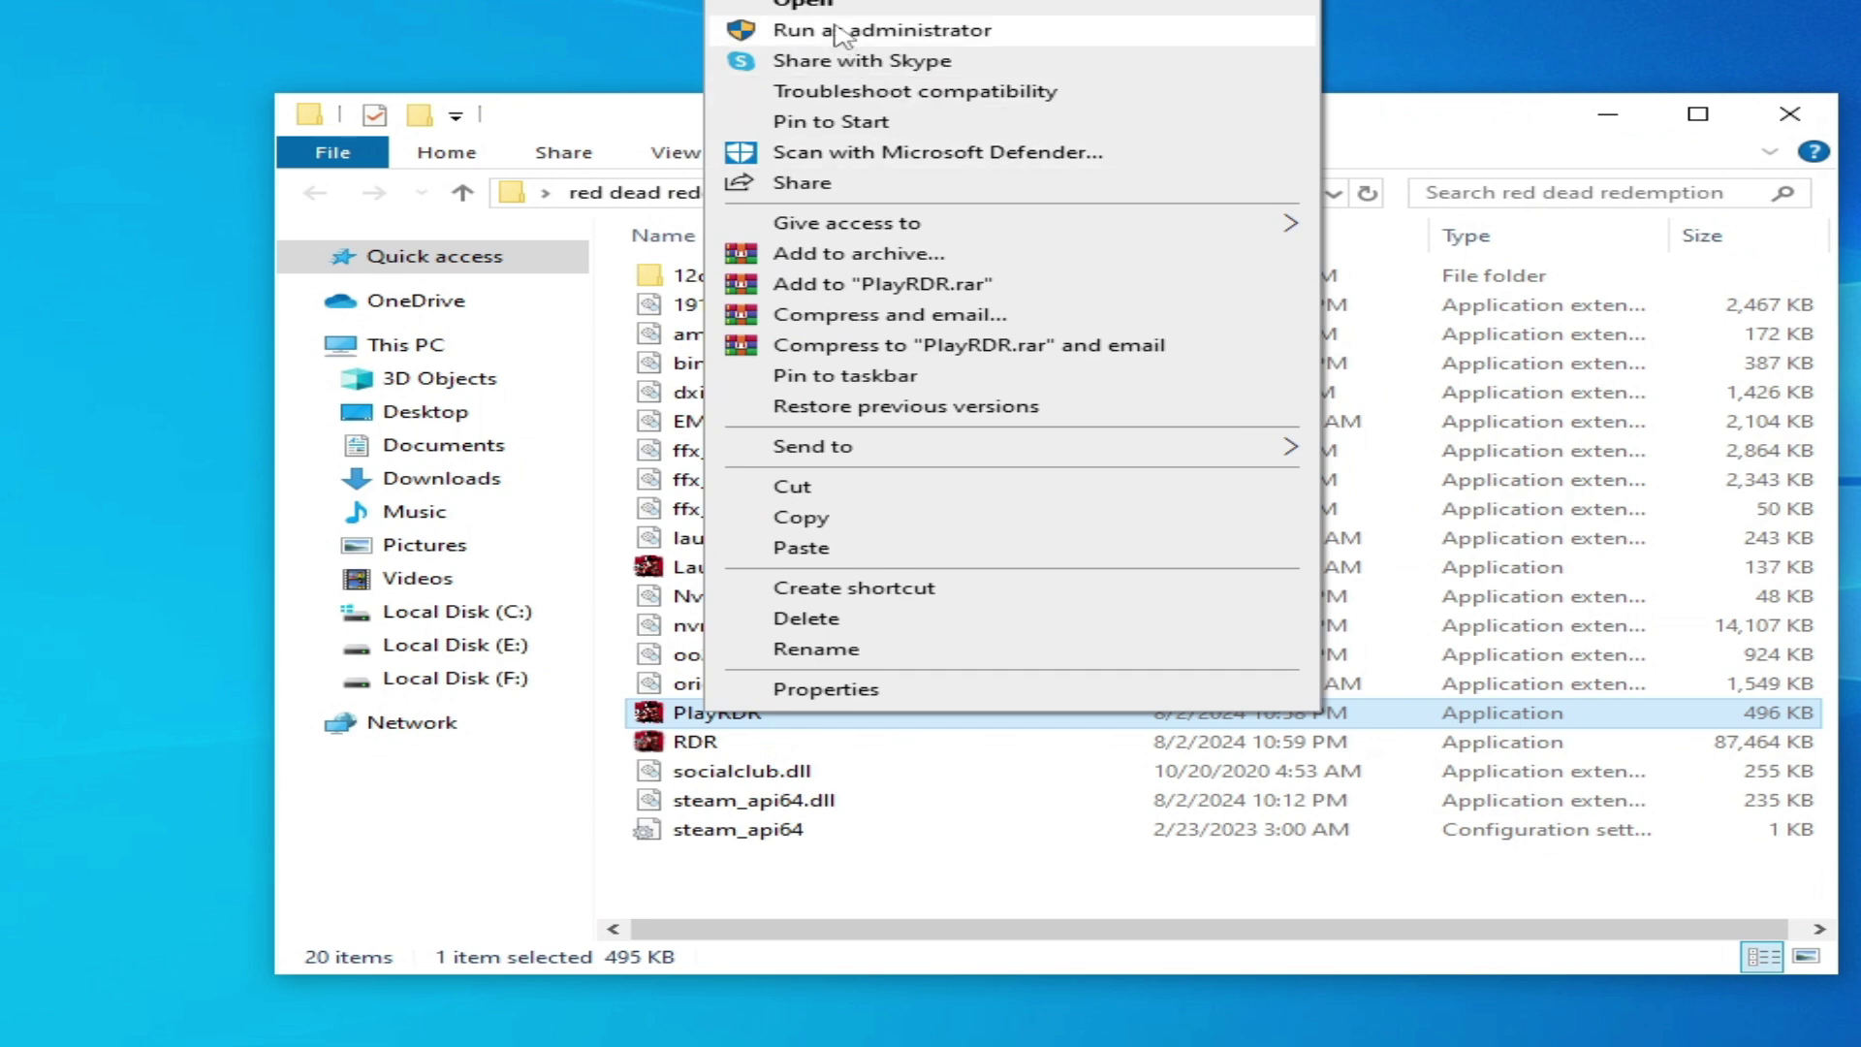
left_click(989, 30)
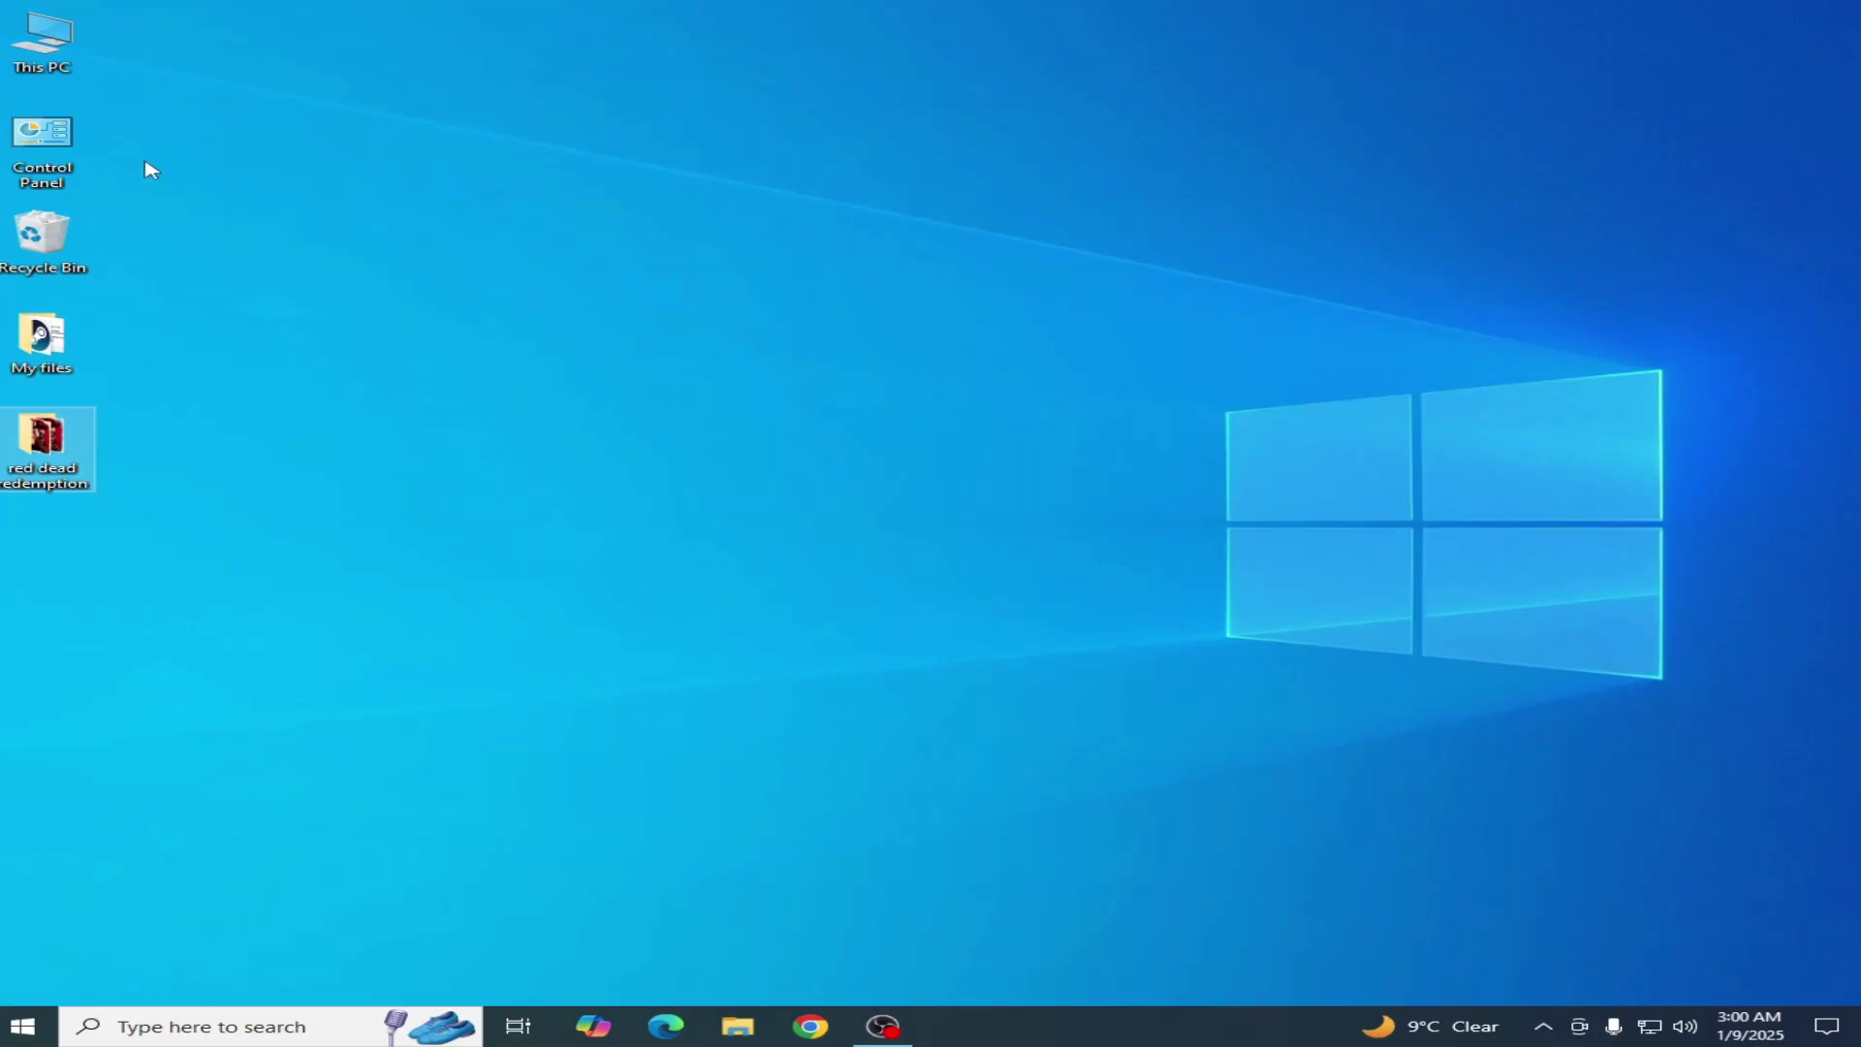
- Browse This PC > Local Disk (C:) > Users to the user's profile folder
double_click(41, 39)
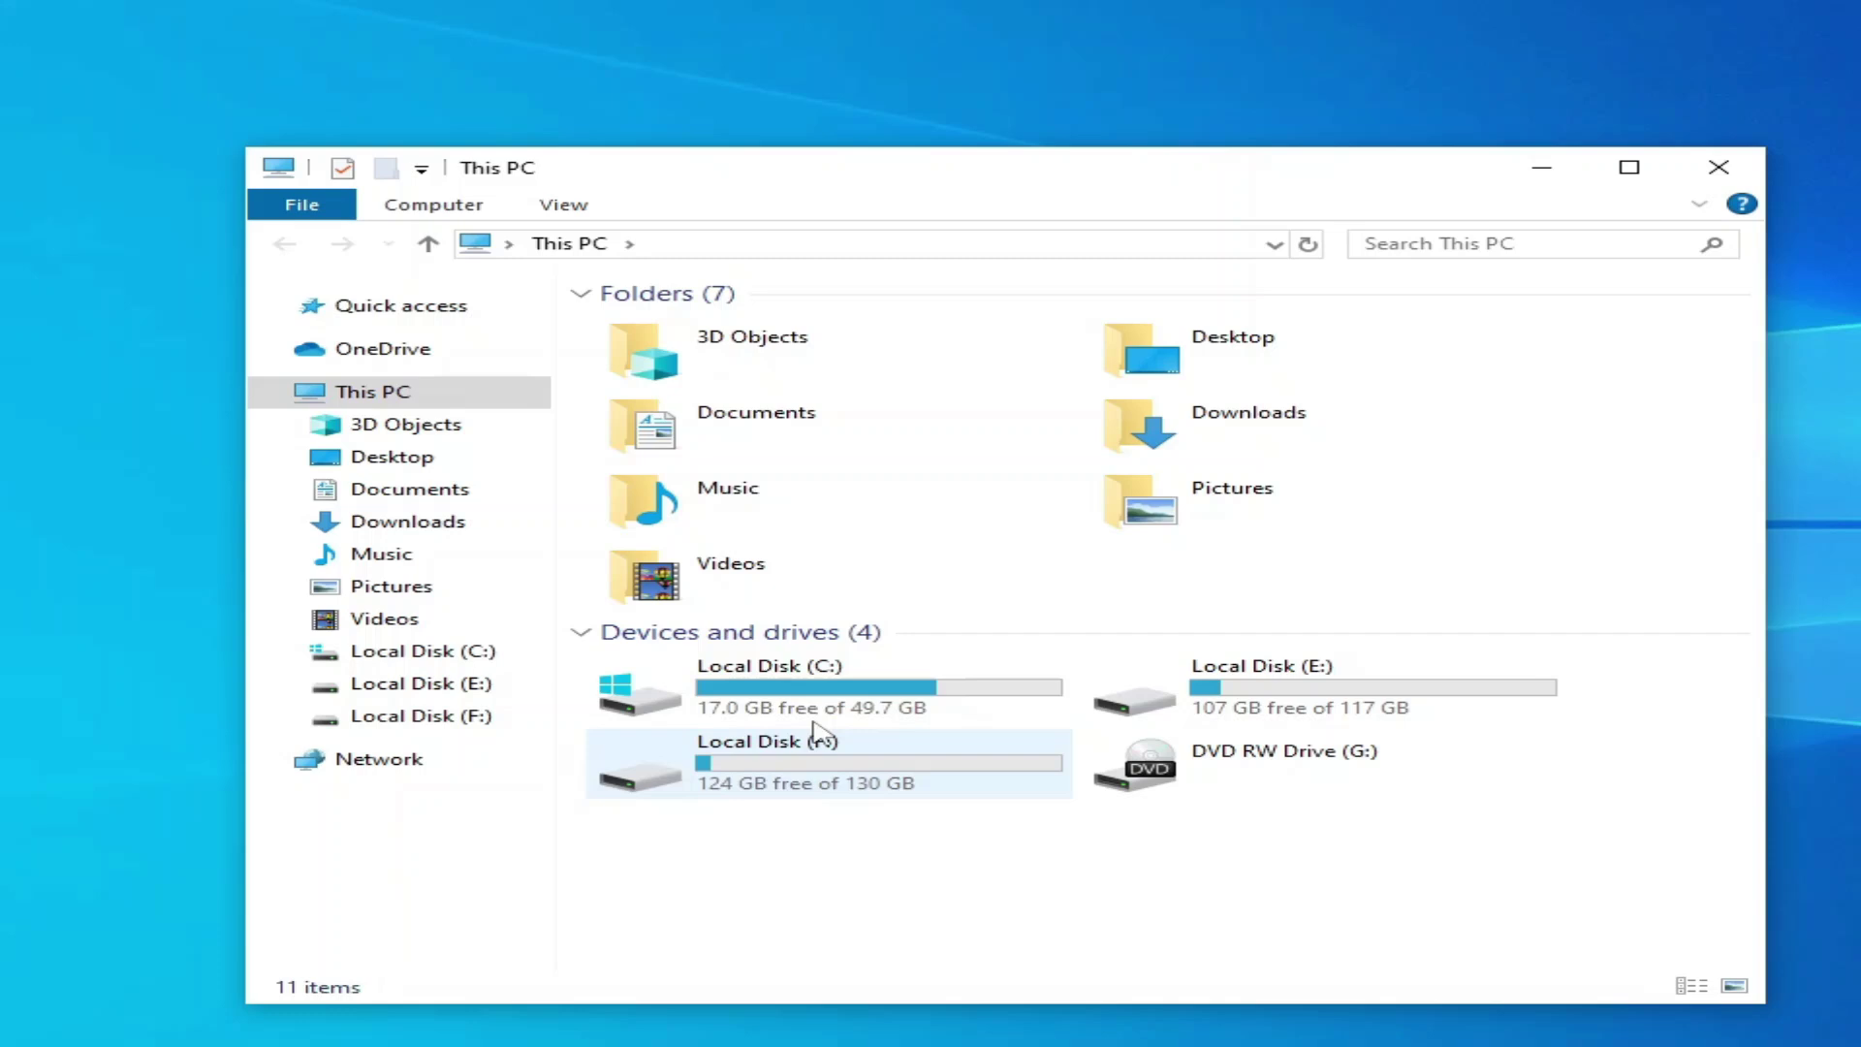
left_click(722, 649)
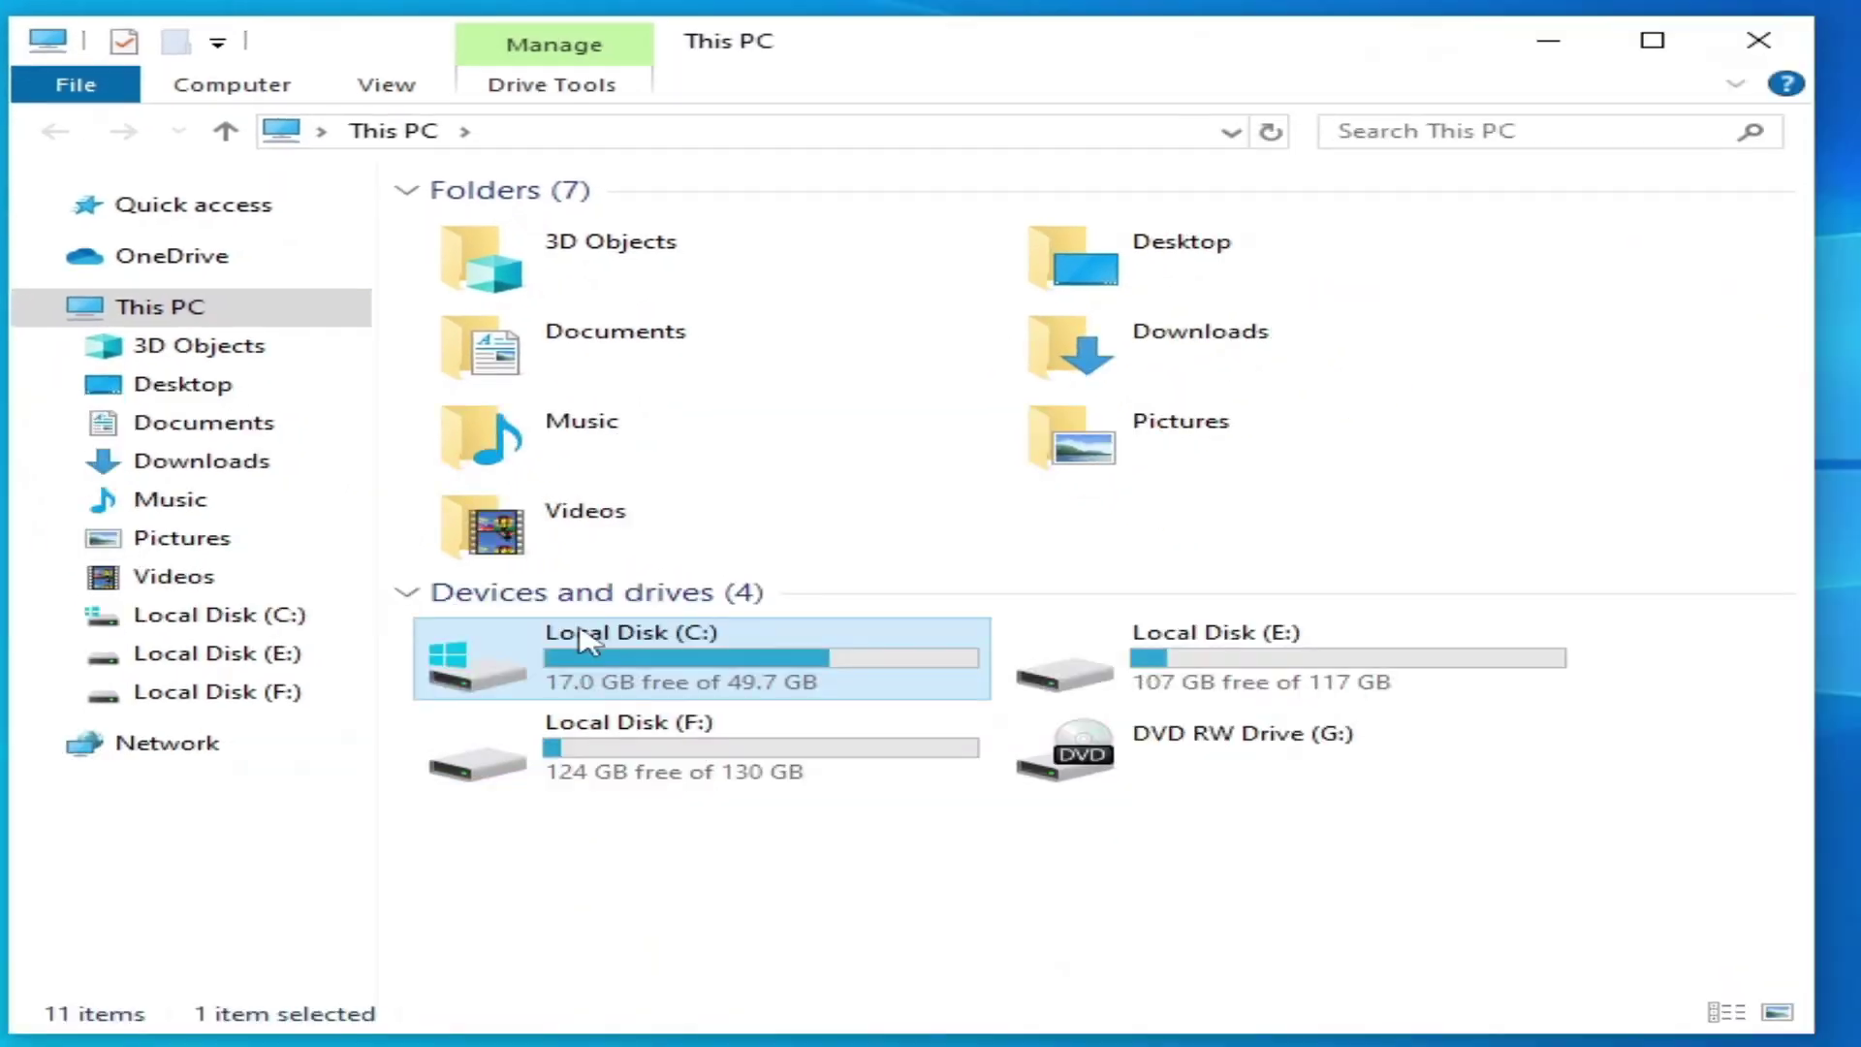
double_click(582, 642)
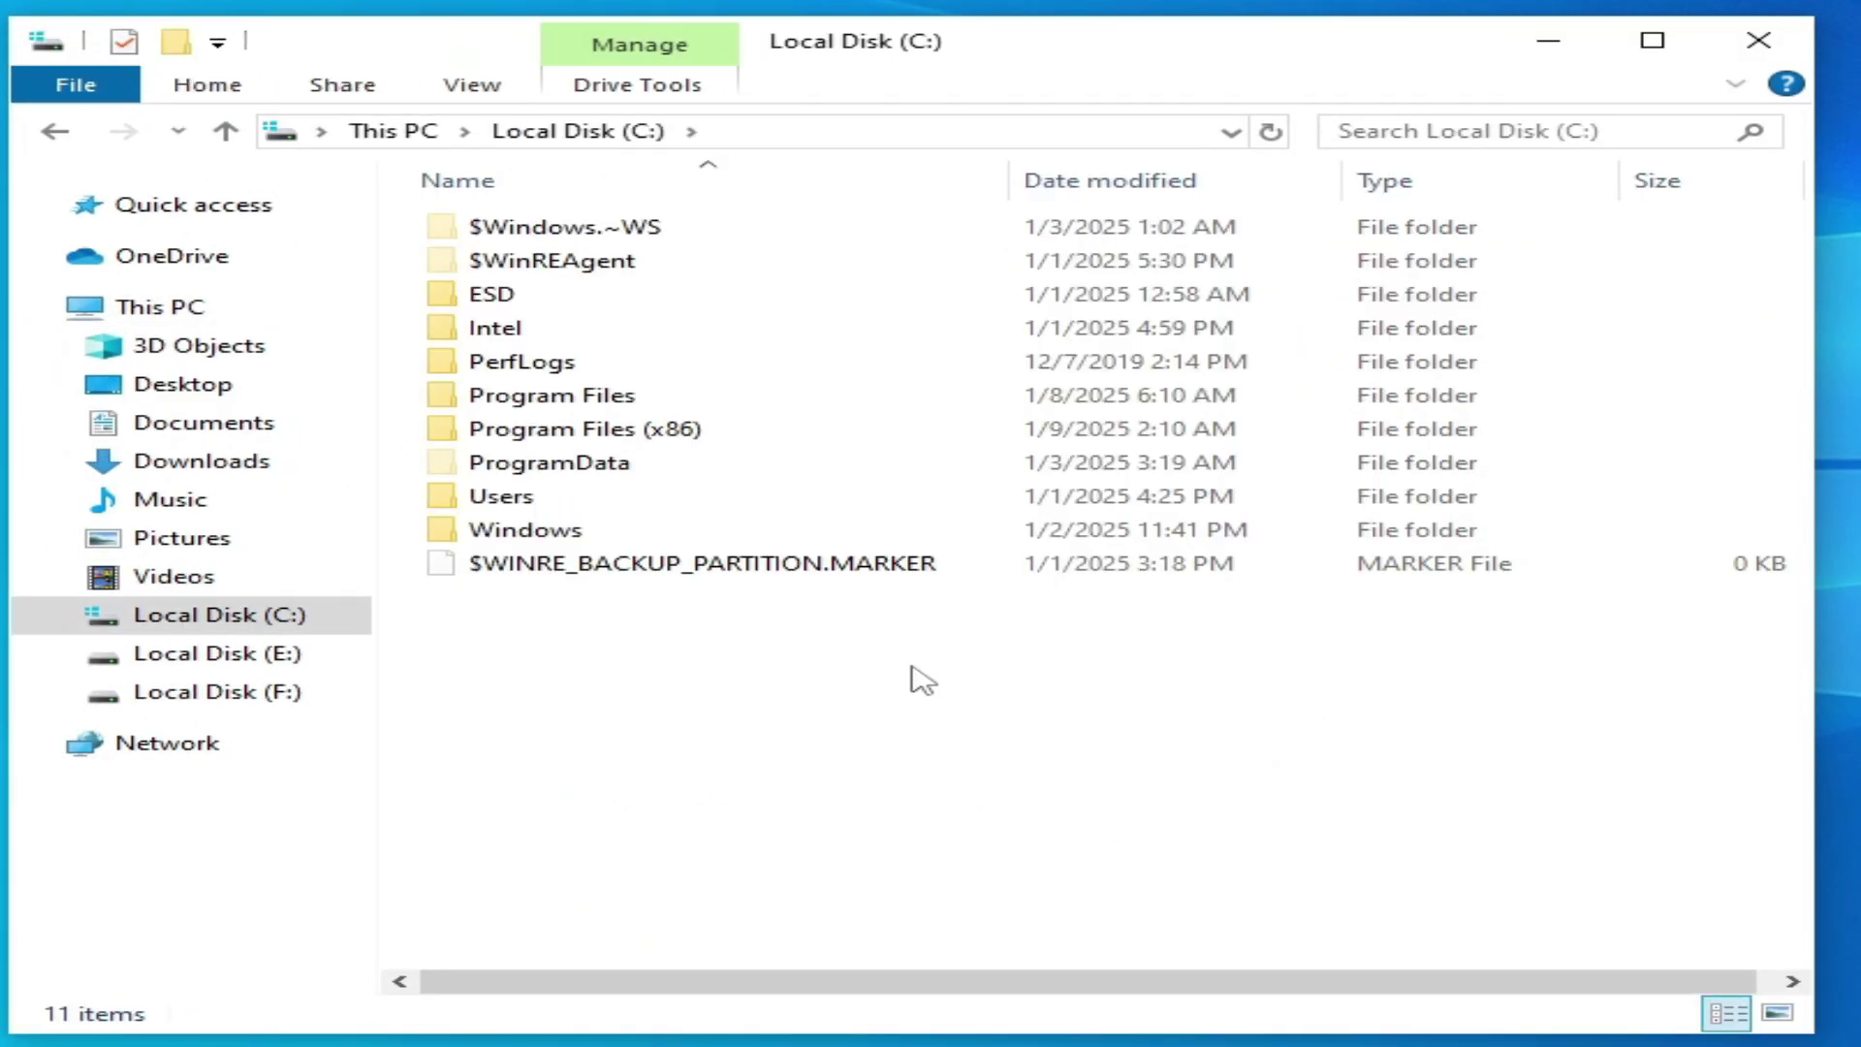
double_click(520, 498)
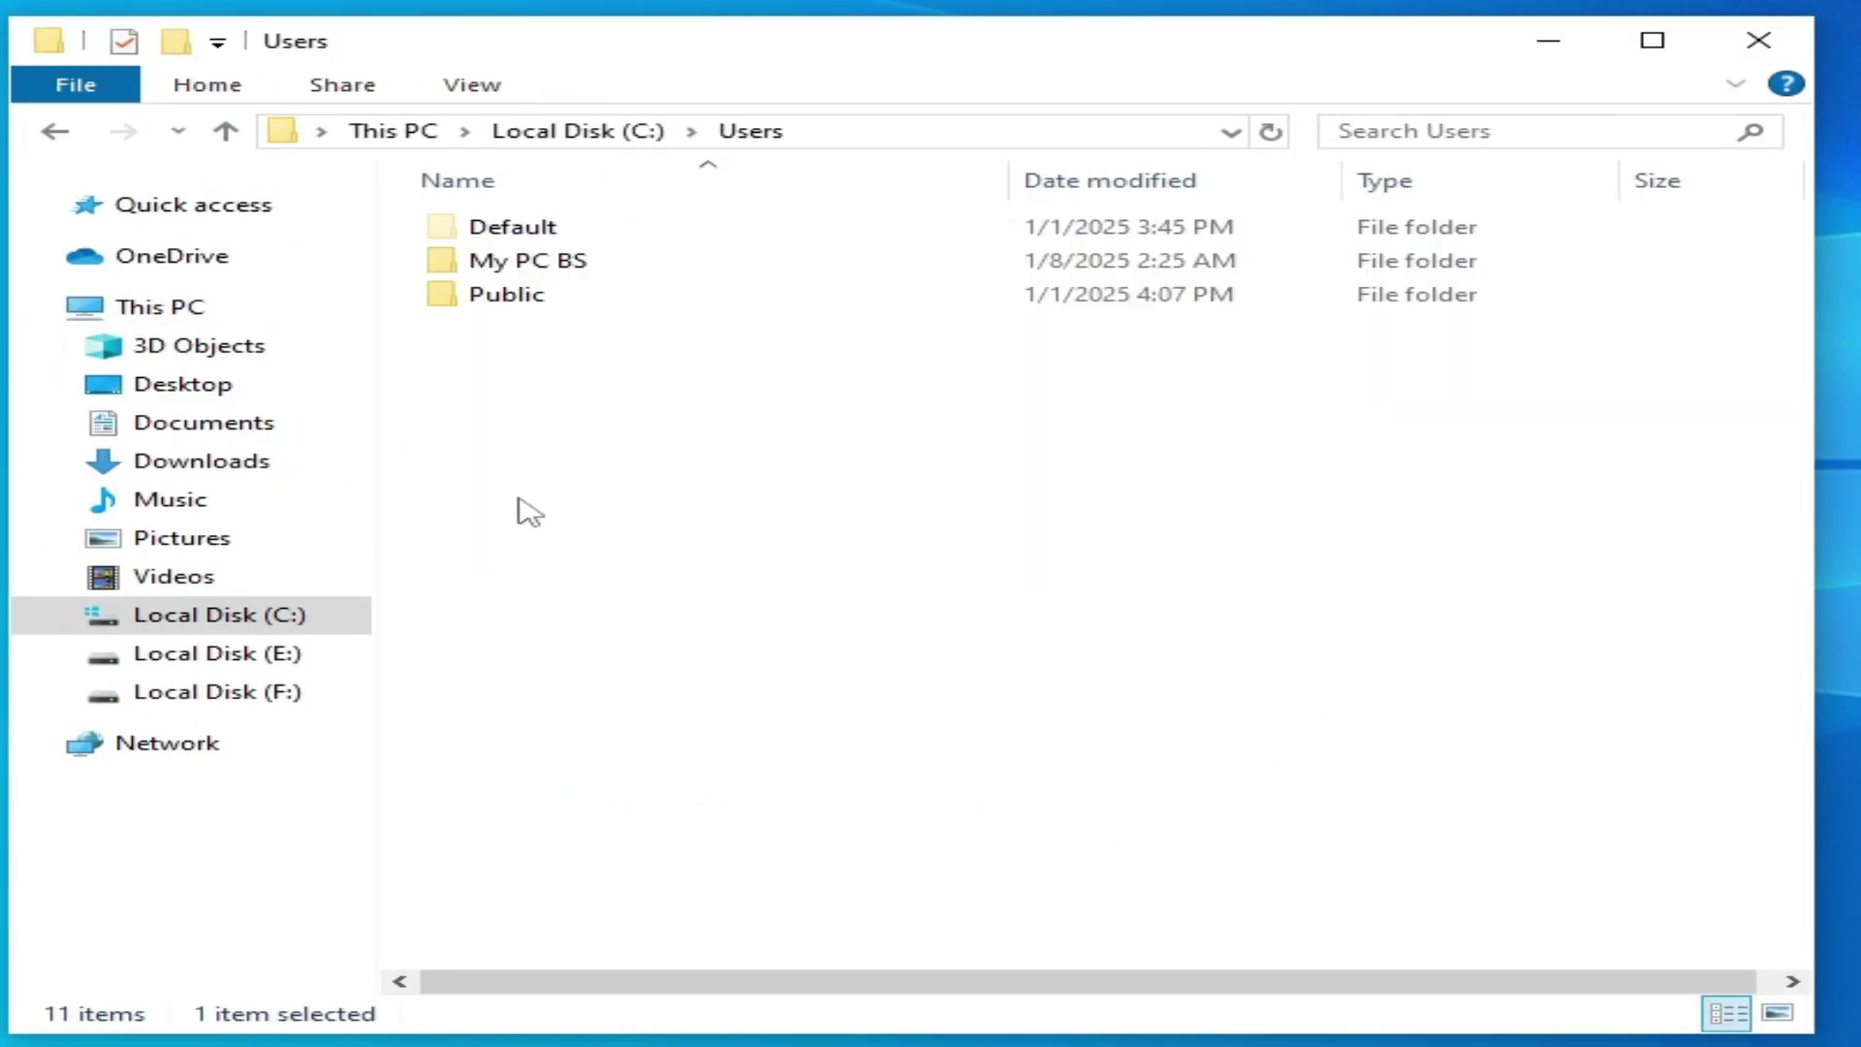
double_click(529, 264)
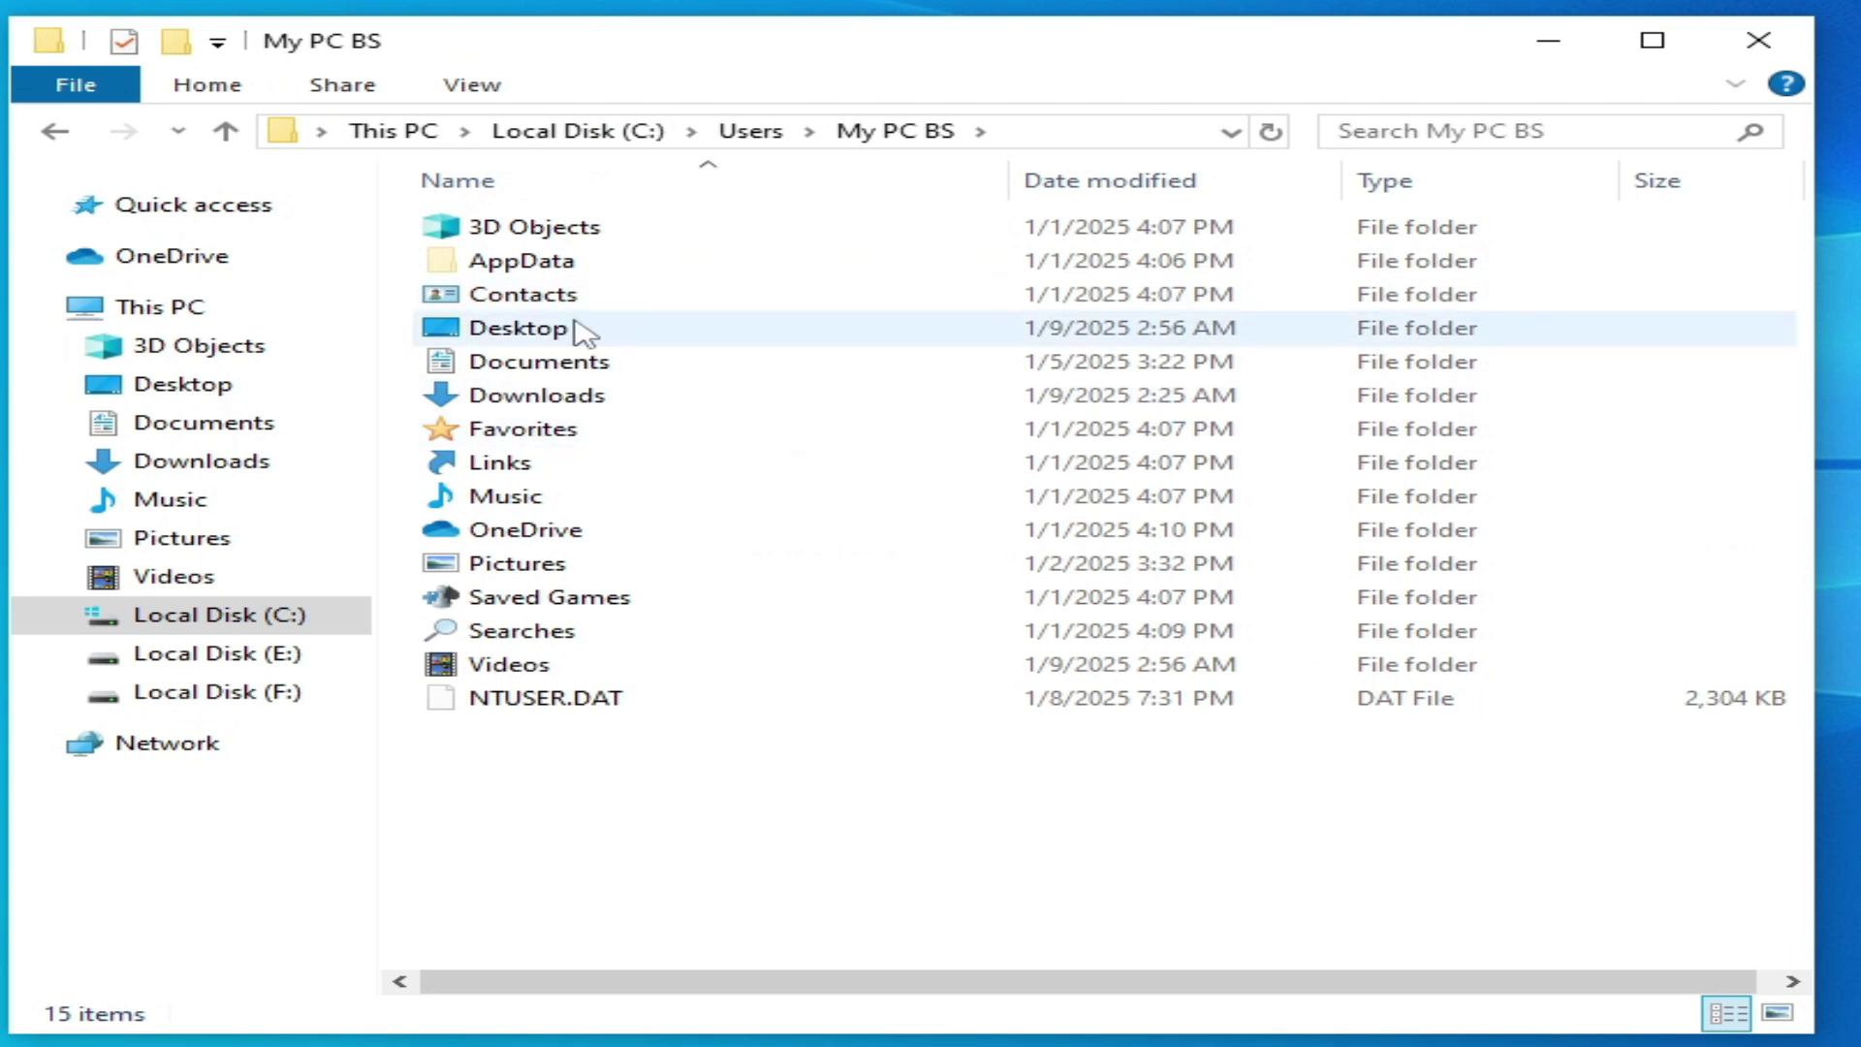
double_click(530, 264)
left_click(53, 134)
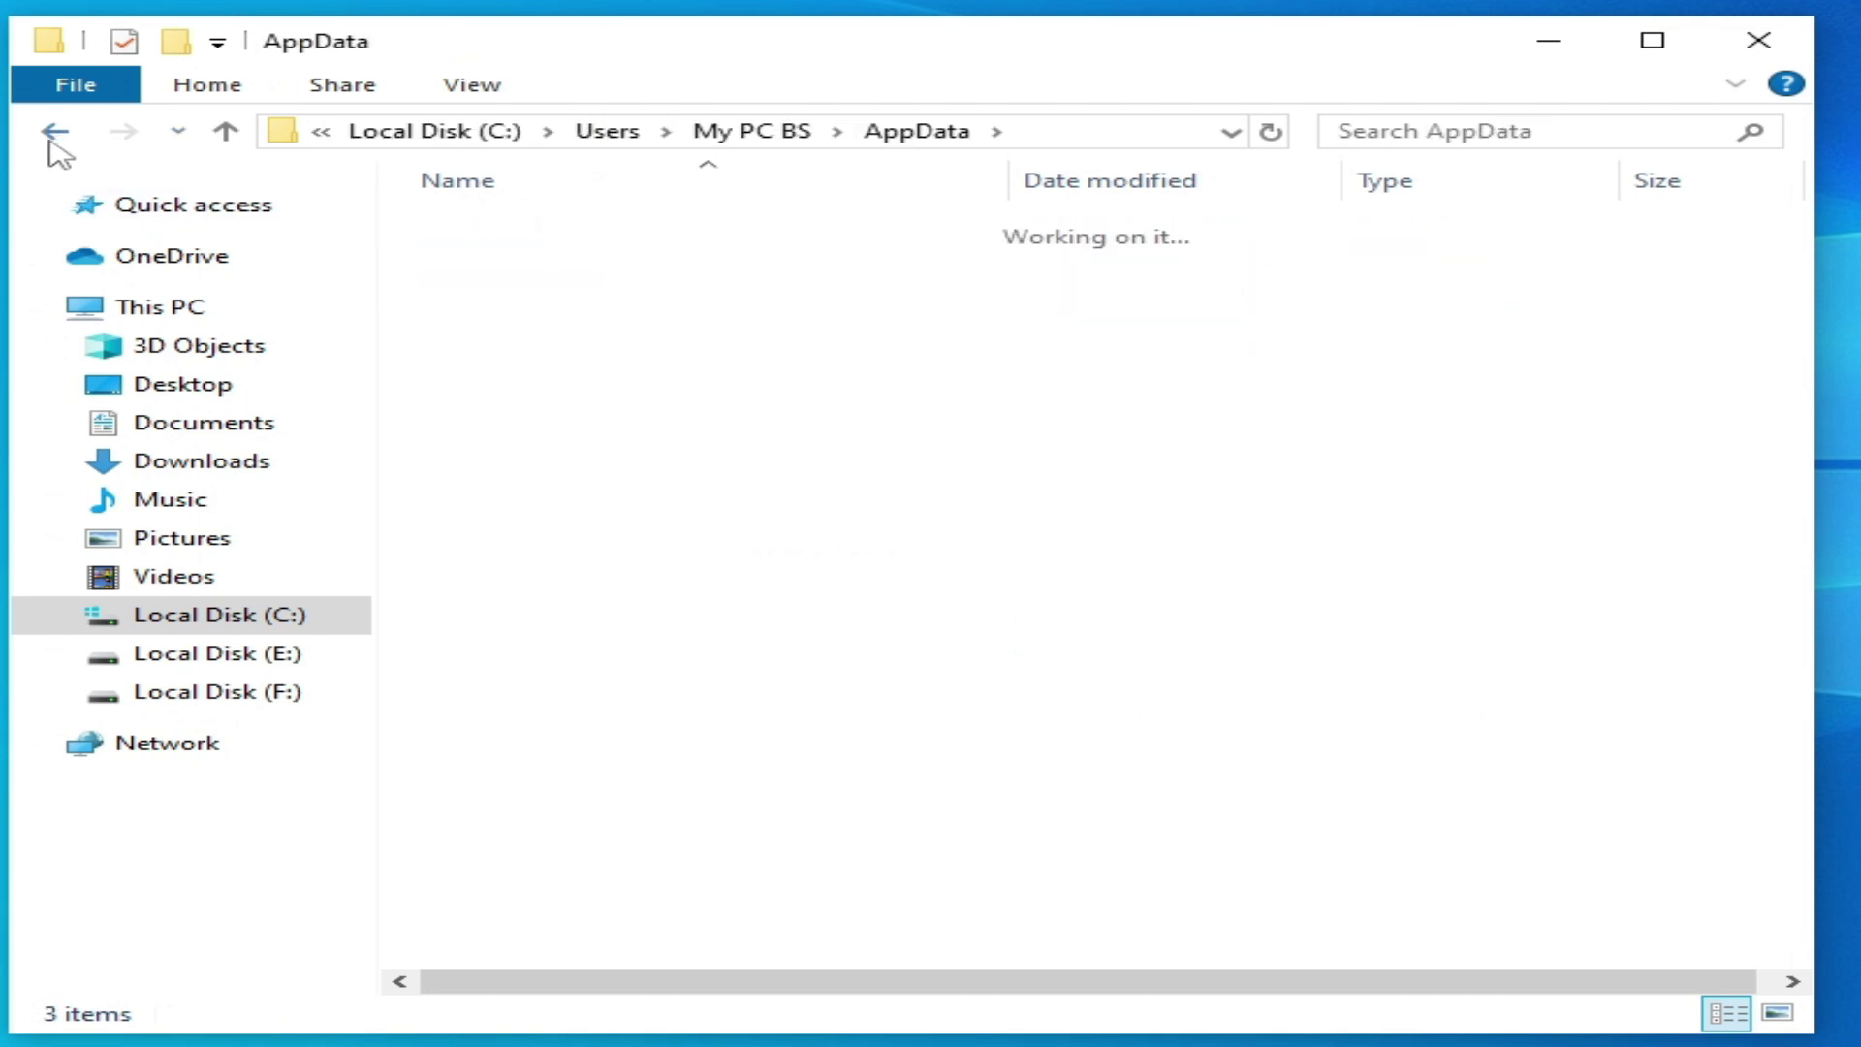
- Toggle the hidden-items view, then open AppData > Local
left_click(472, 87)
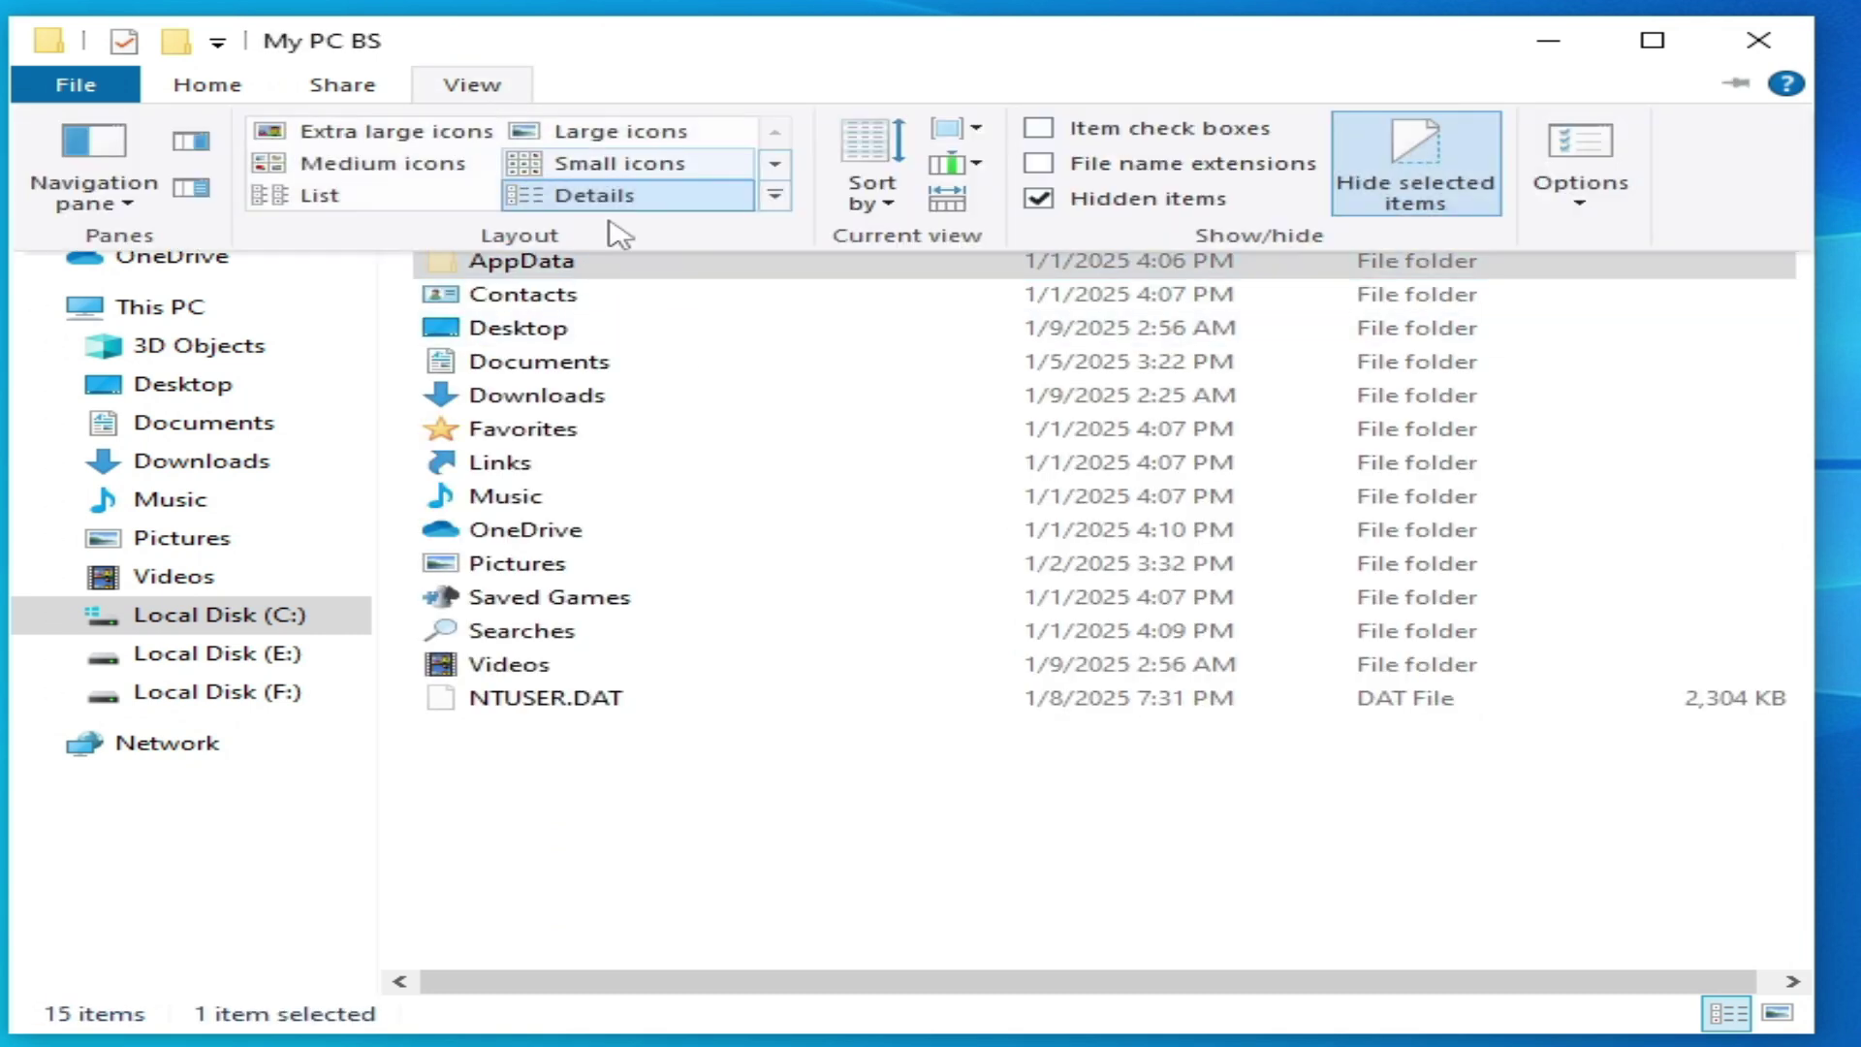
left_click(1039, 197)
left_click(455, 86)
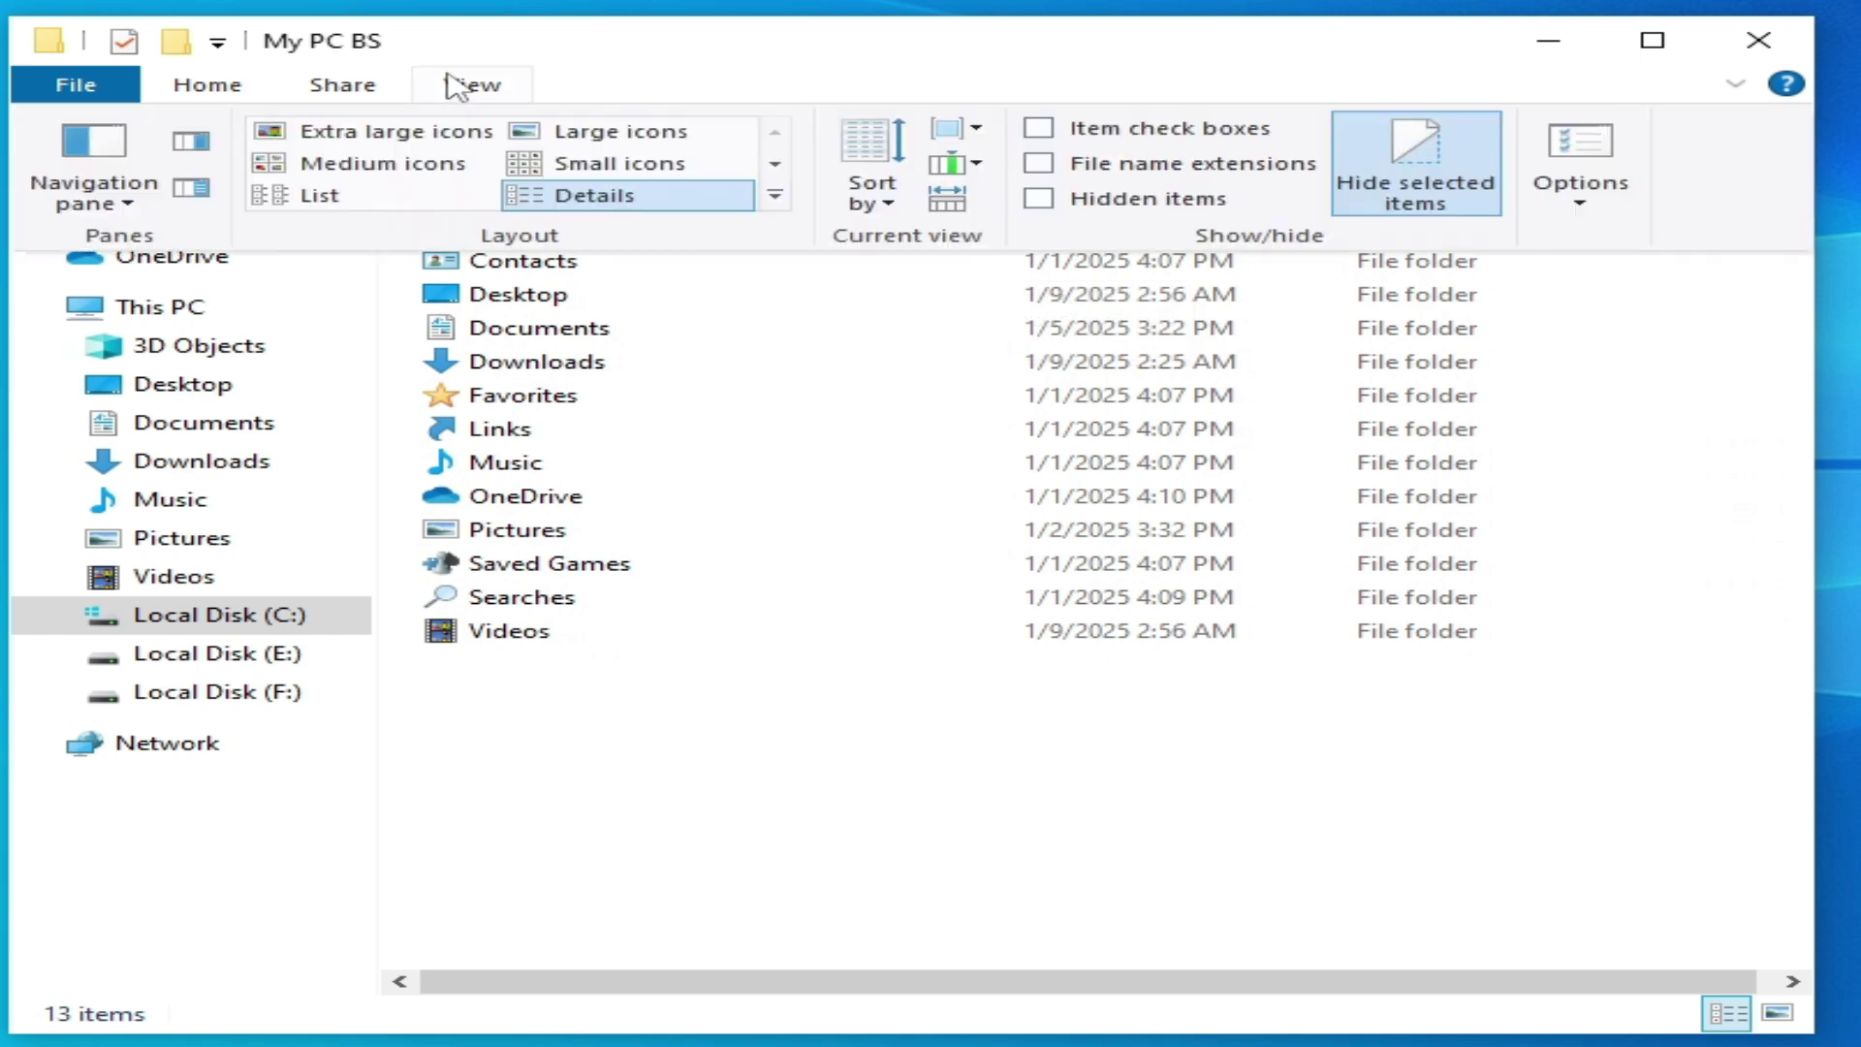
left_click(1040, 199)
double_click(524, 260)
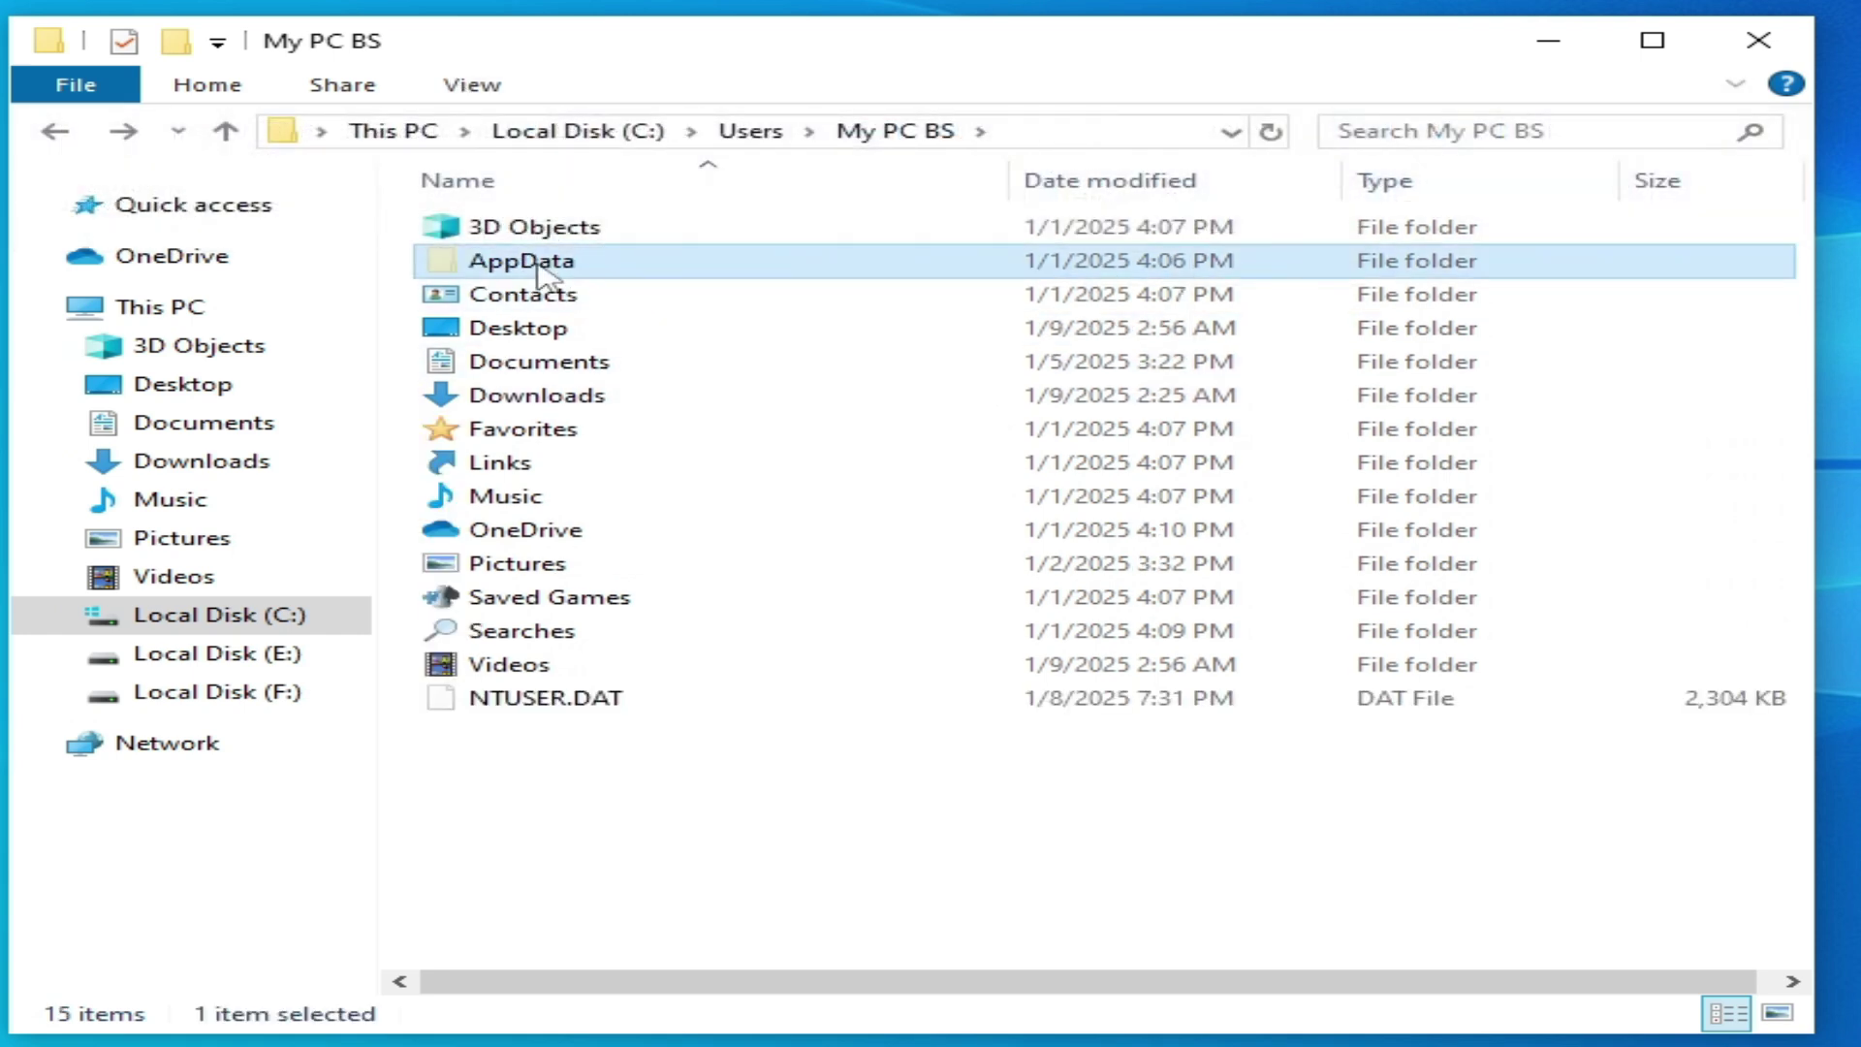
double_click(485, 231)
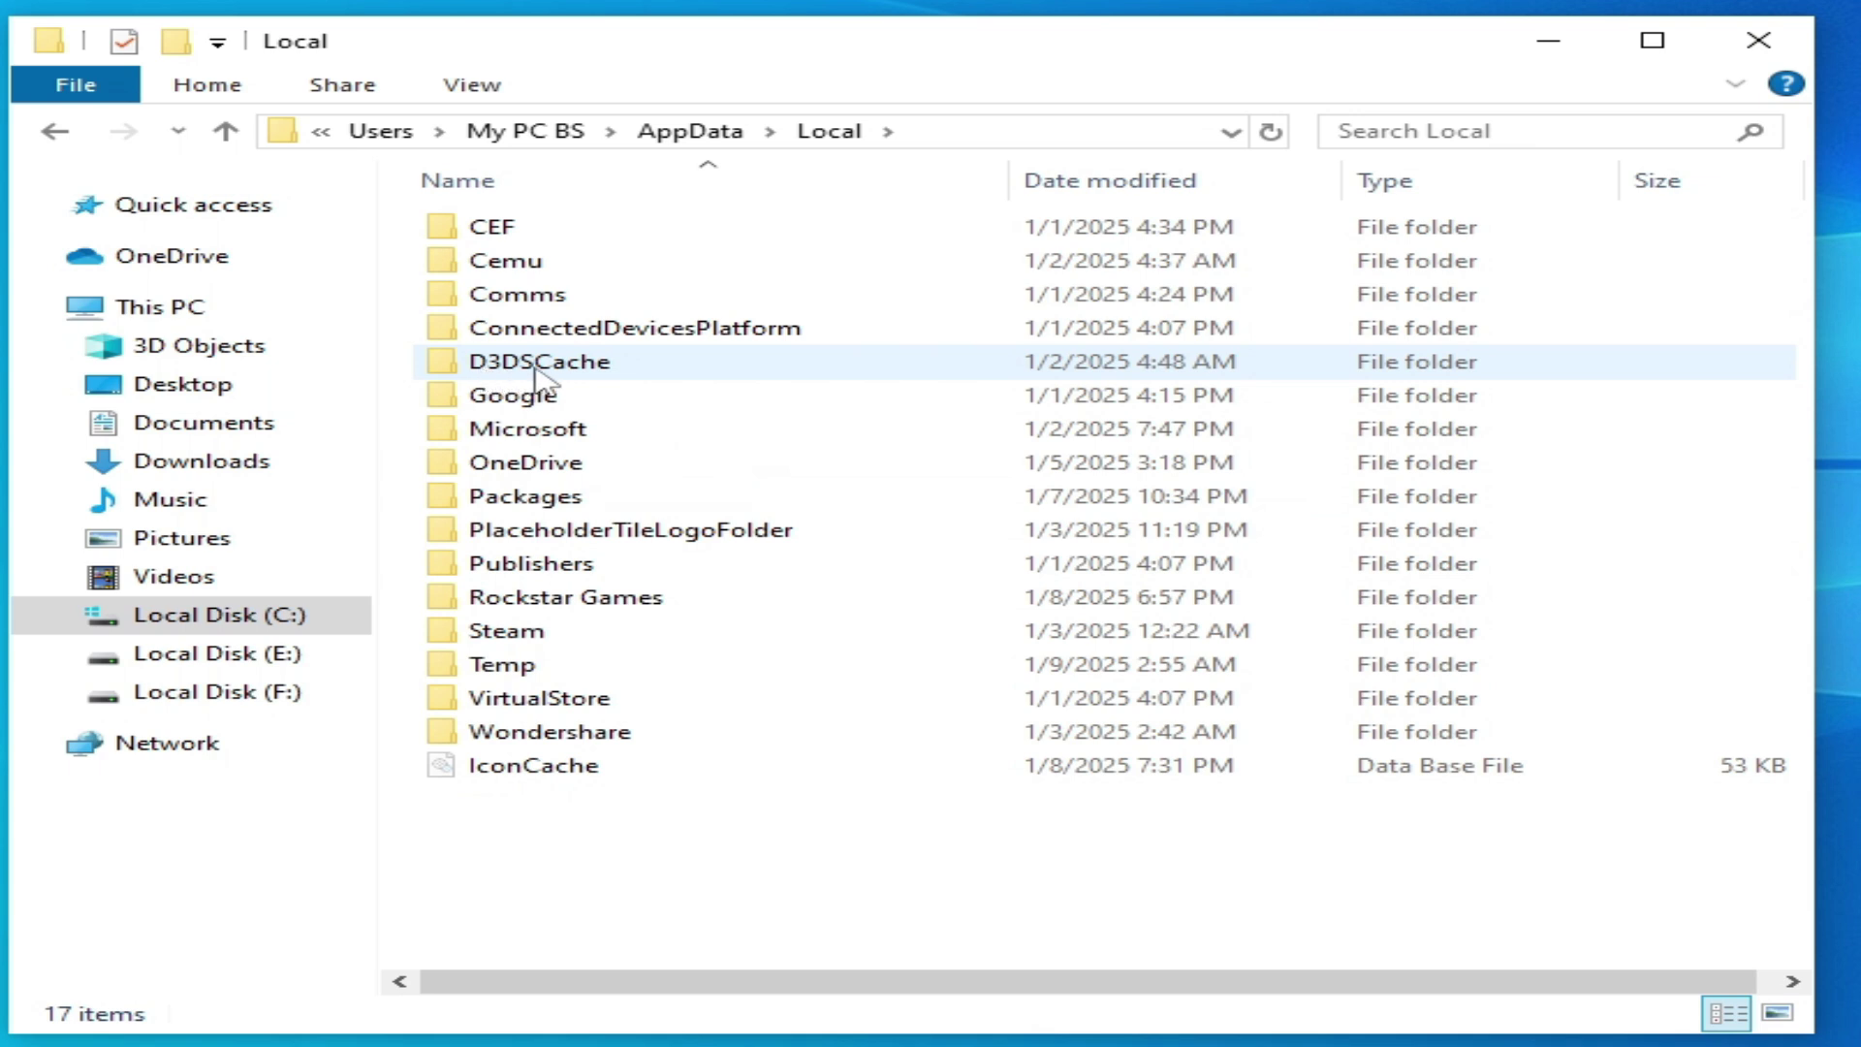
- Delete both cache folders inside D3DSCache
double_click(535, 364)
left_click_drag(463, 431, 650, 219)
right_click(650, 220)
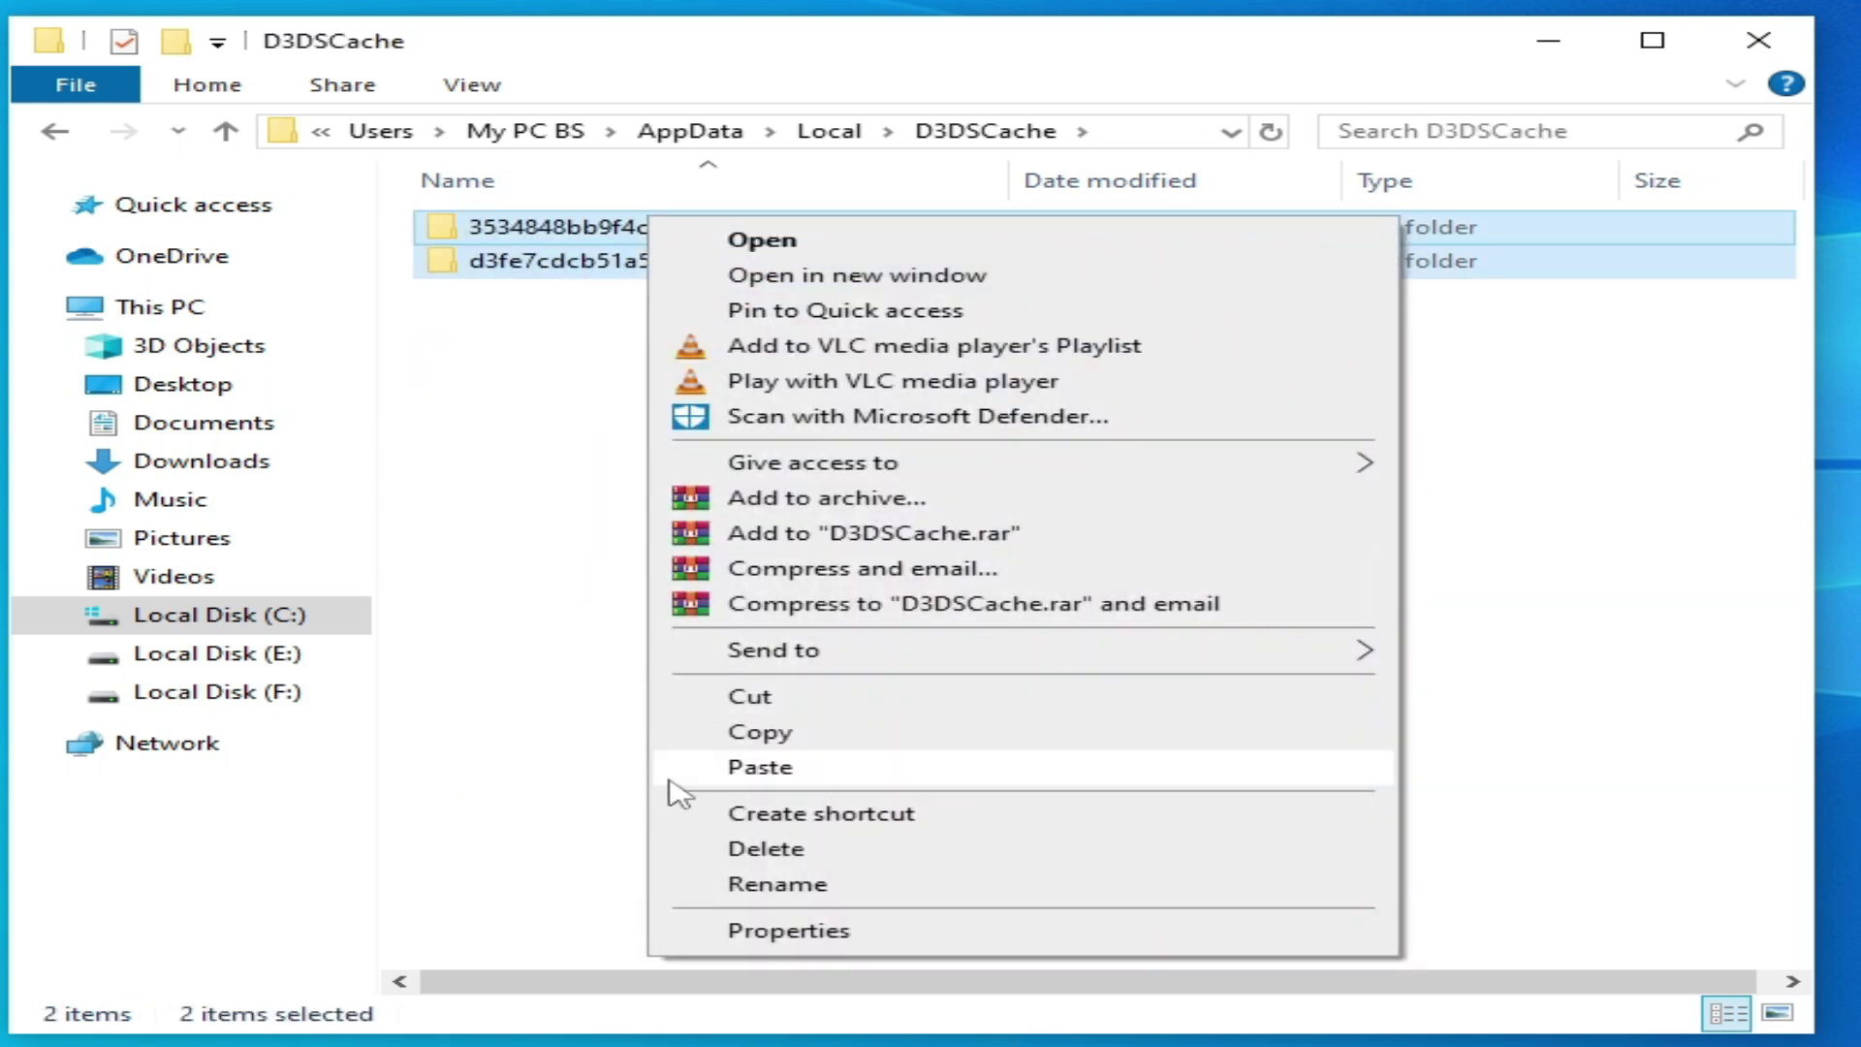
left_click(736, 848)
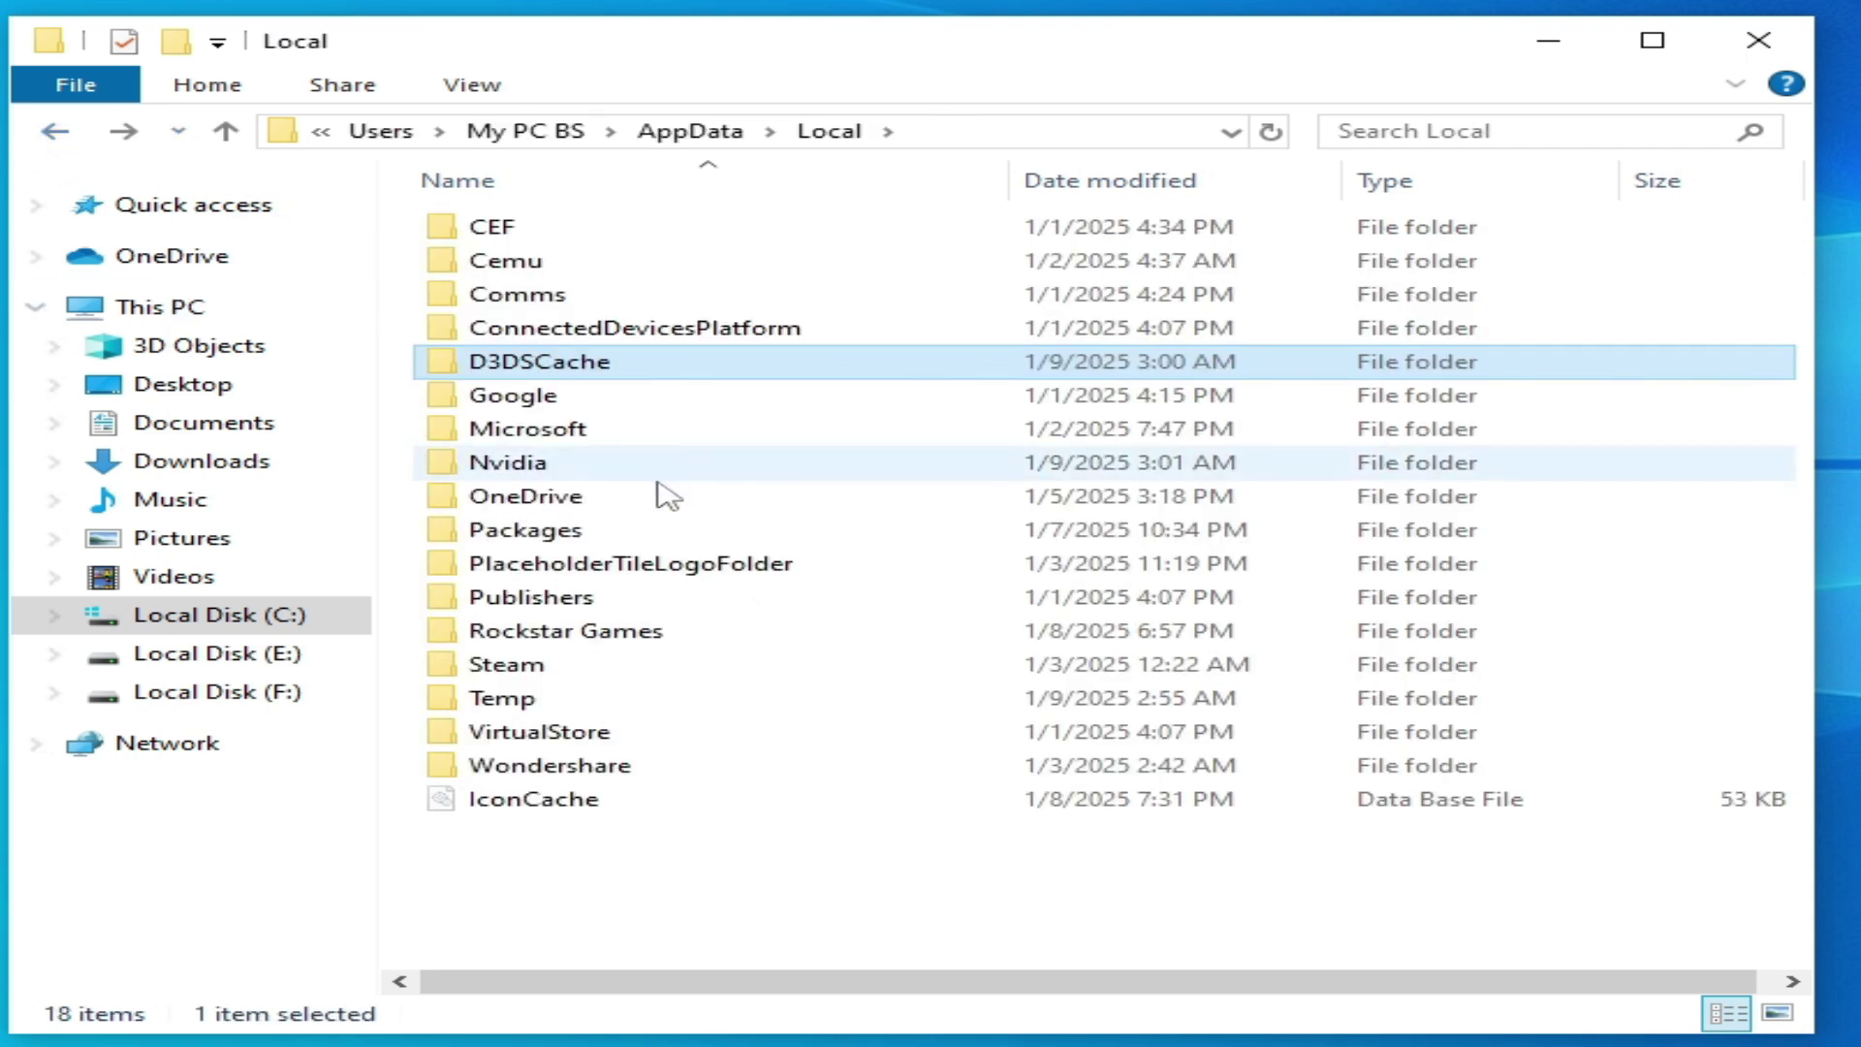
- Delete the Glcatch folder inside Nvidia and close Explorer
double_click(517, 468)
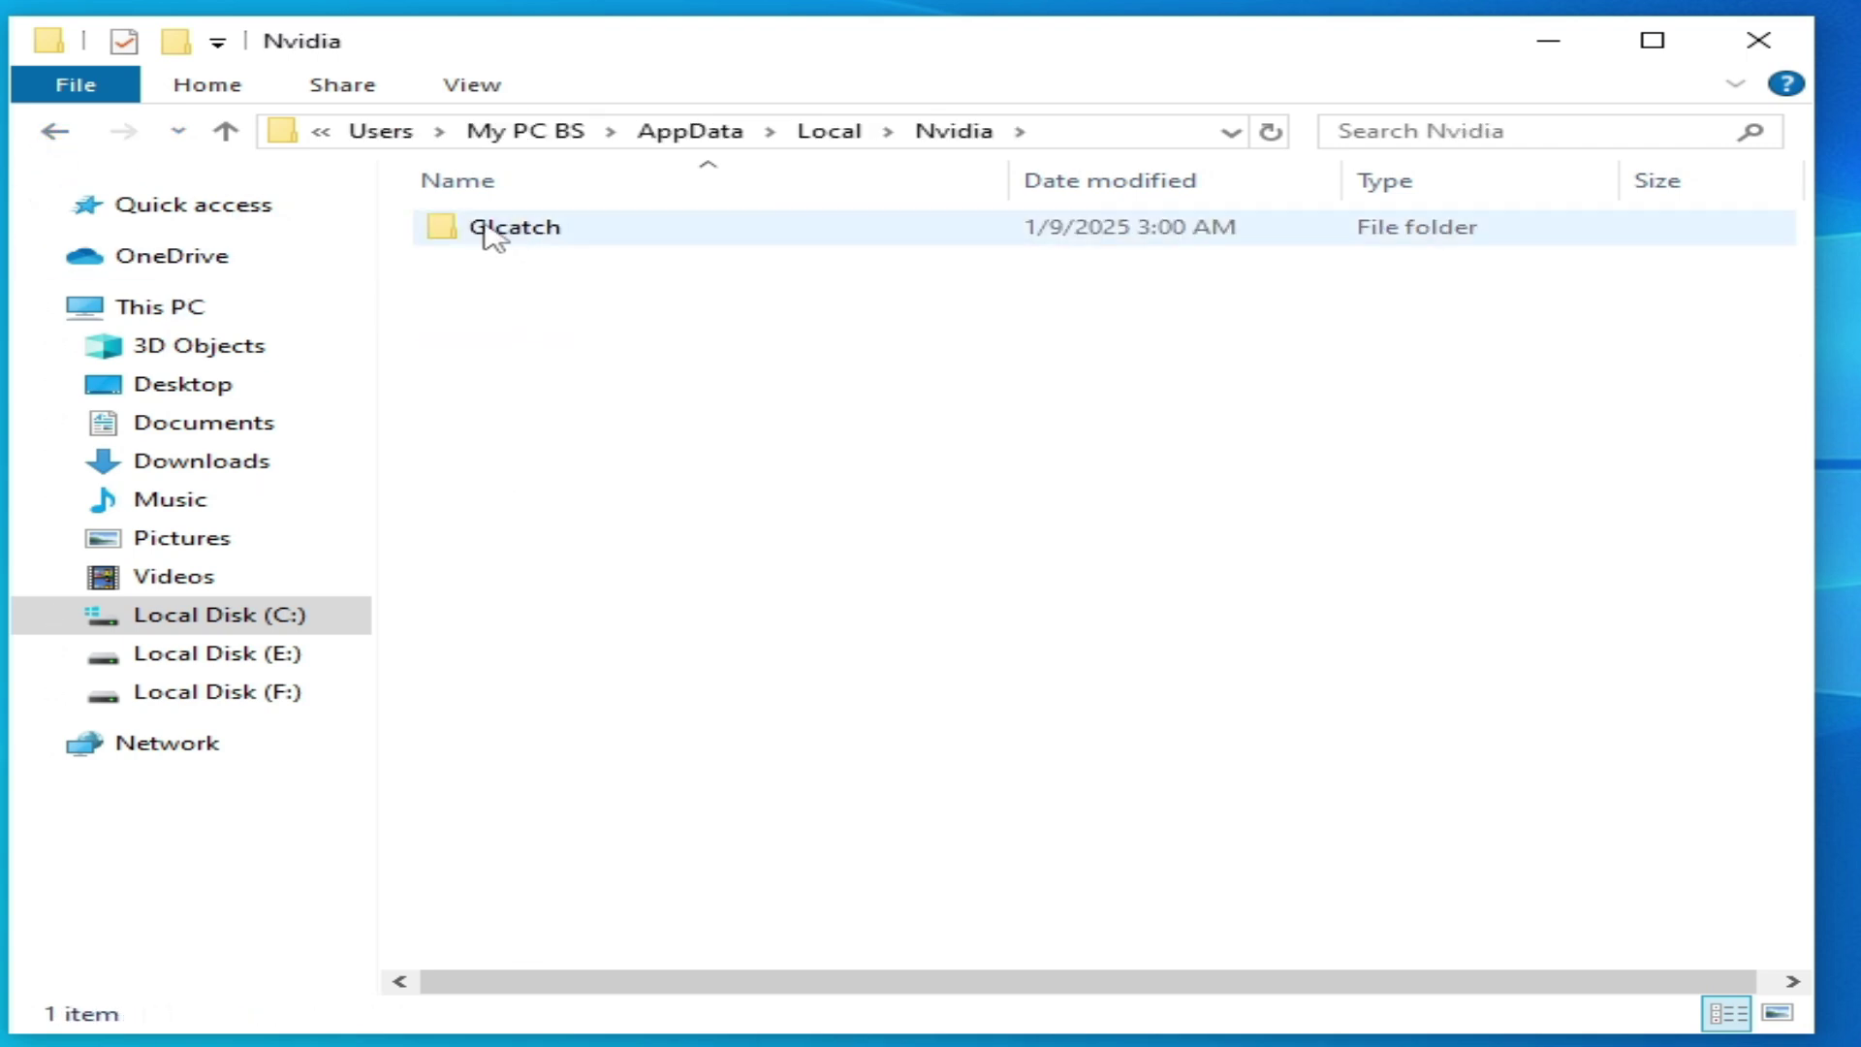
right_click(494, 234)
left_click(449, 438)
left_click_drag(422, 471, 565, 229)
right_click(564, 224)
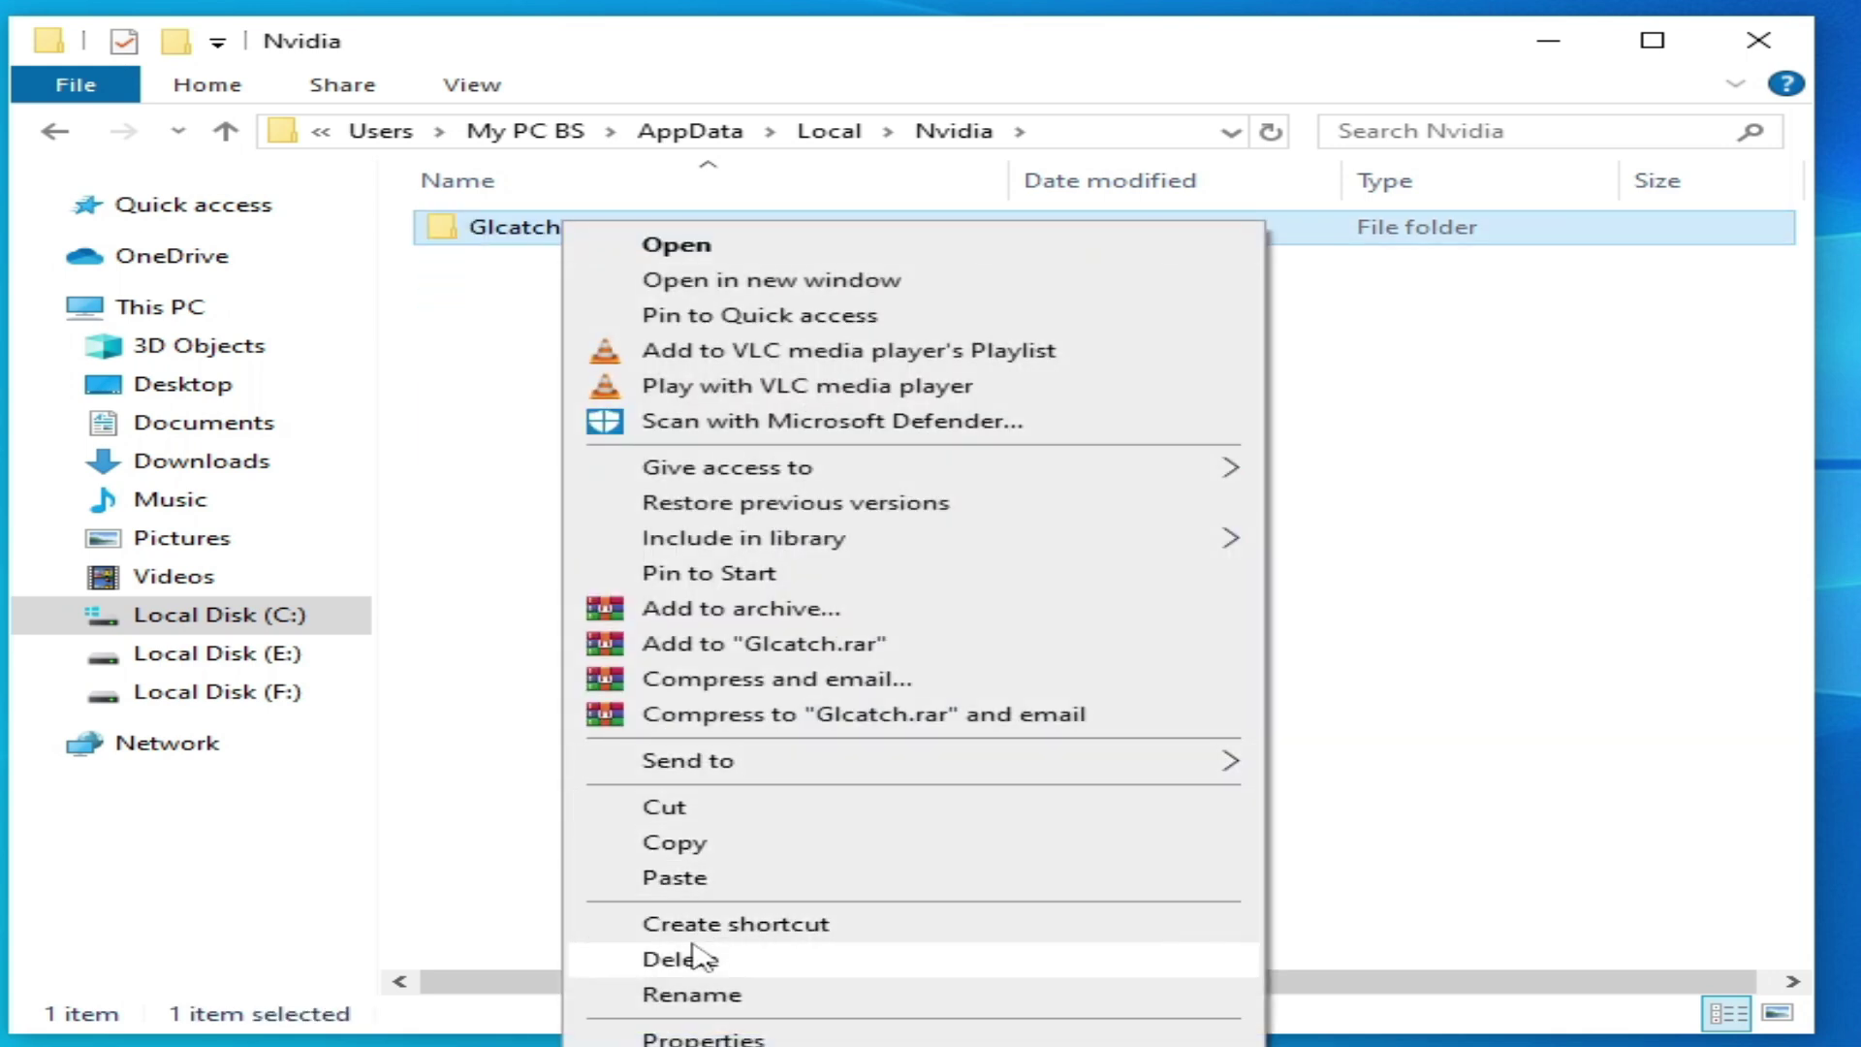
left_click(684, 960)
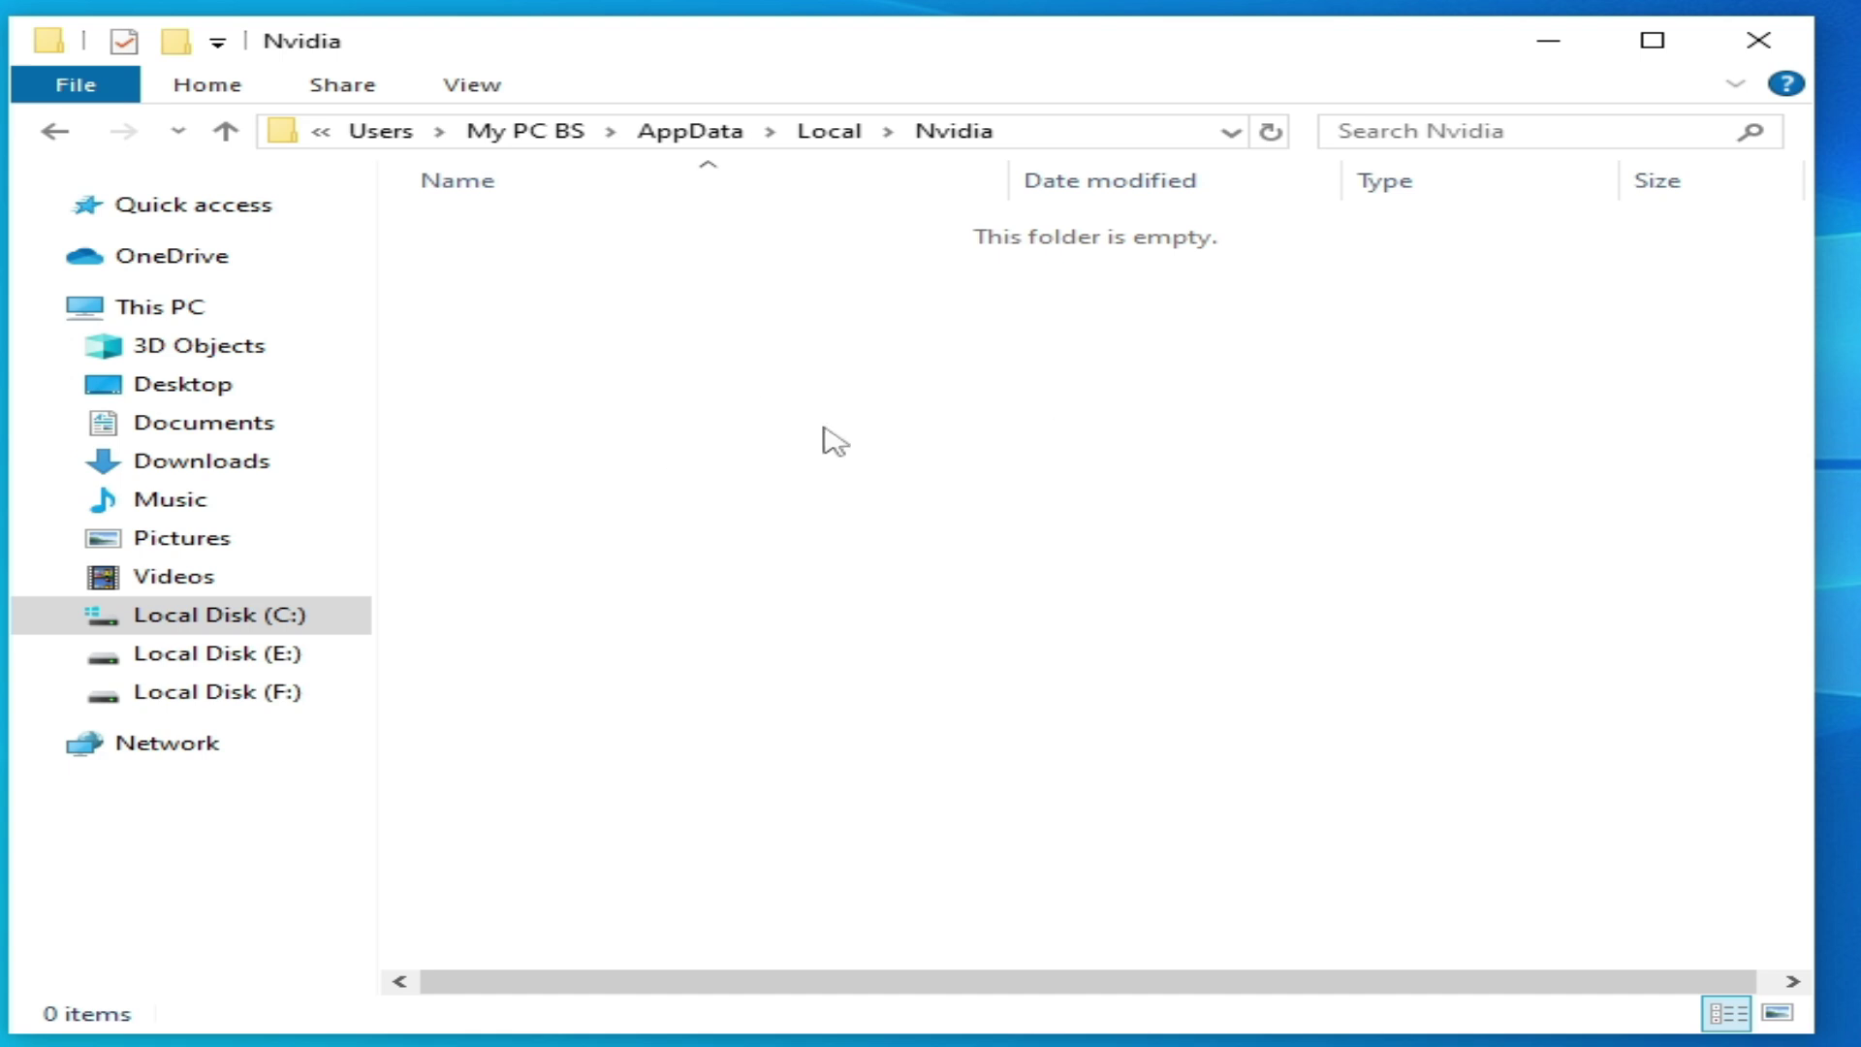
left_click(1758, 39)
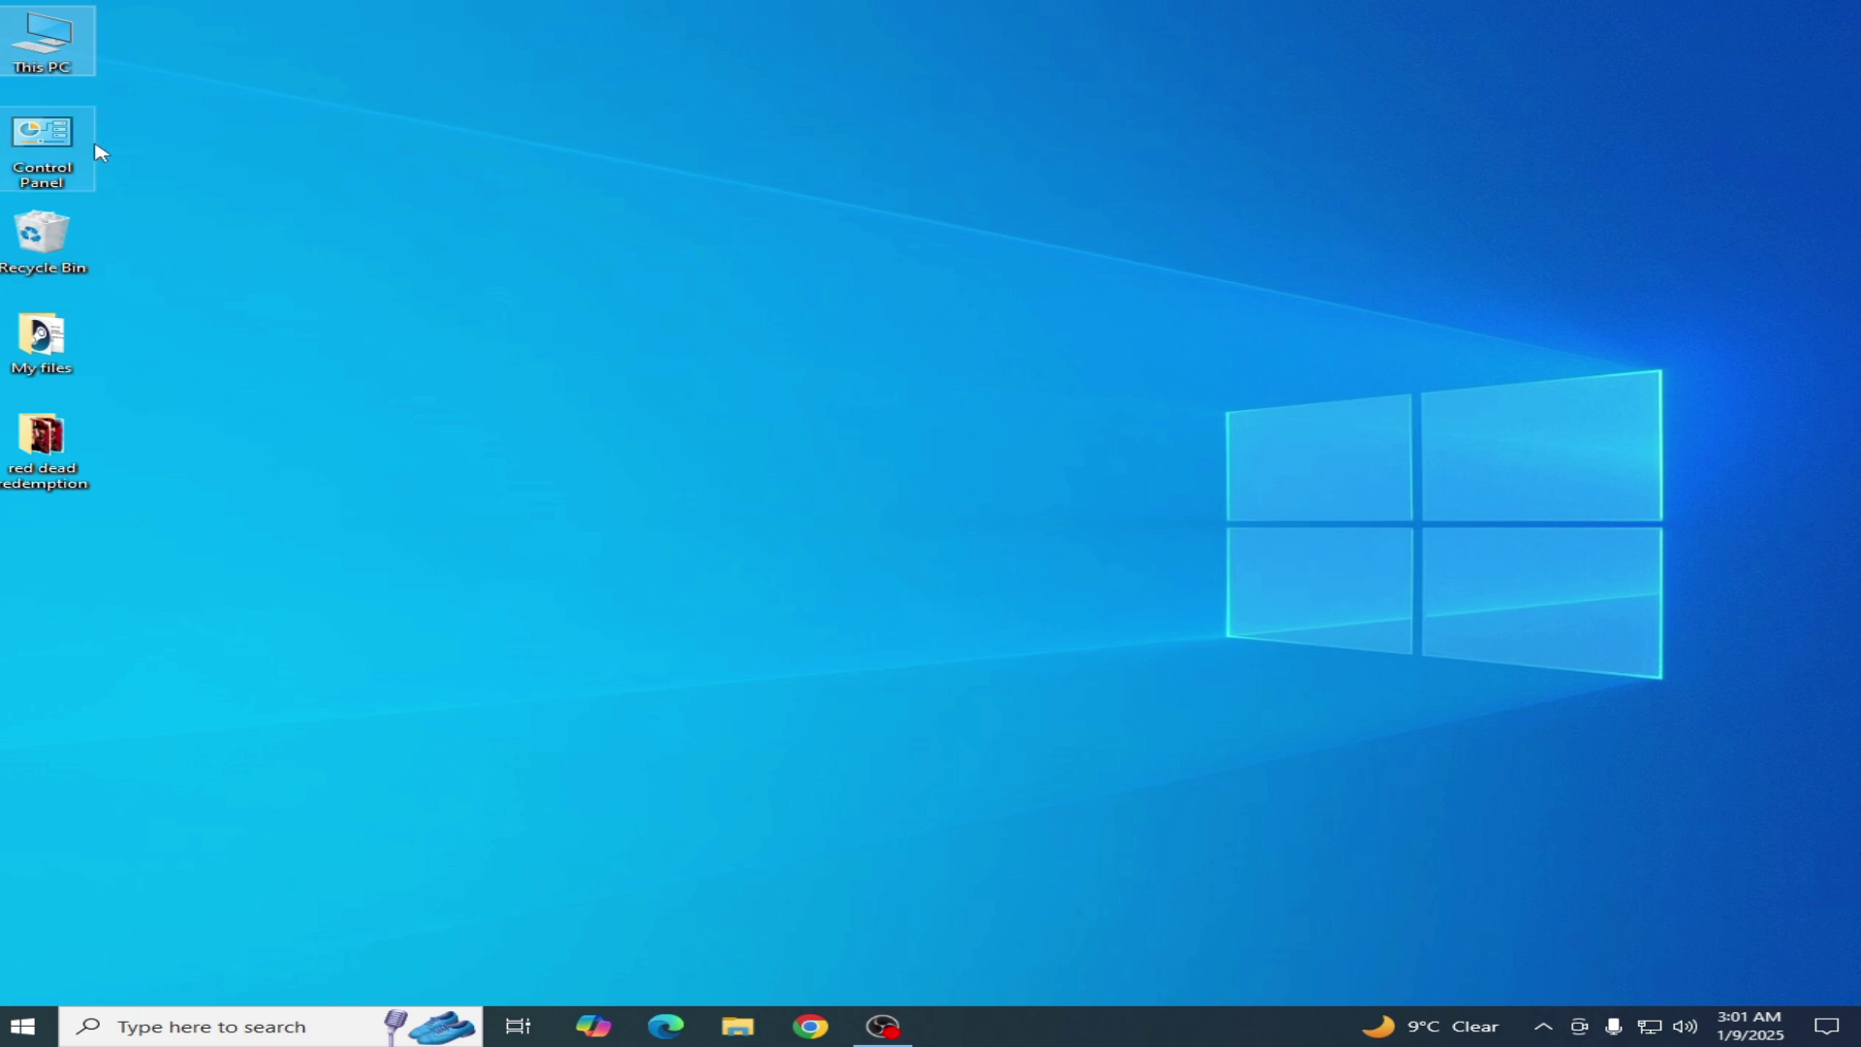
- Open Control Panel's installed programs list and its Windows Features dialog
double_click(41, 167)
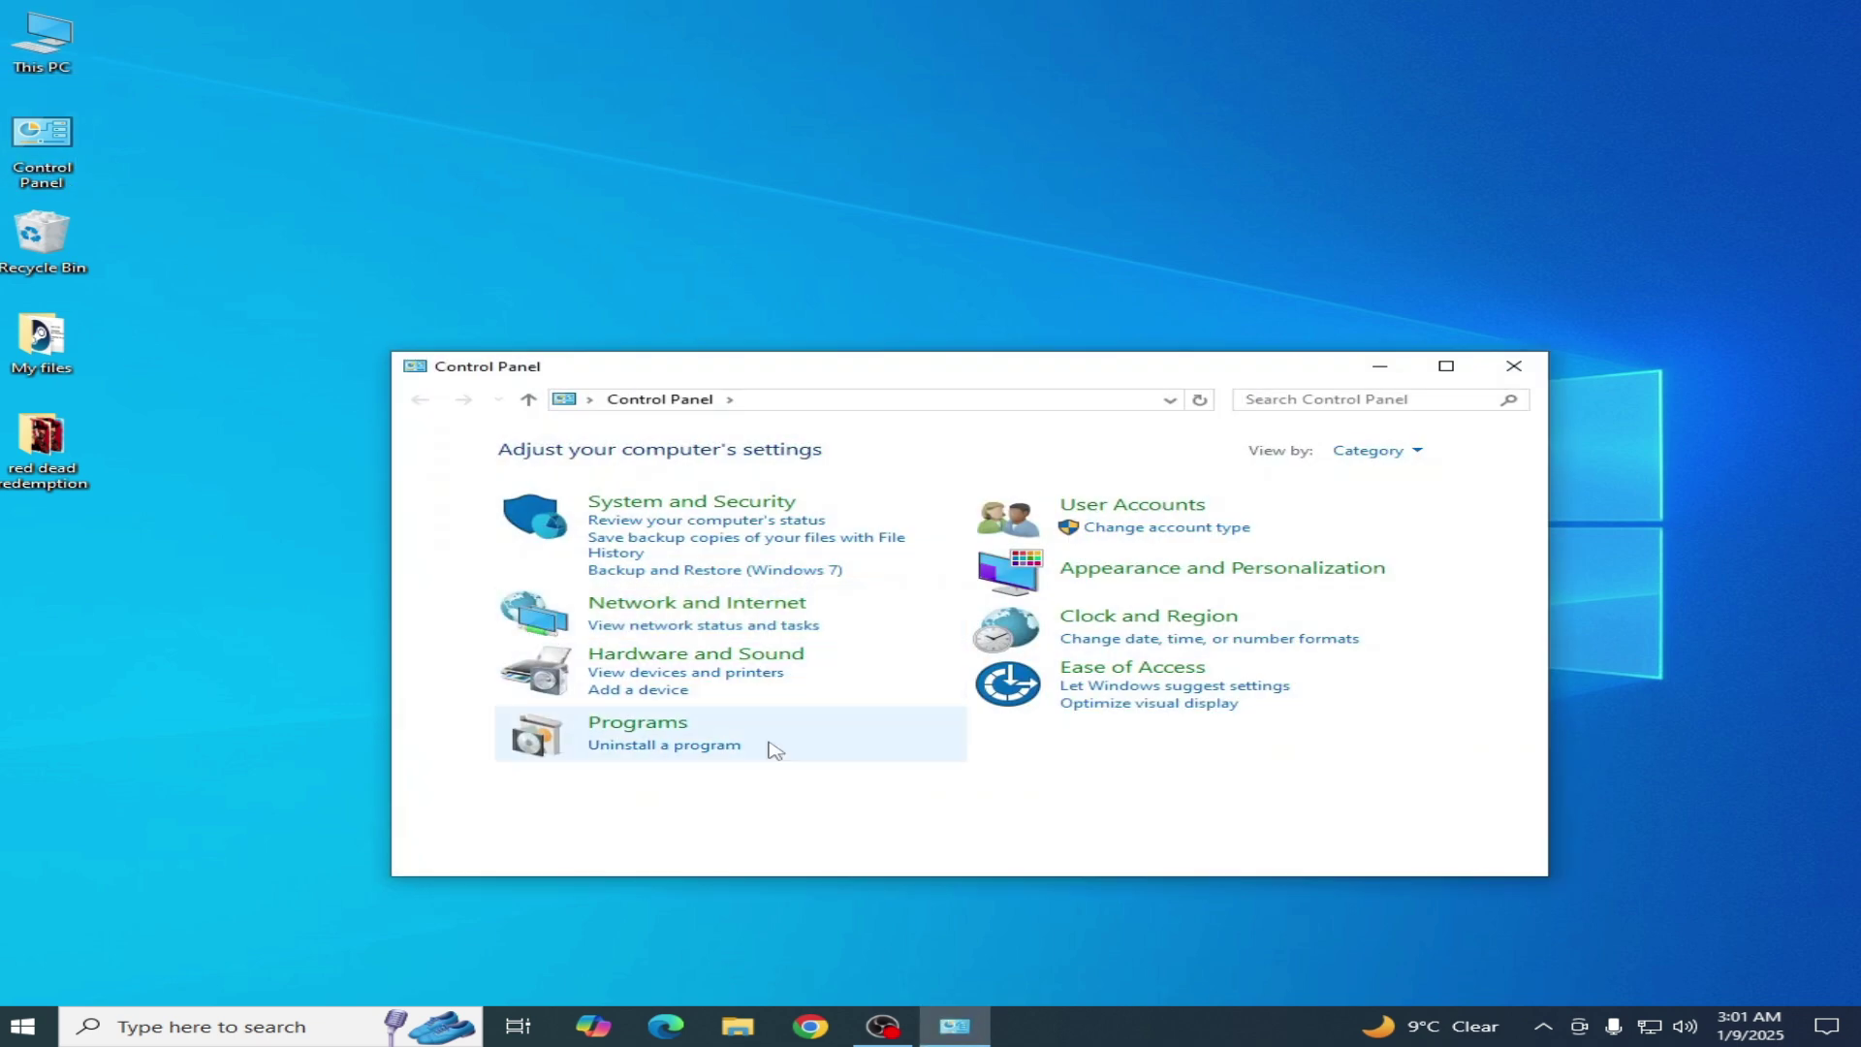
left_click(1404, 452)
left_click(1394, 517)
left_click(1371, 451)
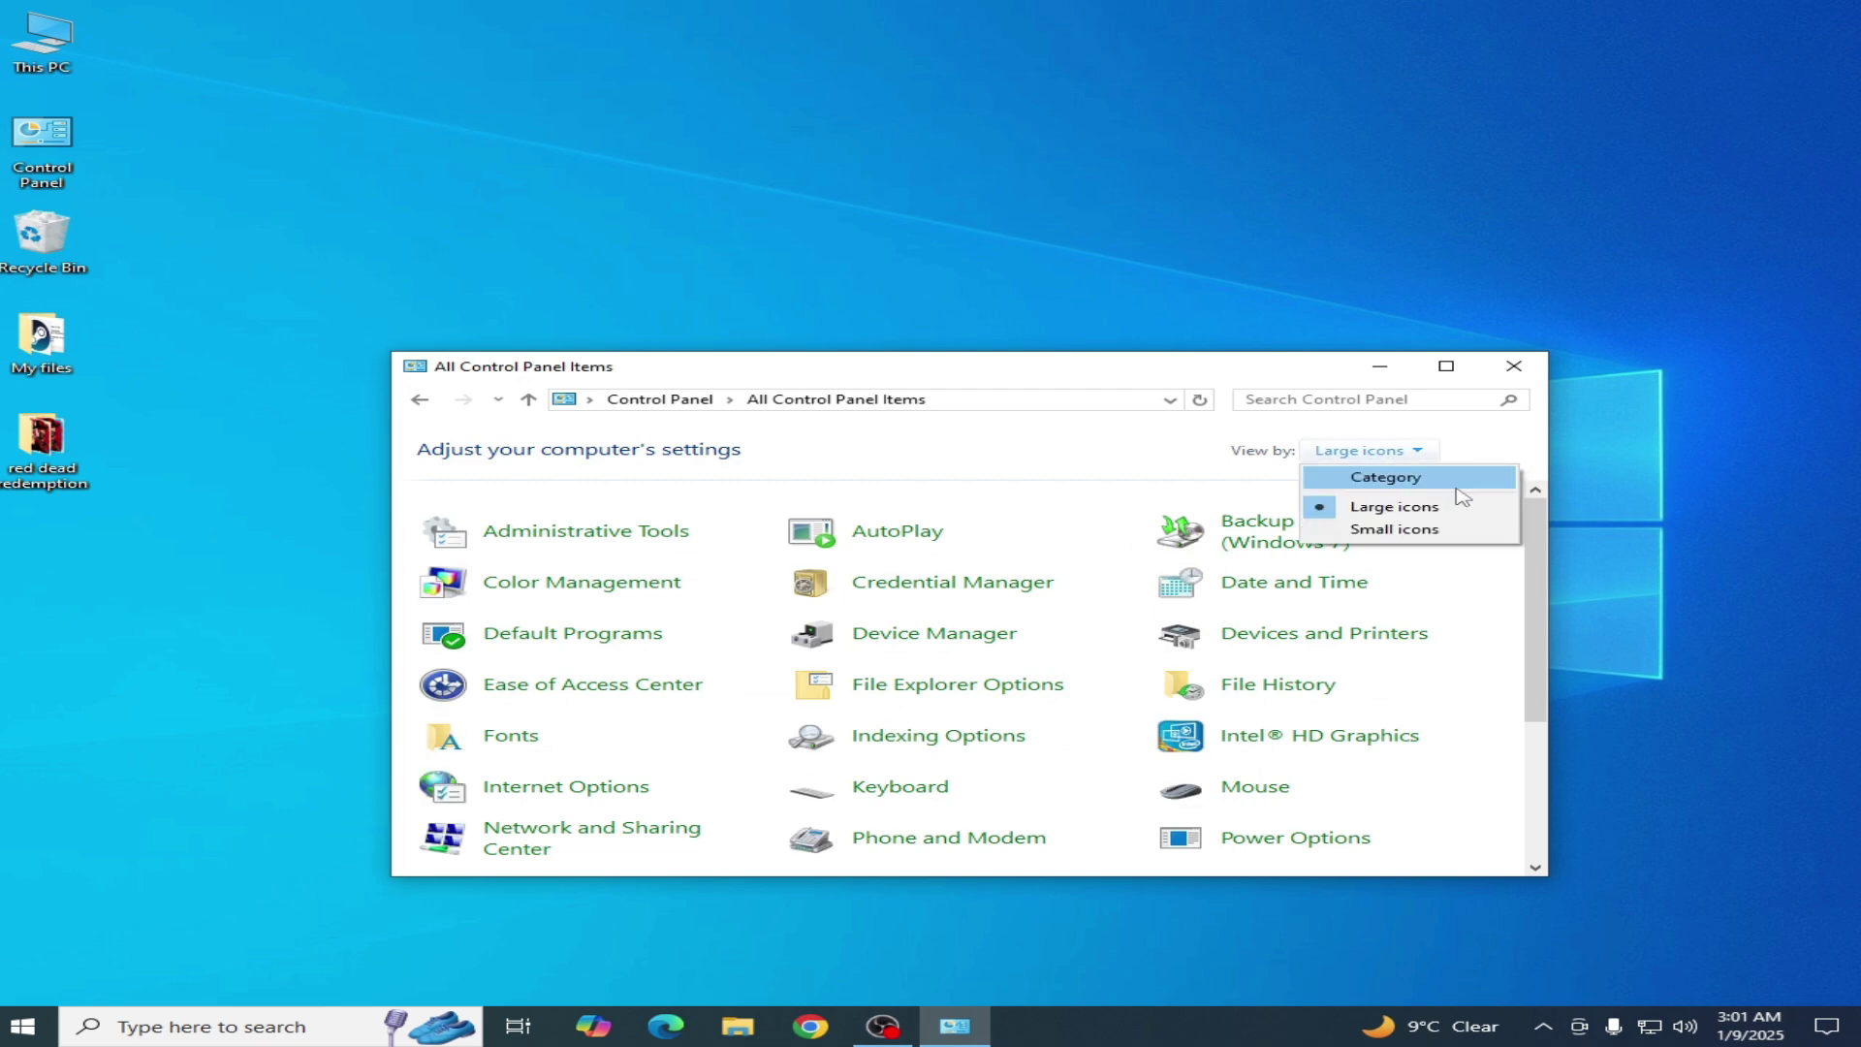
left_click(1367, 479)
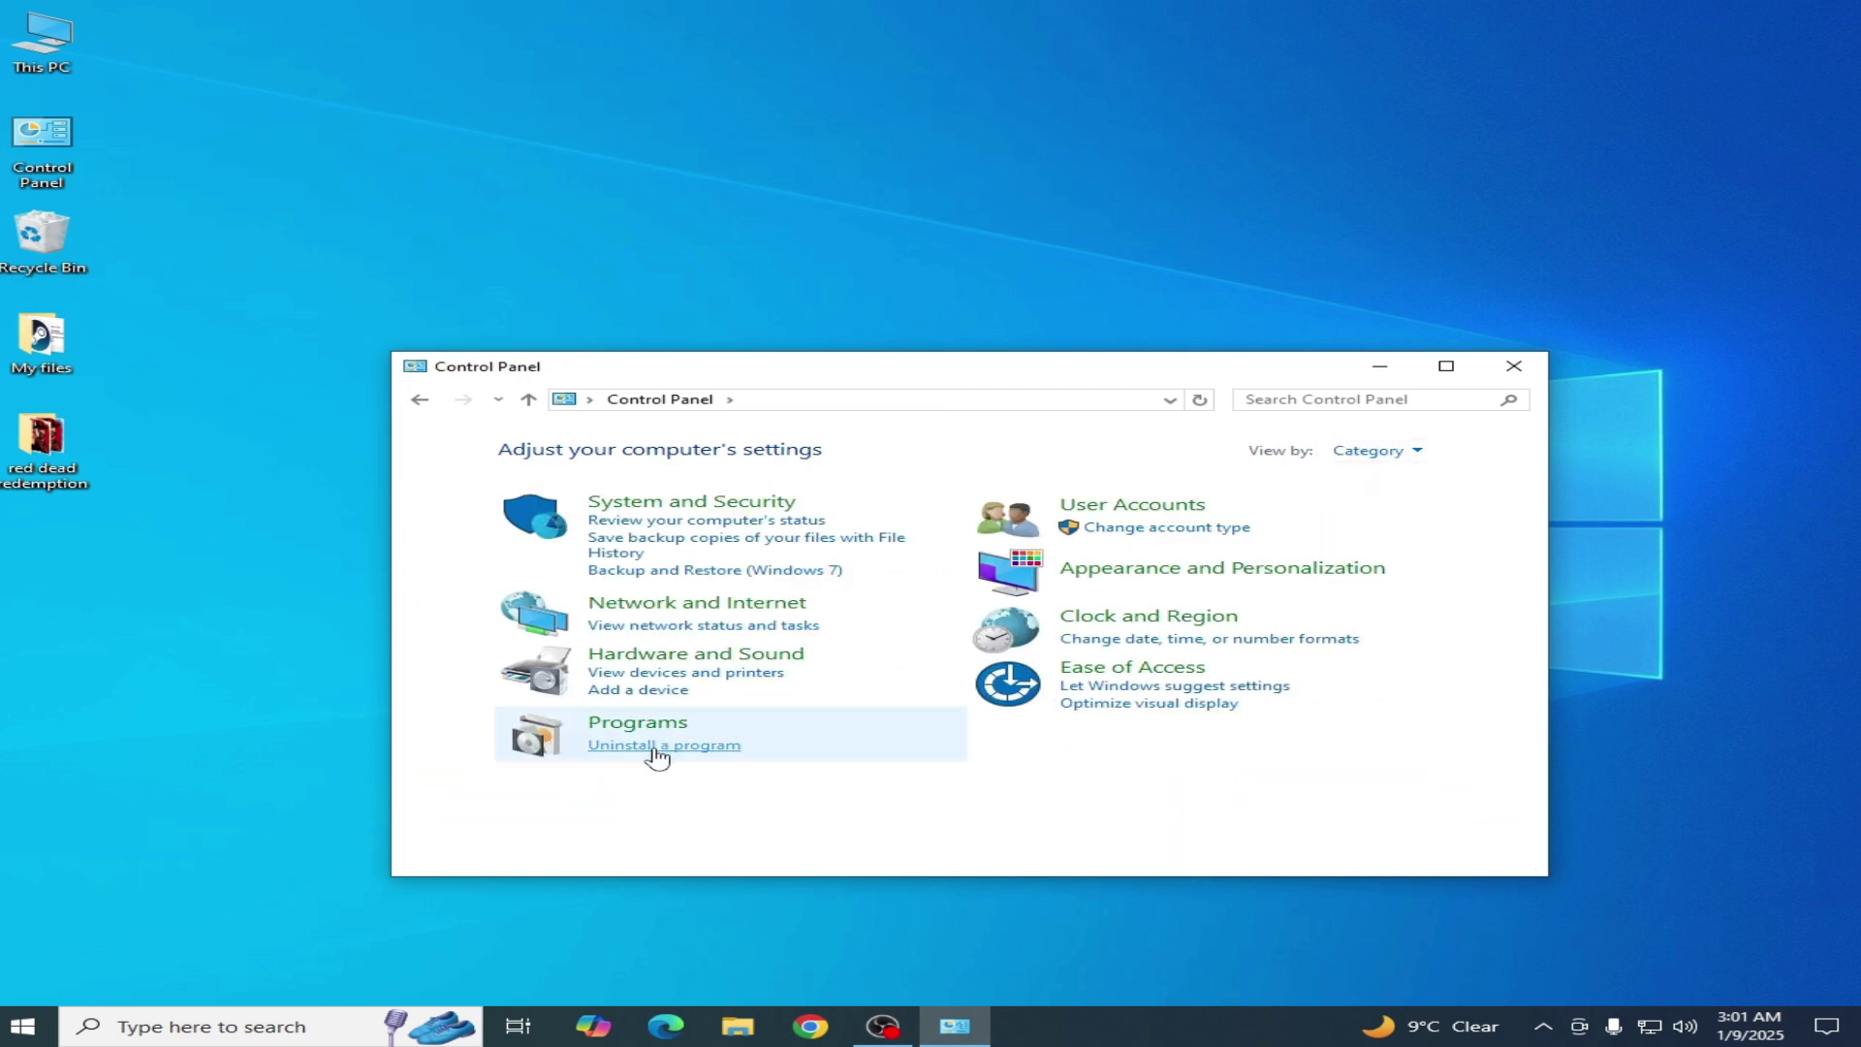
left_click(657, 746)
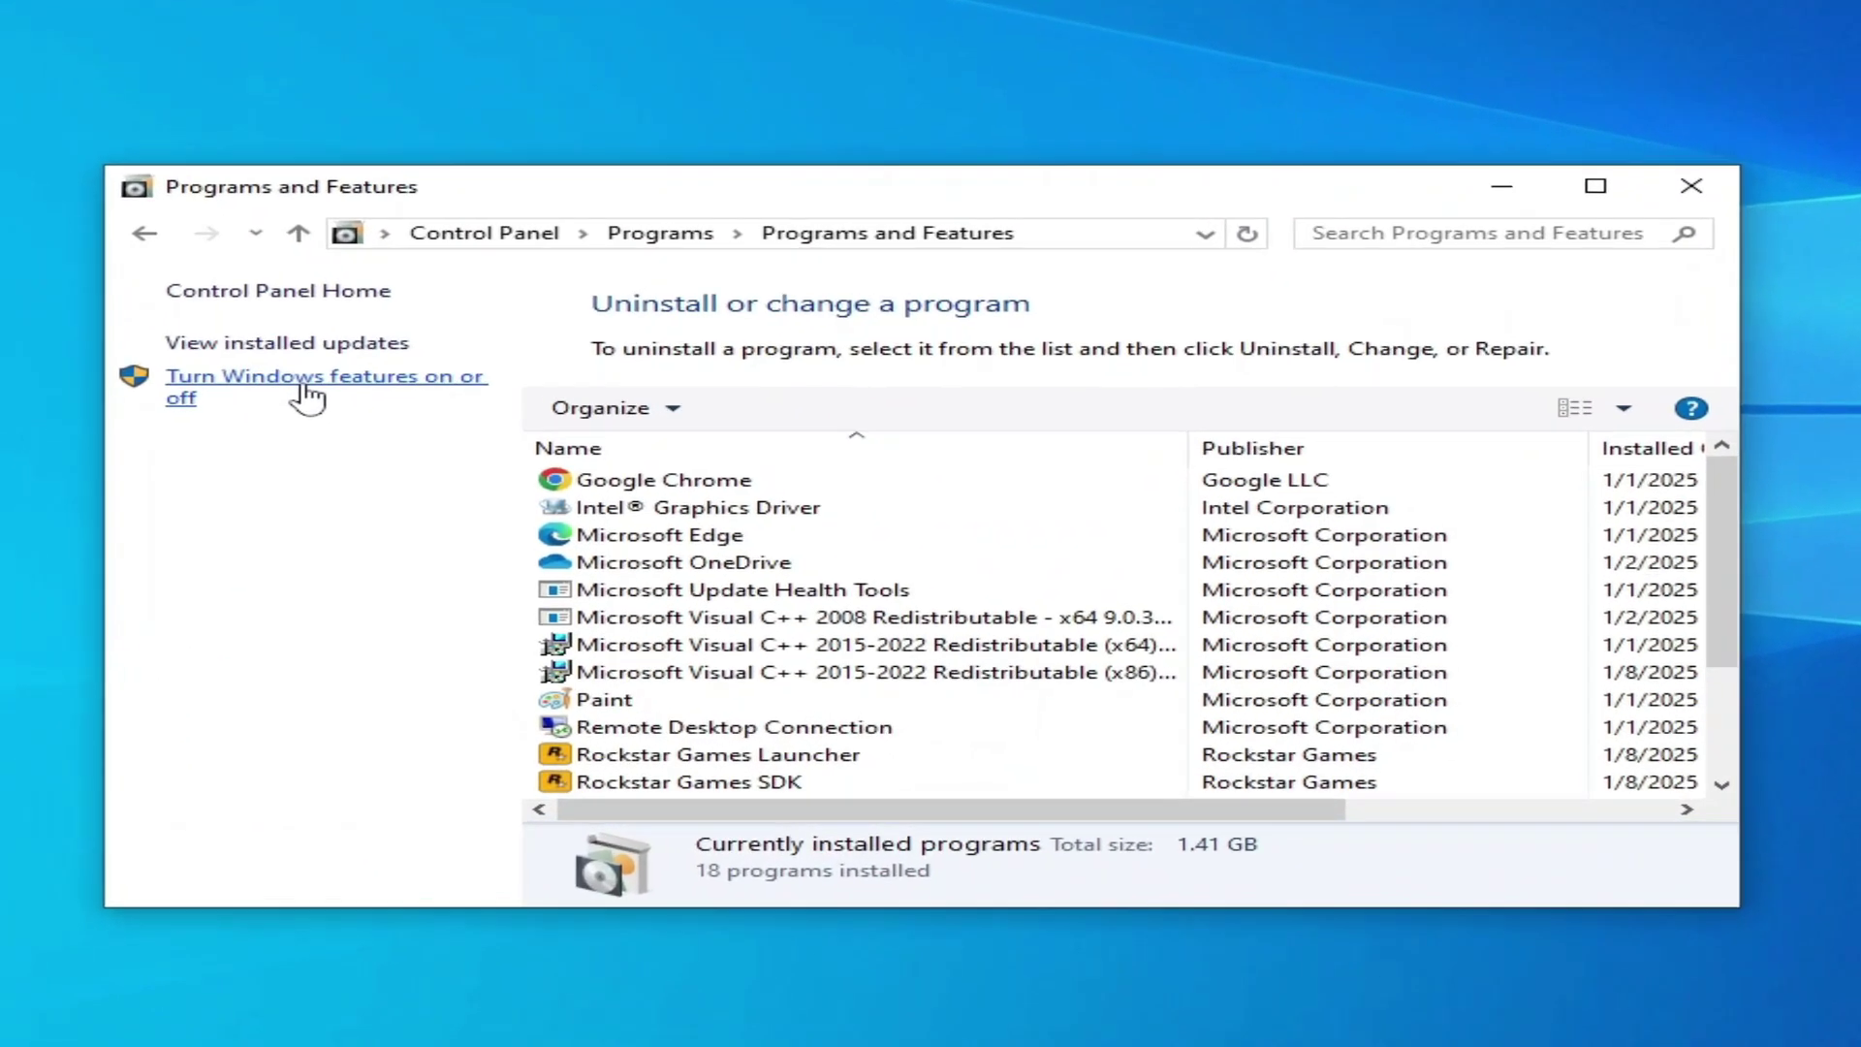
left_click(304, 413)
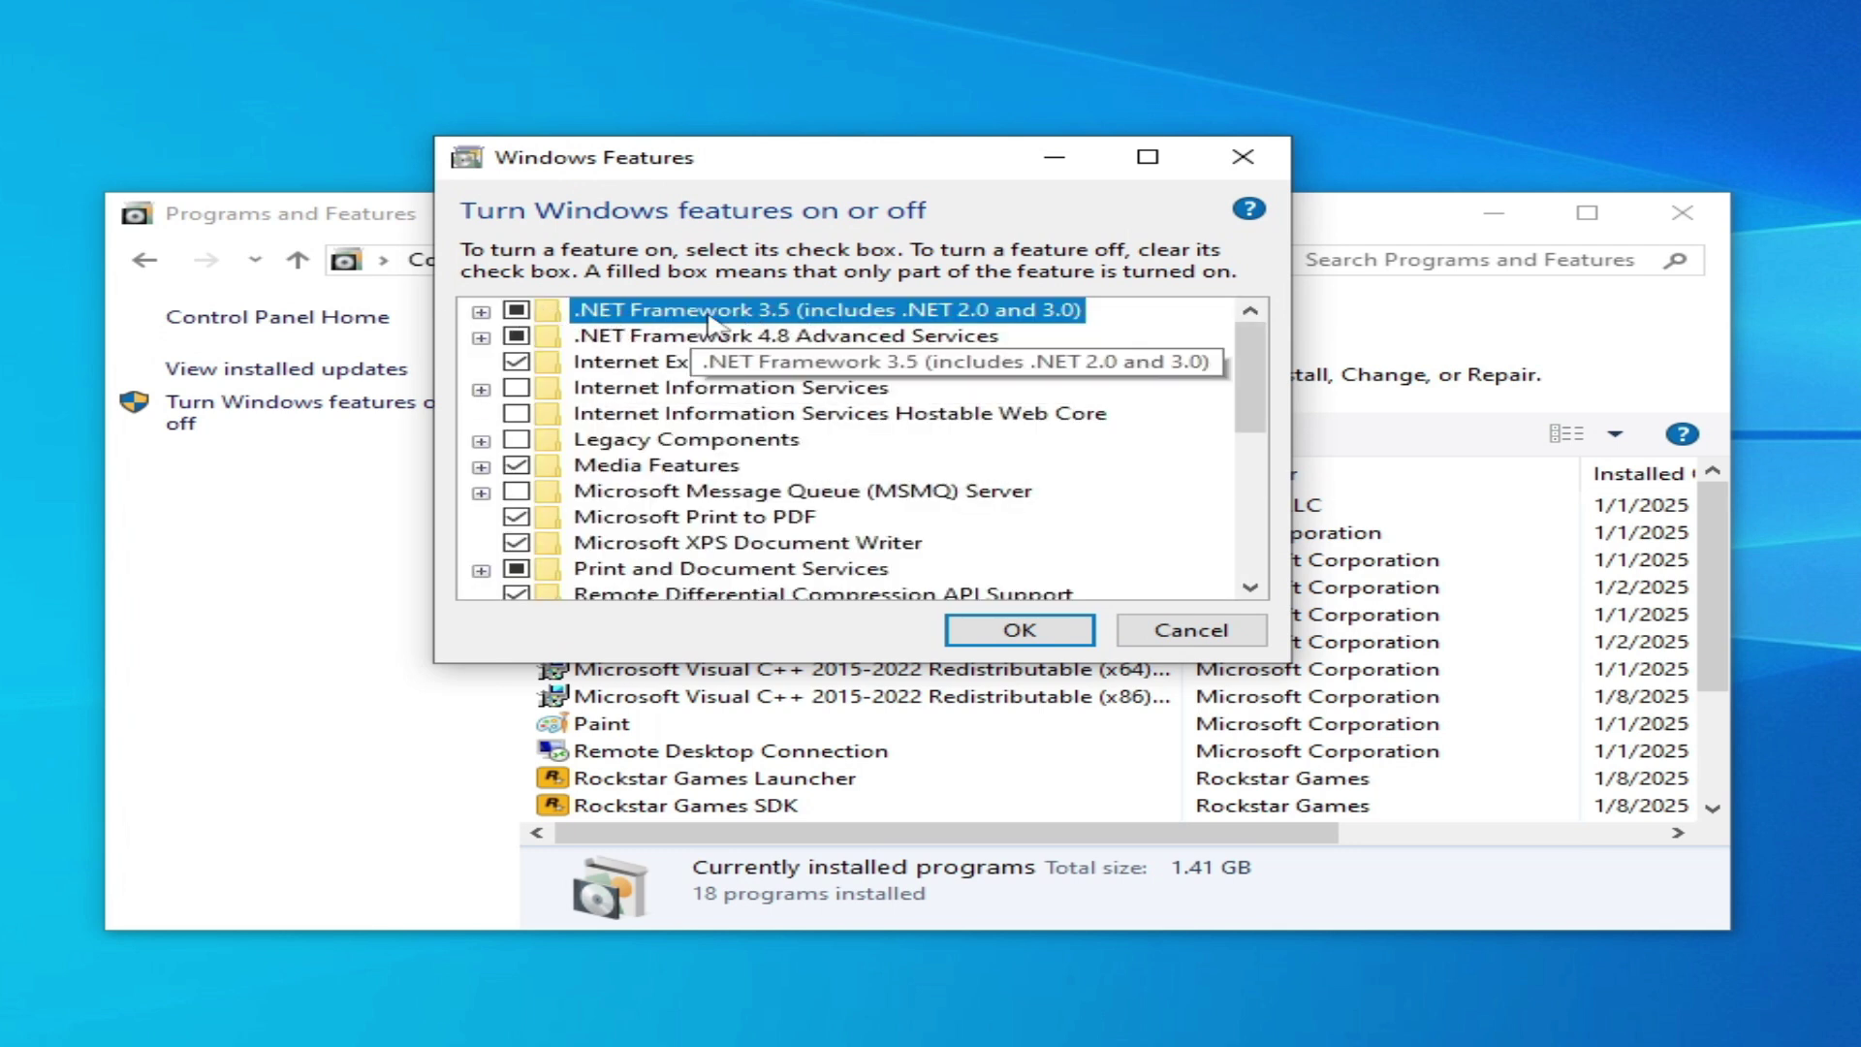
- Confirm .NET Framework 3.5 and let Windows Update download the required files
left_click(1013, 632)
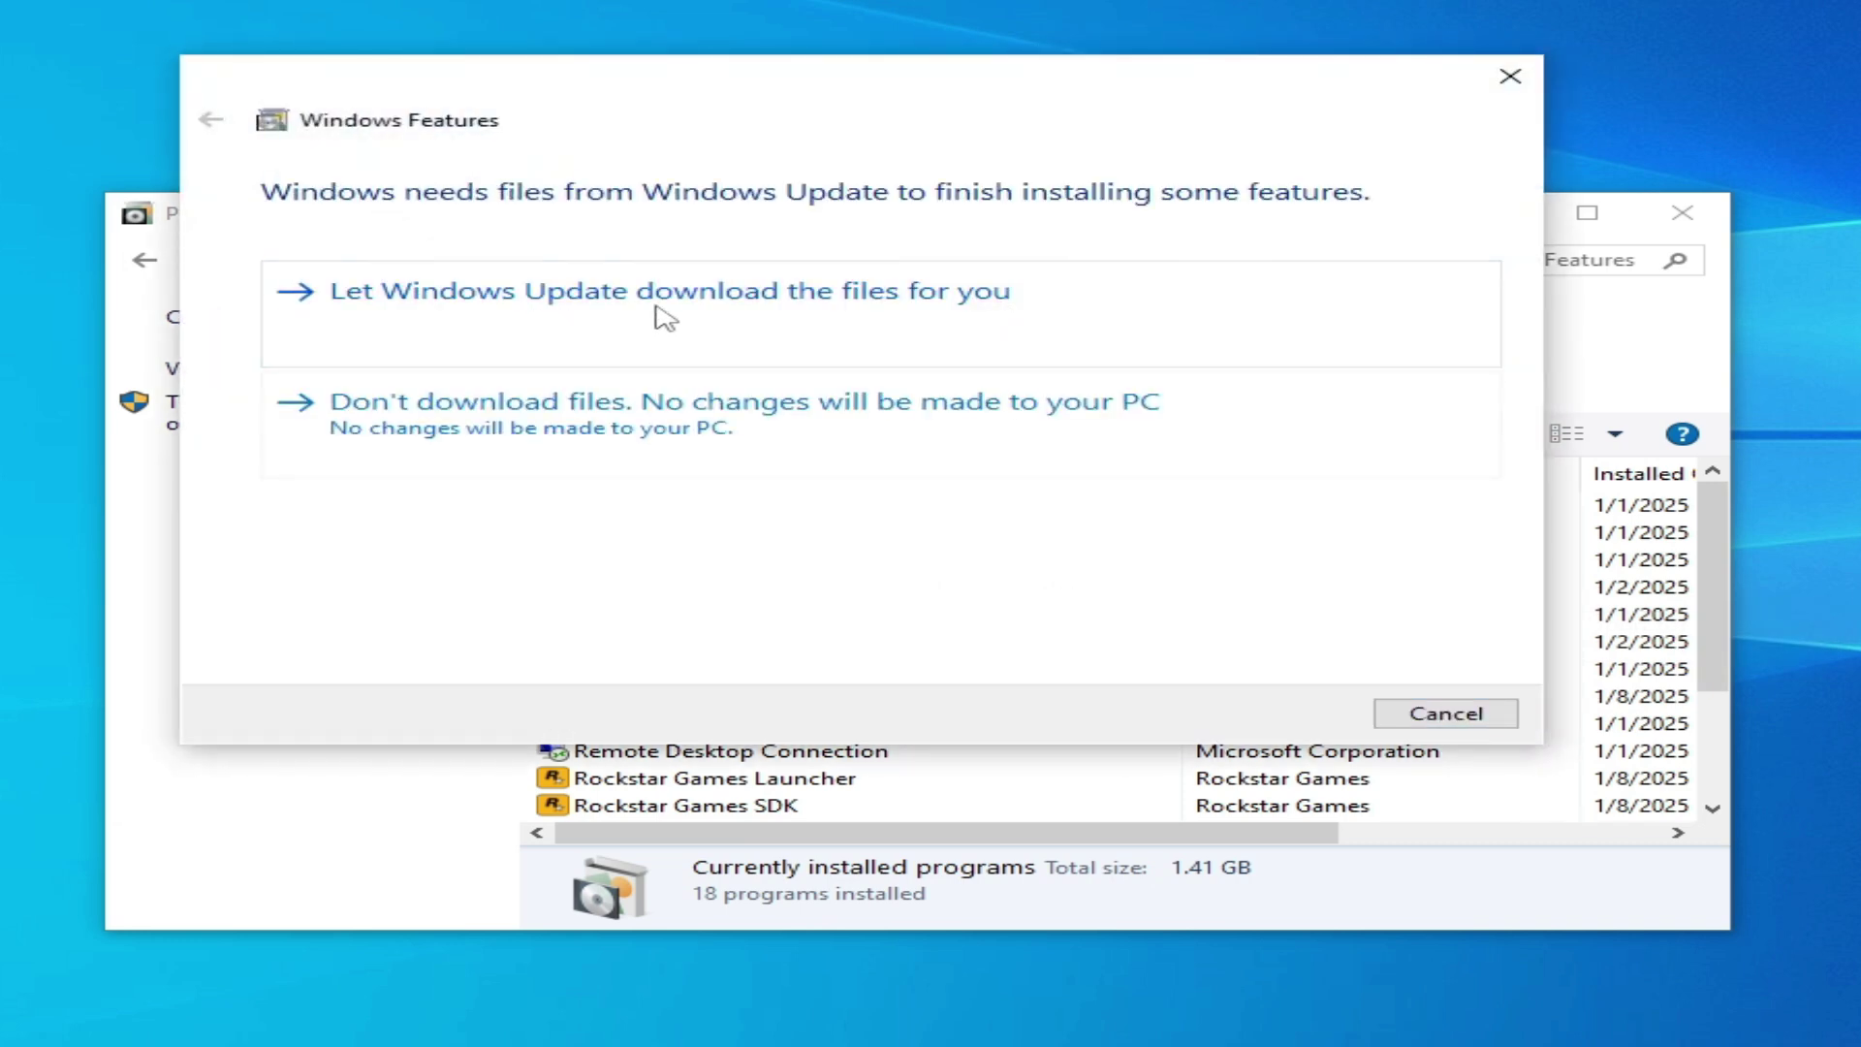
left_click(479, 309)
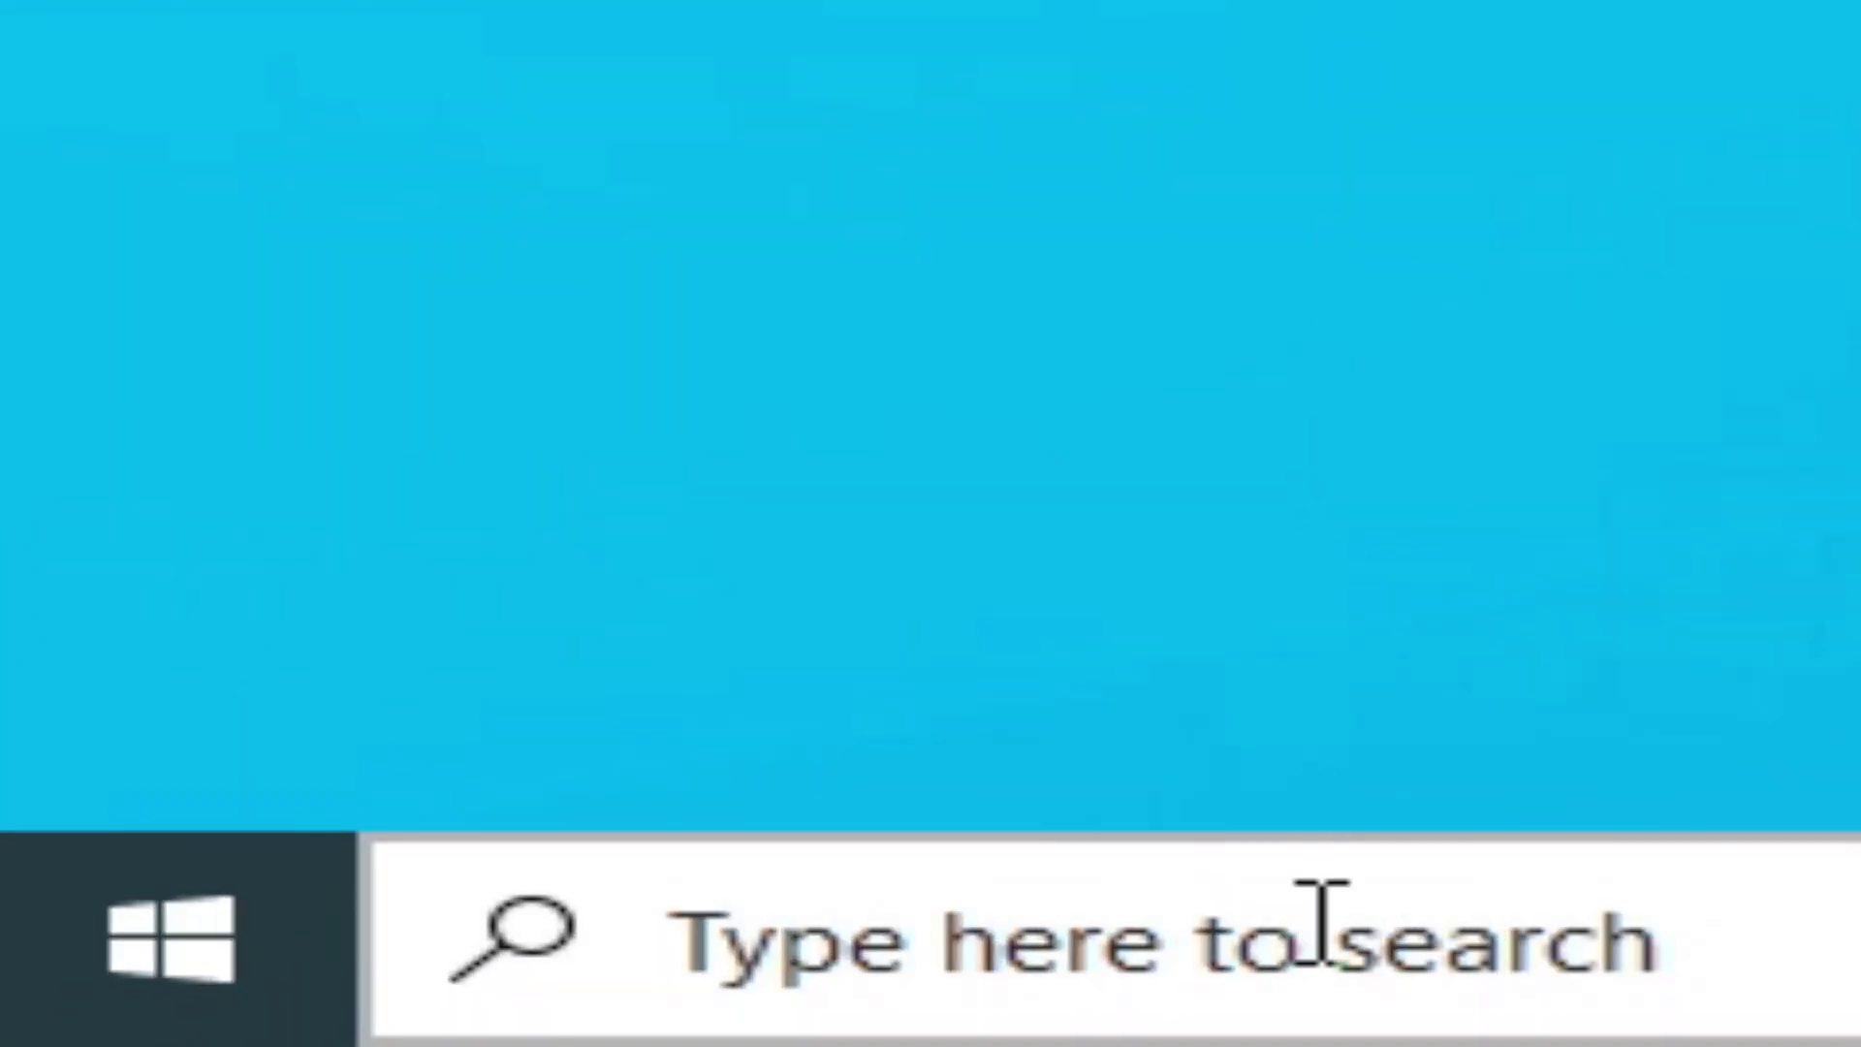
- Search for 'dxdiag' and launch the DirectX Diagnostic Tool
left_click(1321, 925)
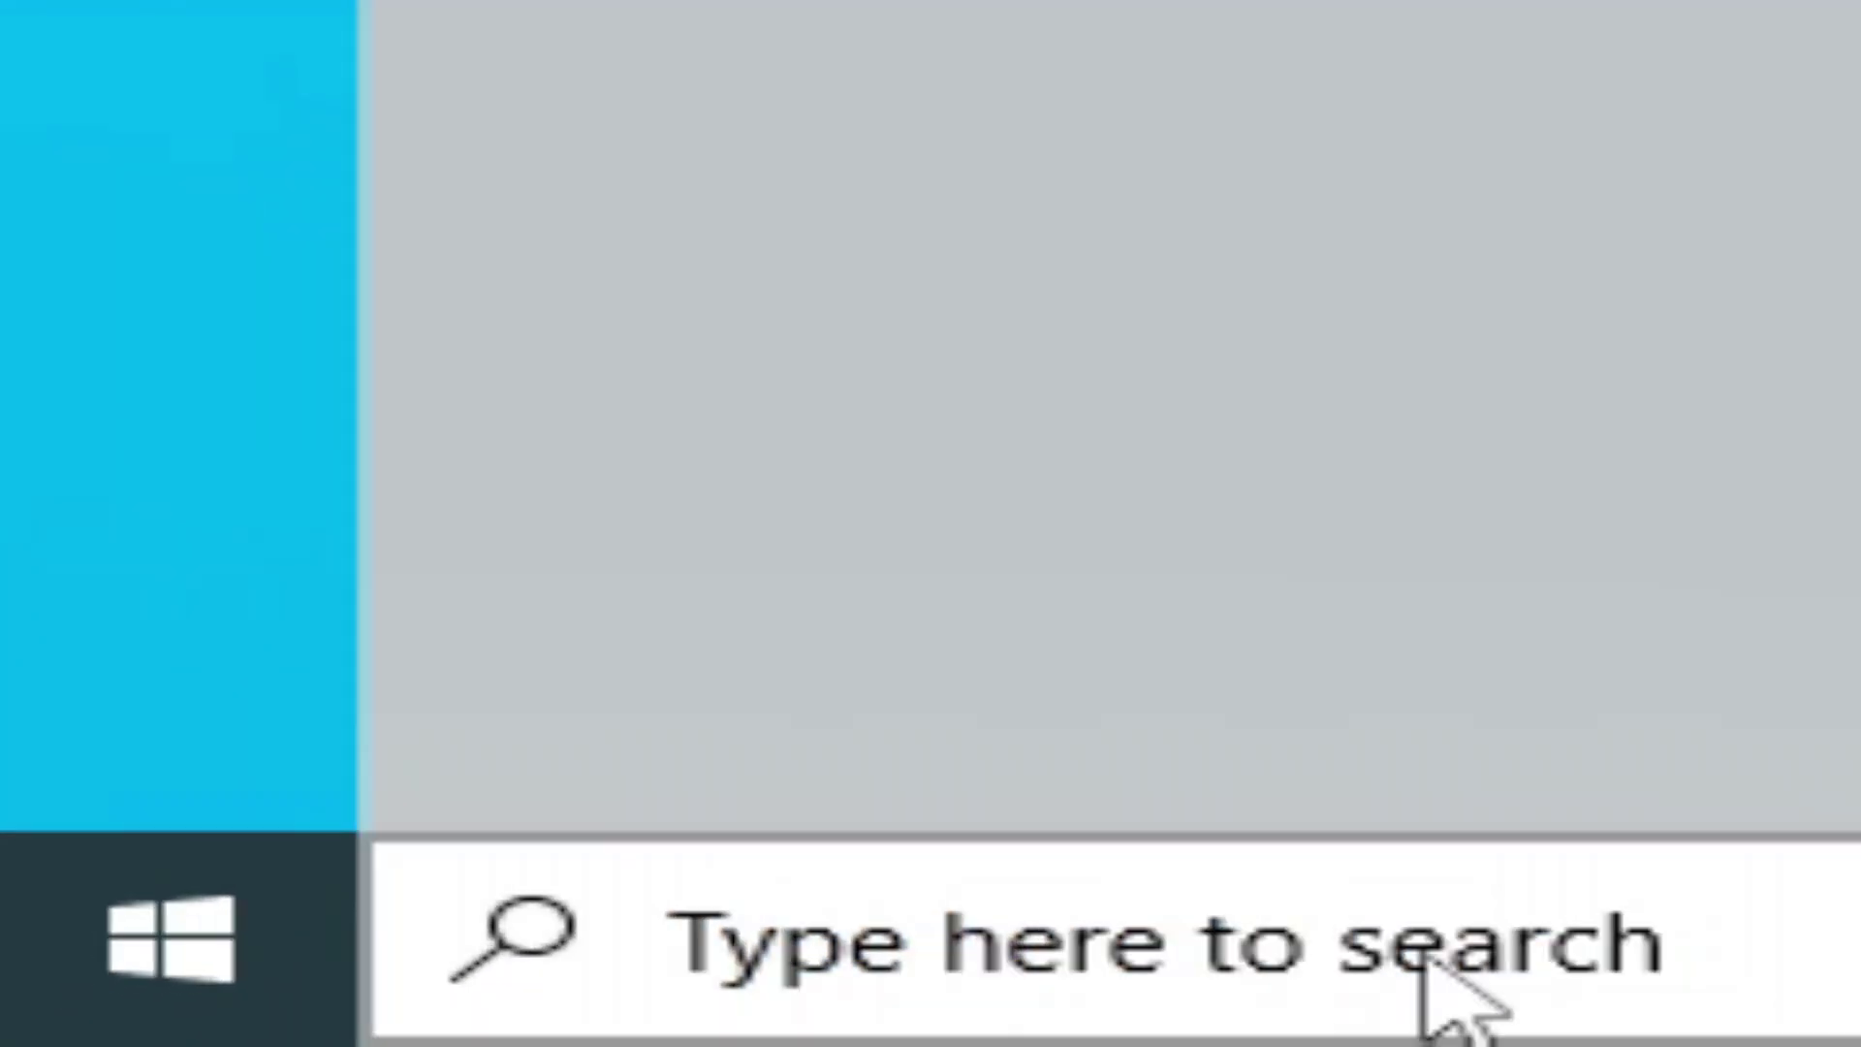
type("dxdia")
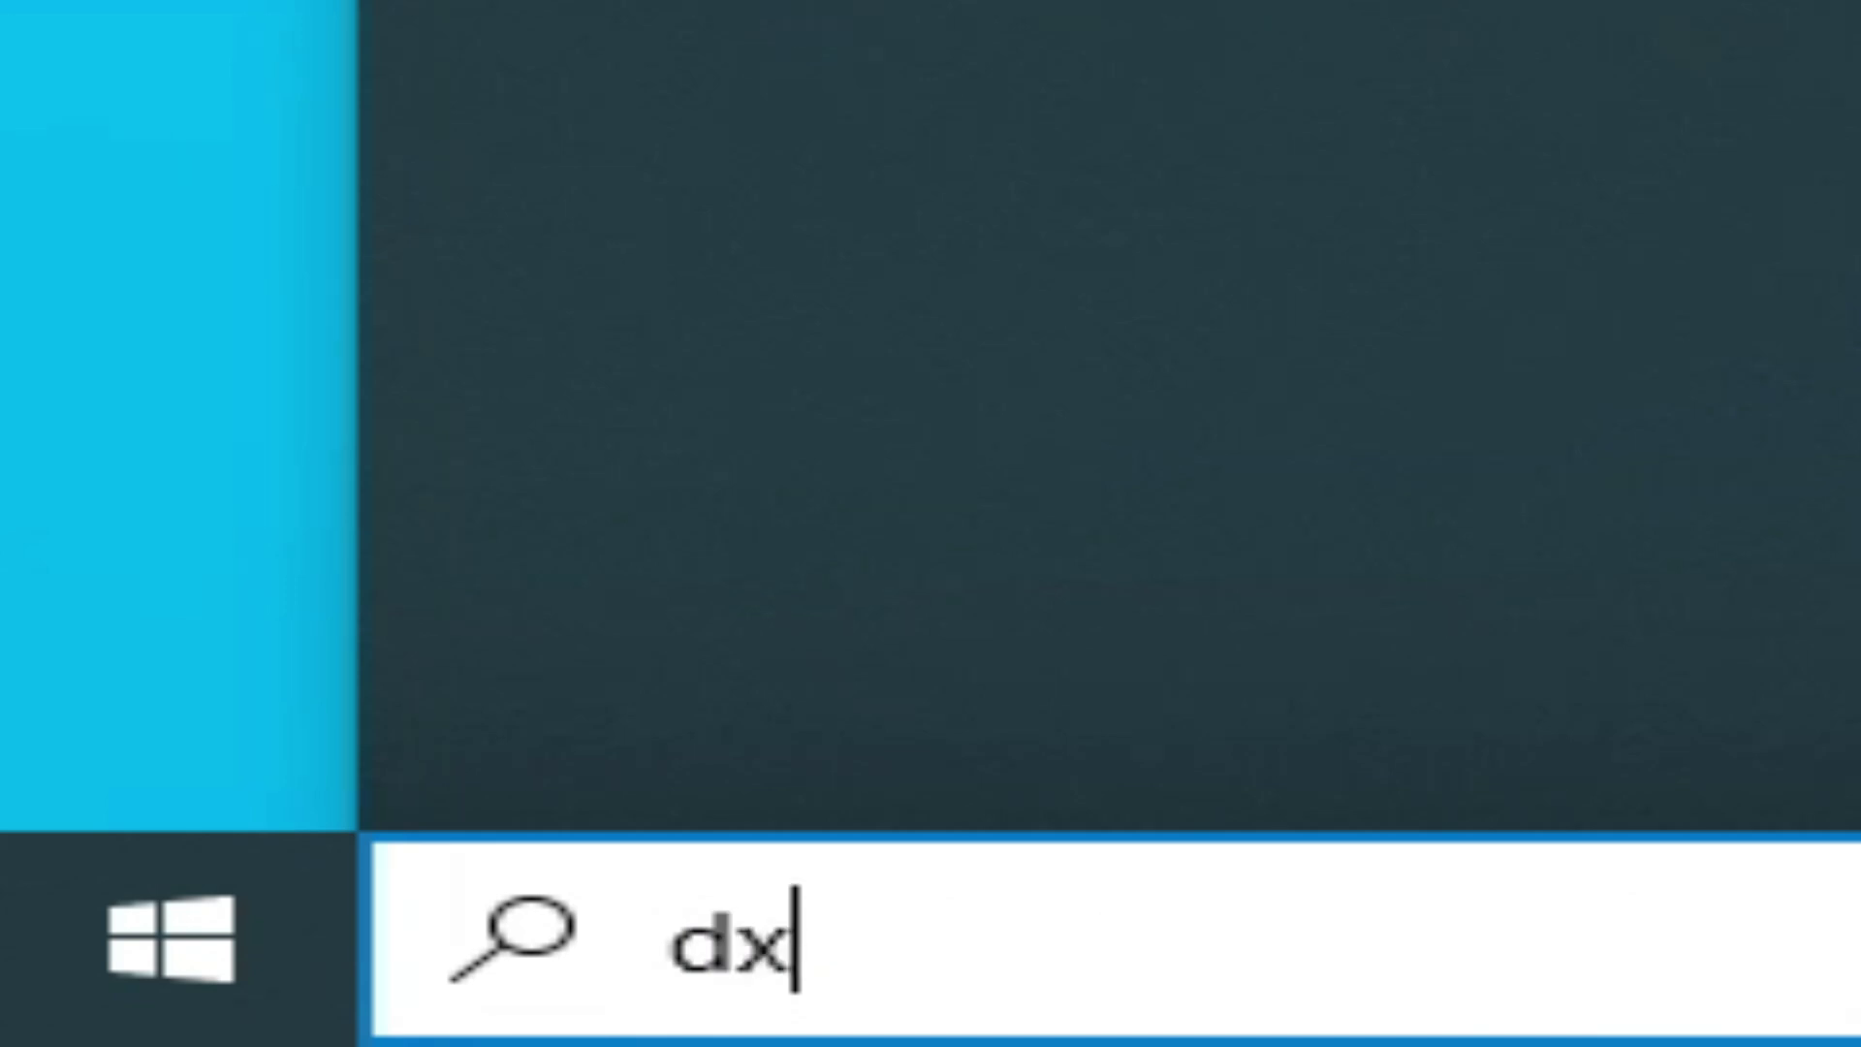
type("g")
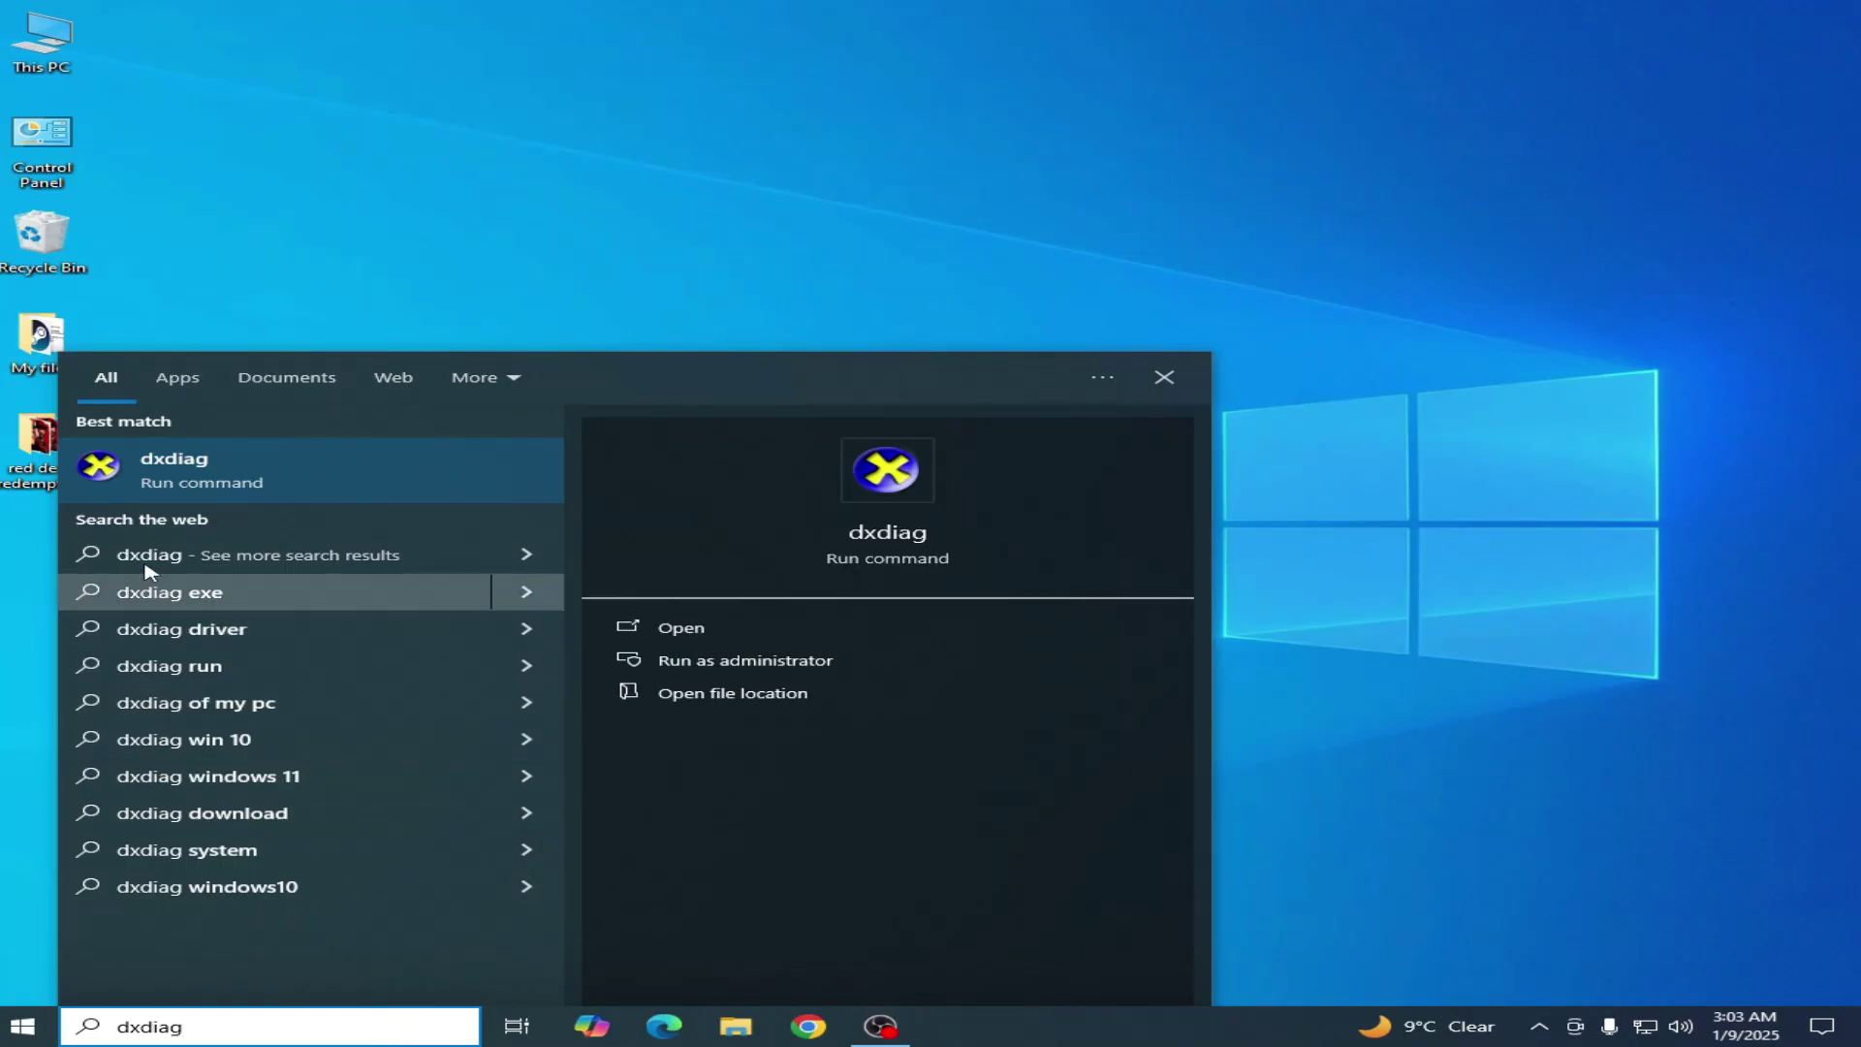
left_click(175, 479)
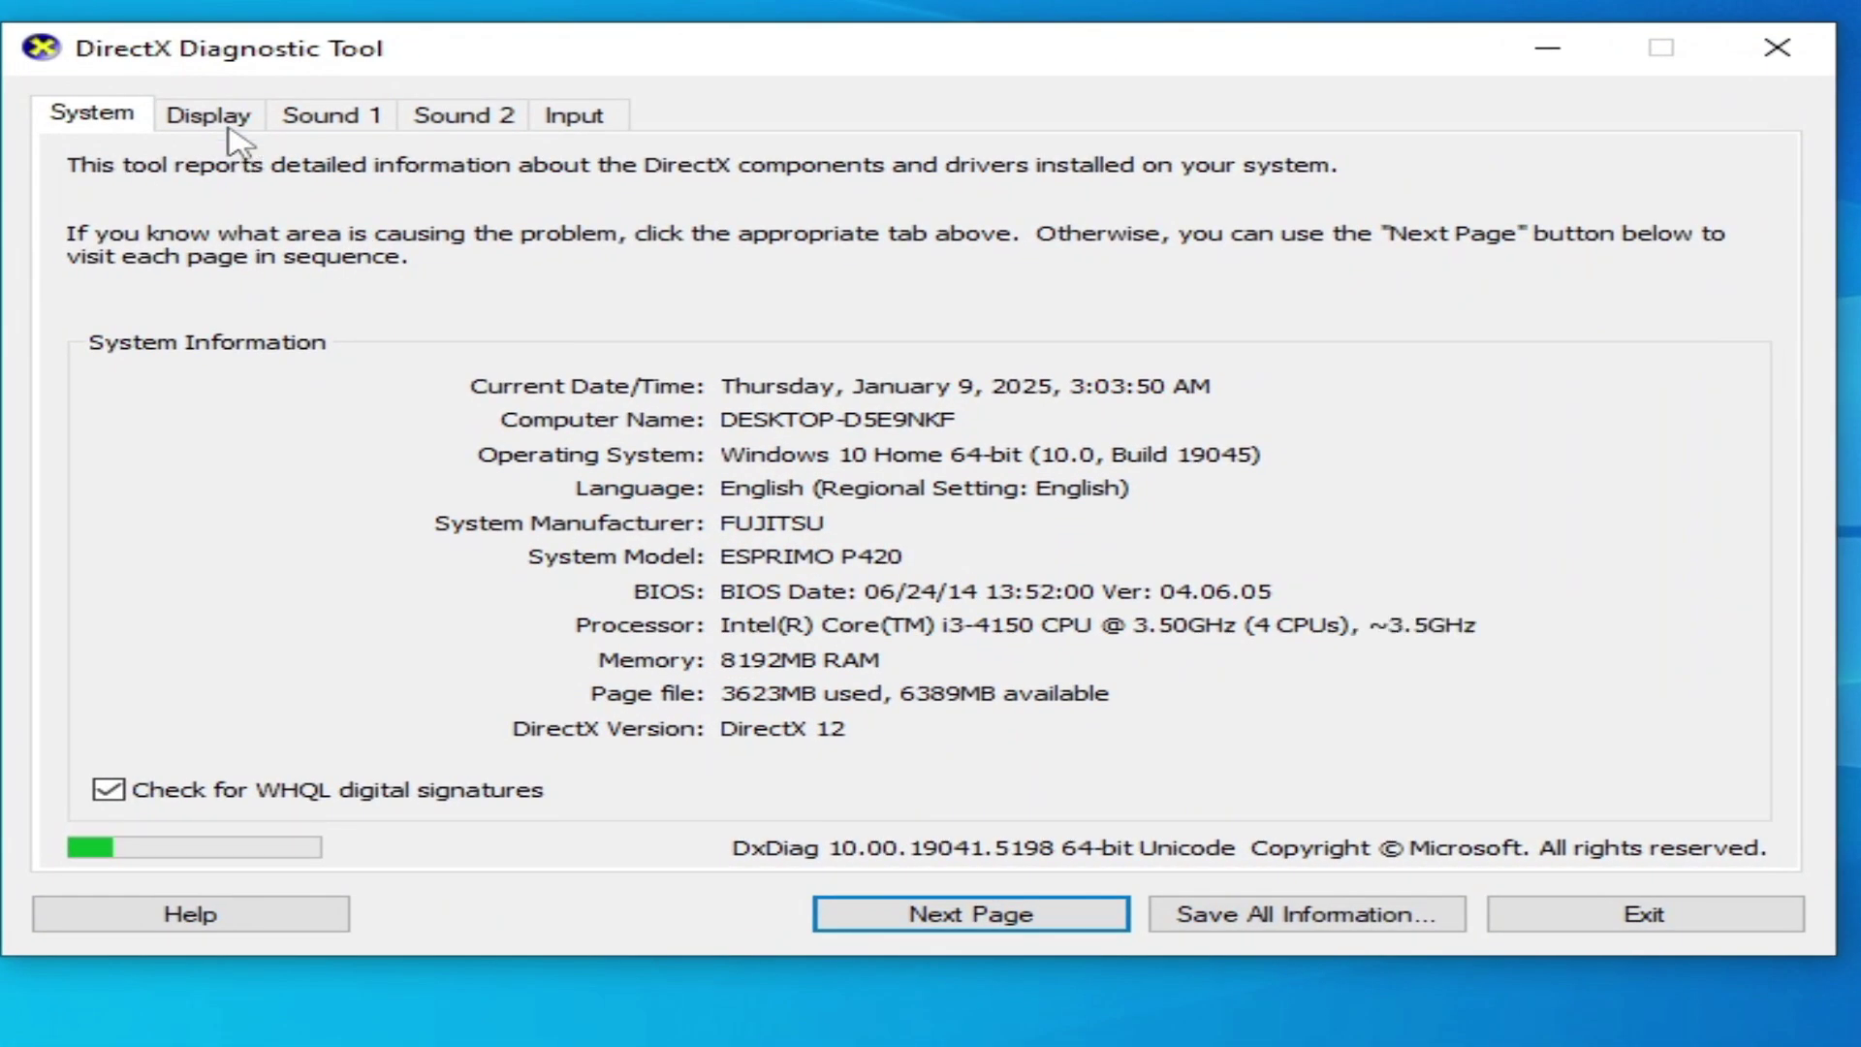
- Show the Display tab with the Intel(R) HD Graphics 4400 adapter details
left_click(231, 126)
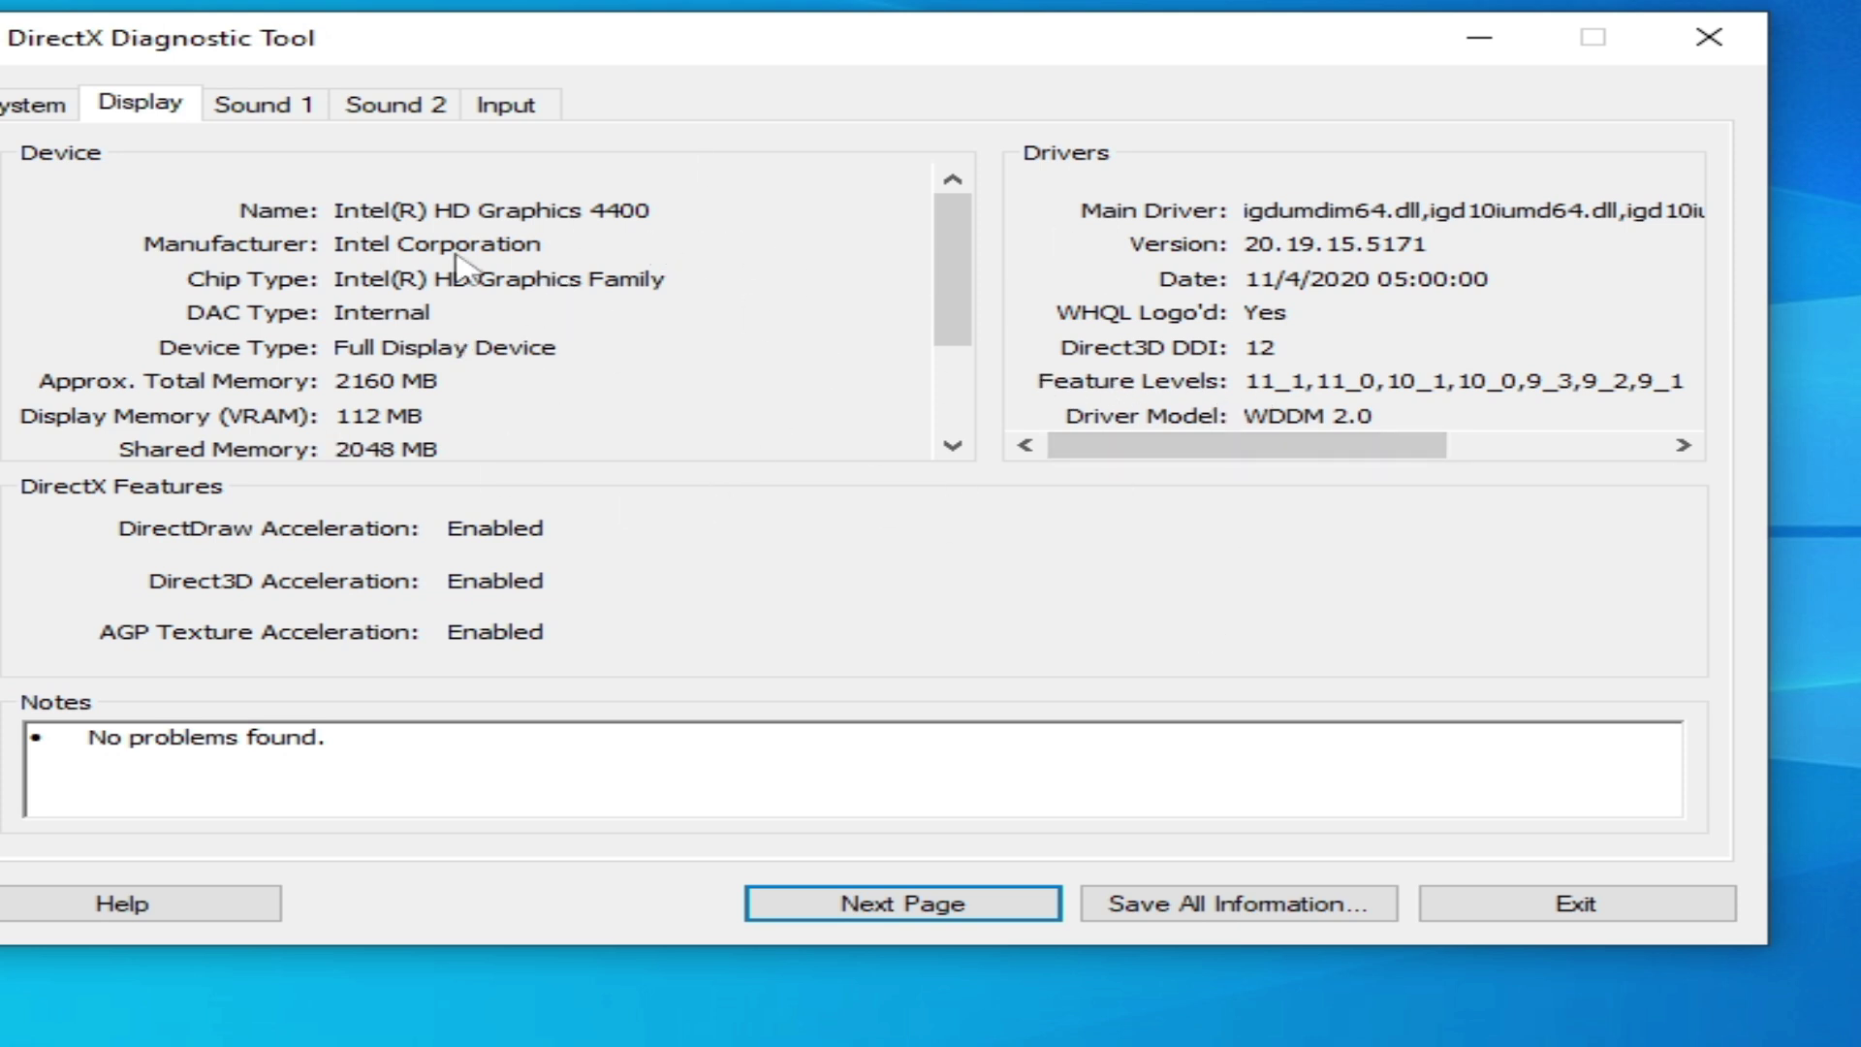
left_click(35, 104)
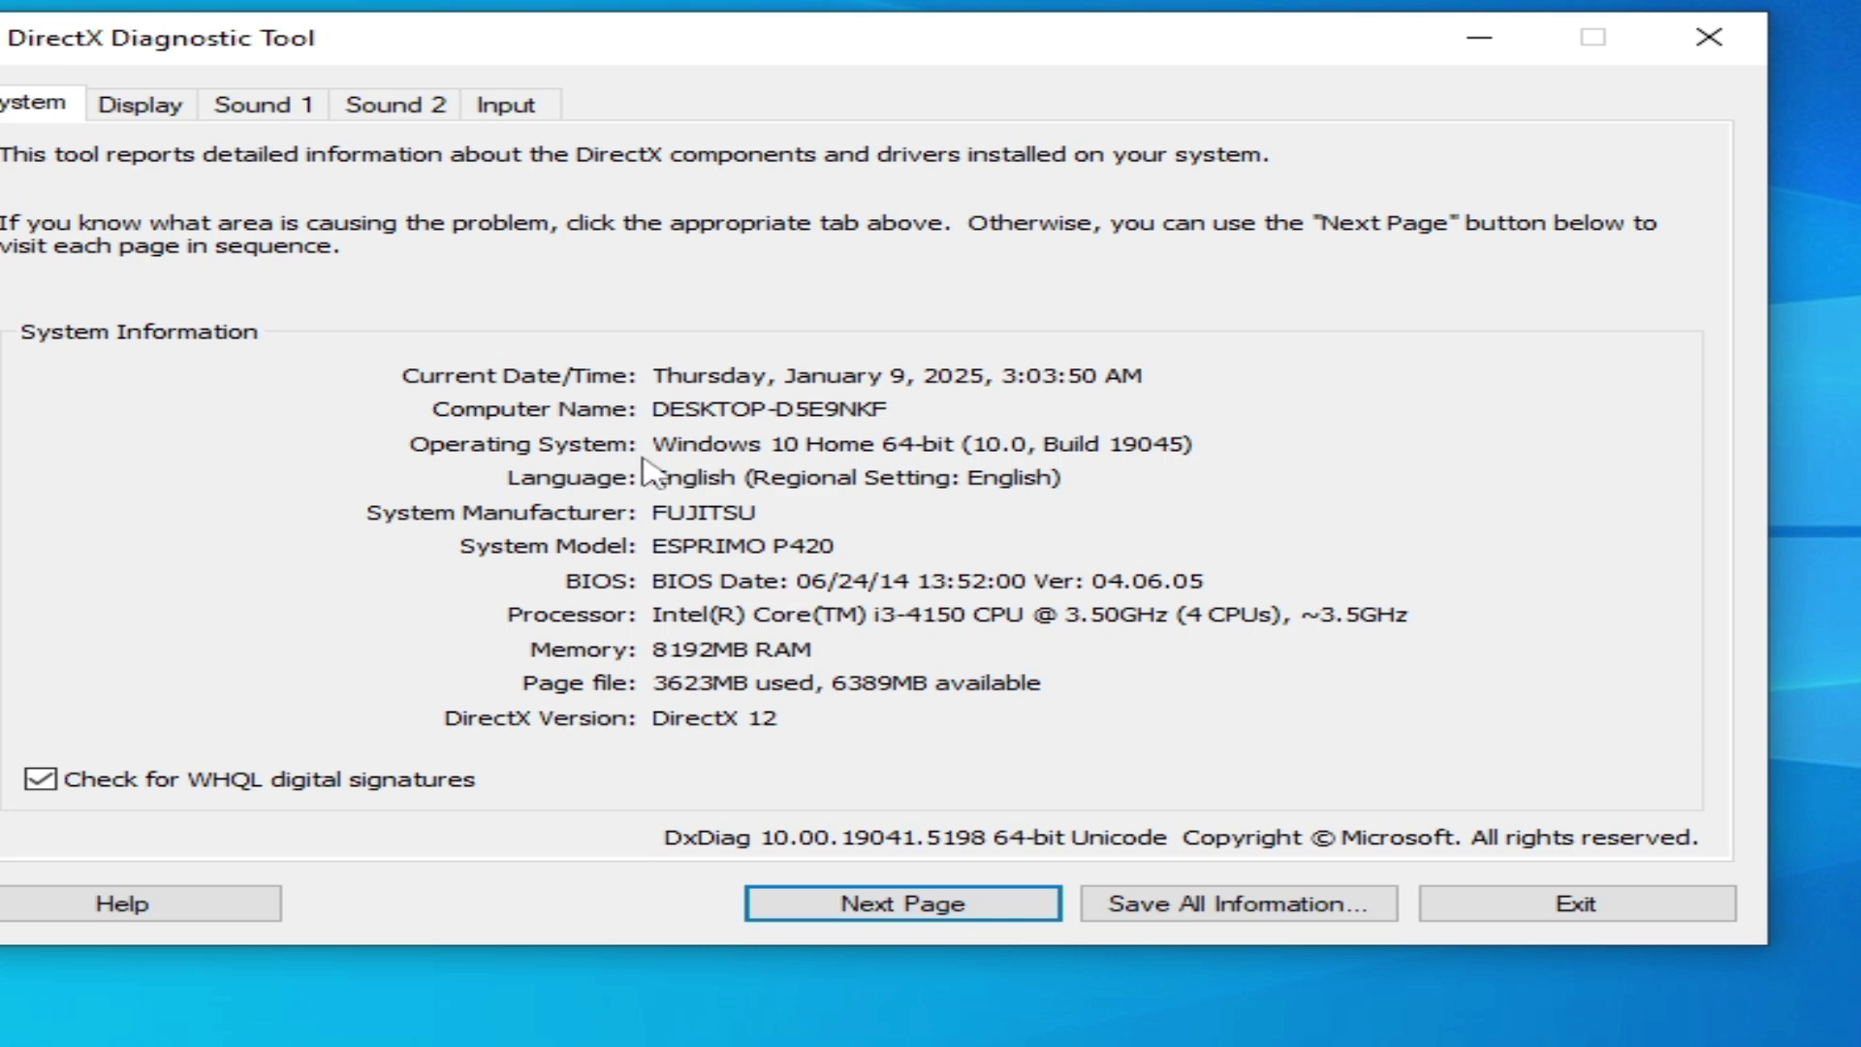
left_click(180, 110)
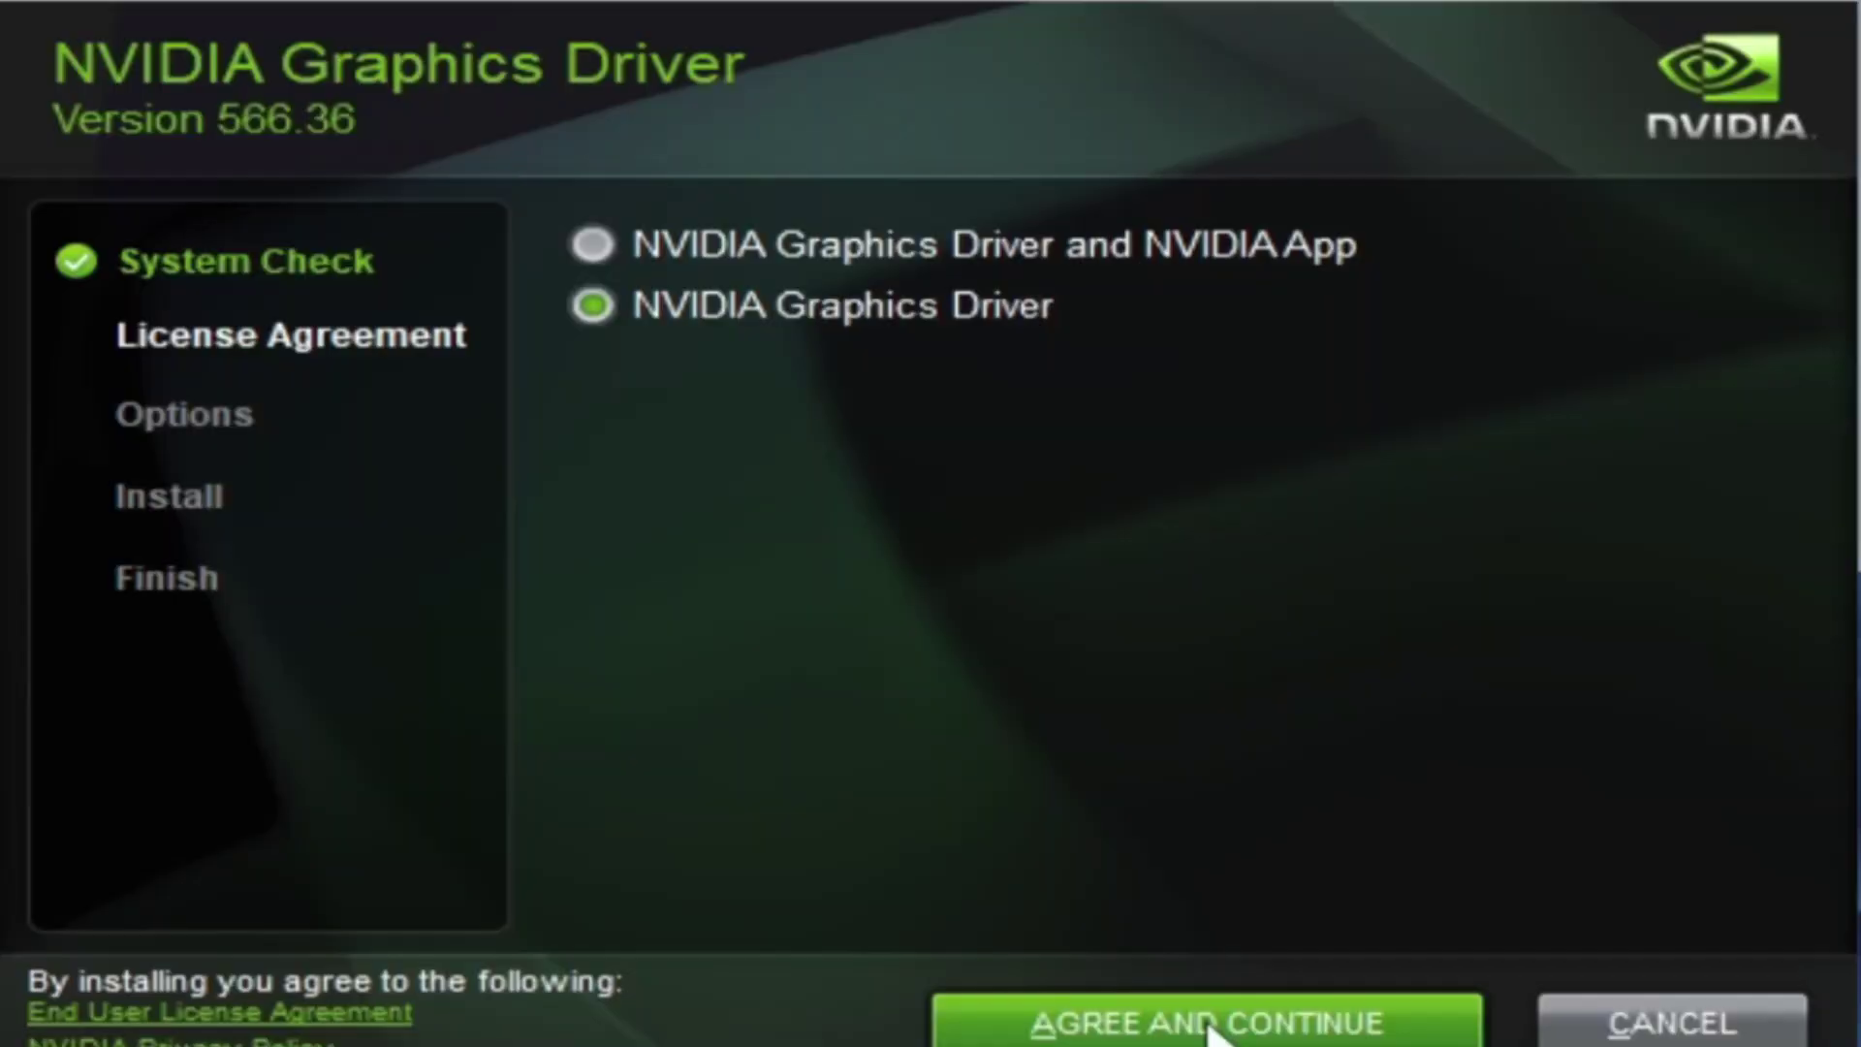
- Accept the NVIDIA license and continue with the Custom (Advanced) installation
left_click(1207, 1027)
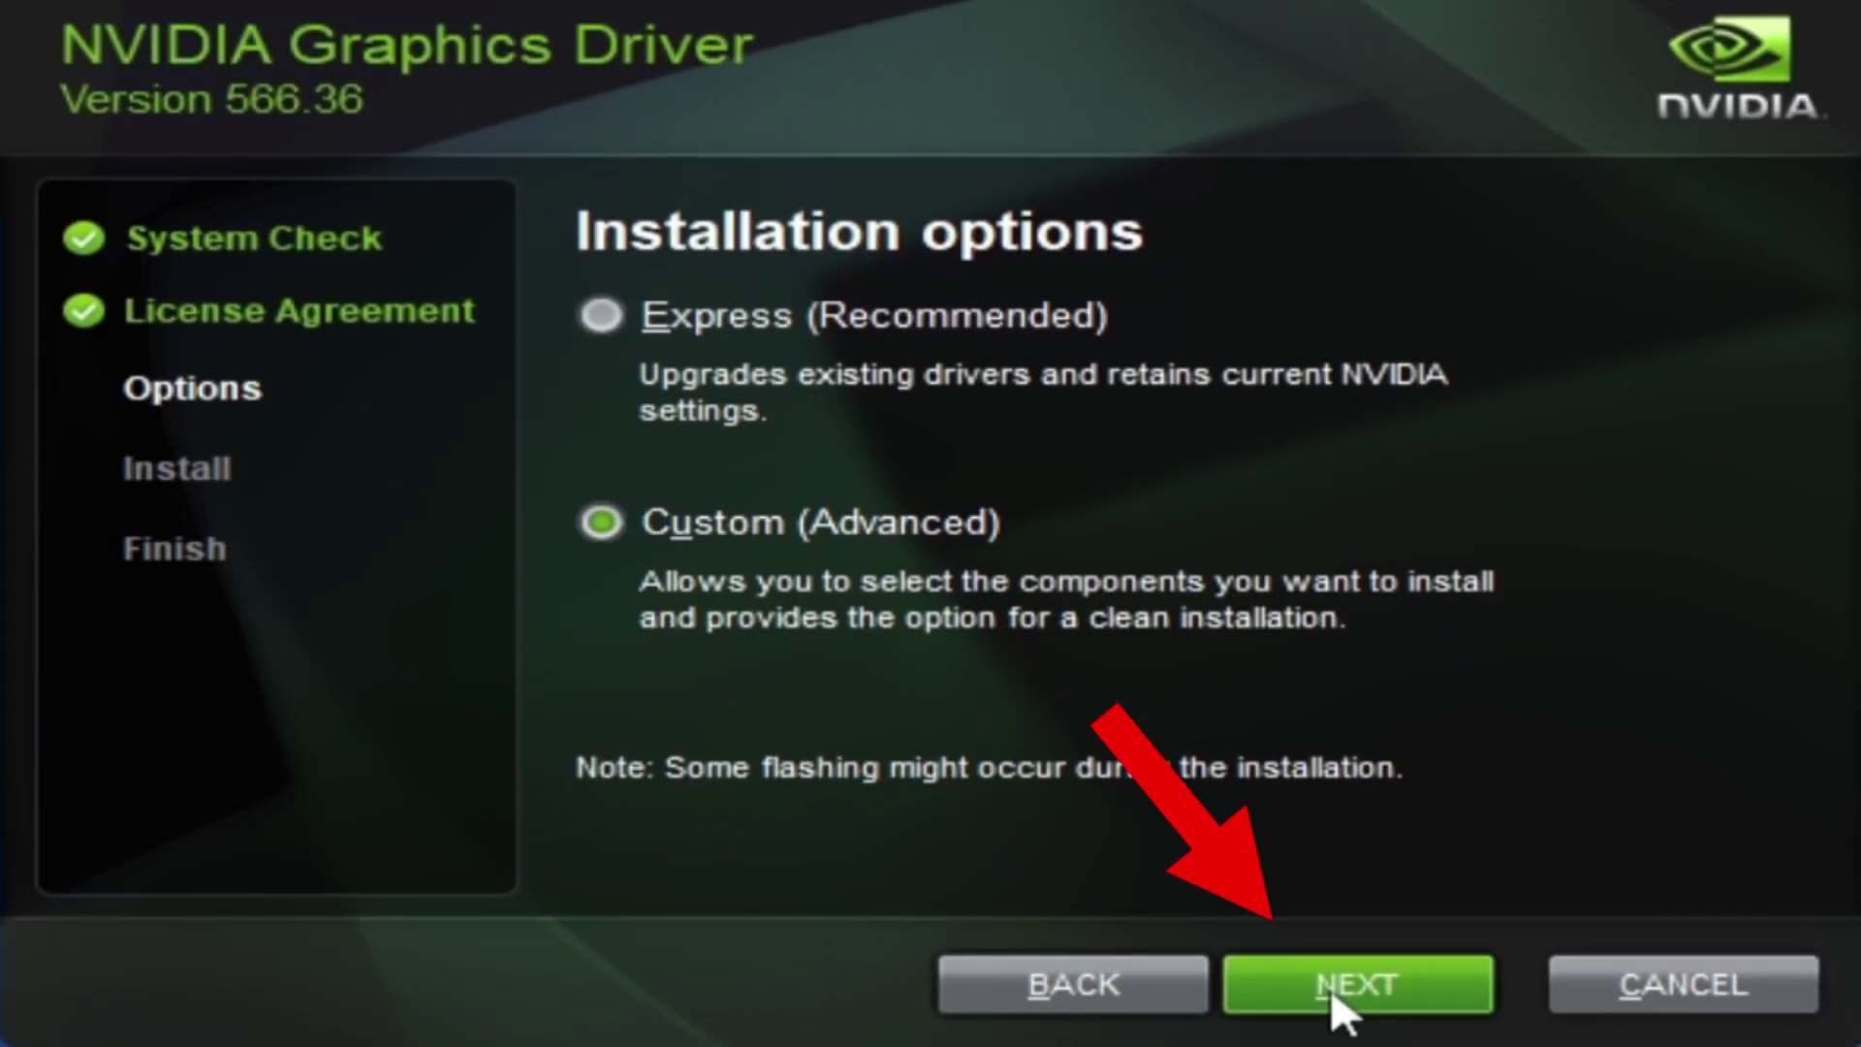
left_click(1335, 999)
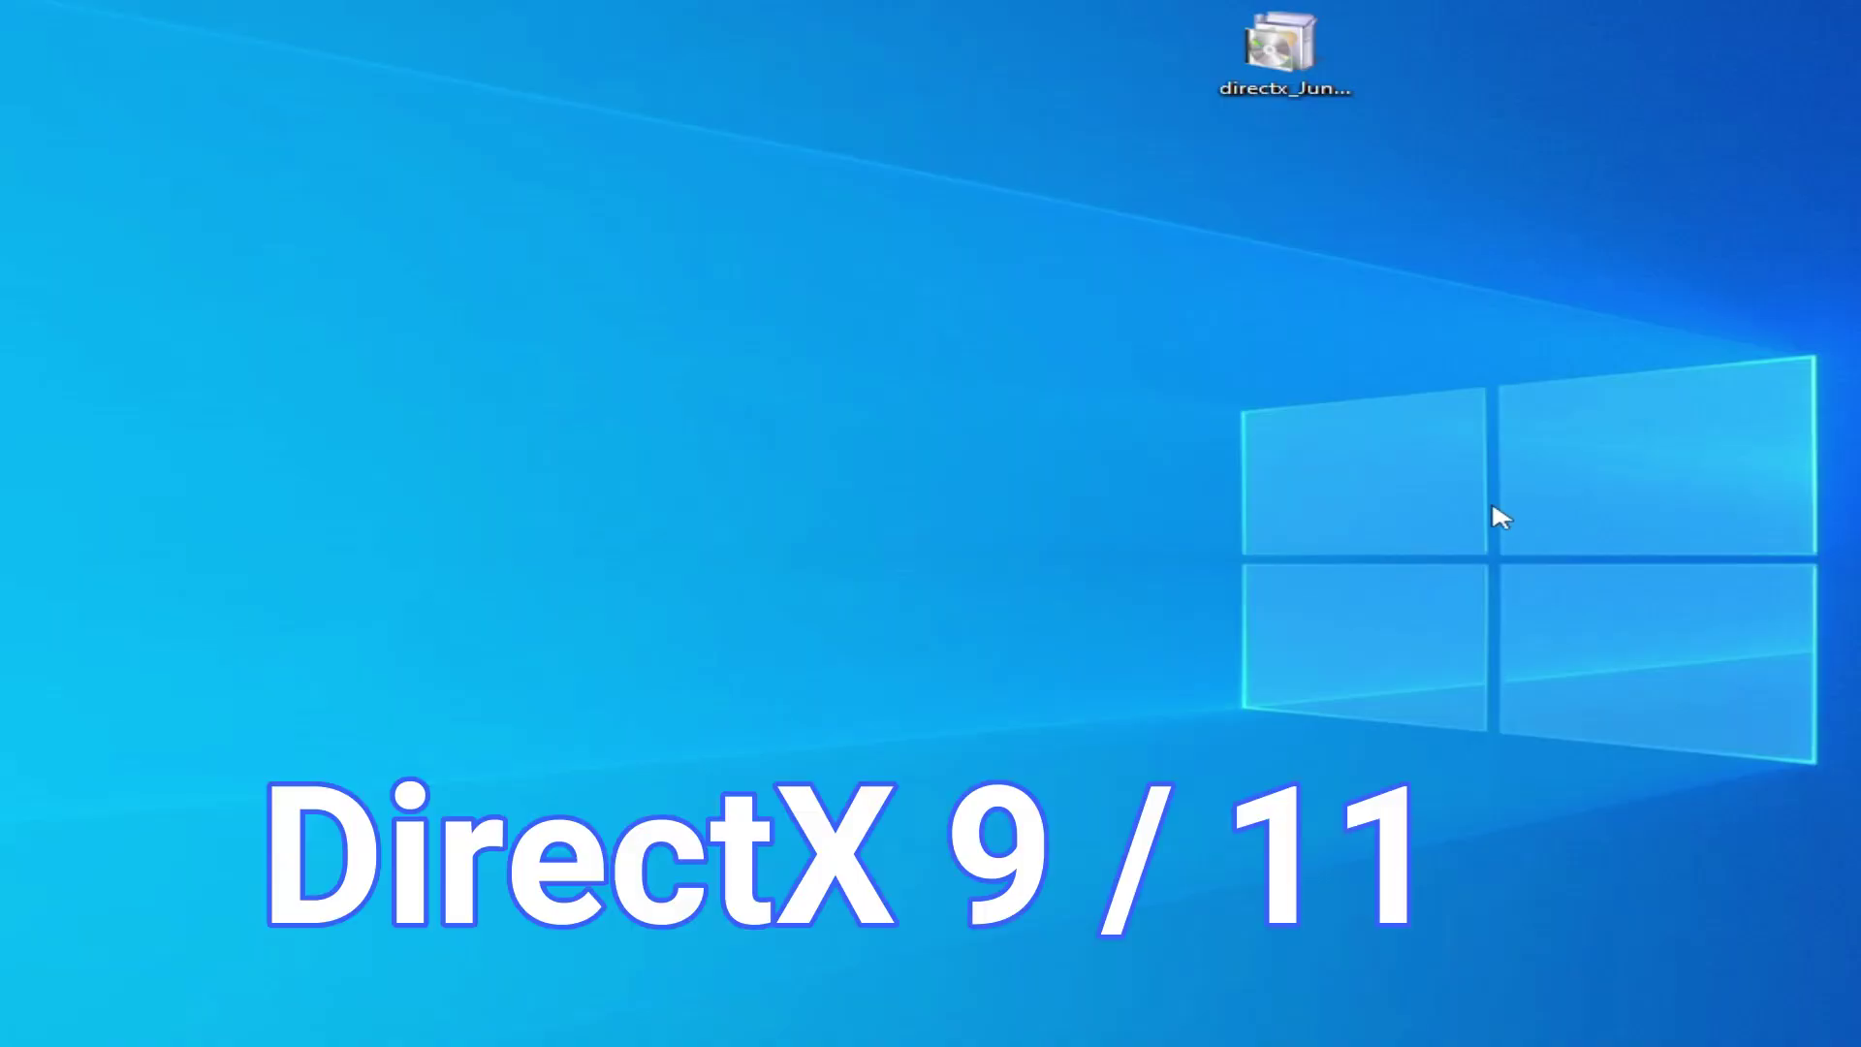
- Run the DirectX June 2010 redistributable as administrator and accept its license terms
left_click_drag(1284, 78, 1015, 381)
right_click(1002, 341)
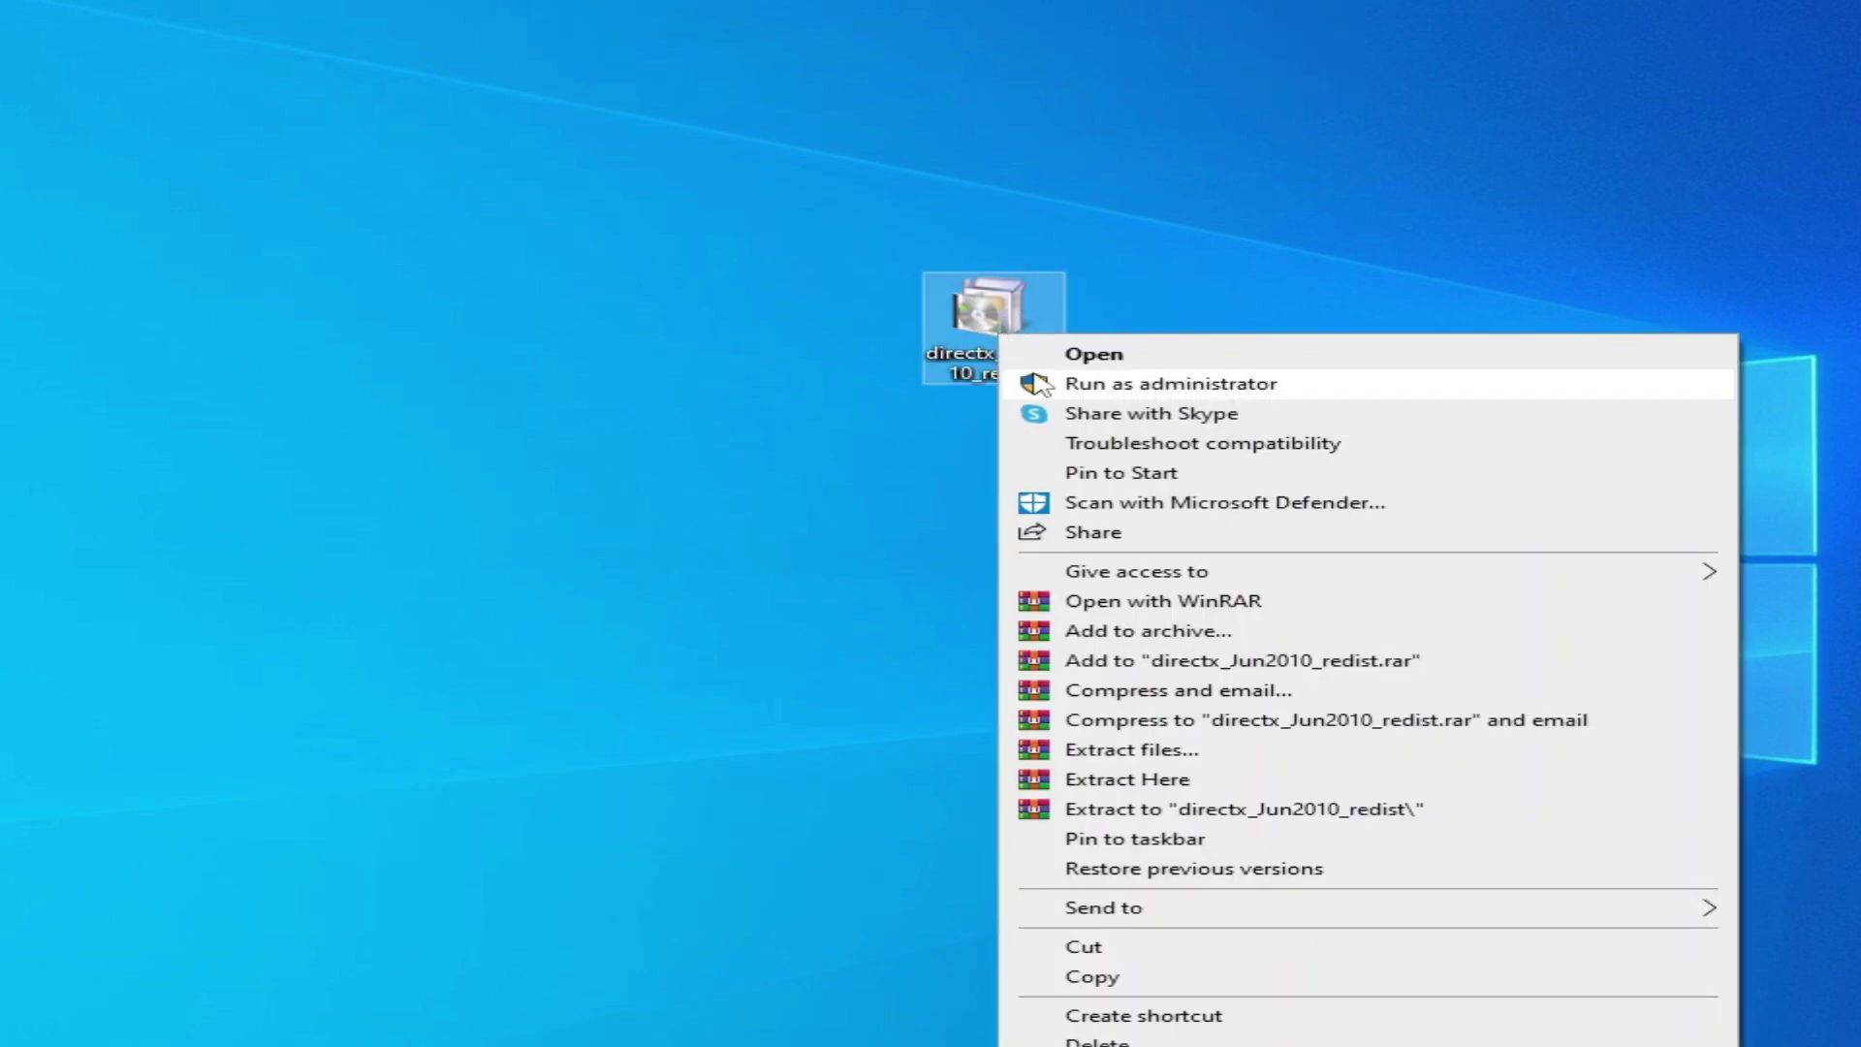
left_click(1094, 359)
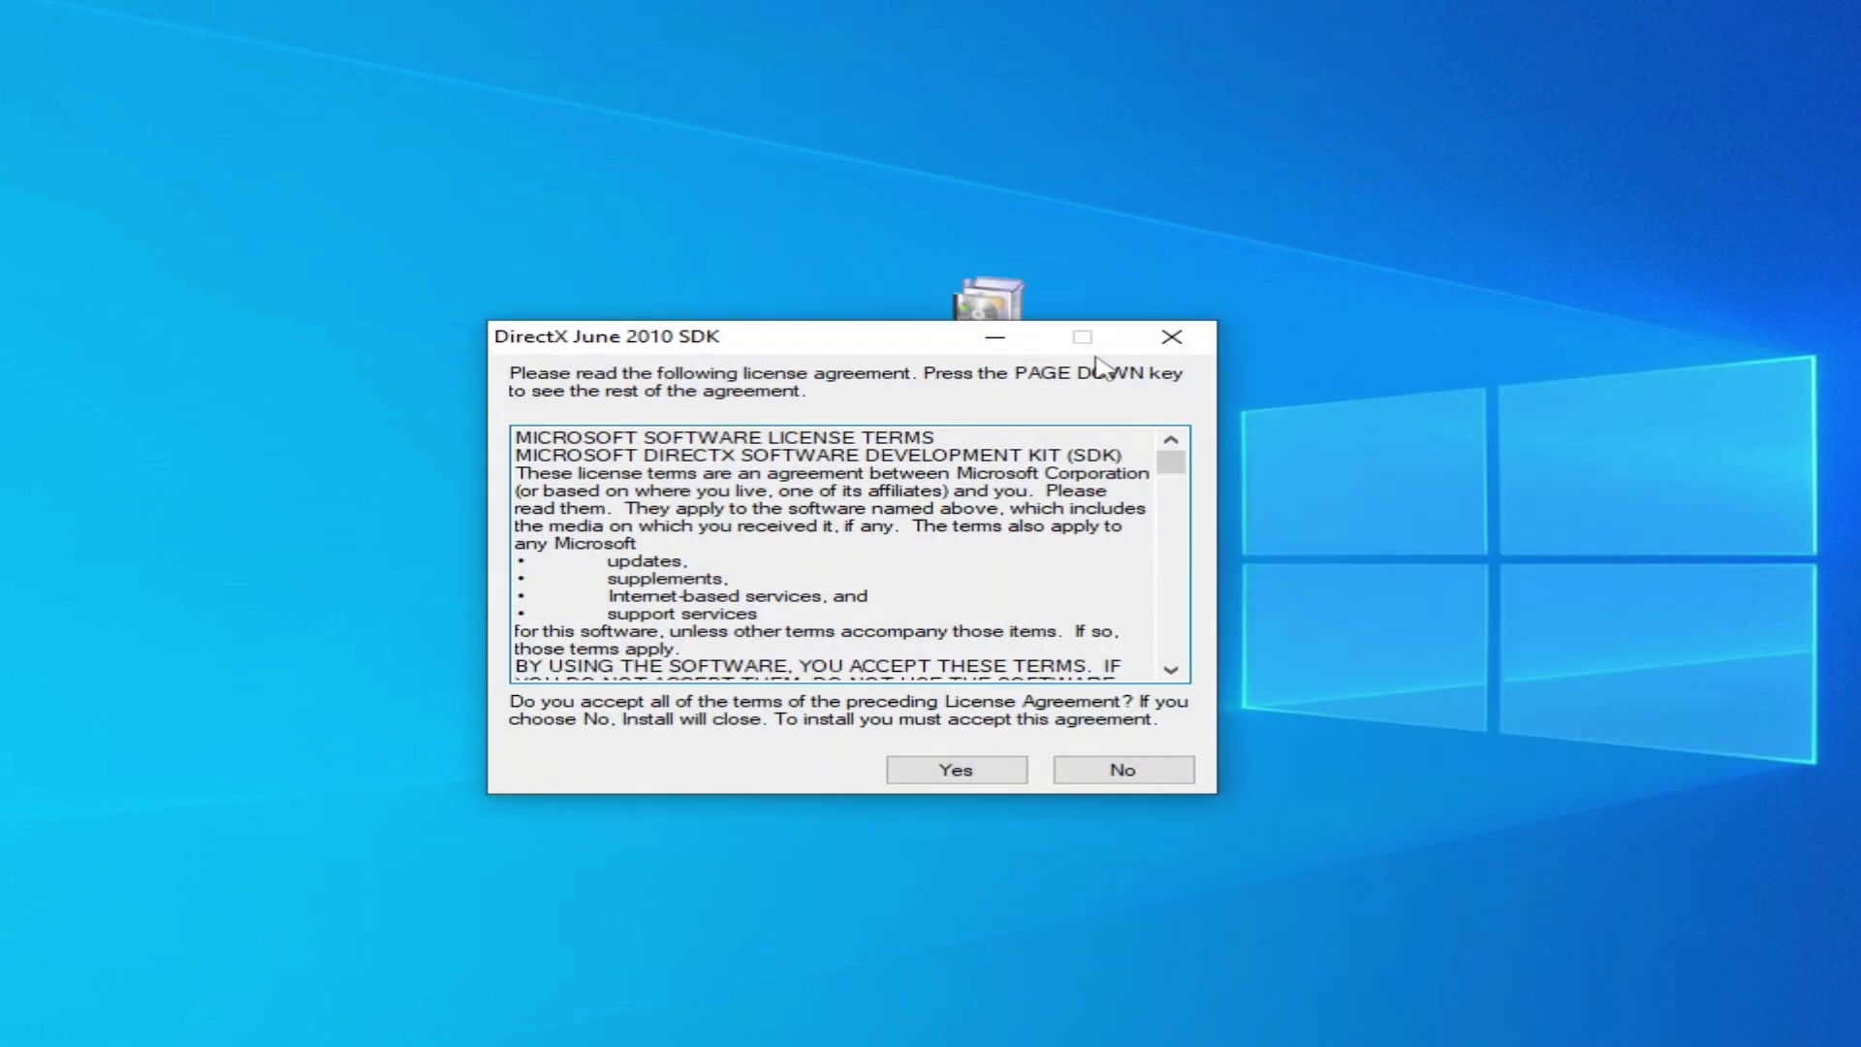
left_click(936, 769)
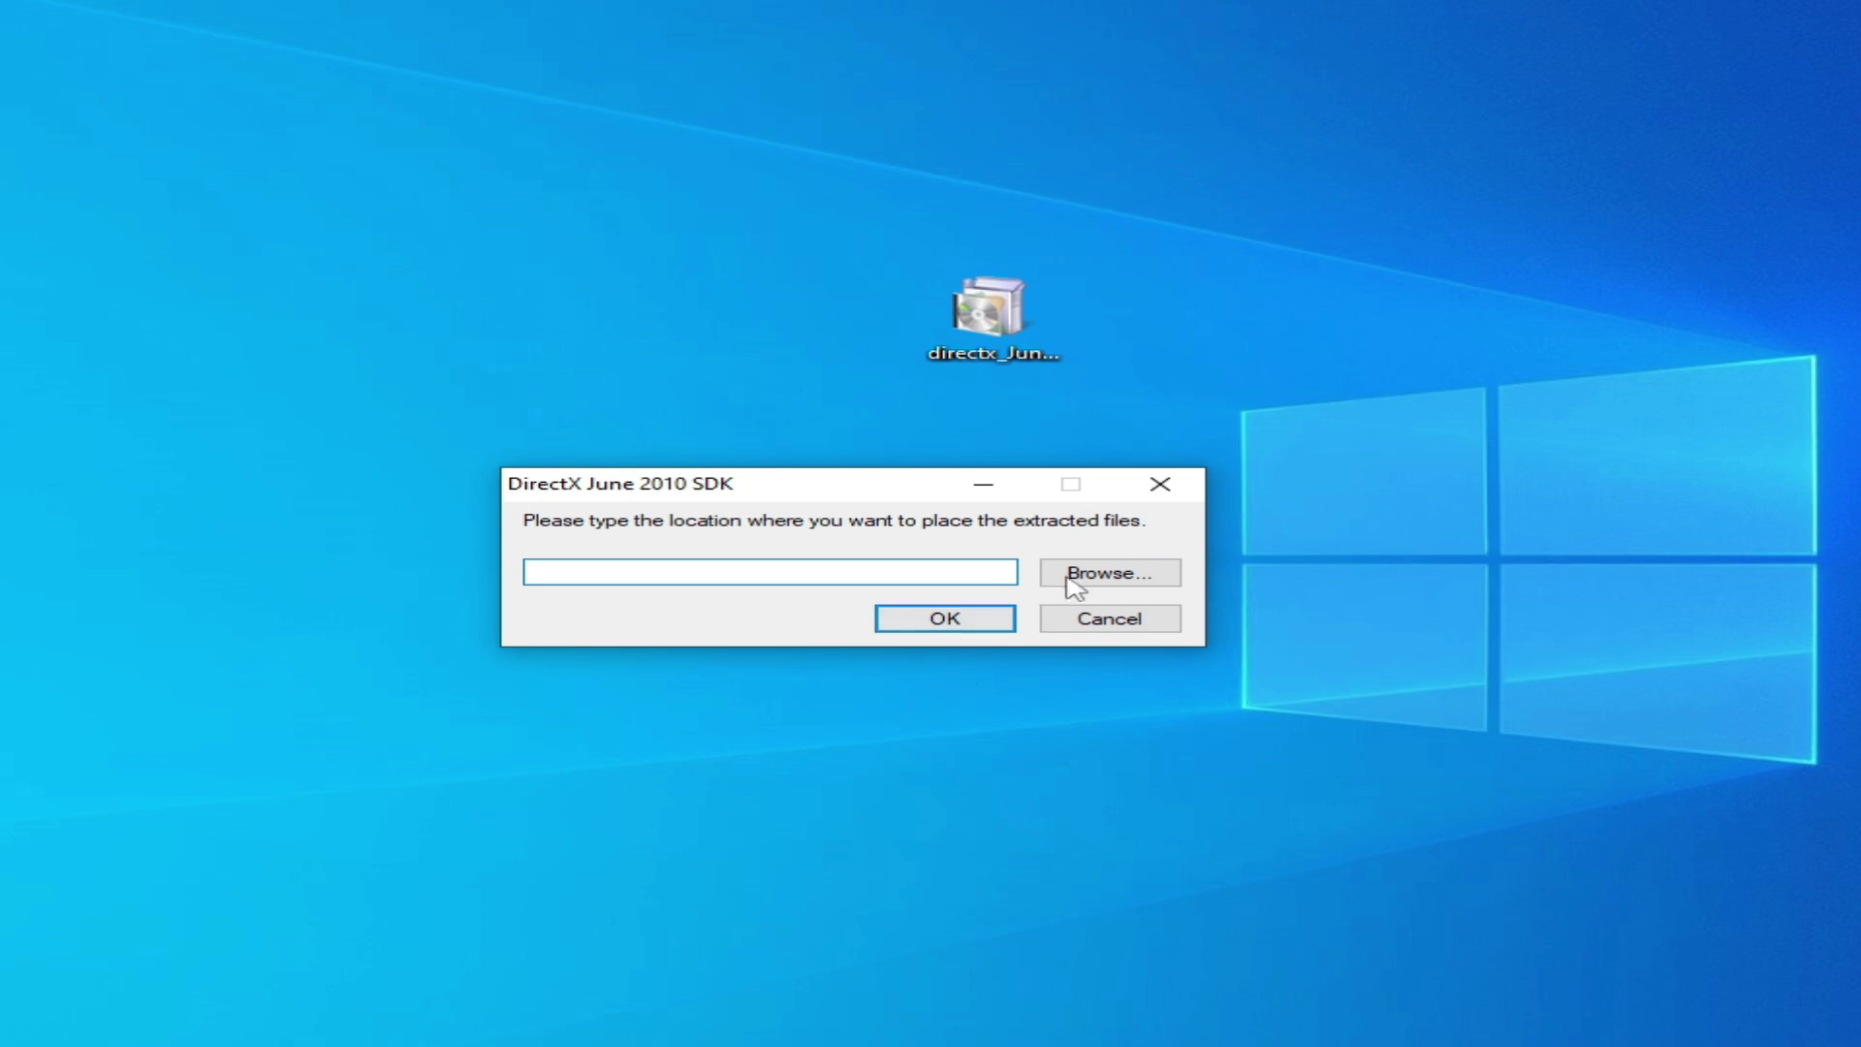
left_click(1092, 573)
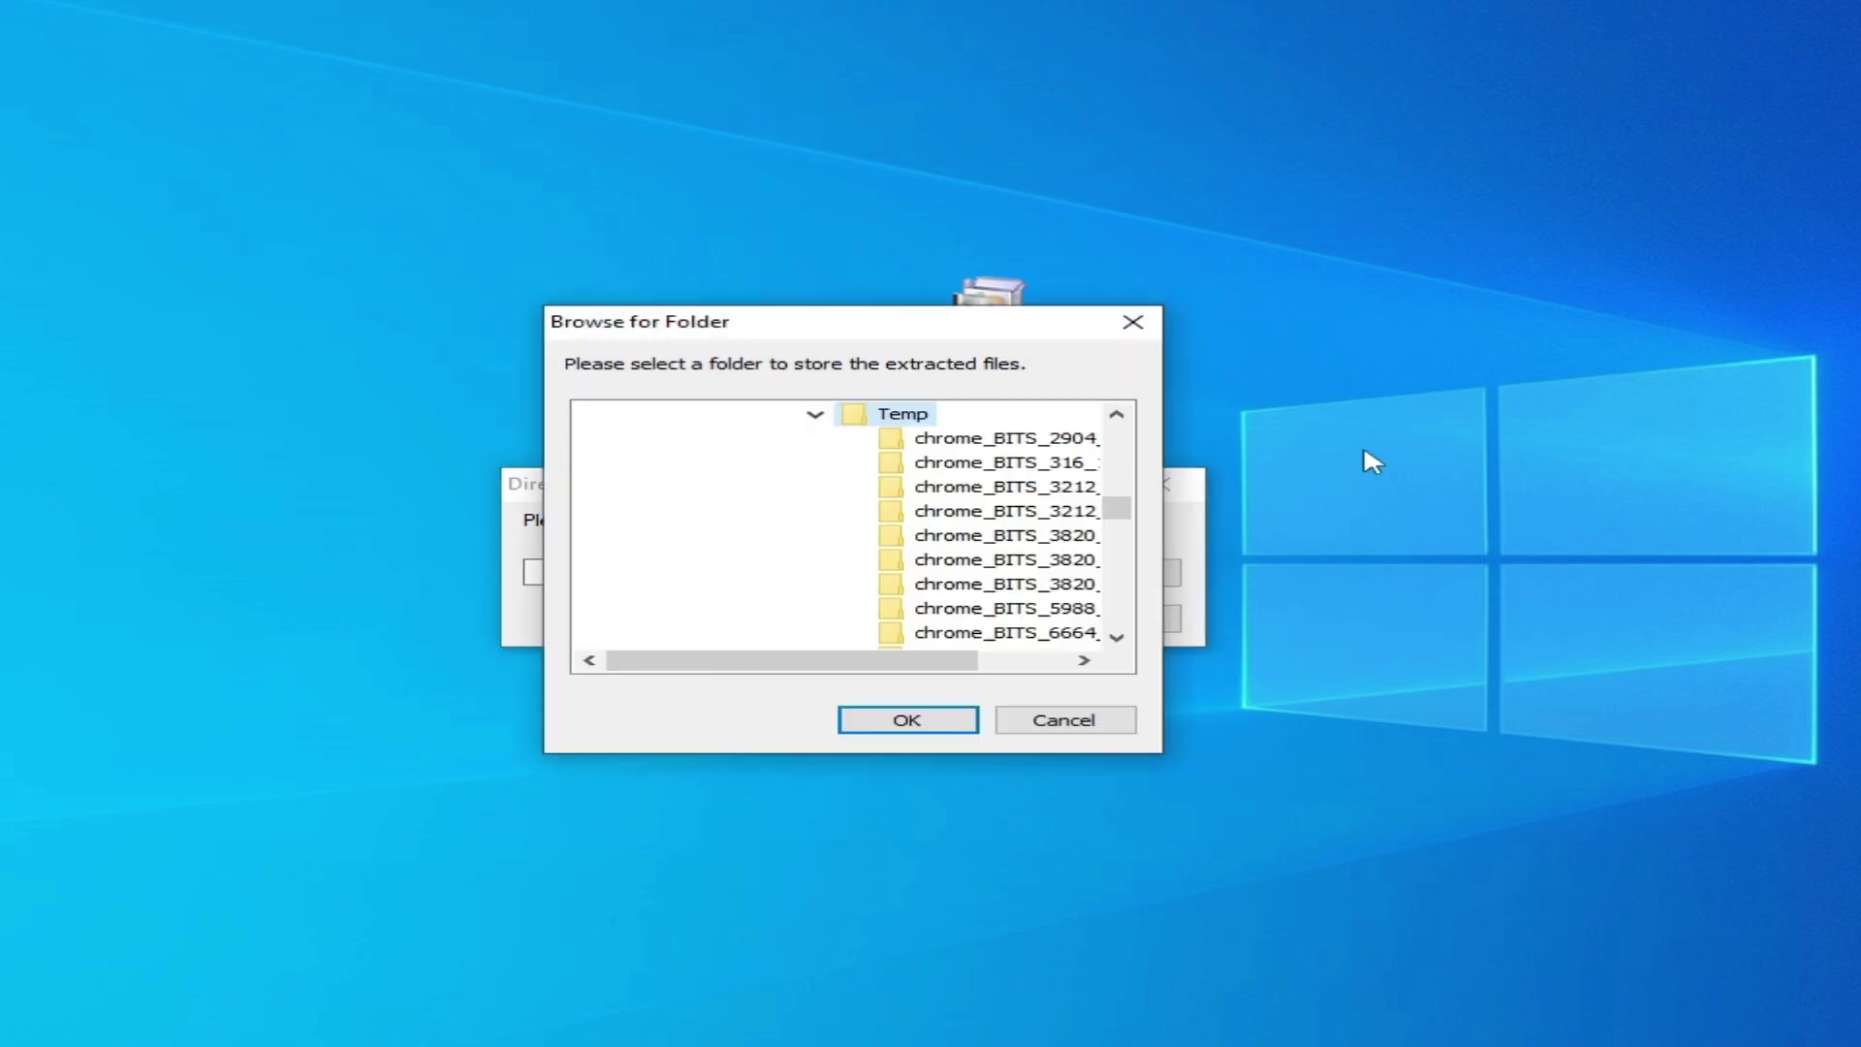
- Create a new desktop folder with the default name New folder (2)
right_click(1469, 347)
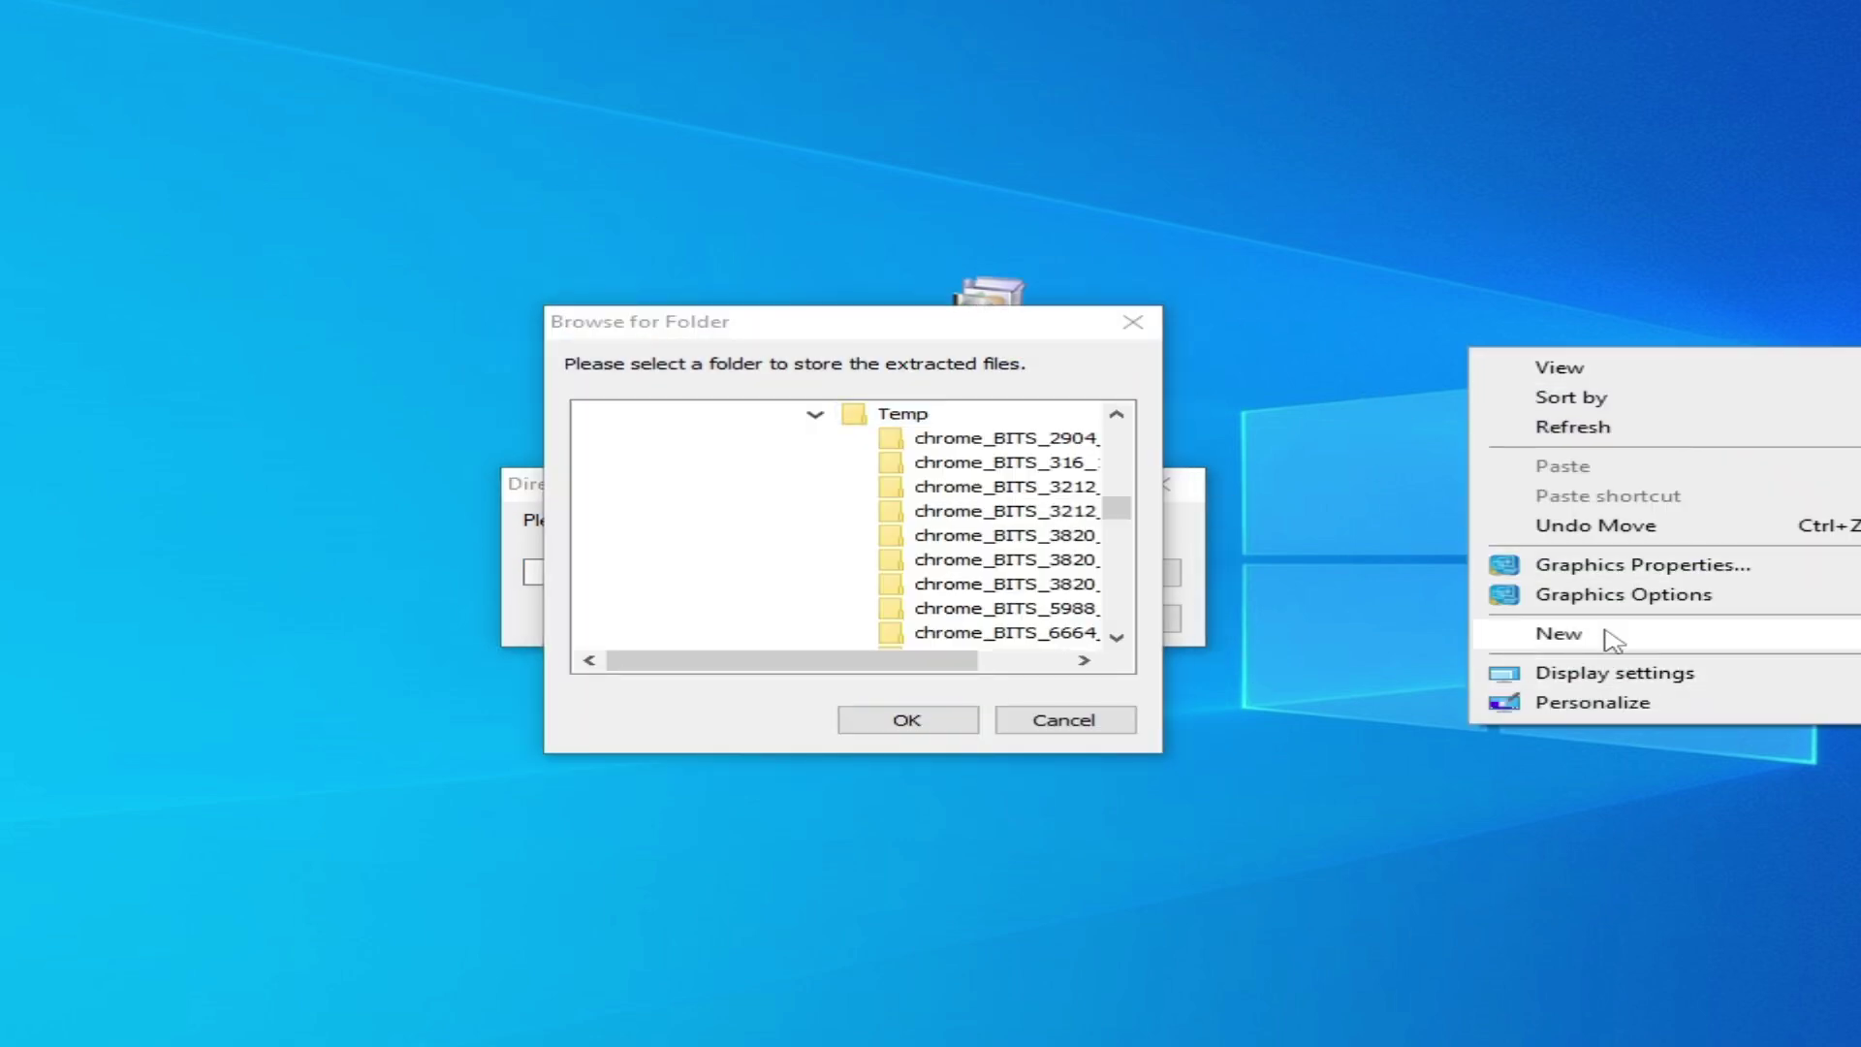
mouse_move(1612, 635)
left_click(1242, 639)
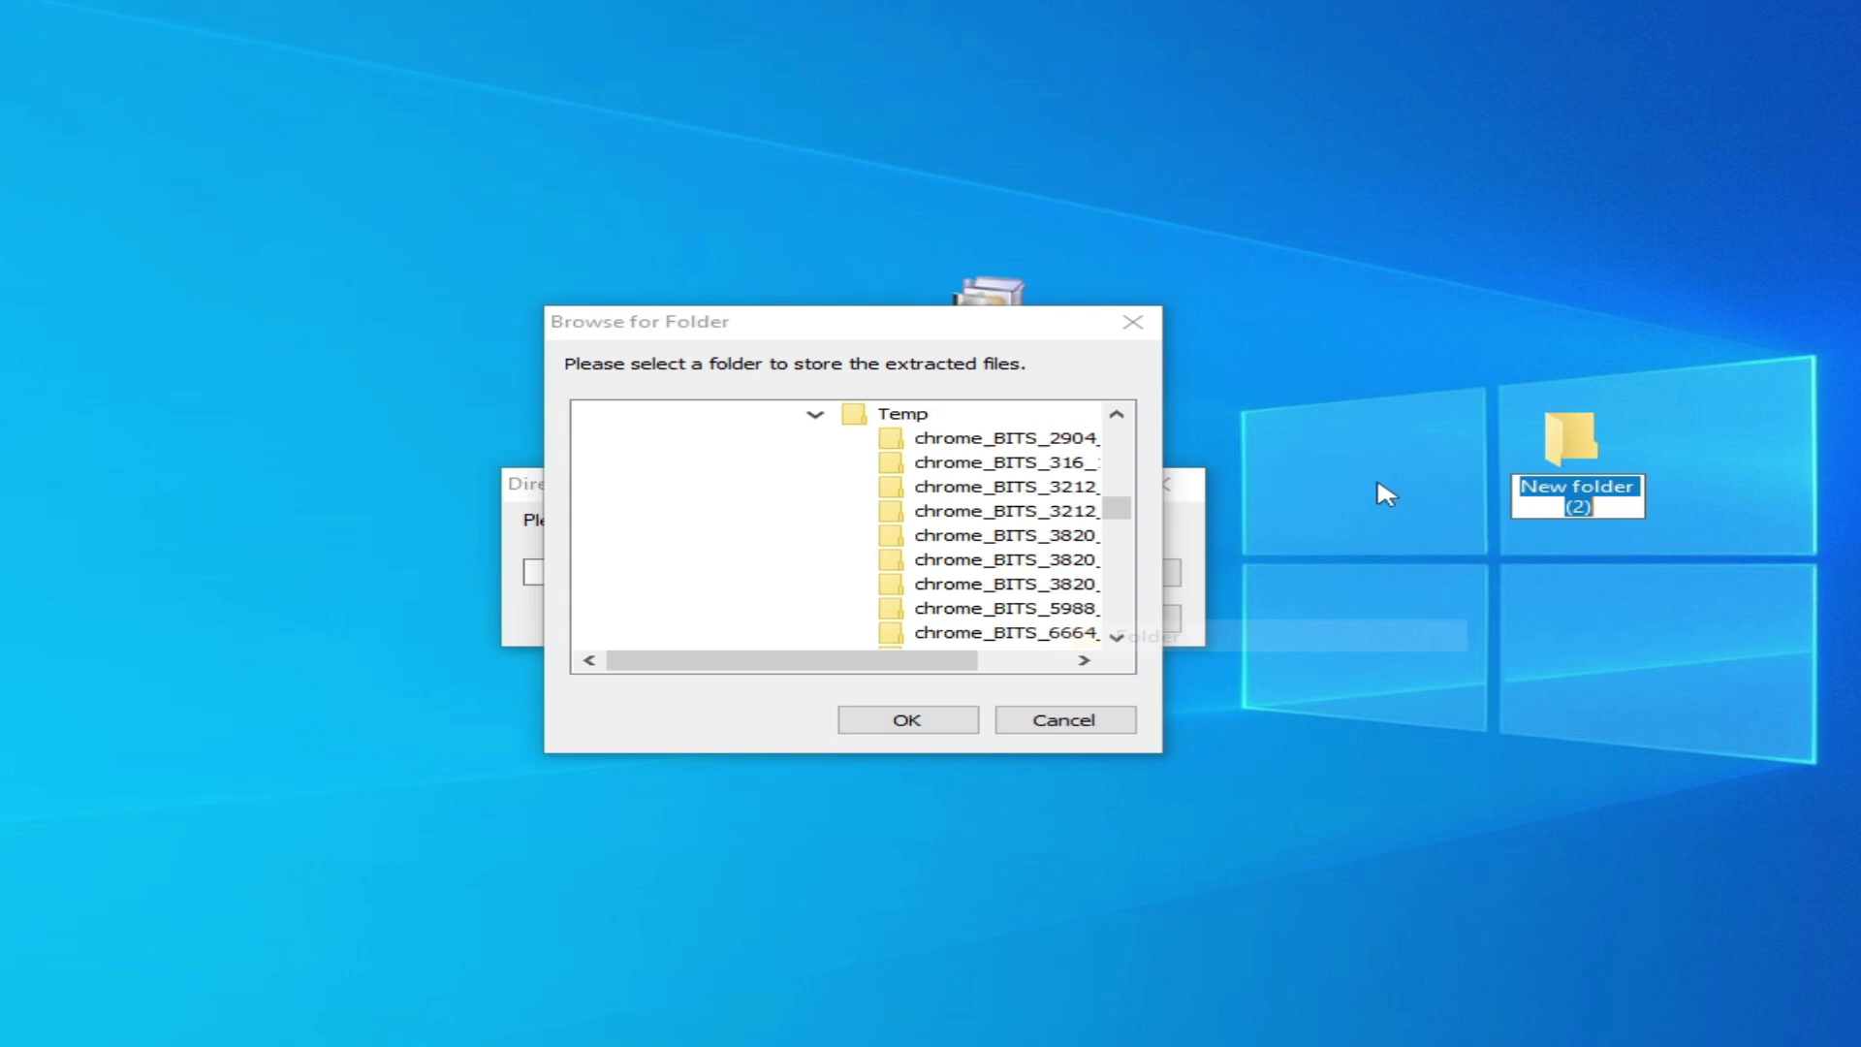
left_click(1534, 572)
left_click_drag(1115, 508, 1115, 424)
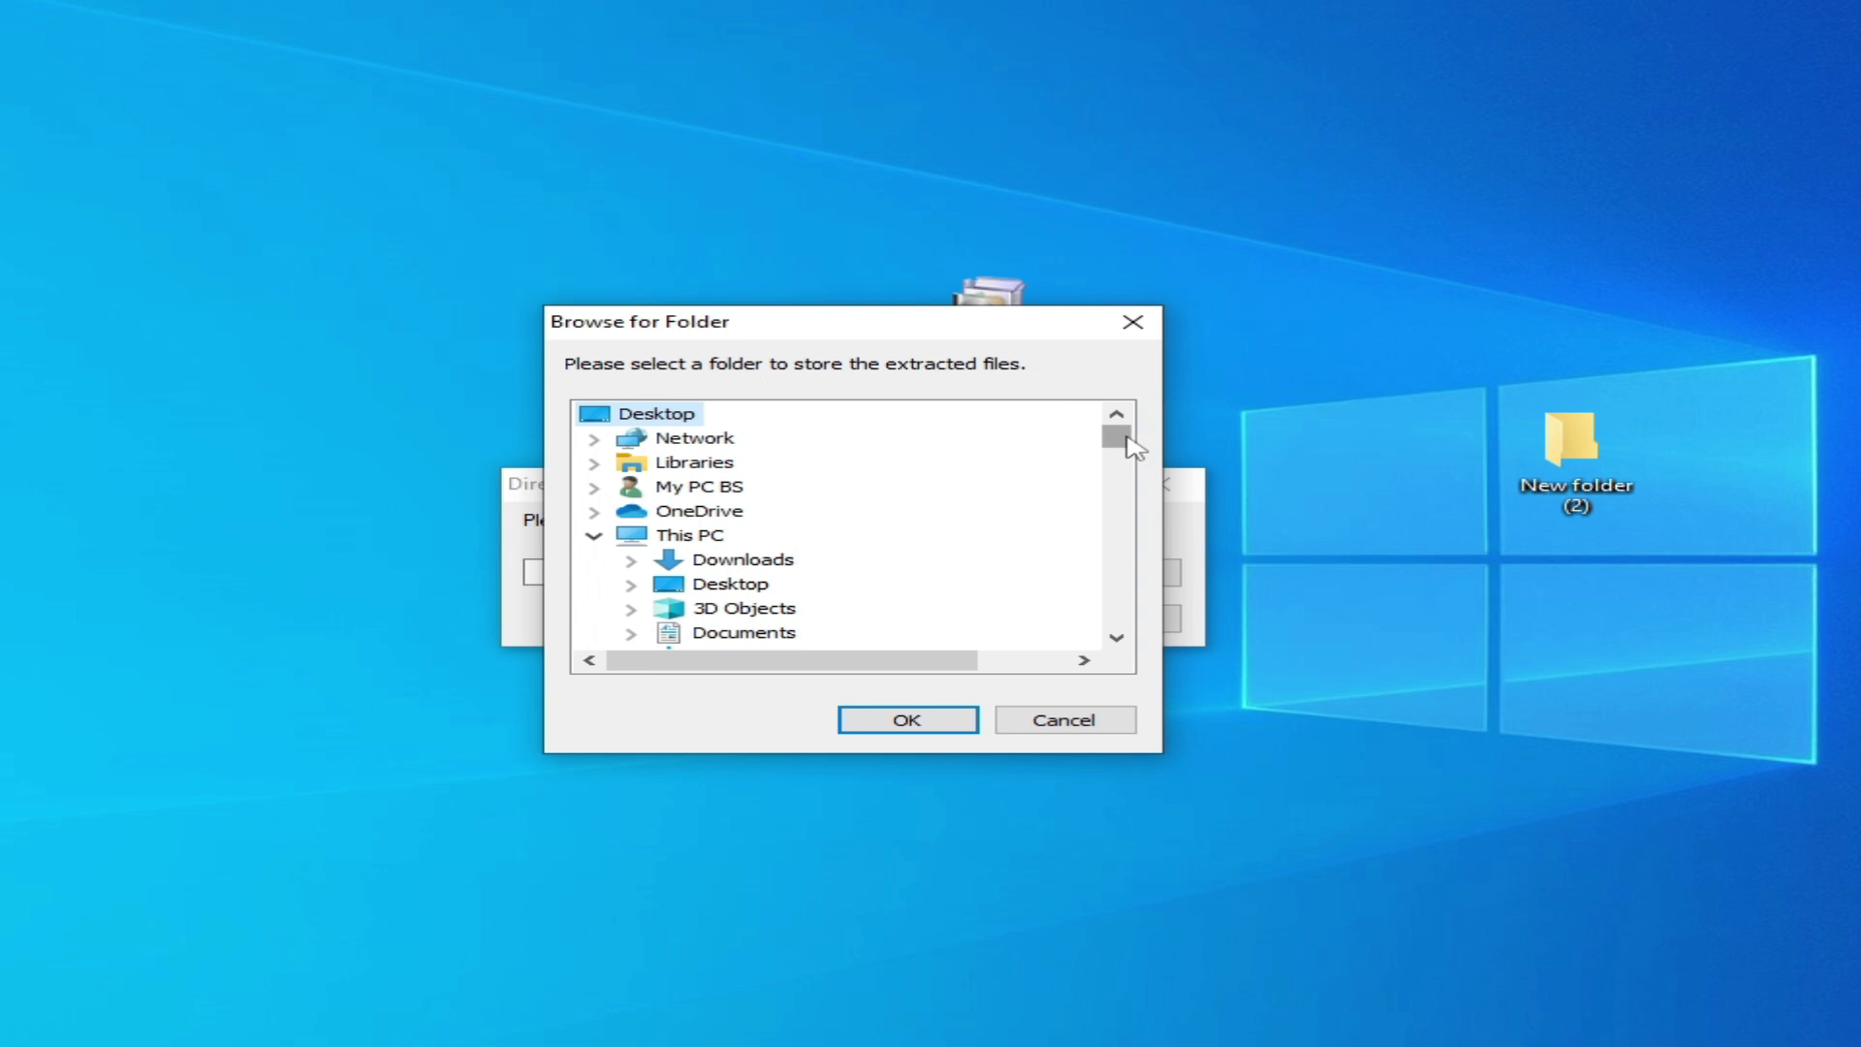
- Extract the DirectX runtime files into Desktop > New folder (2)
left_click(633, 584)
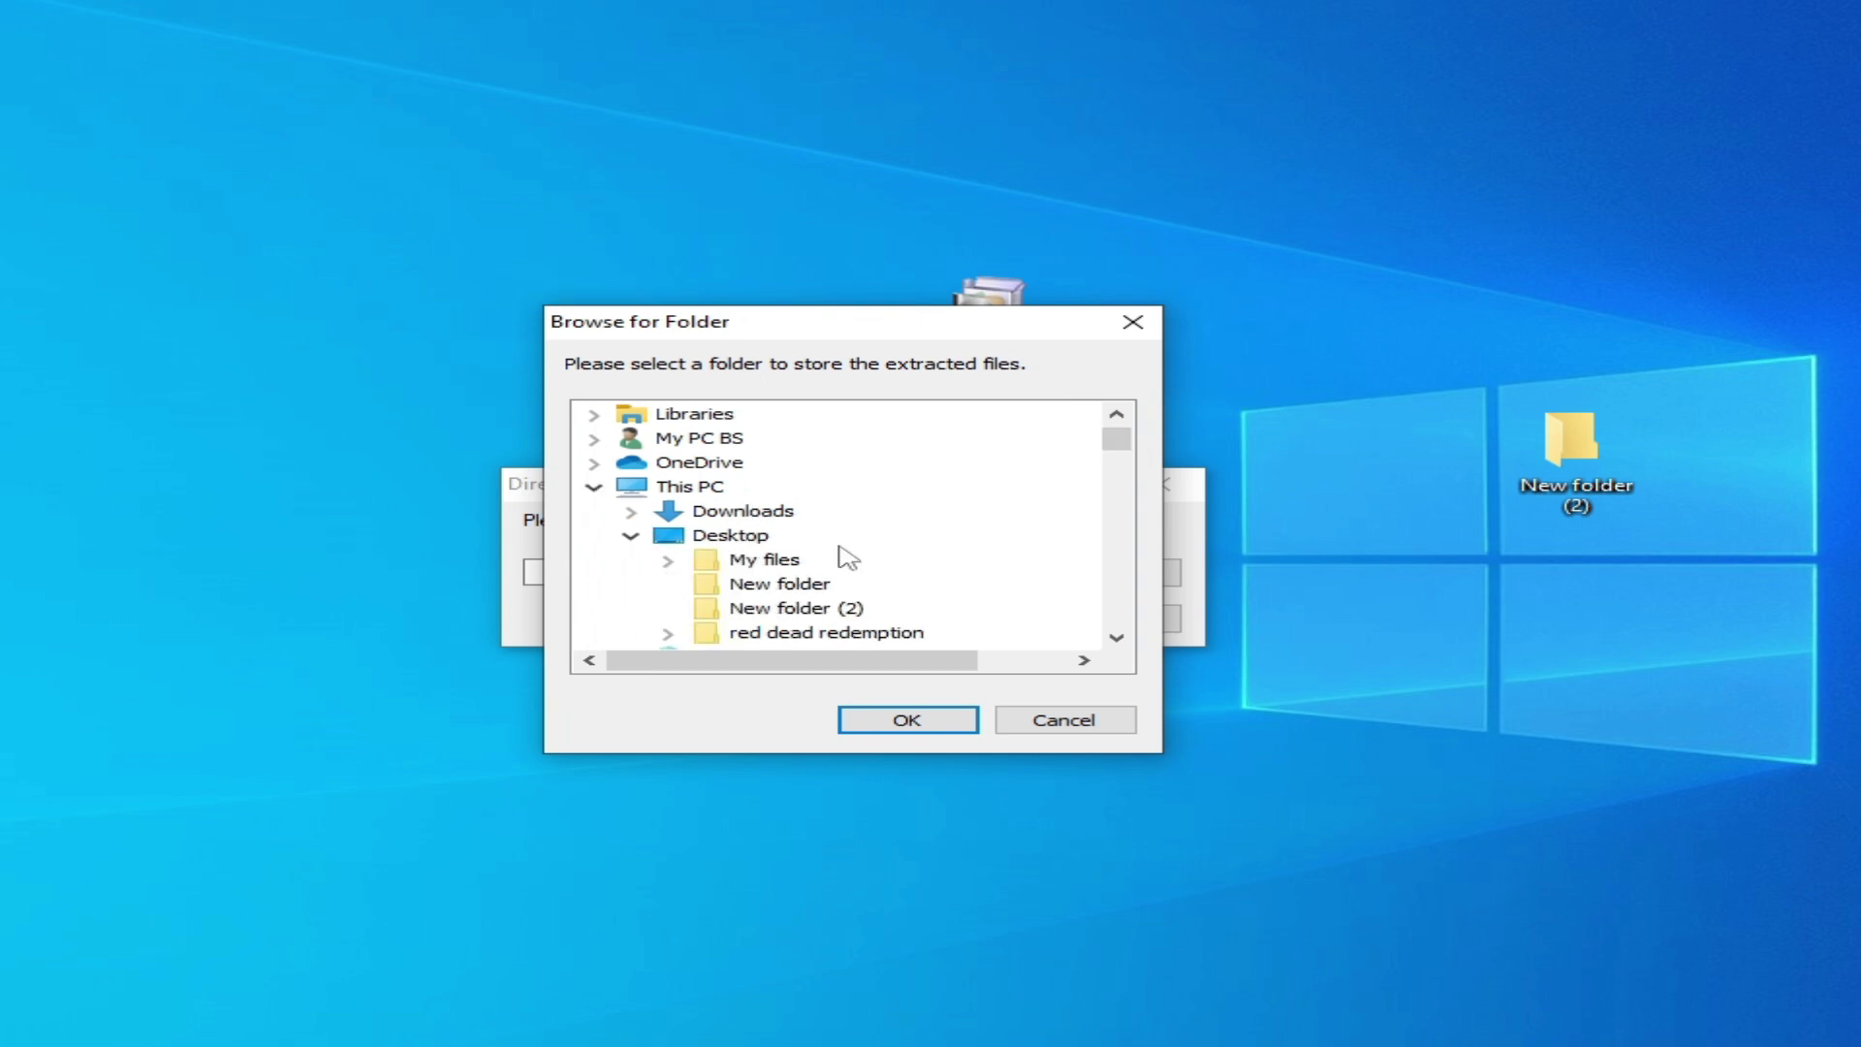
left_click(830, 609)
left_click(902, 719)
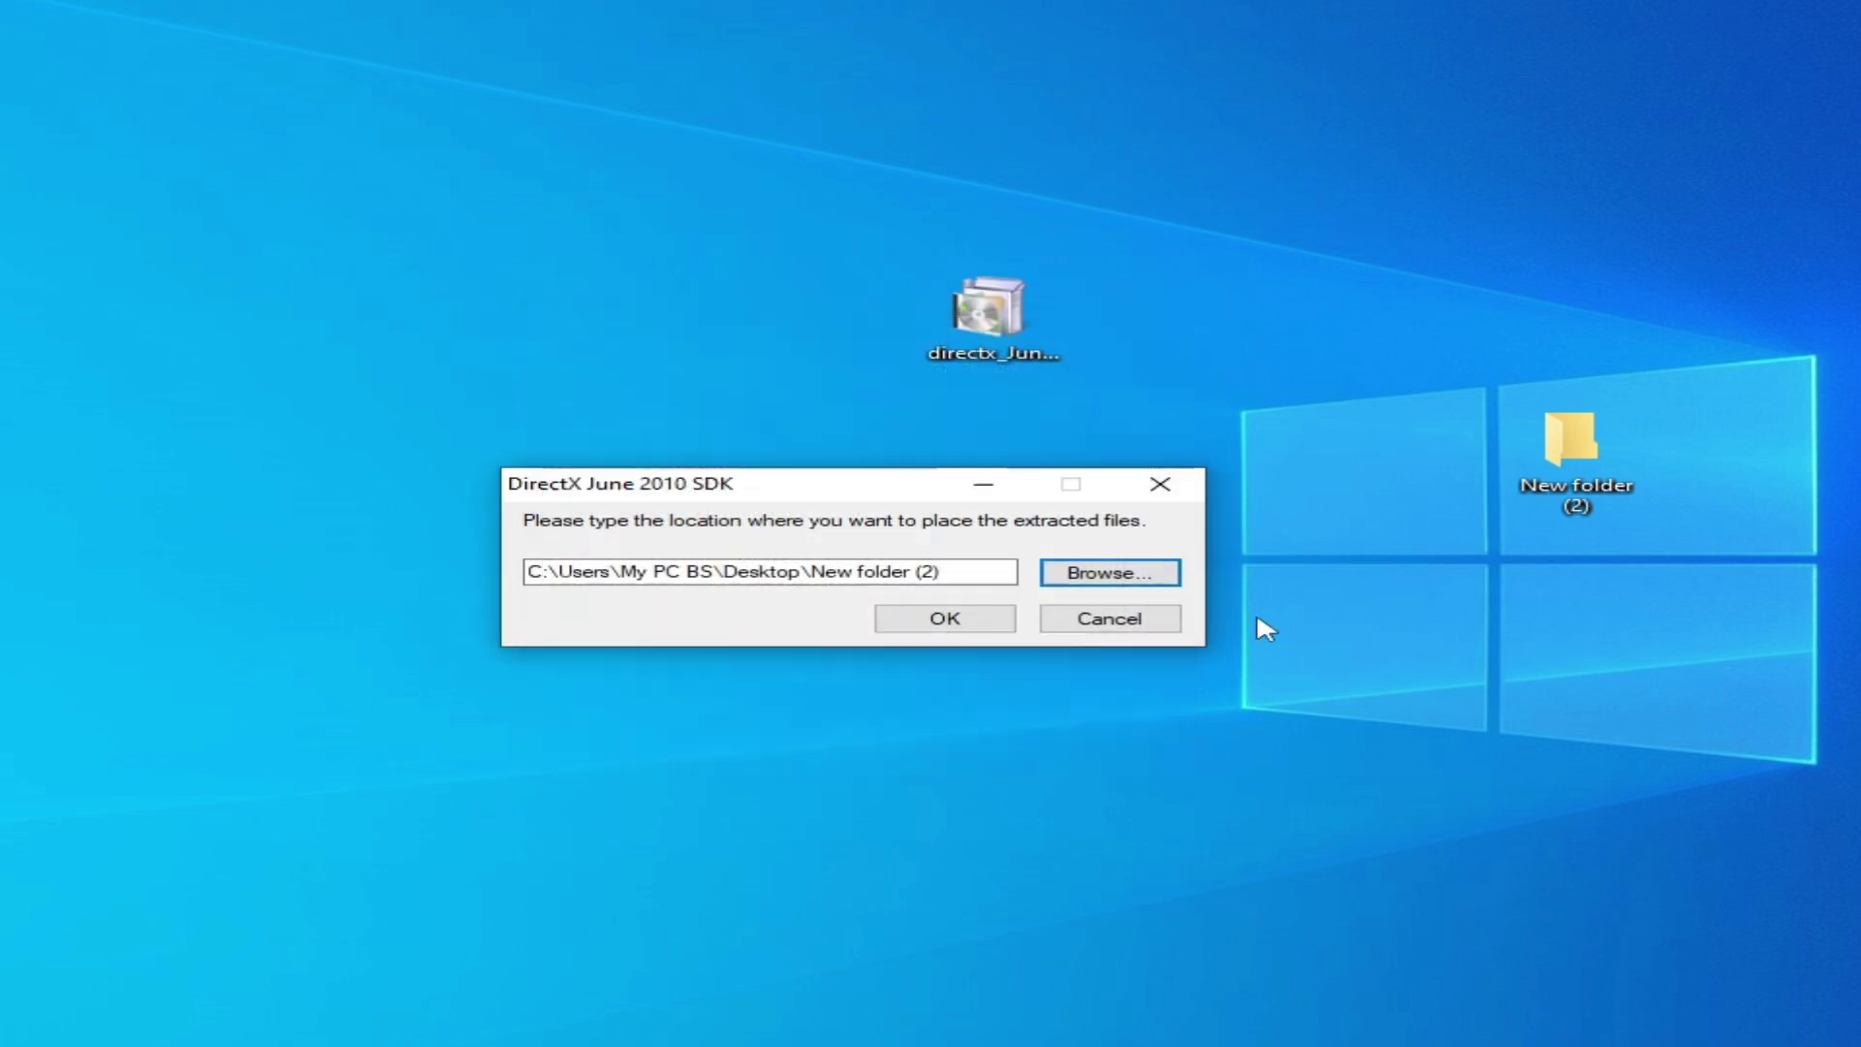
left_click(948, 634)
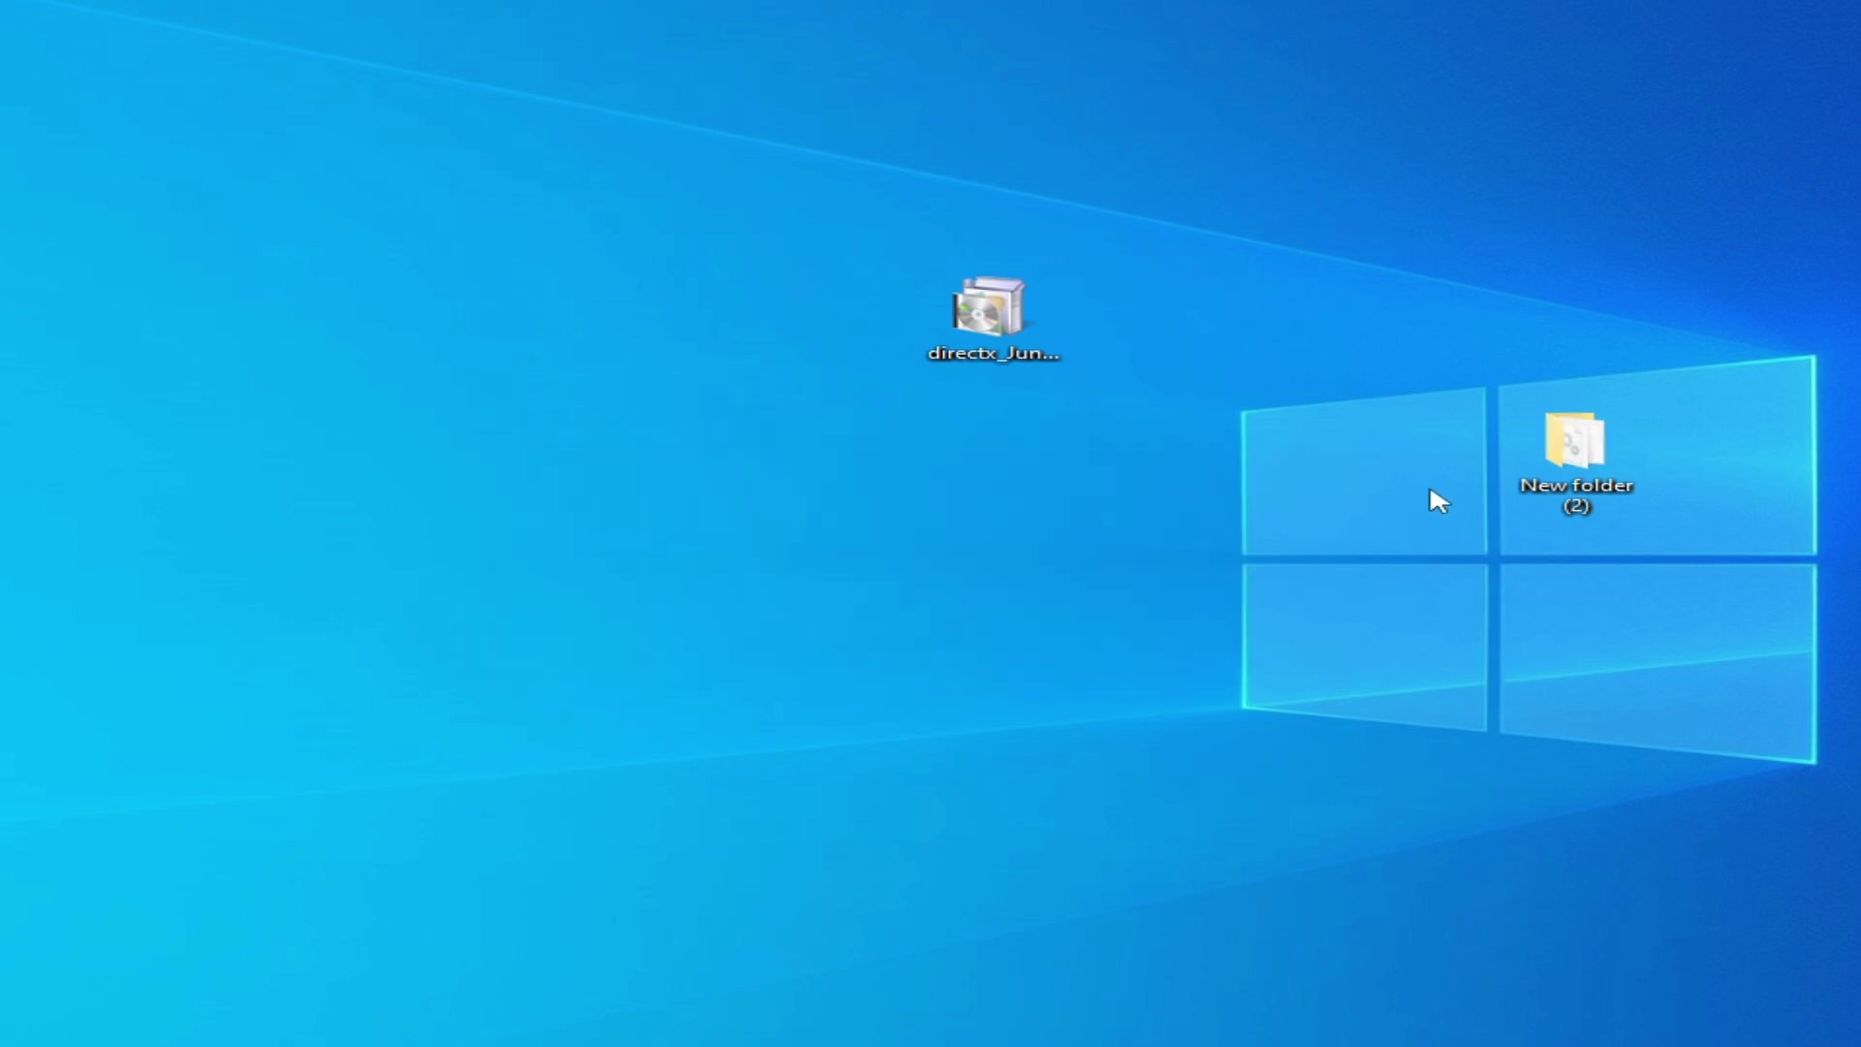
- Run DXSETUP from New folder (2) as administrator, accept the licence, and start installing
double_click(1575, 448)
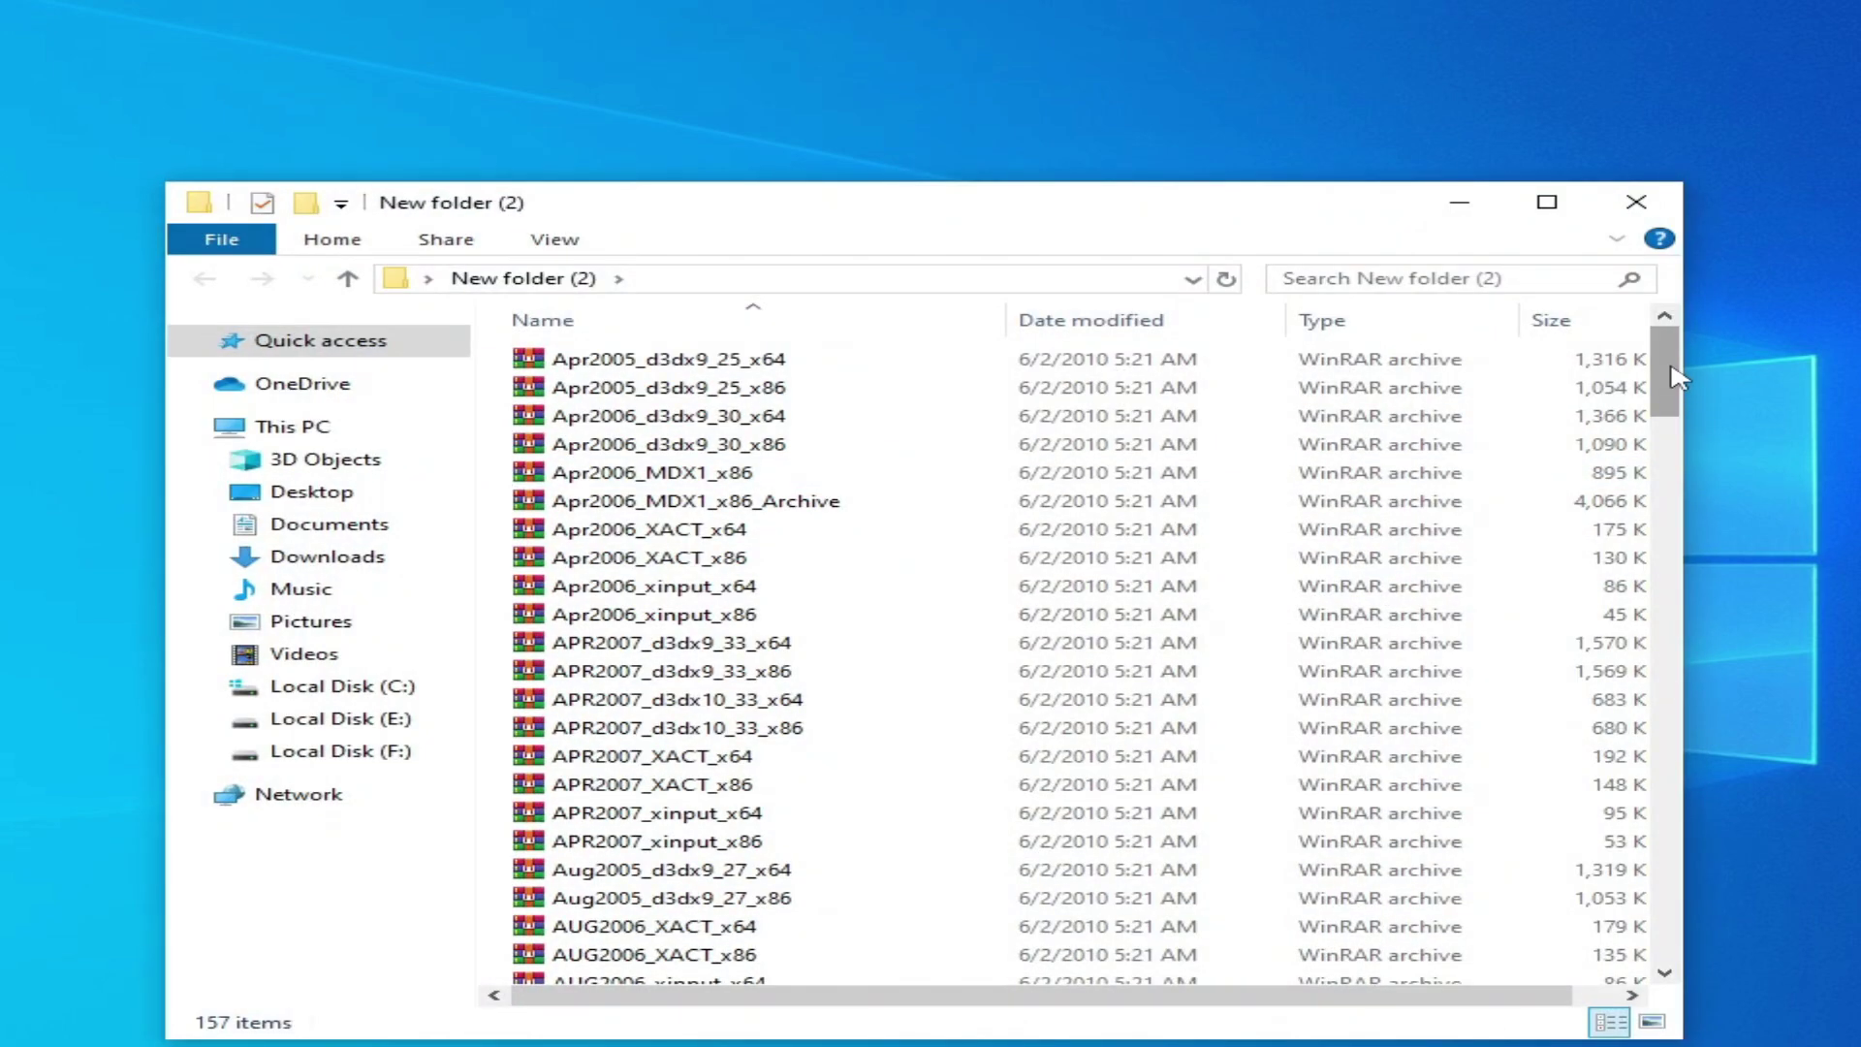
left_click_drag(1677, 376, 1673, 608)
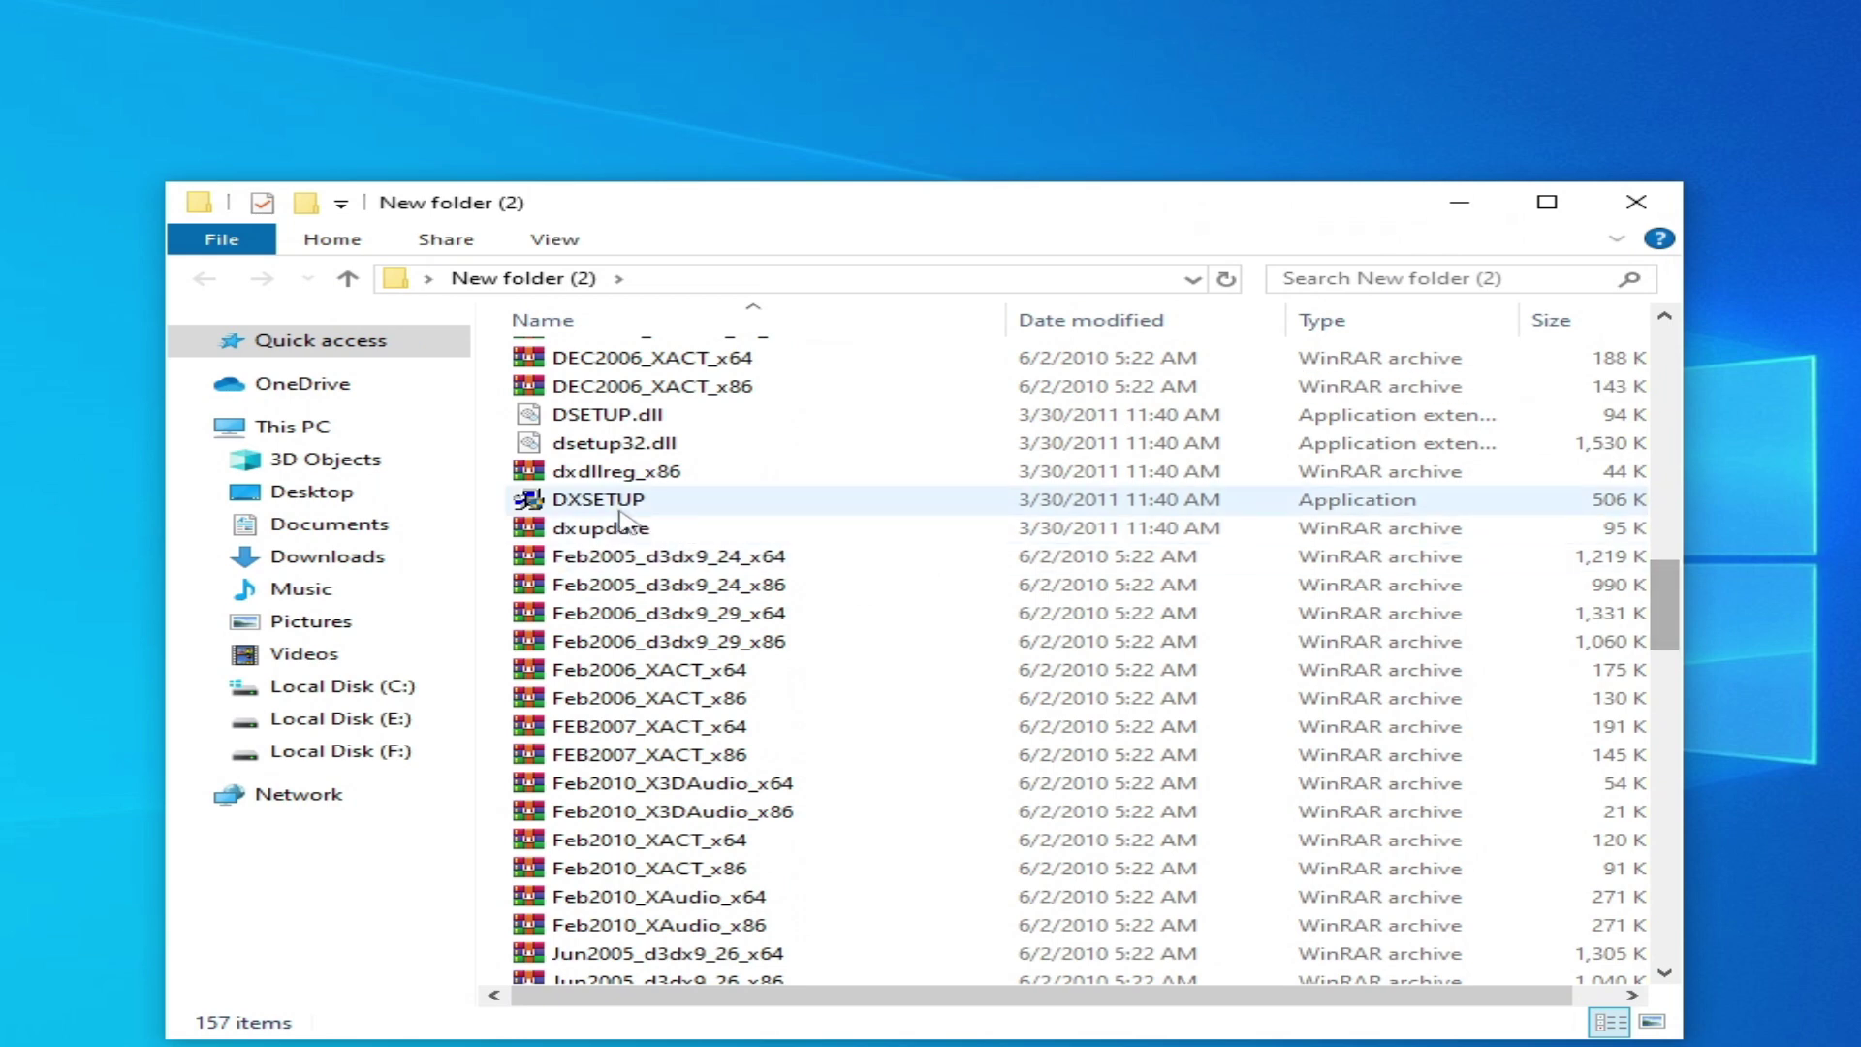
right_click(610, 499)
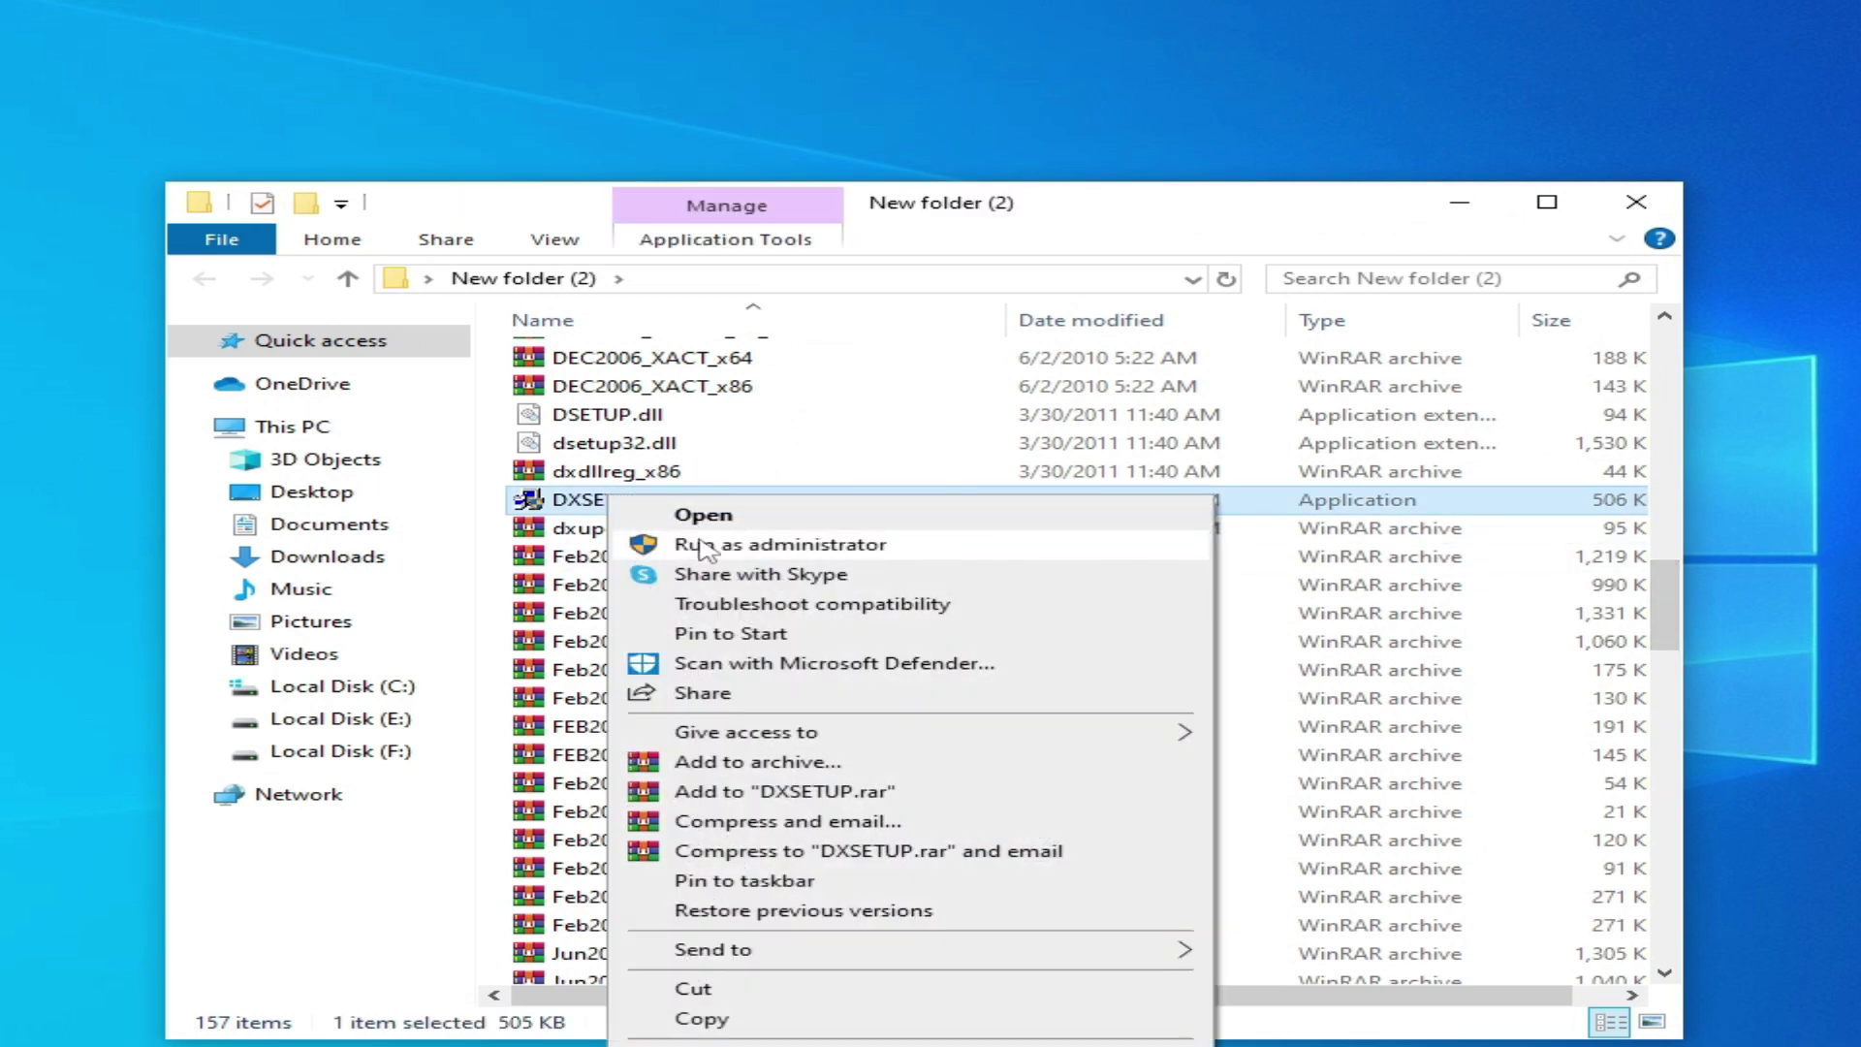
left_click(703, 546)
left_click(388, 537)
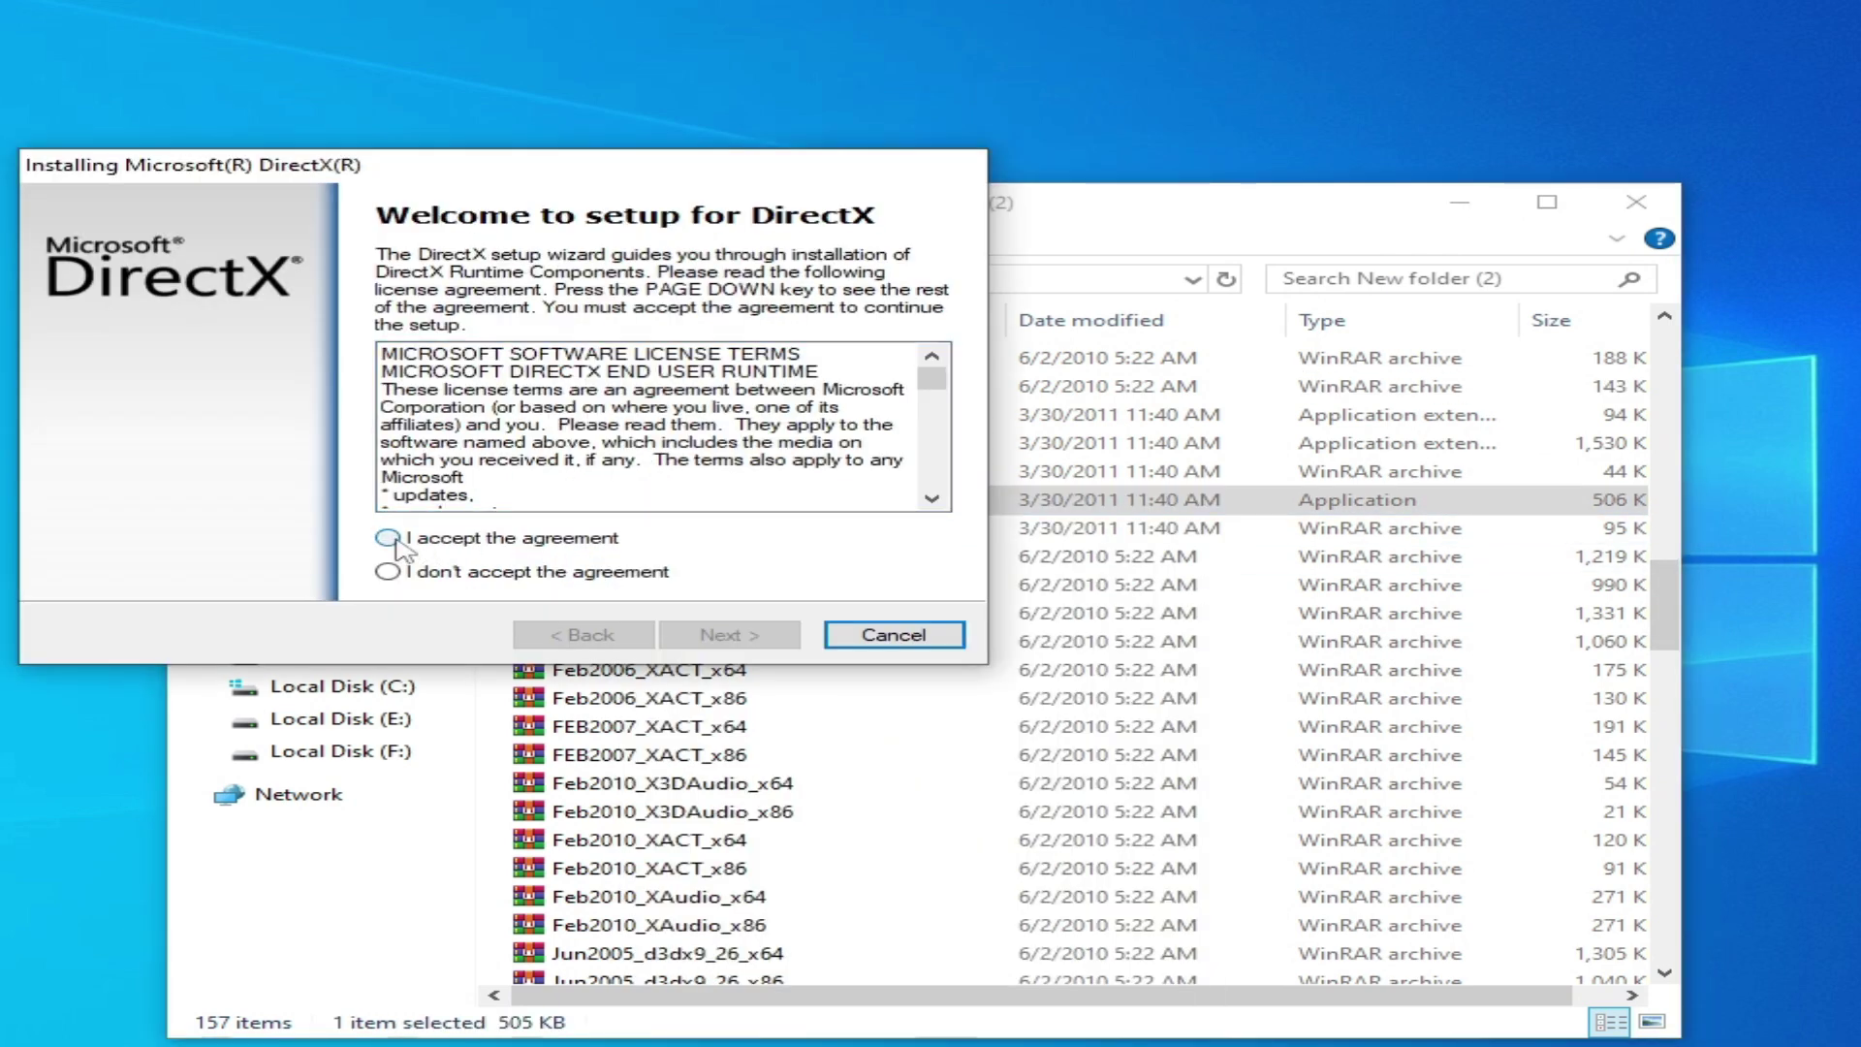
left_click(729, 635)
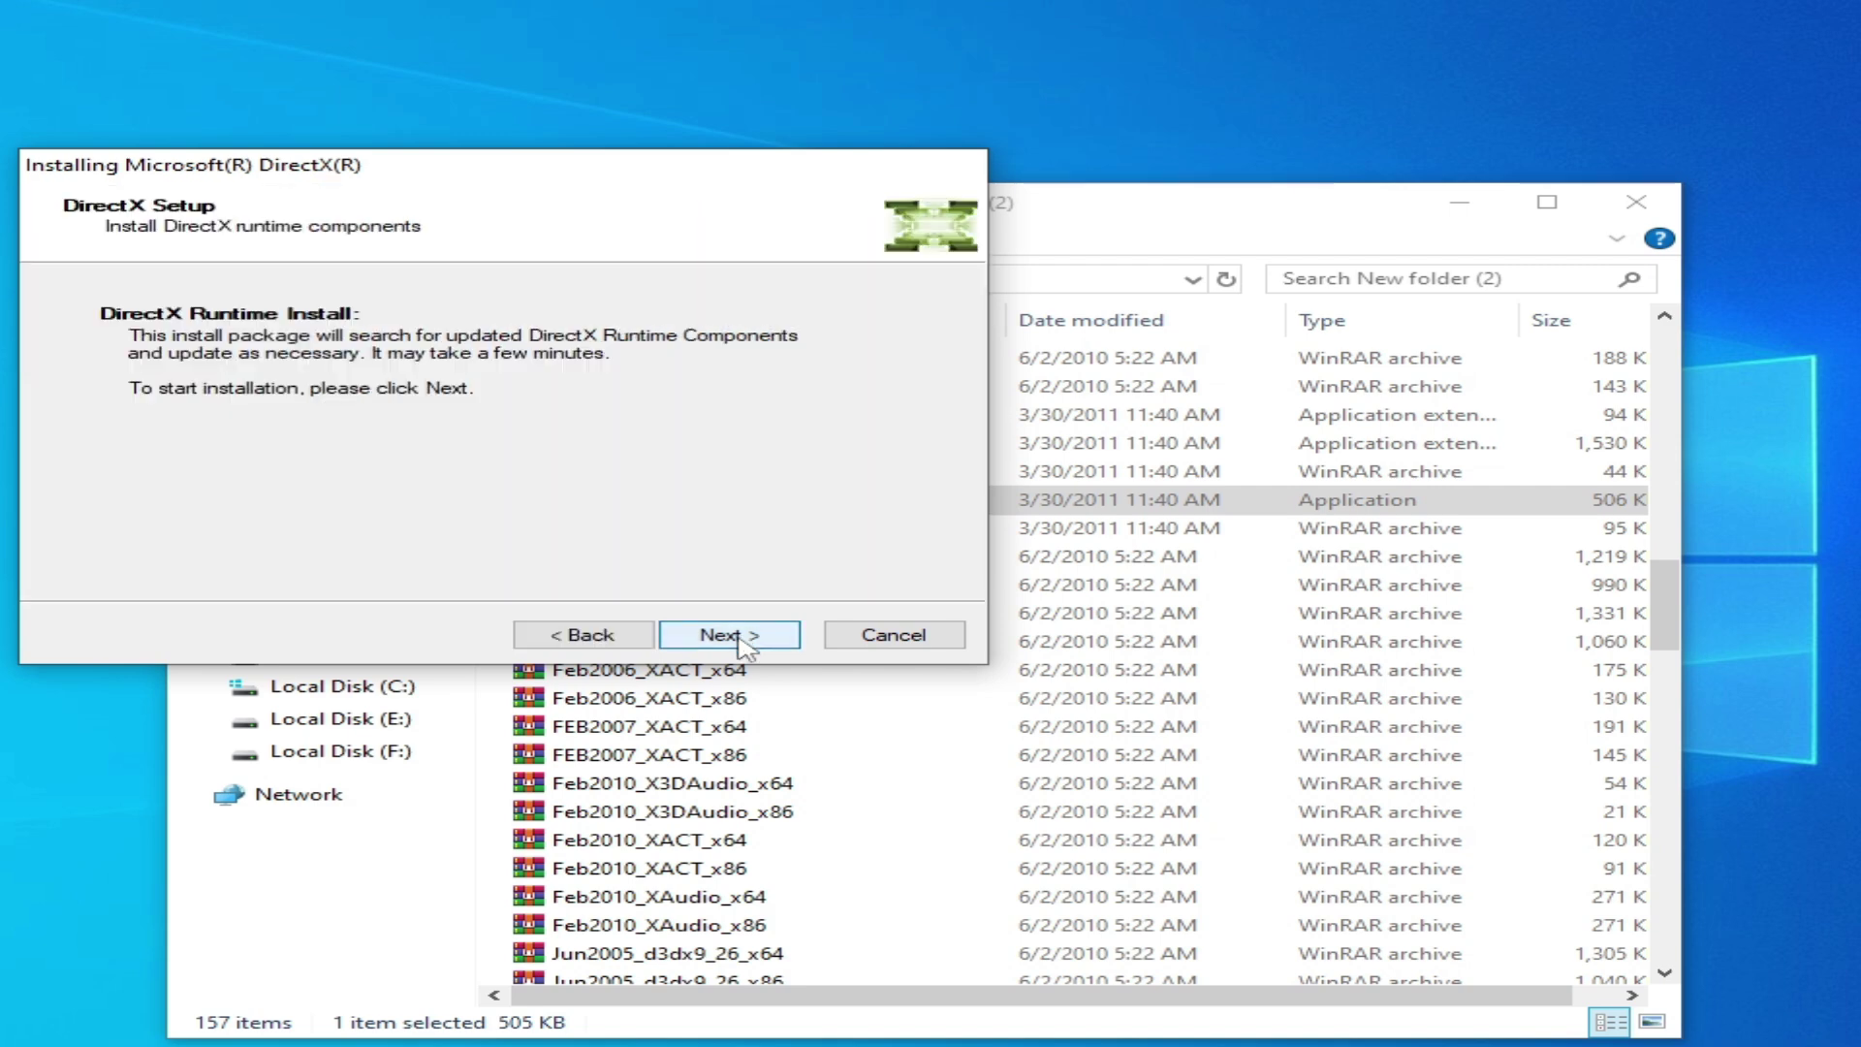
left_click(729, 635)
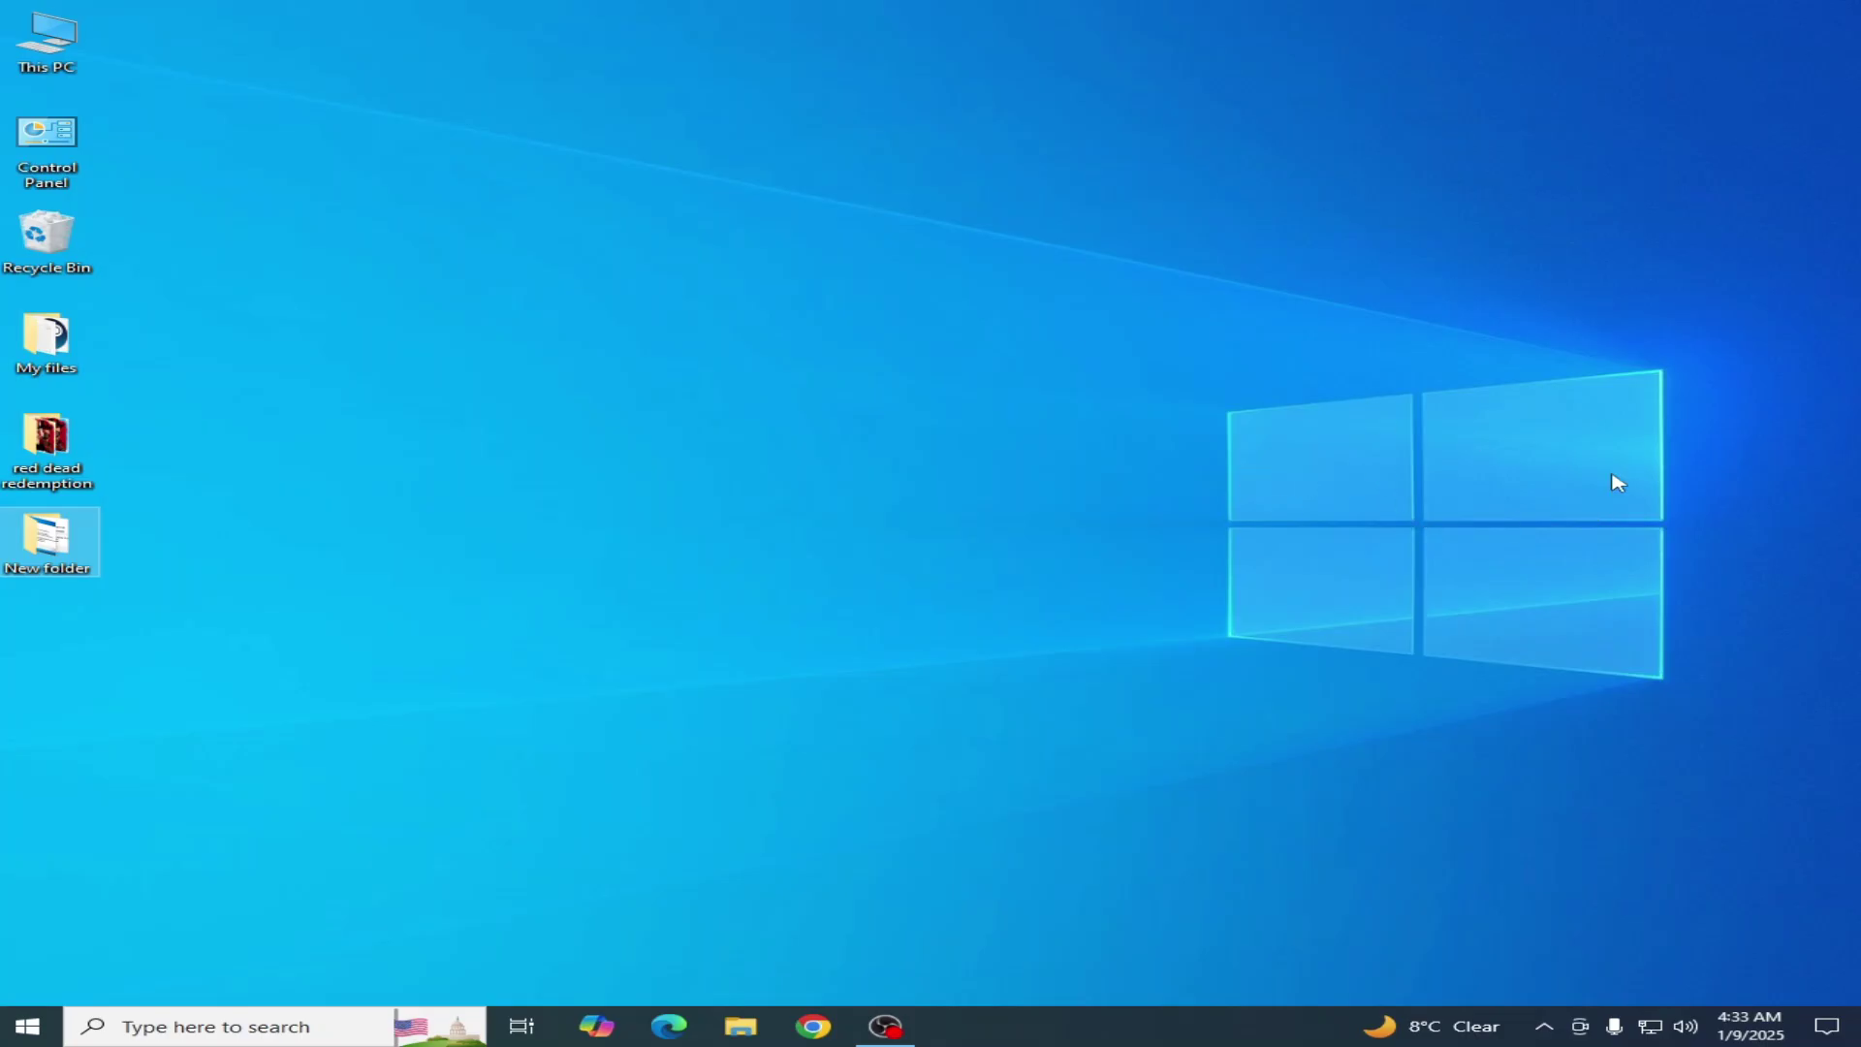
- Set PlayRDR to run as administrator with fullscreen optimizations disabled
double_click(46, 441)
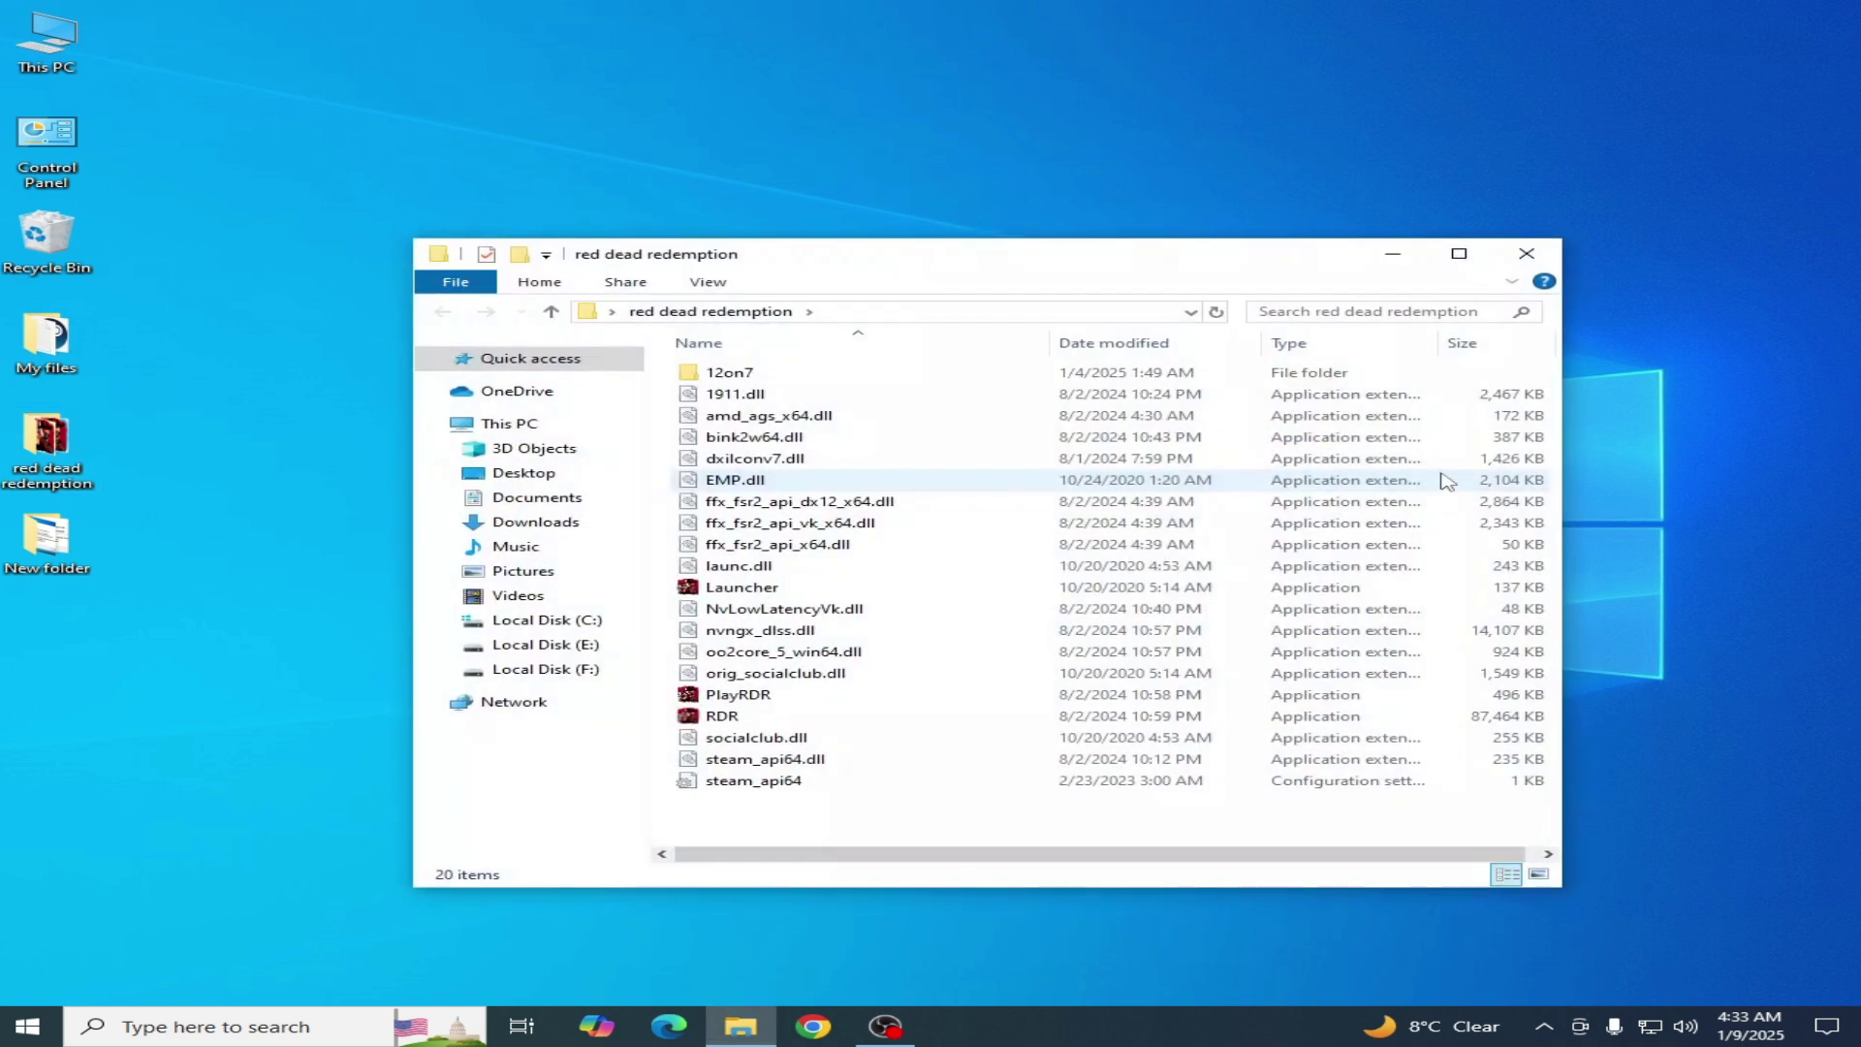
right_click(718, 695)
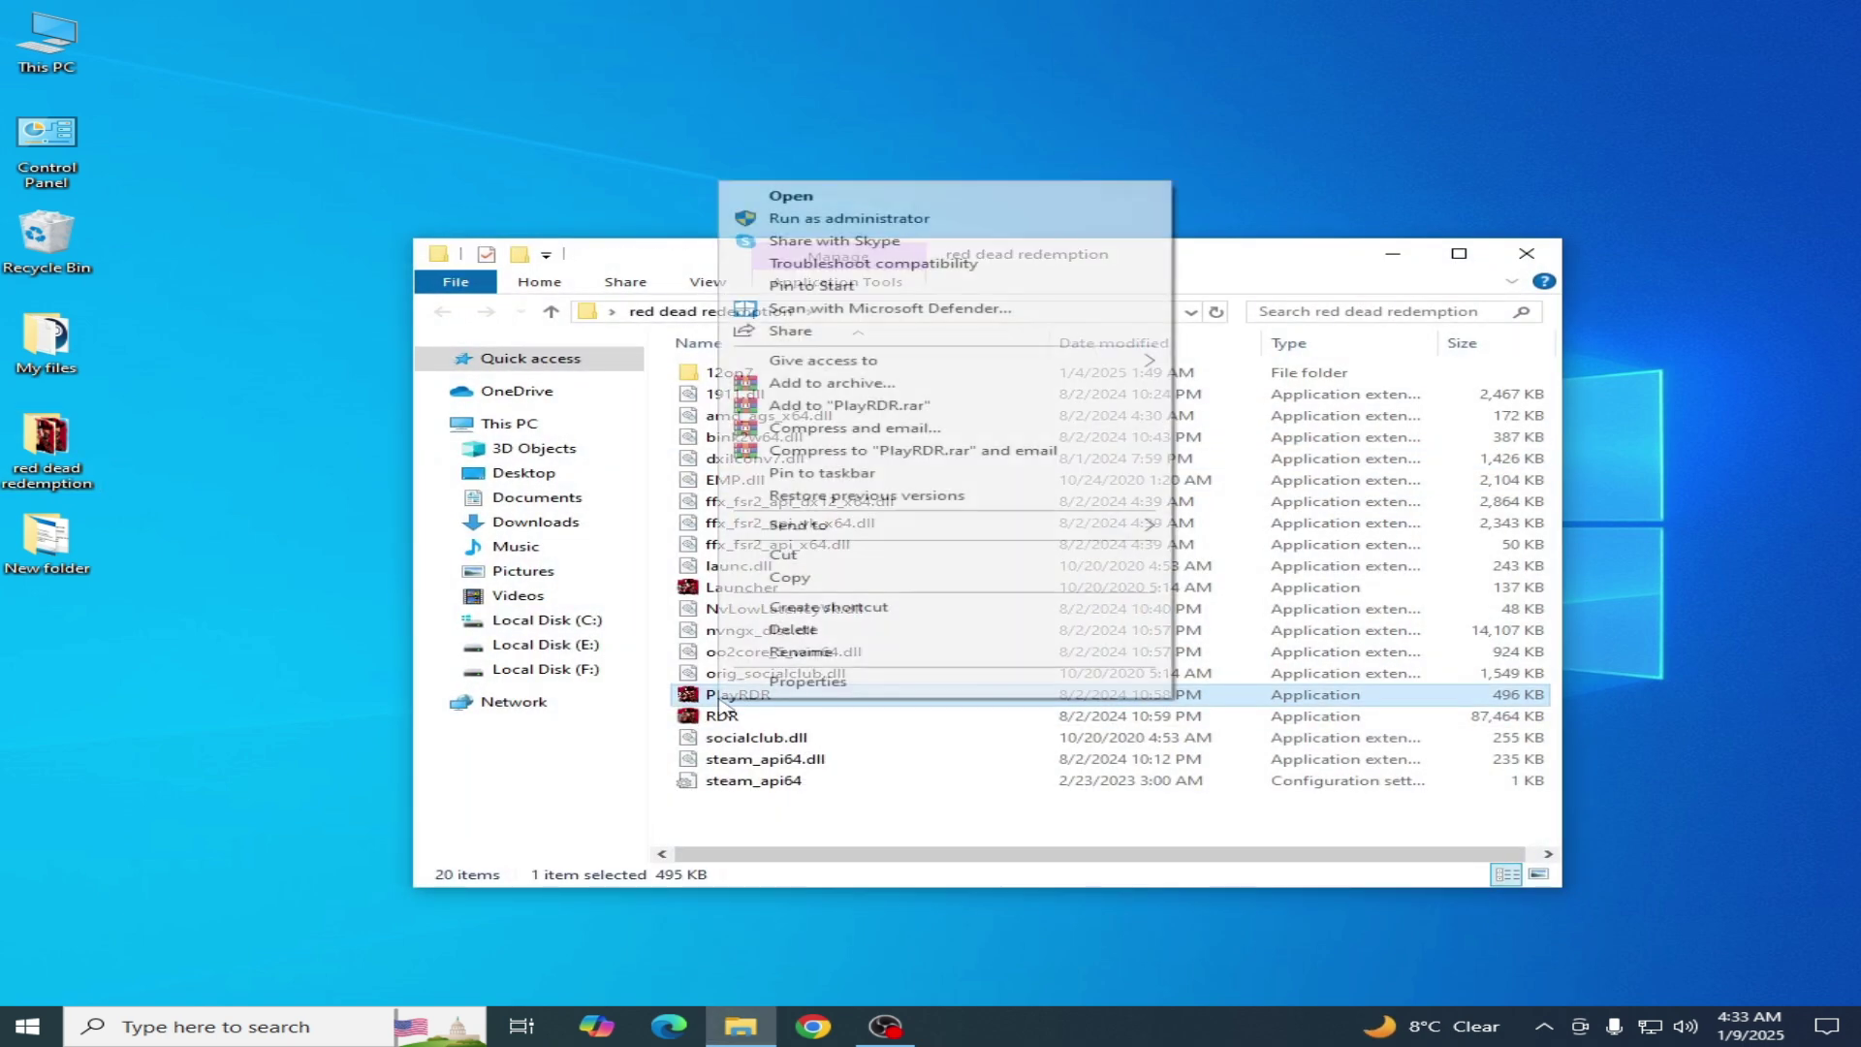
left_click(803, 683)
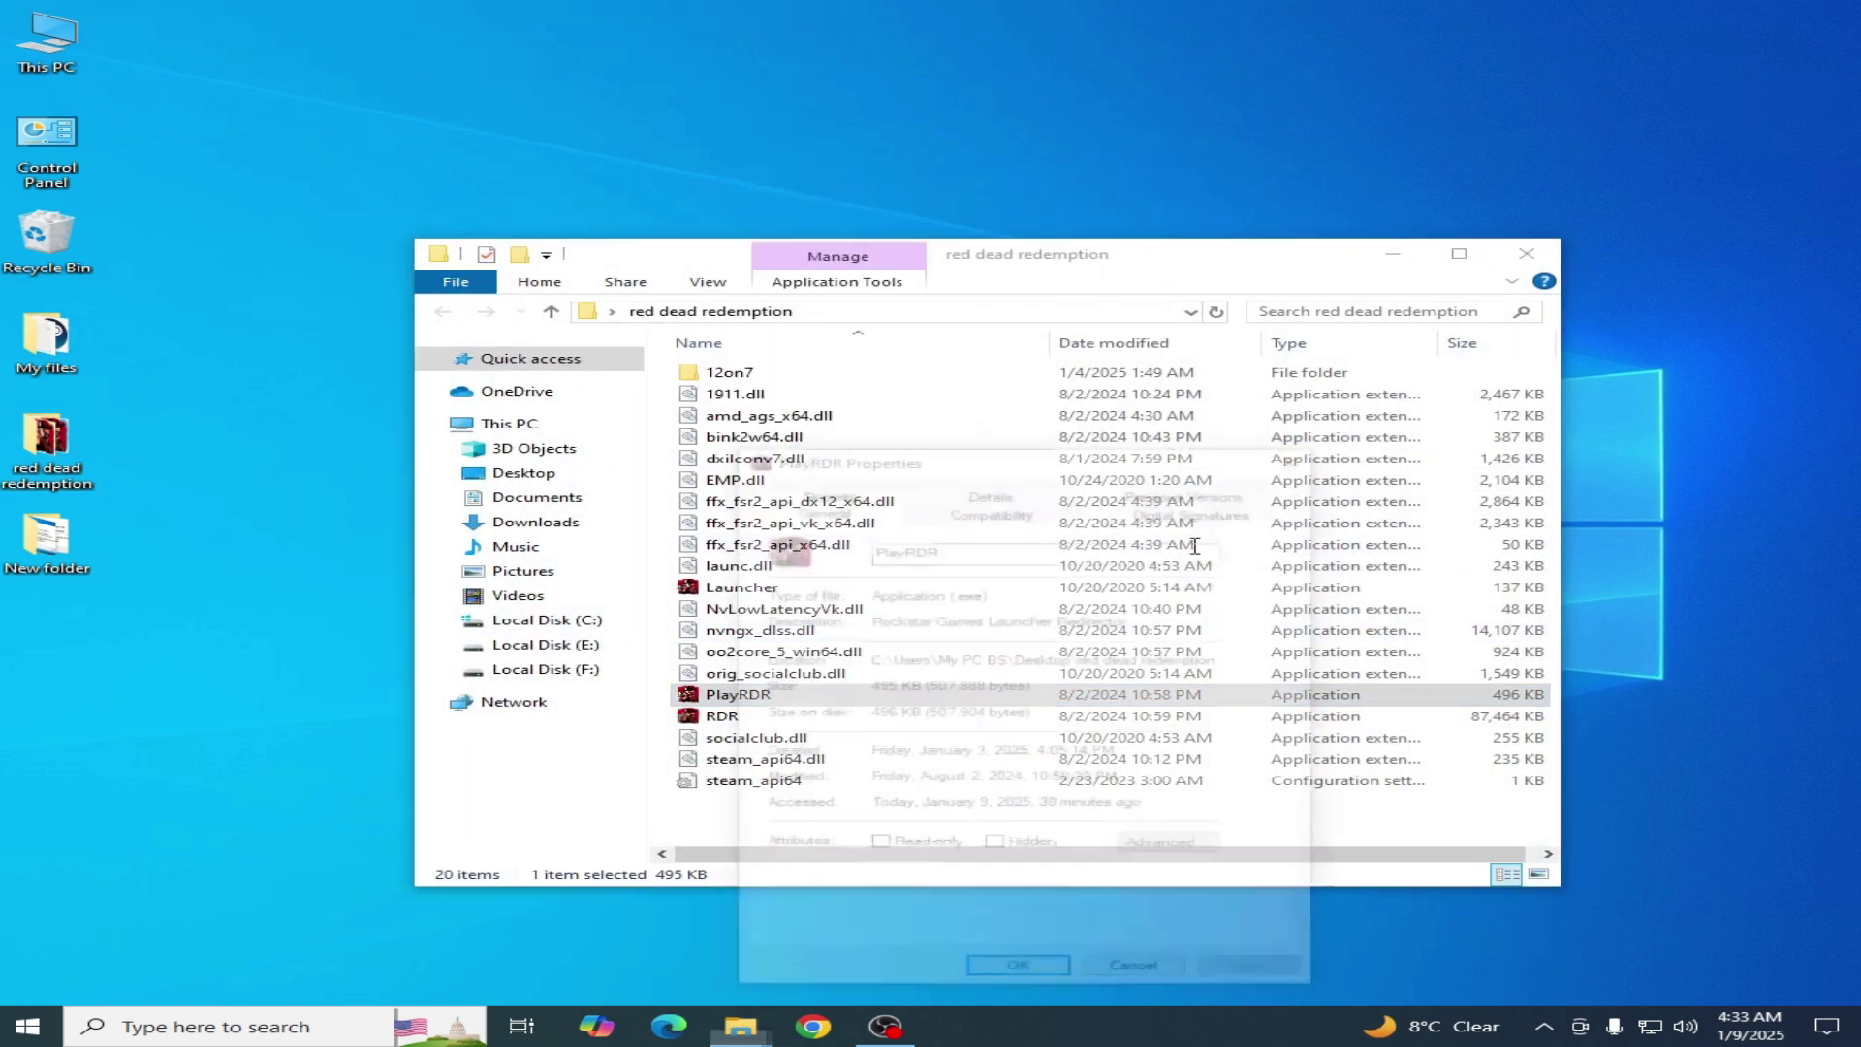
left_click(992, 508)
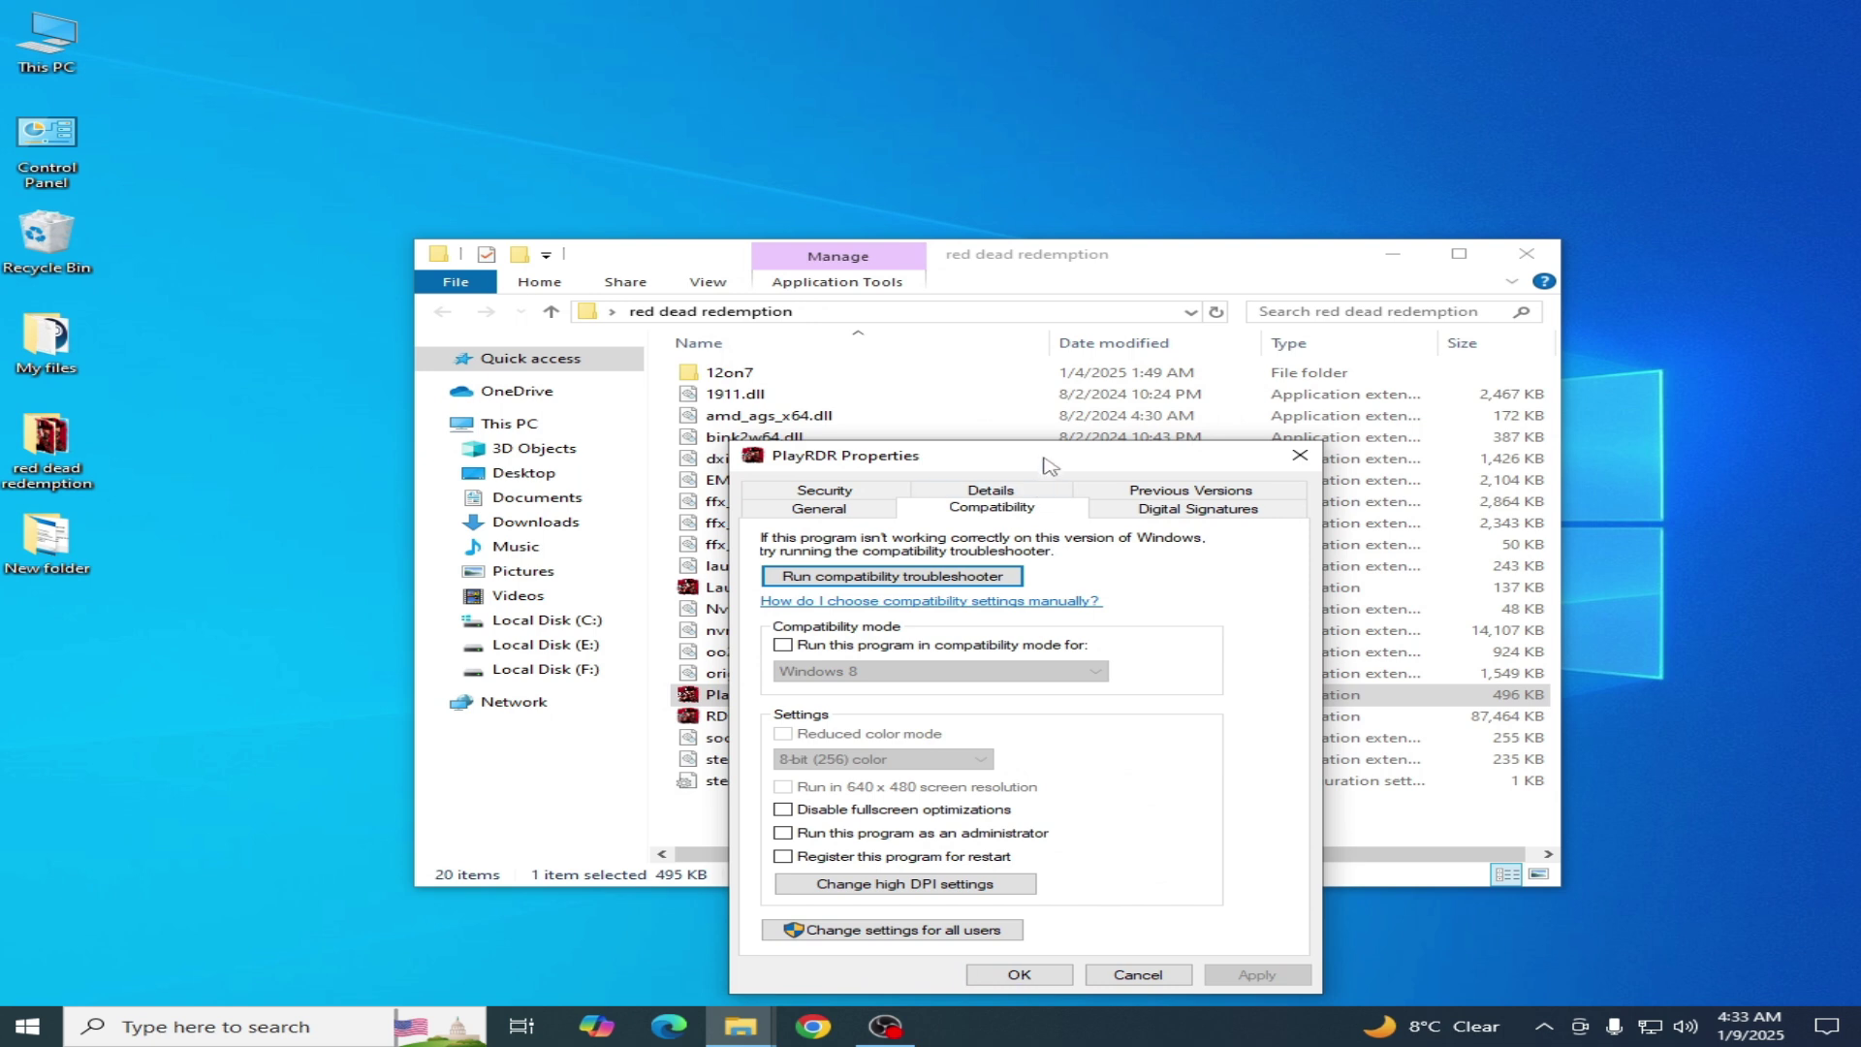
left_click_drag(1049, 459, 1070, 223)
left_click(804, 409)
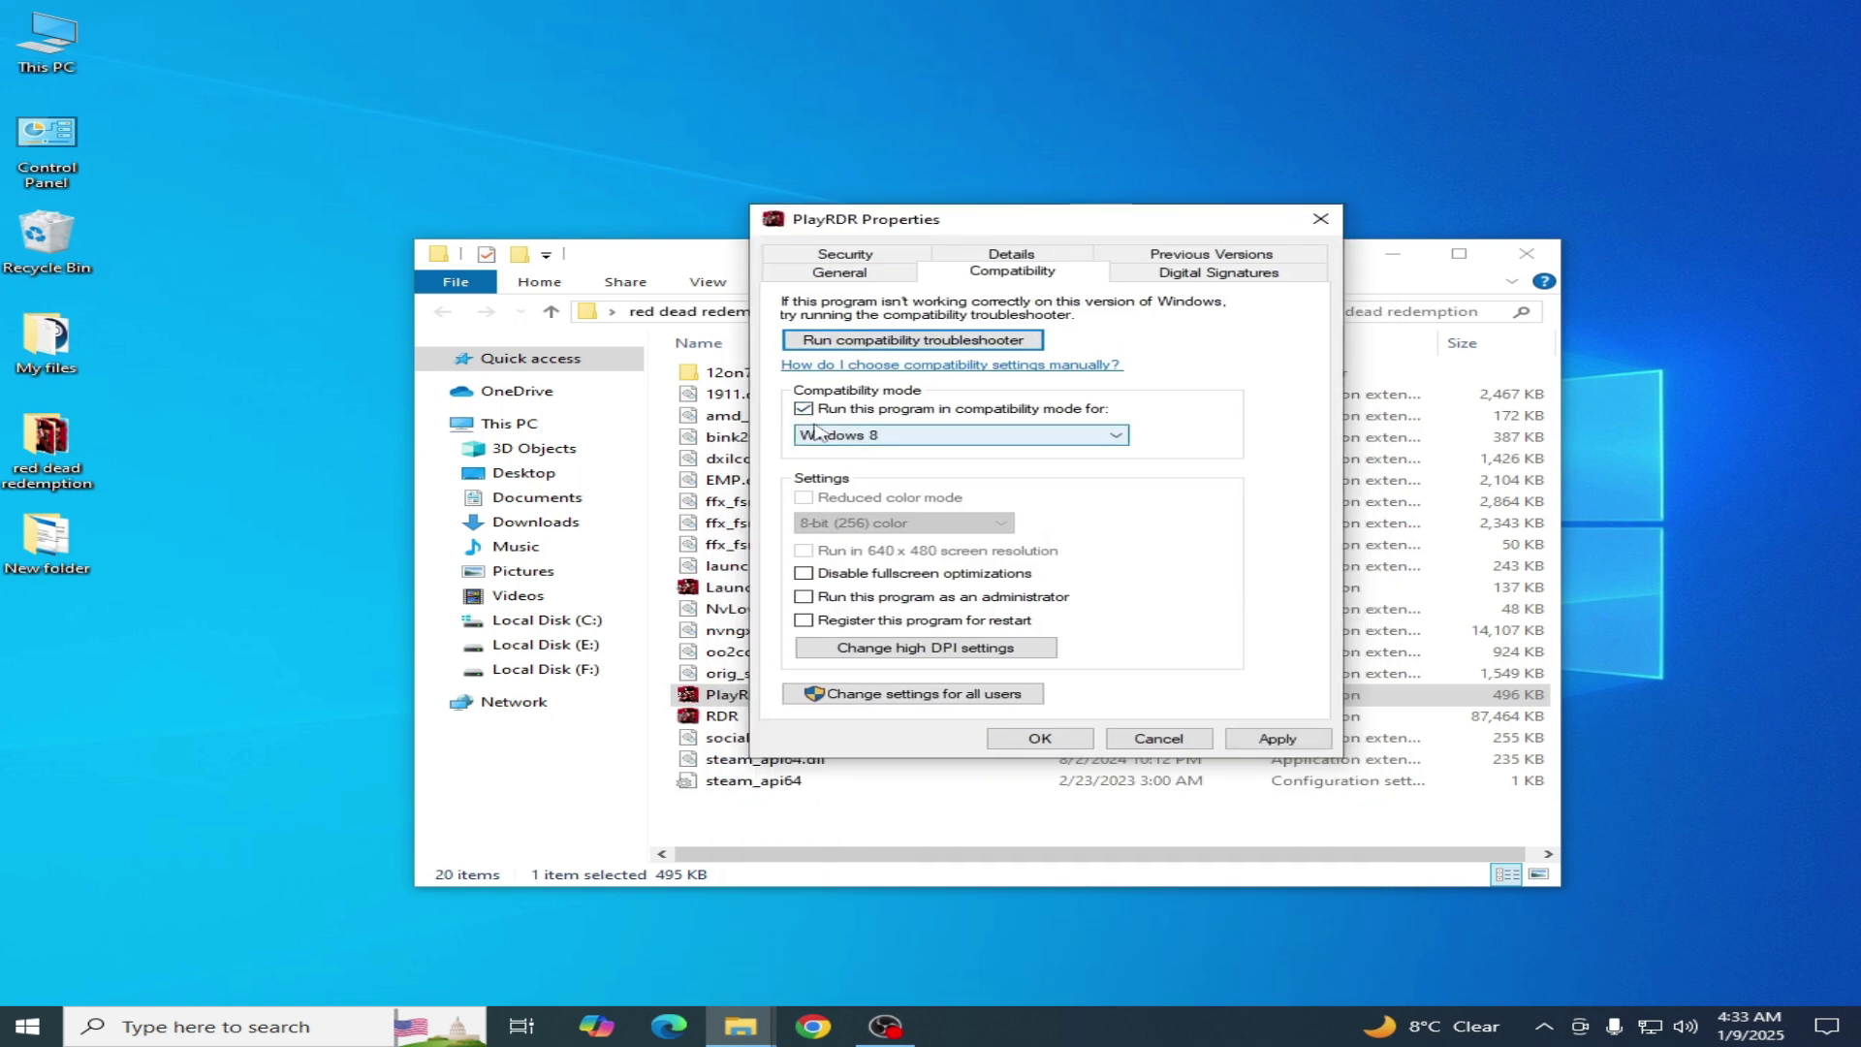
left_click(803, 409)
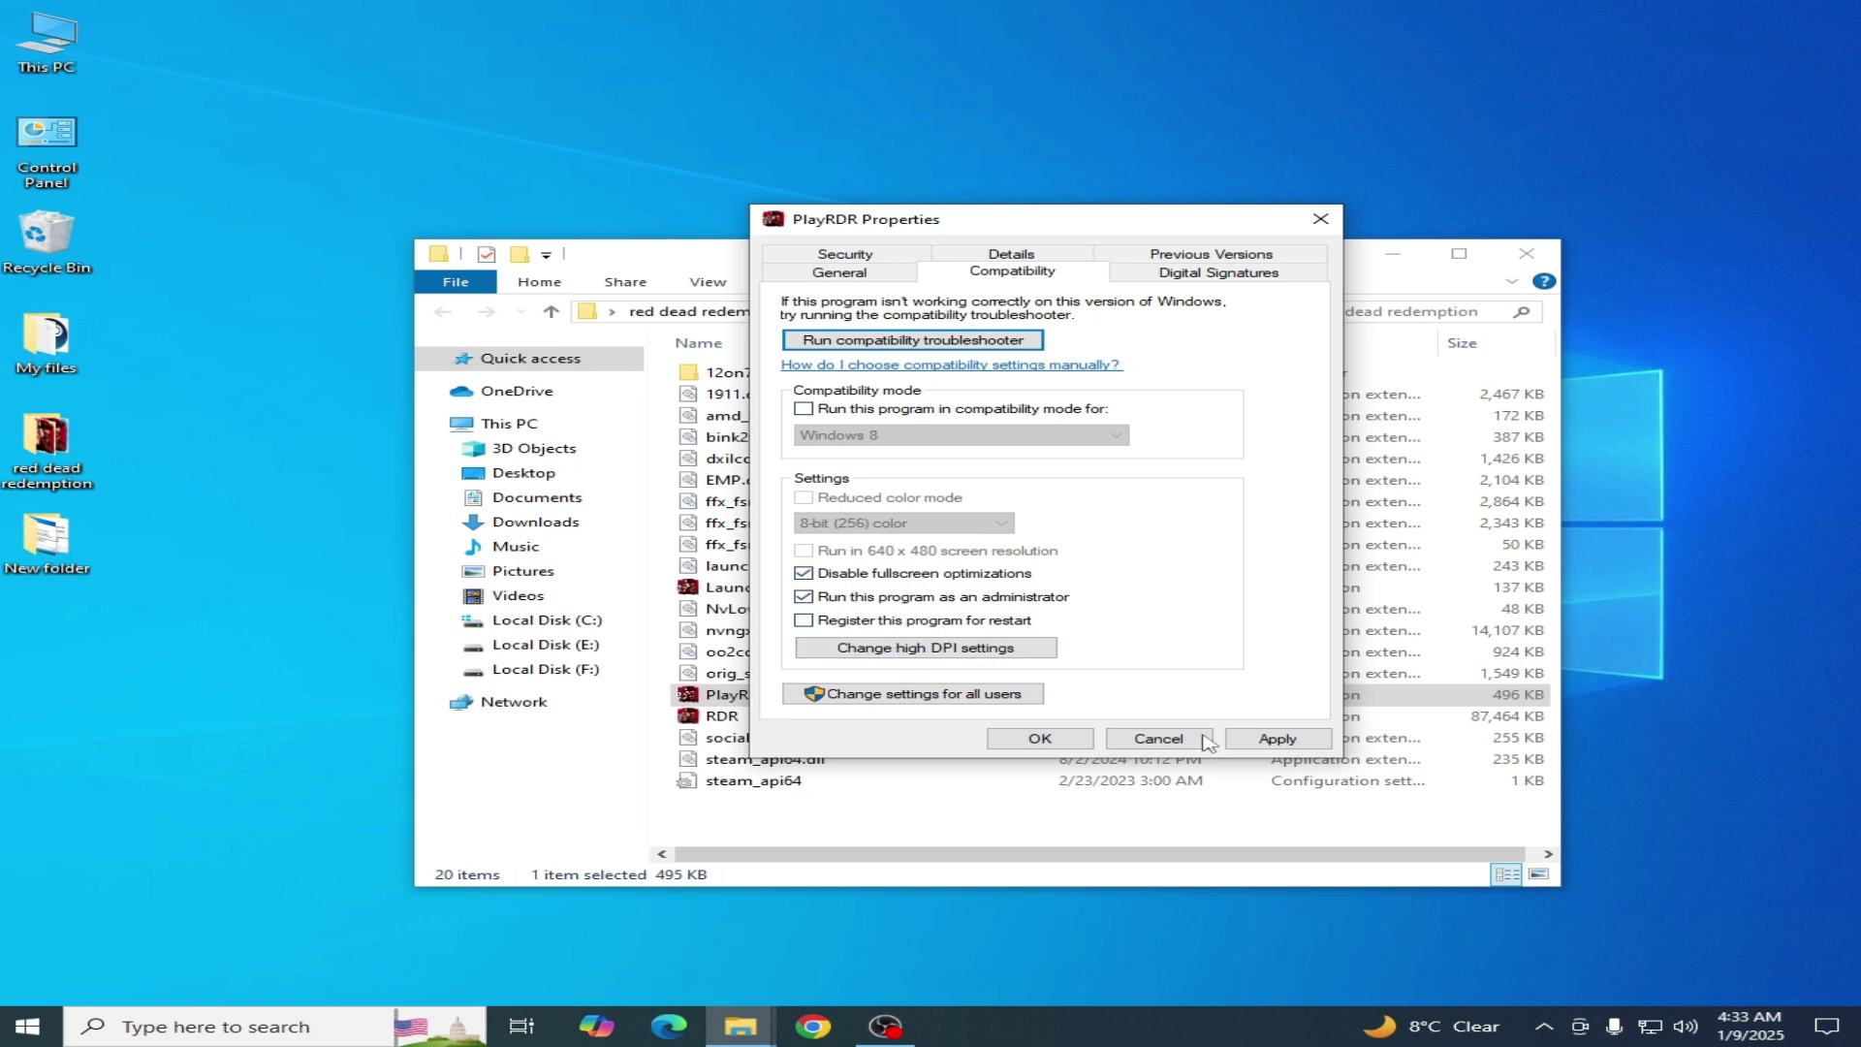
left_click(1278, 739)
left_click(1039, 739)
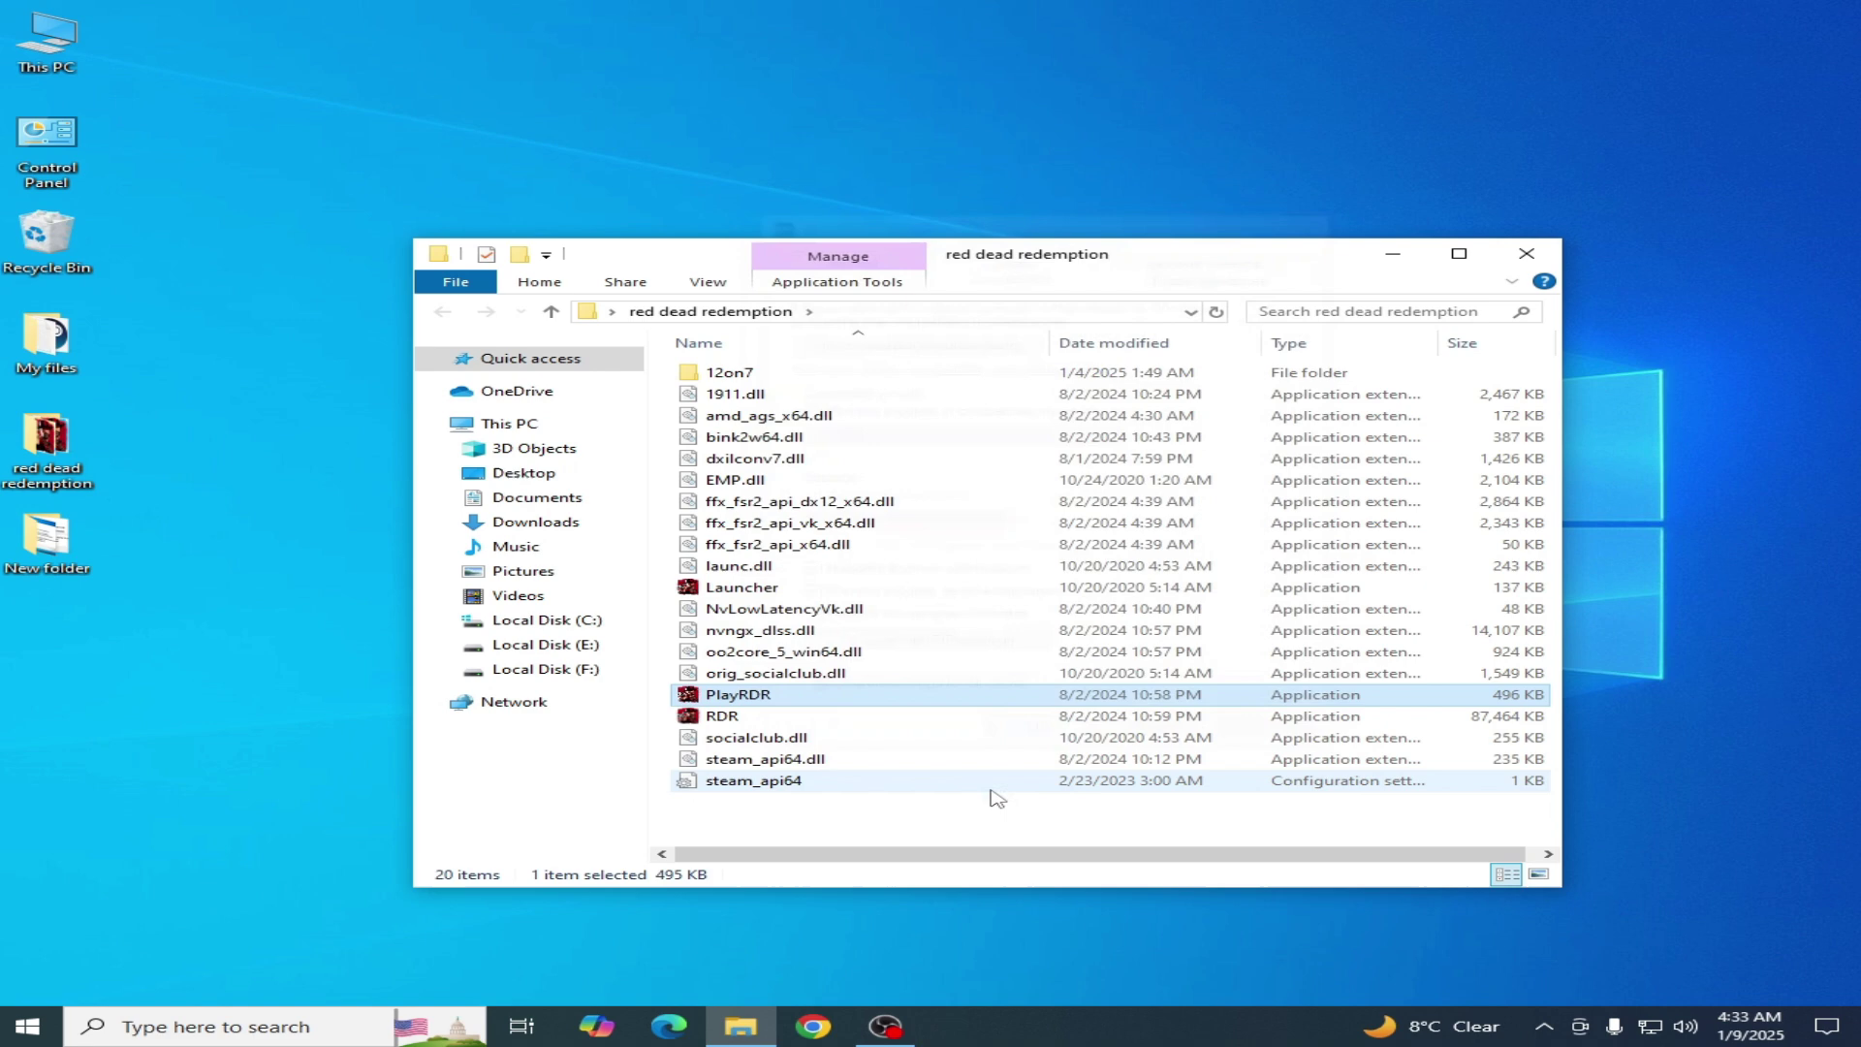
- Set RDR to run as administrator with fullscreen optimizations disabled
right_click(722, 715)
left_click(834, 690)
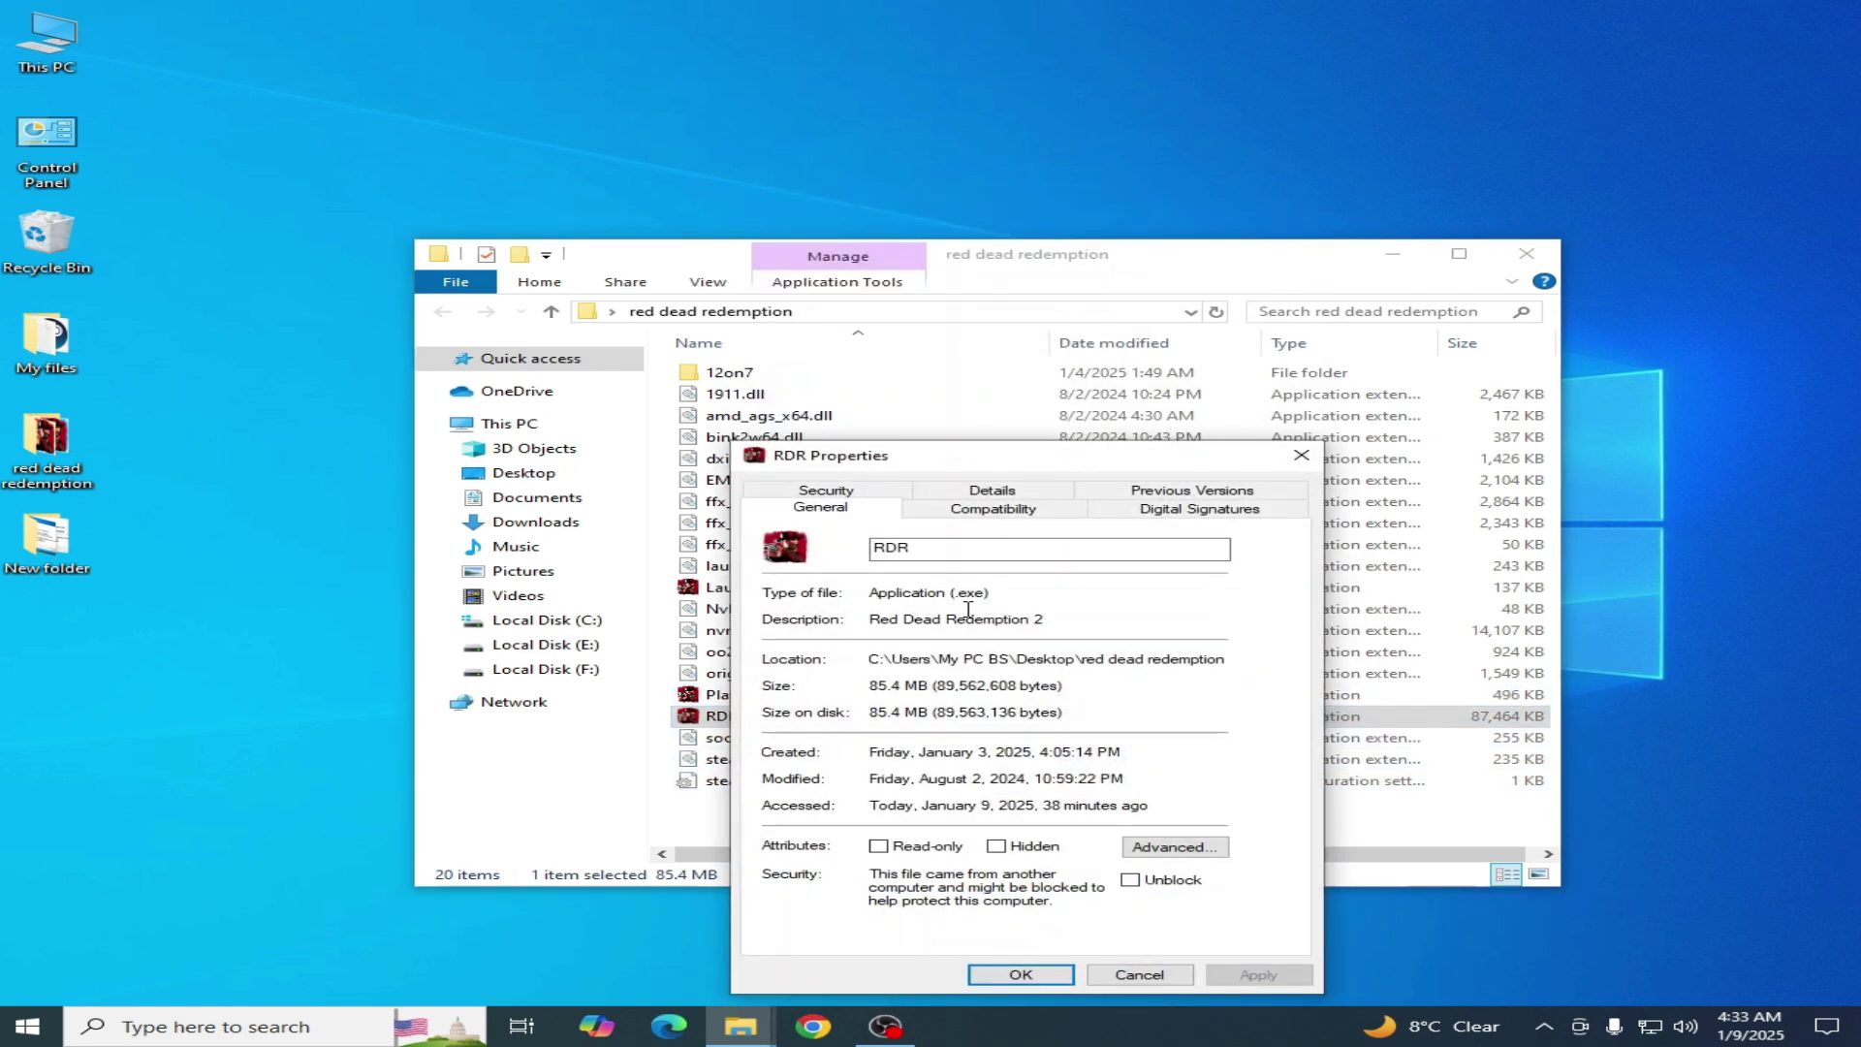
left_click(1016, 510)
left_click(801, 647)
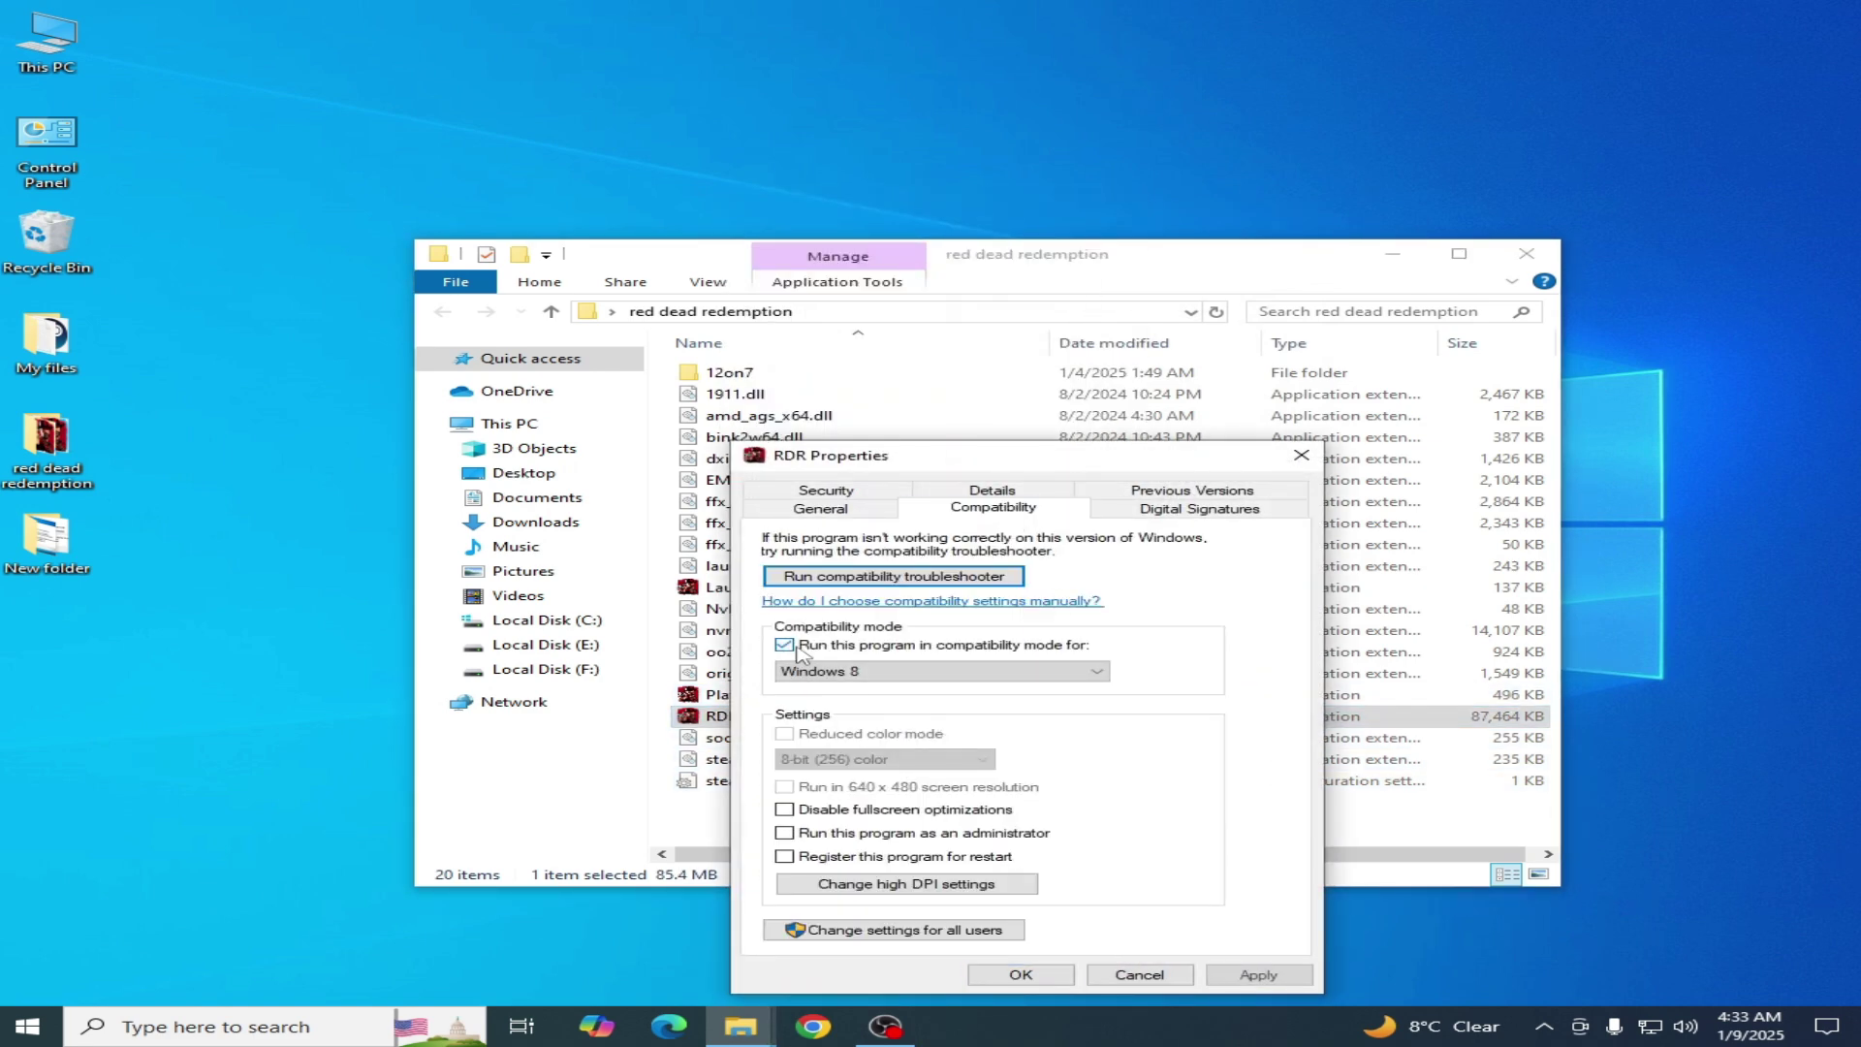
left_click(793, 650)
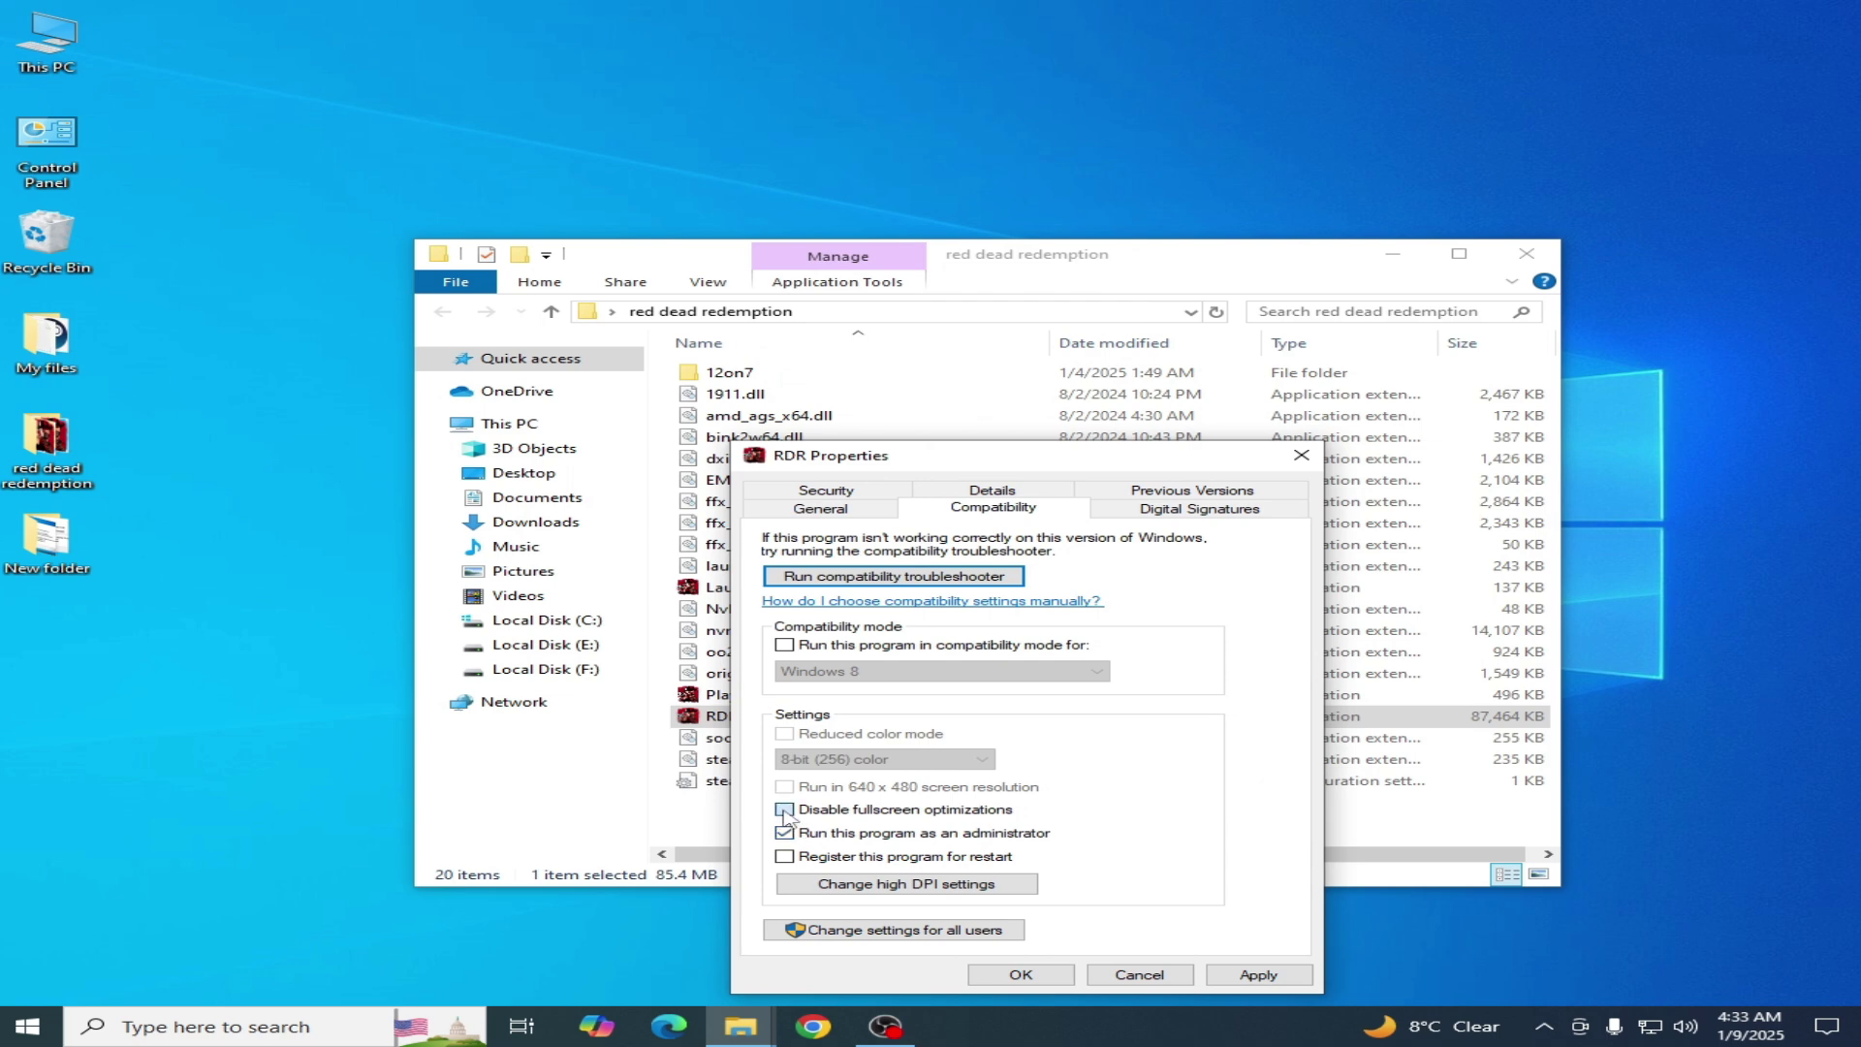
left_click(1250, 974)
left_click(1021, 974)
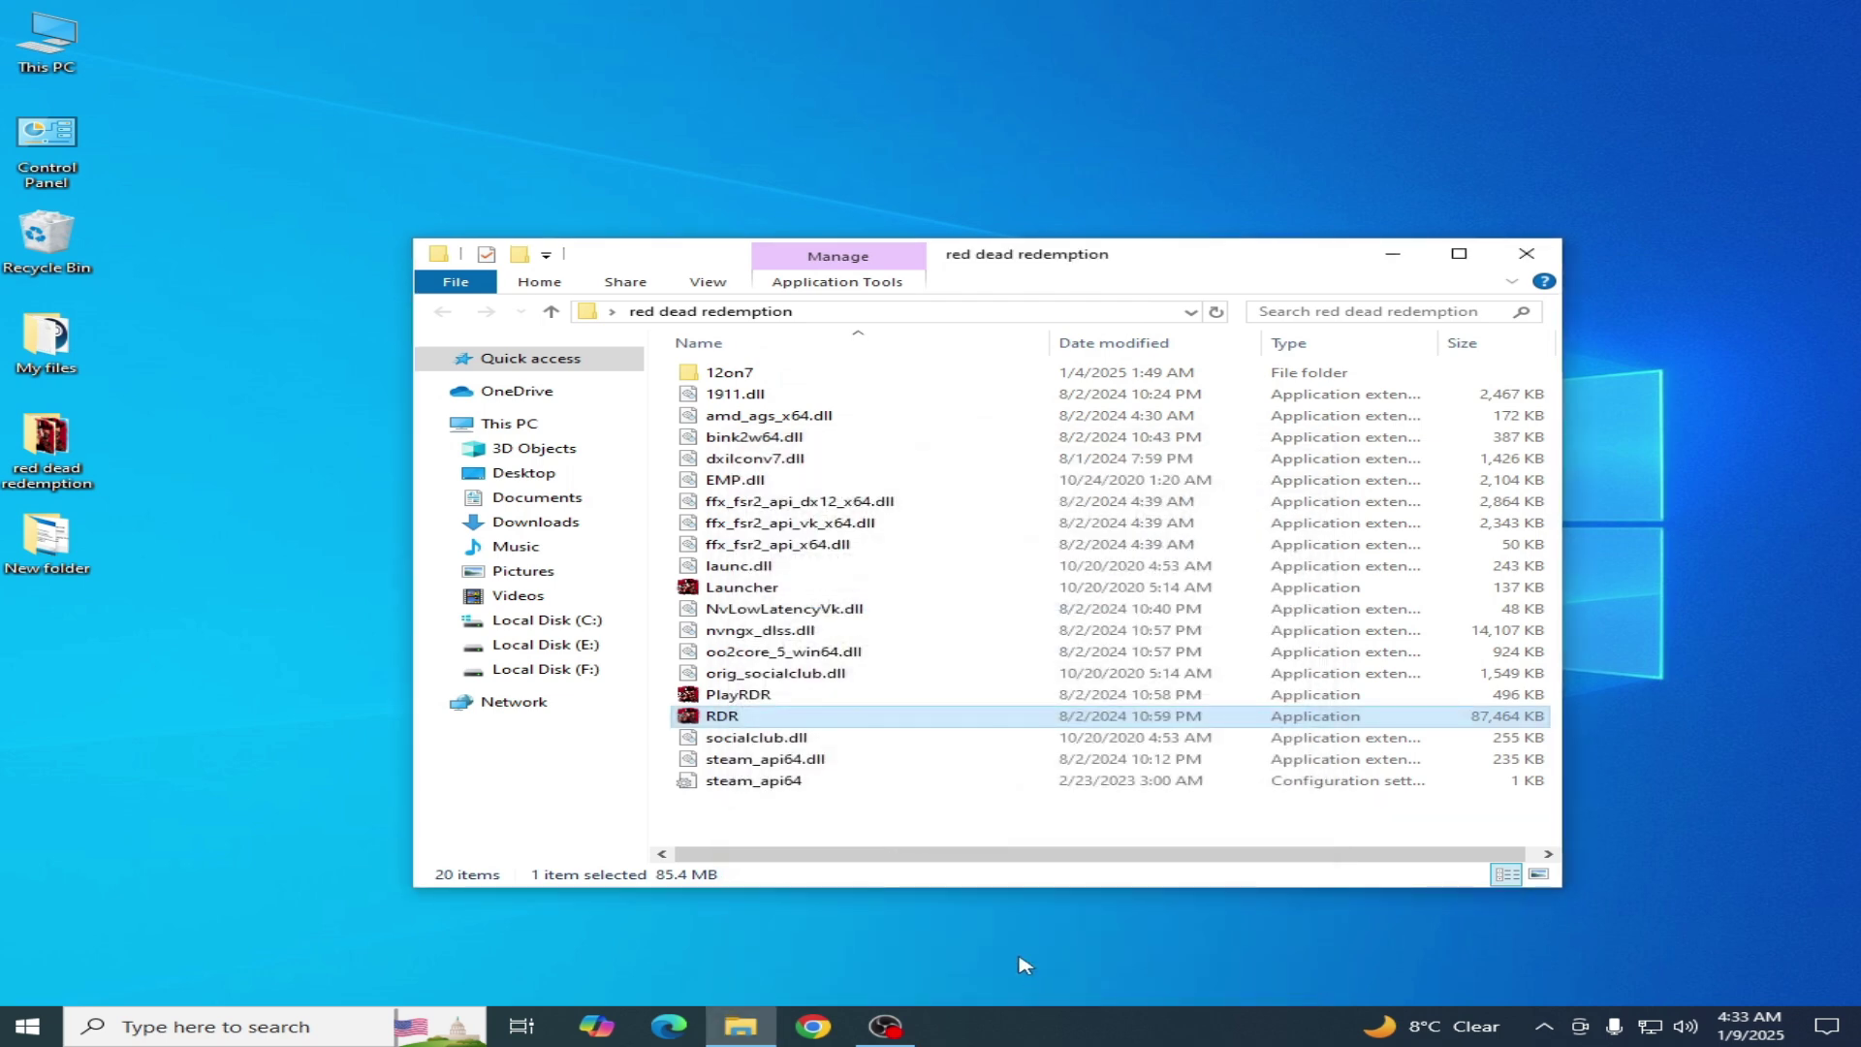
- Set Launcher to run as administrator with fullscreen optimizations disabled
right_click(734, 592)
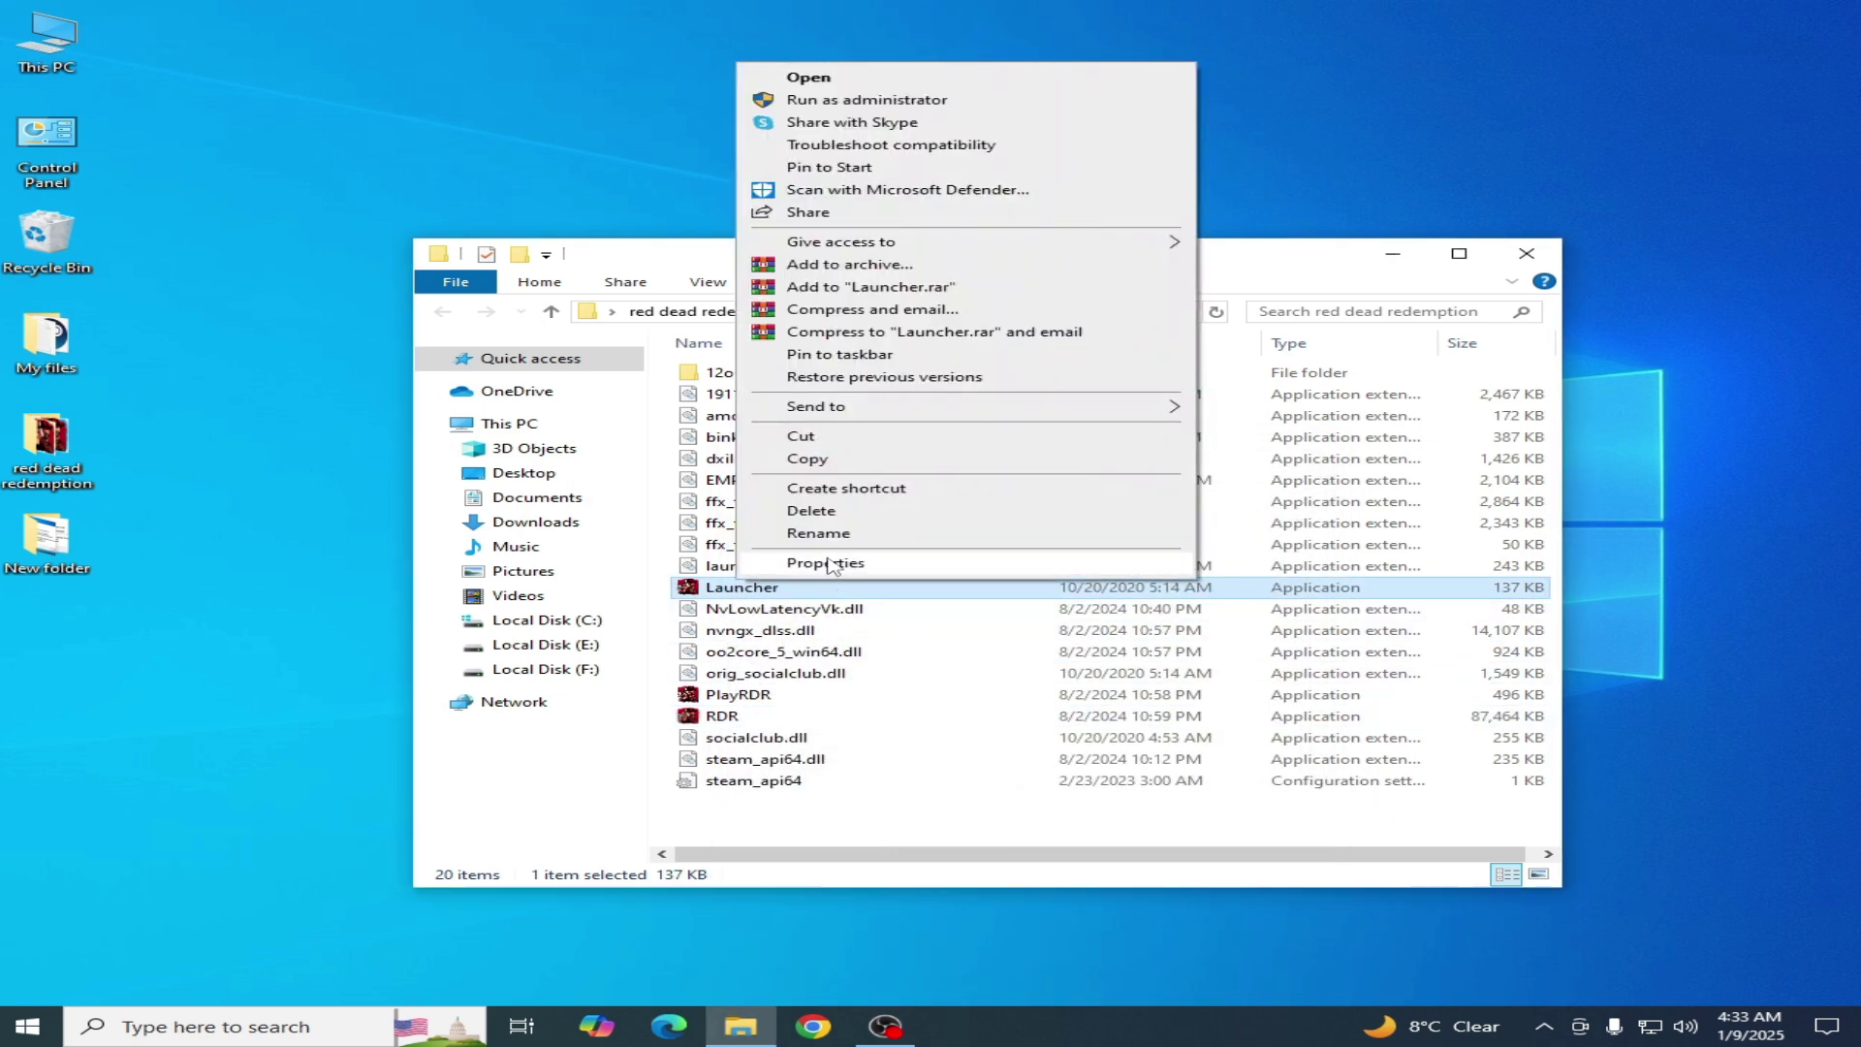
left_click(834, 558)
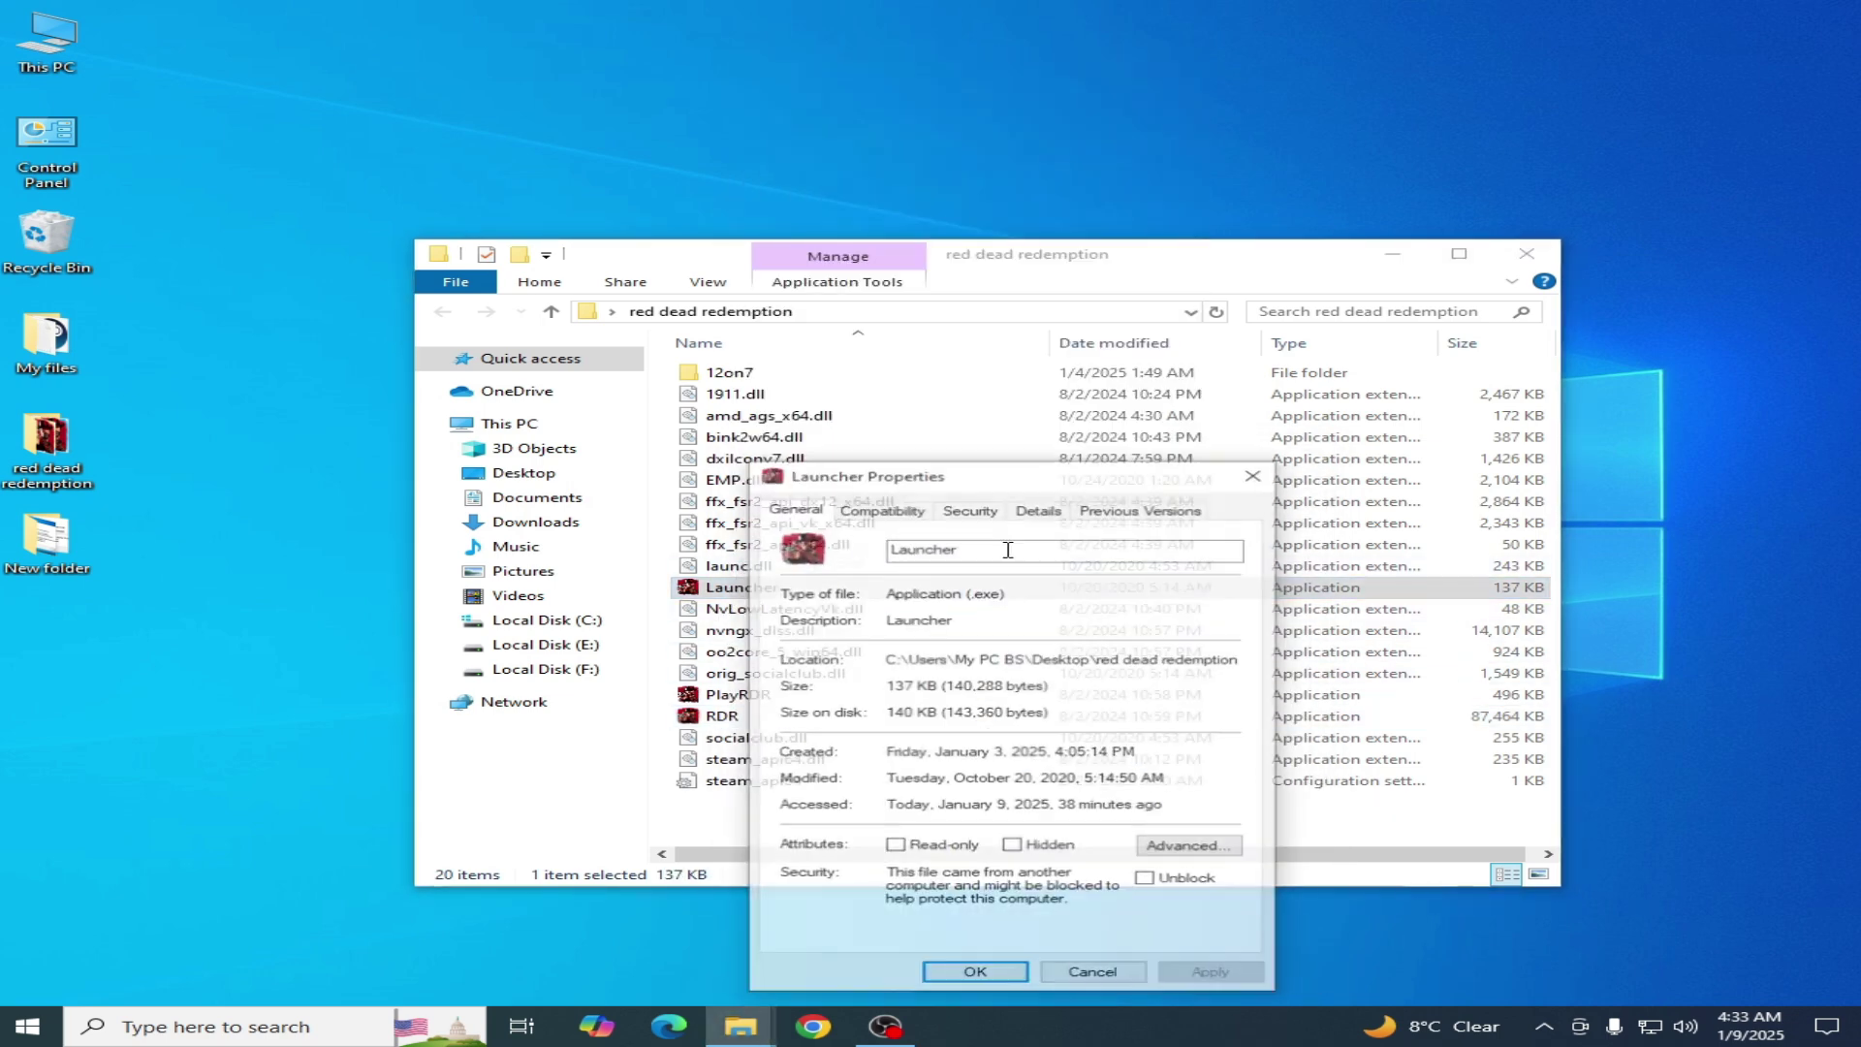
left_click(892, 512)
double_click(801, 646)
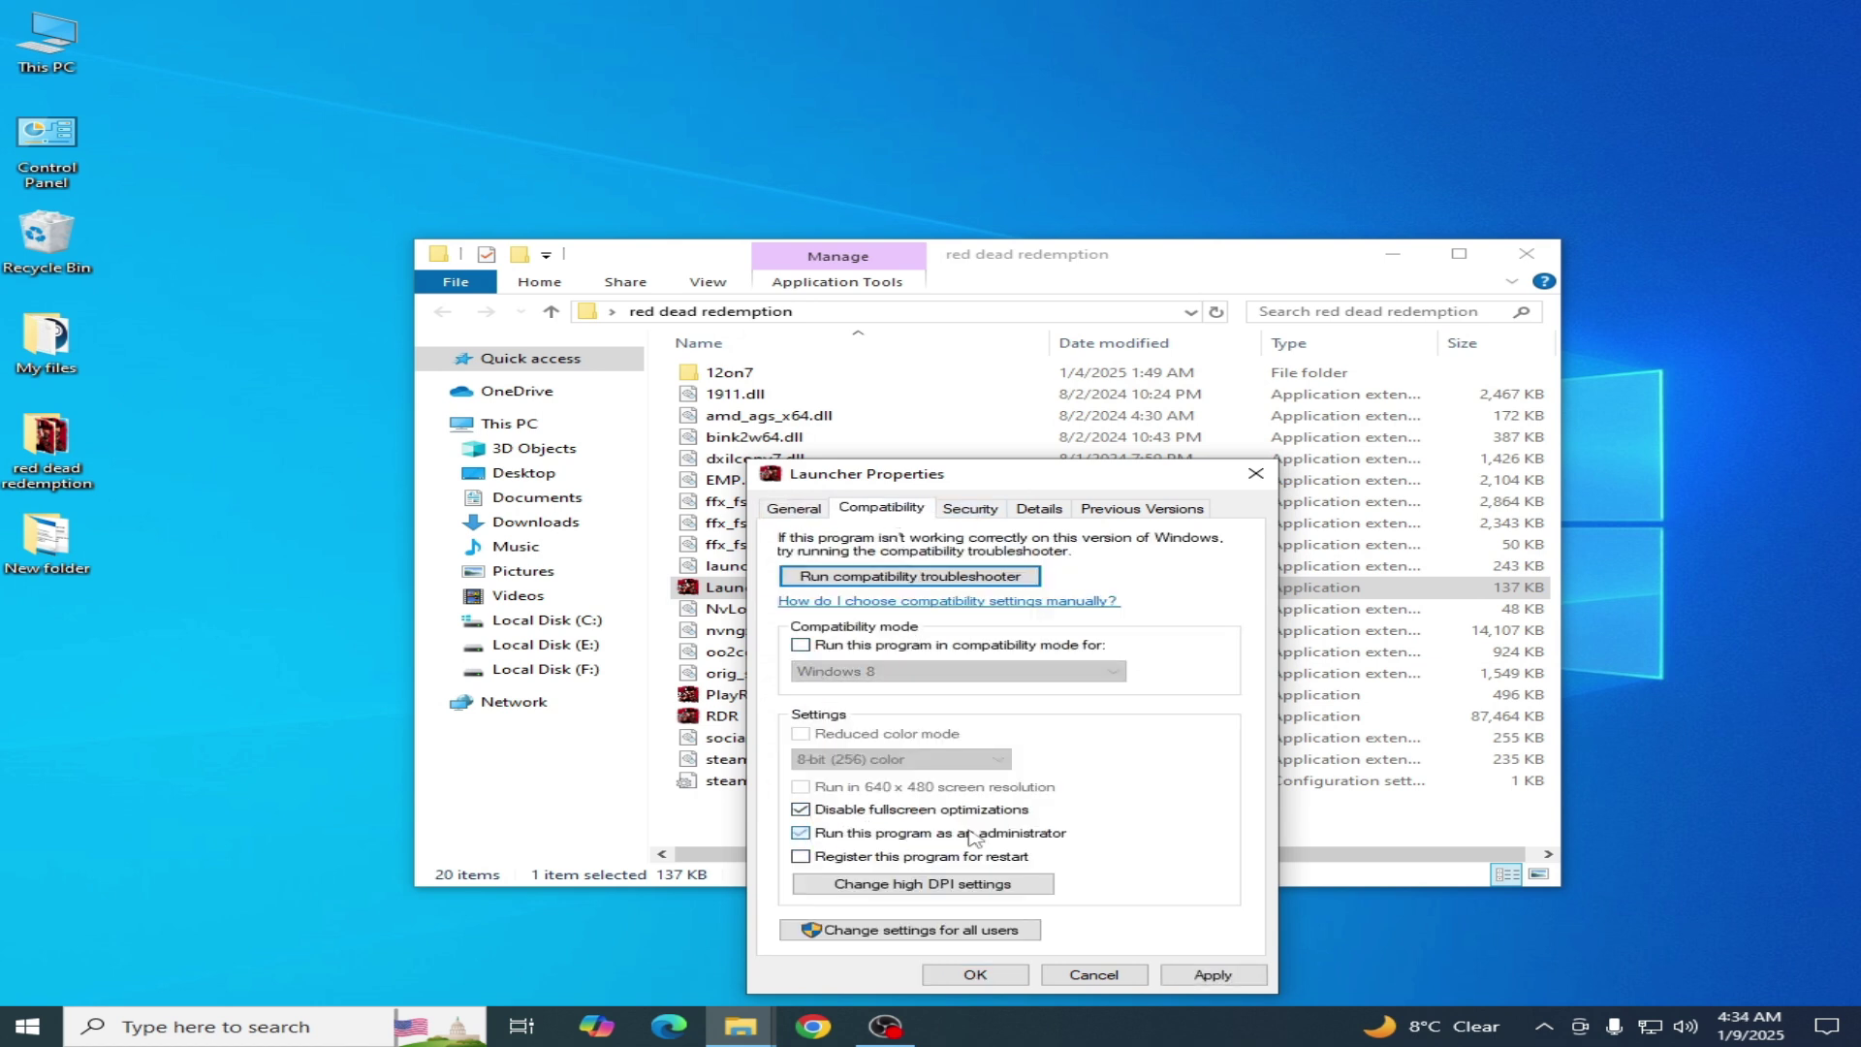
left_click(1211, 974)
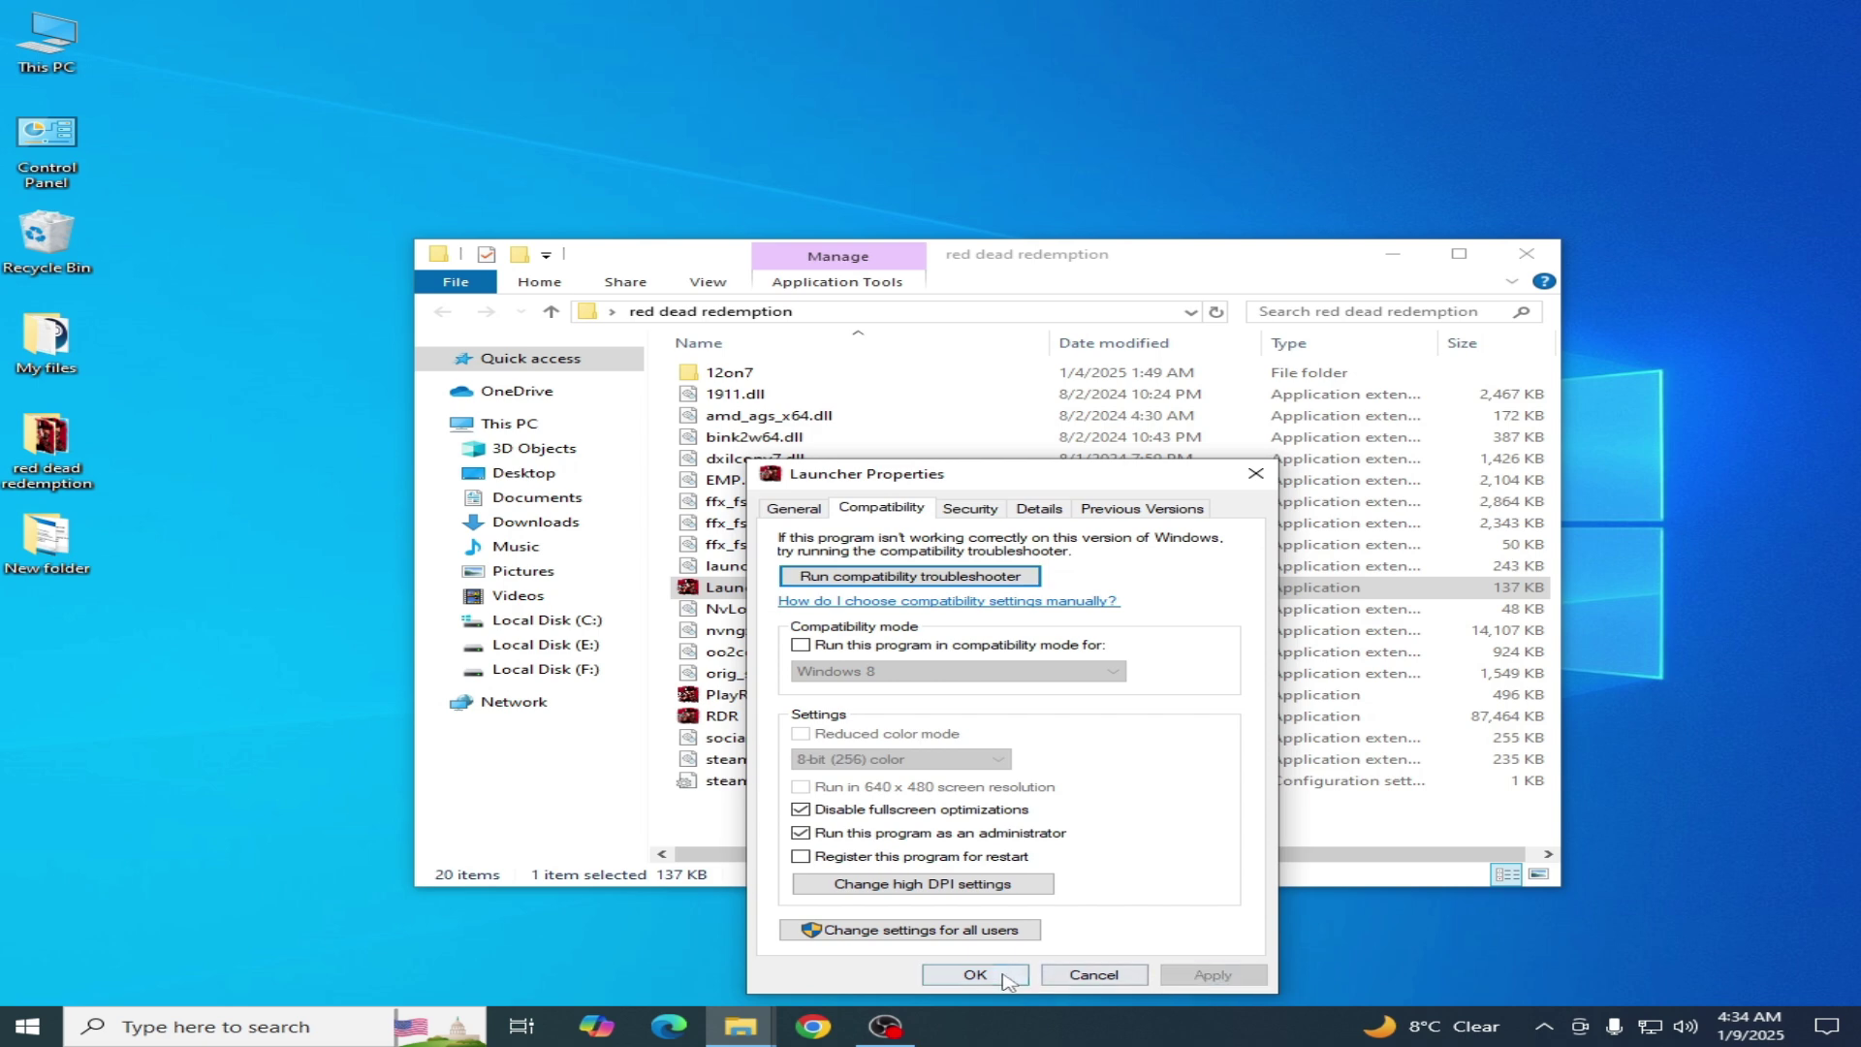